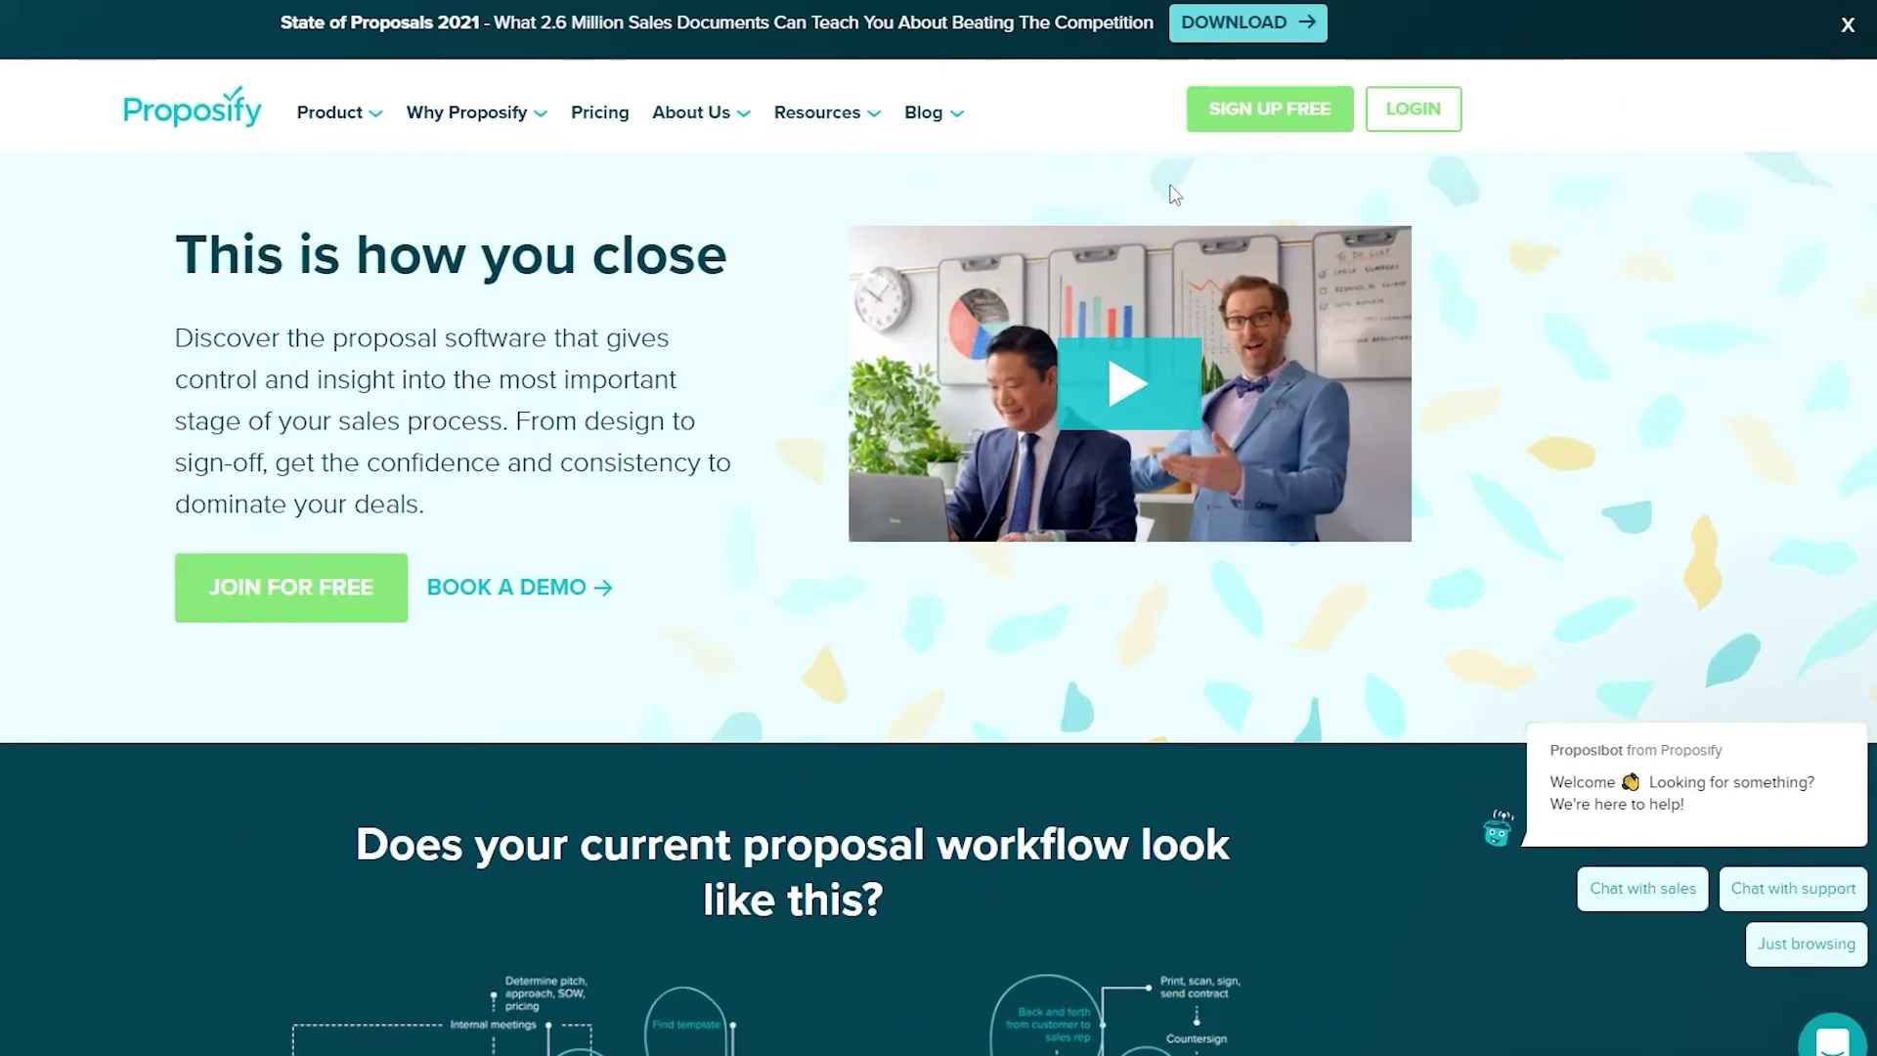
Scroll the Proposify homepage and open the free account sign-up form
{"action": "scroll", "coordinate": [761, 510], "scroll_direction": "down", "scroll_amount": 10}
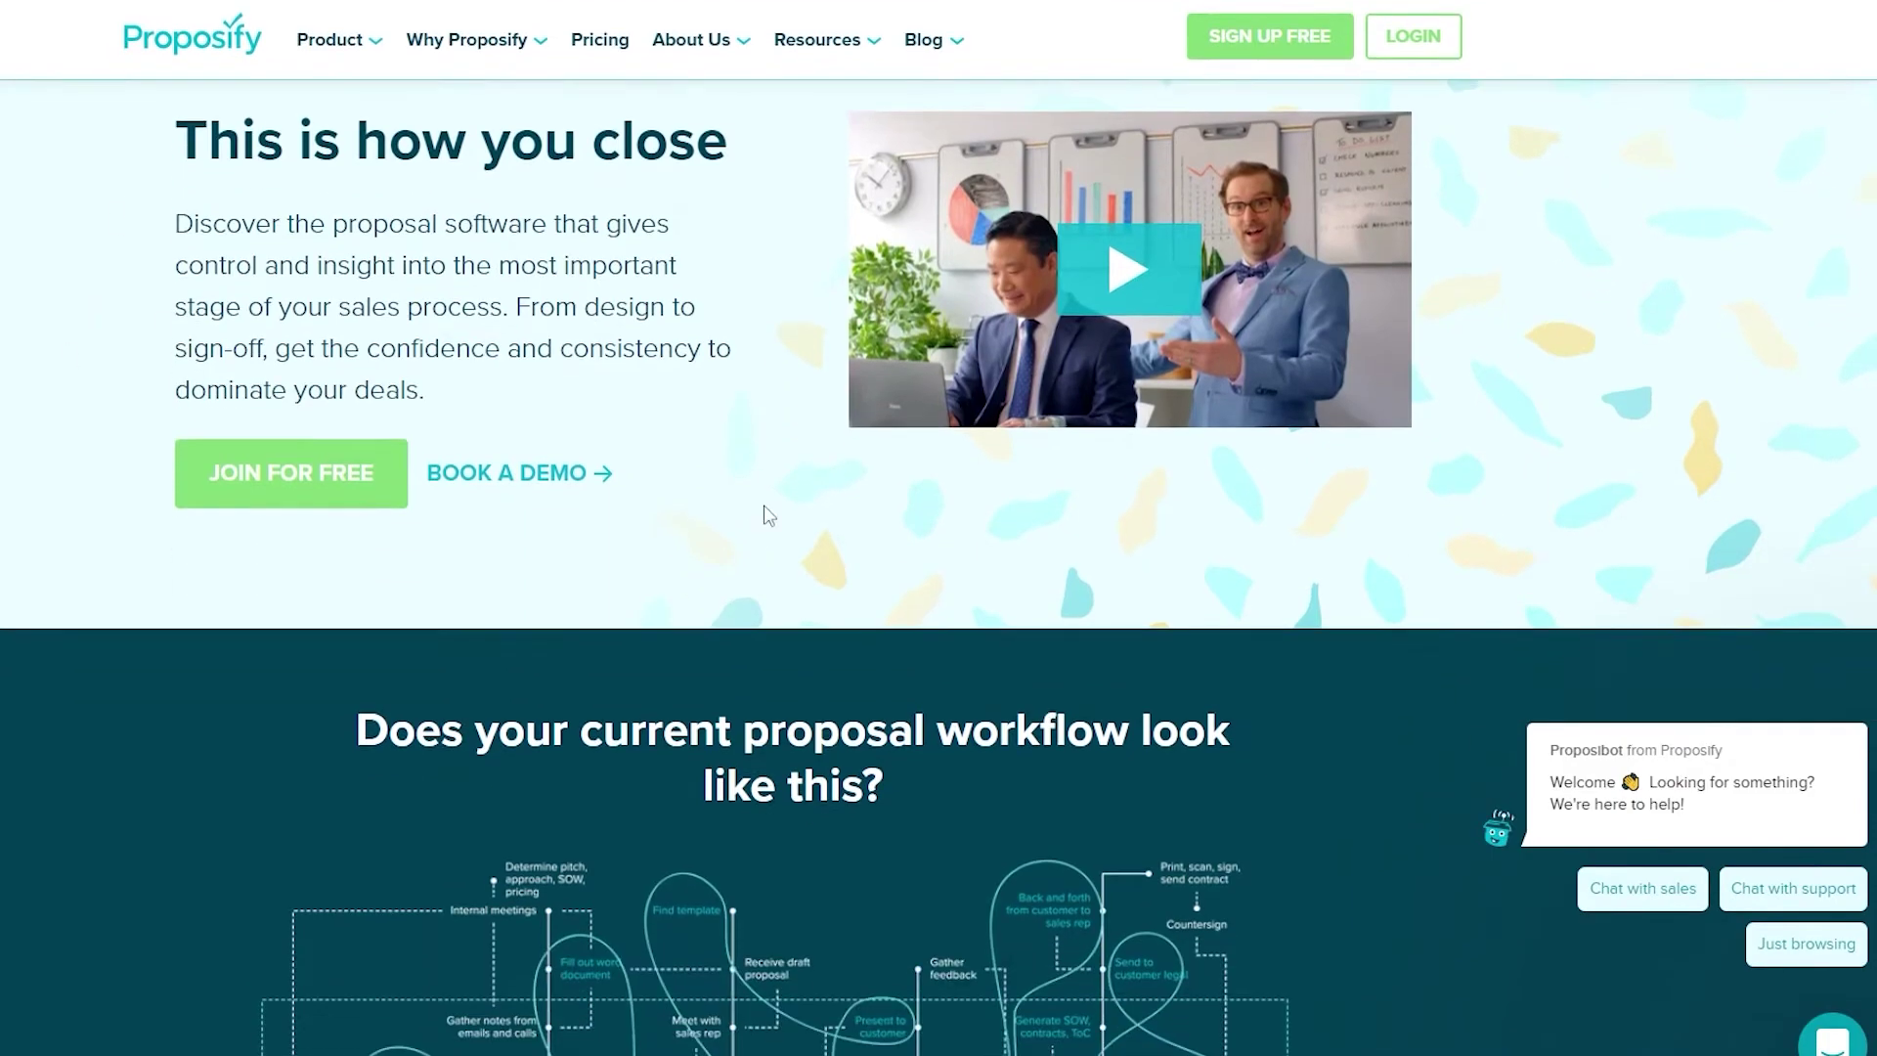
{"action": "scroll", "coordinate": [826, 576], "scroll_direction": "down", "scroll_amount": 8}
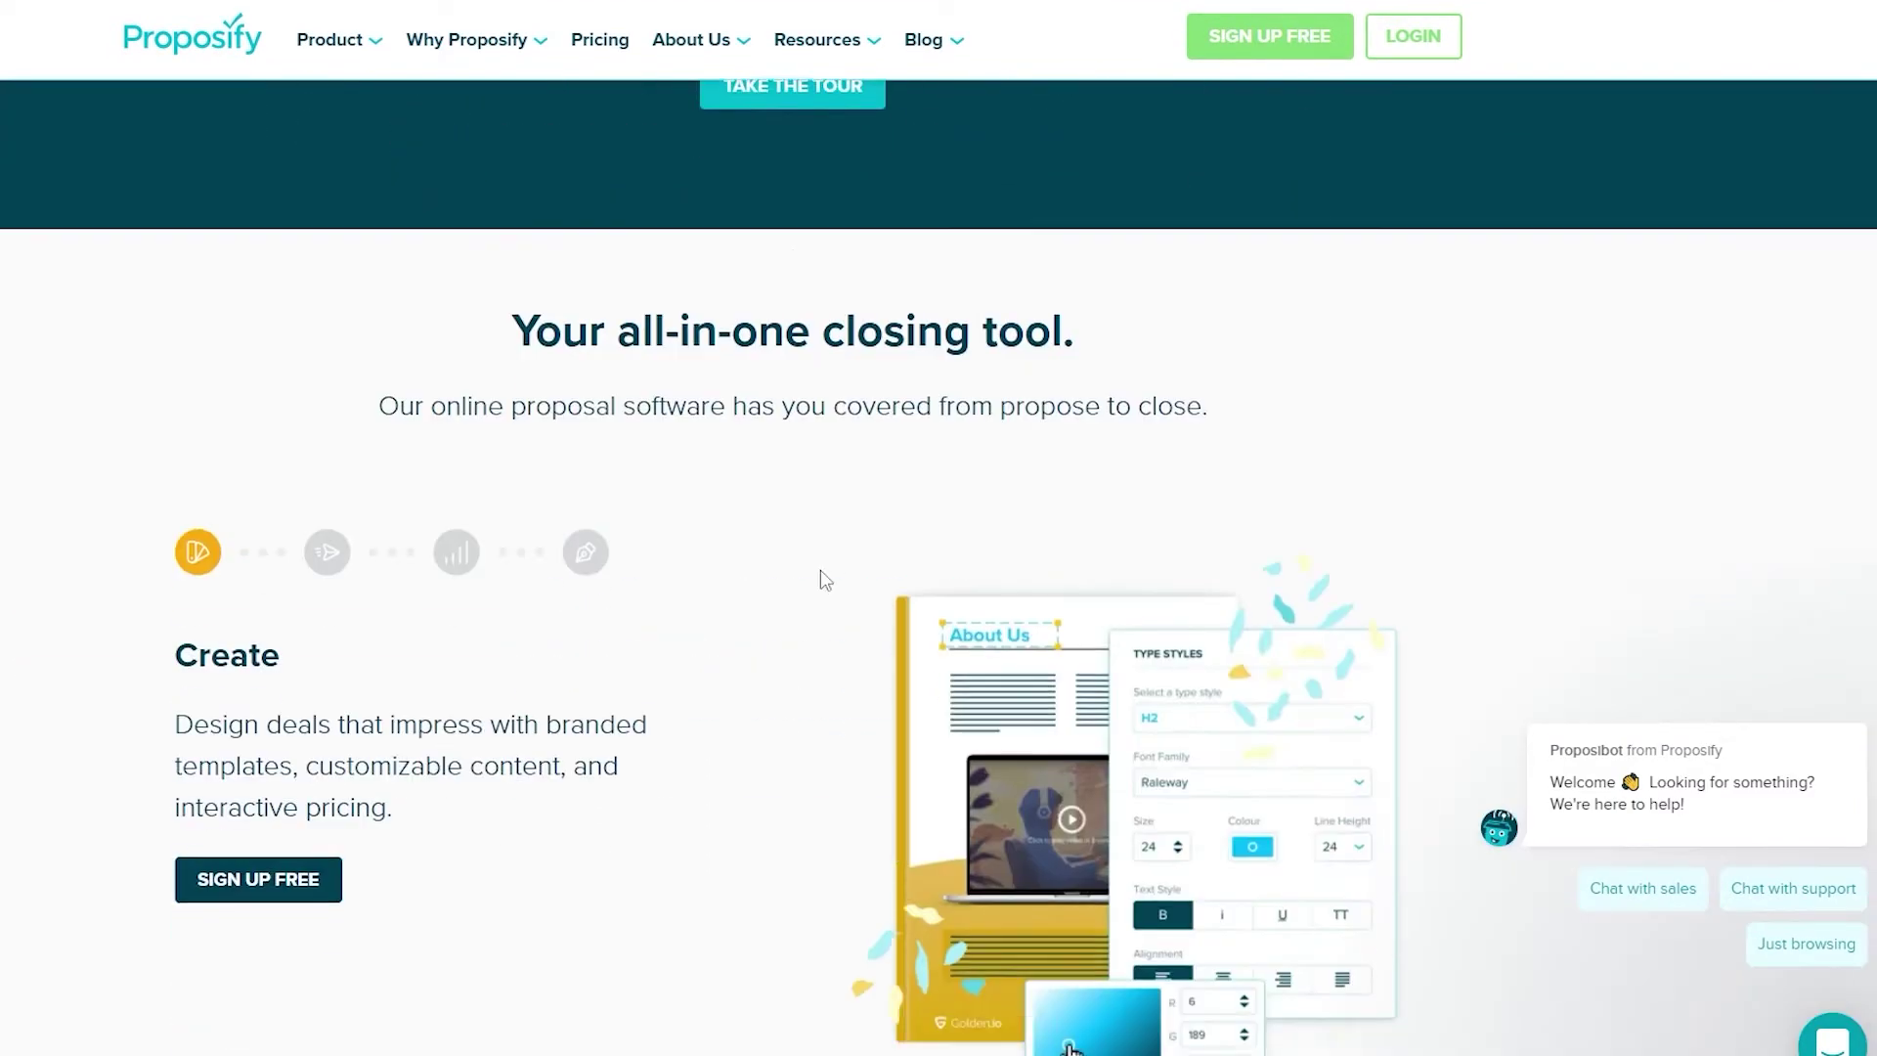
{"action": "scroll", "coordinate": [906, 629], "scroll_direction": "up", "scroll_amount": 15}
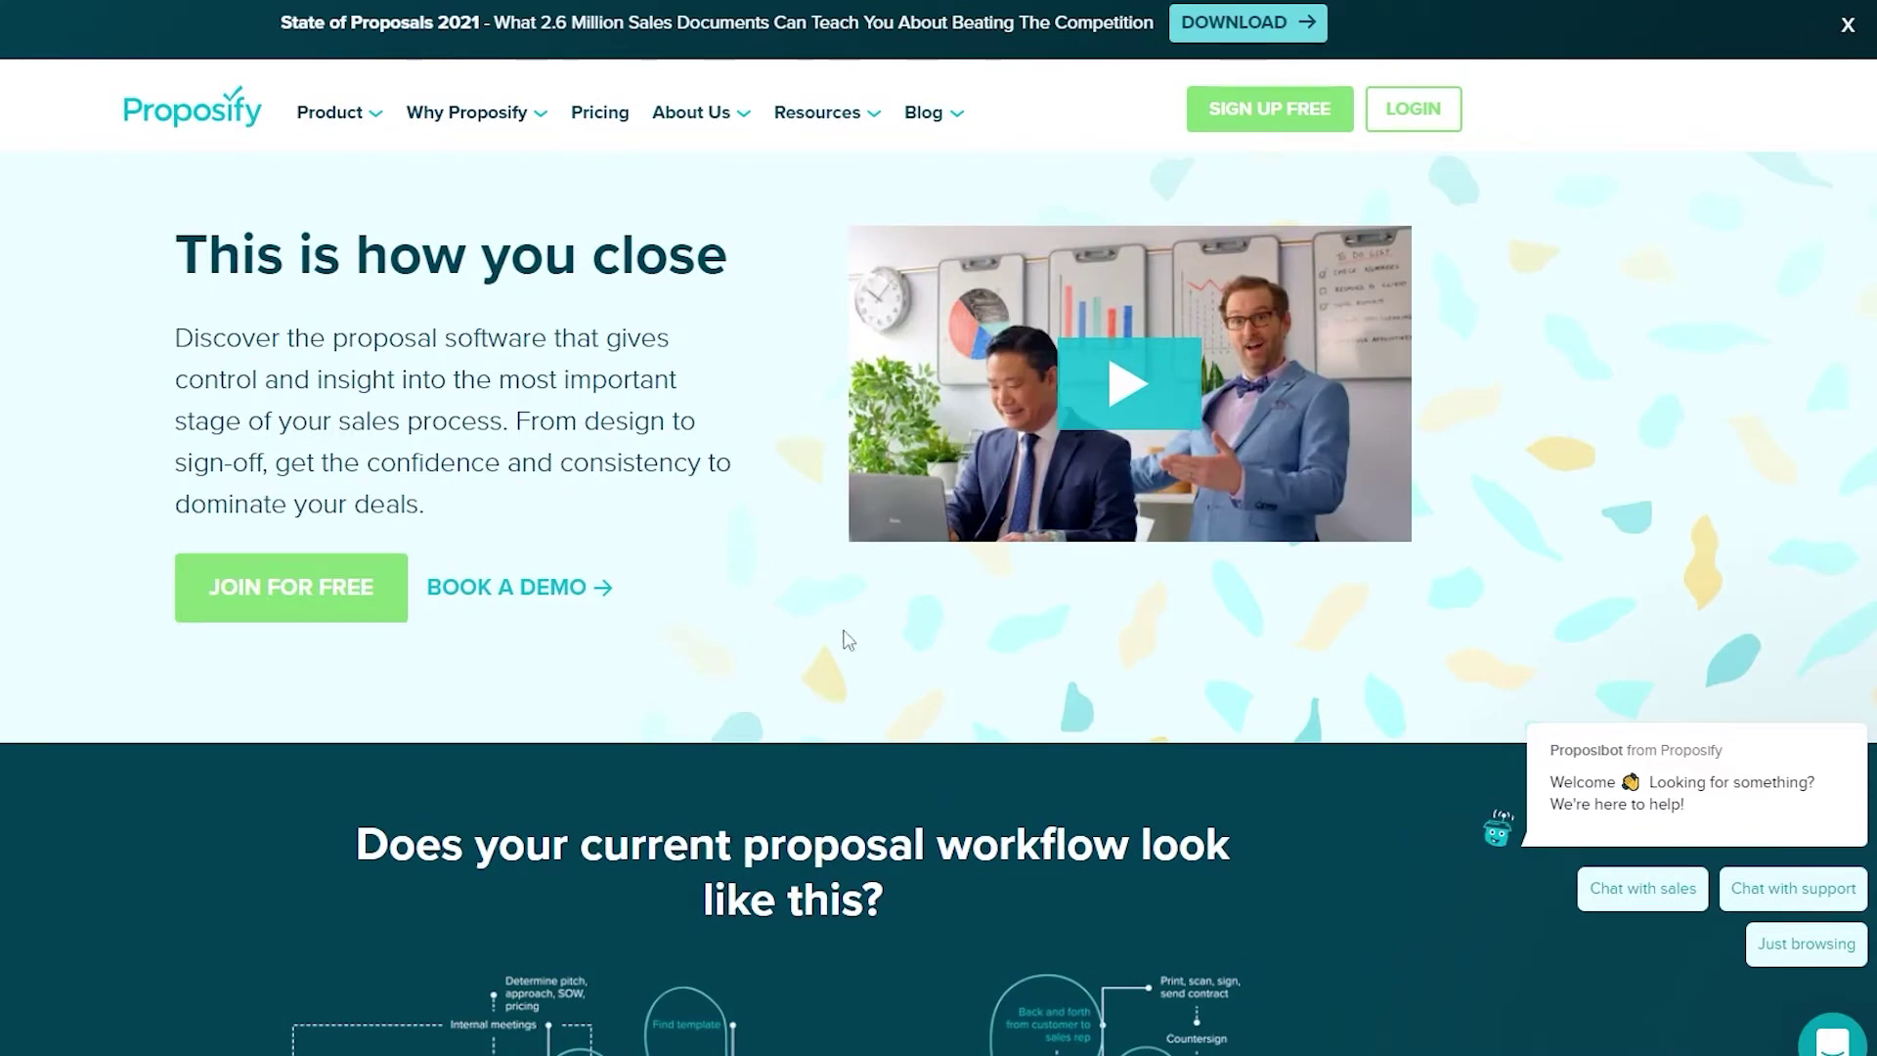
{"action": "left_click", "coordinate": [1301, 123]}
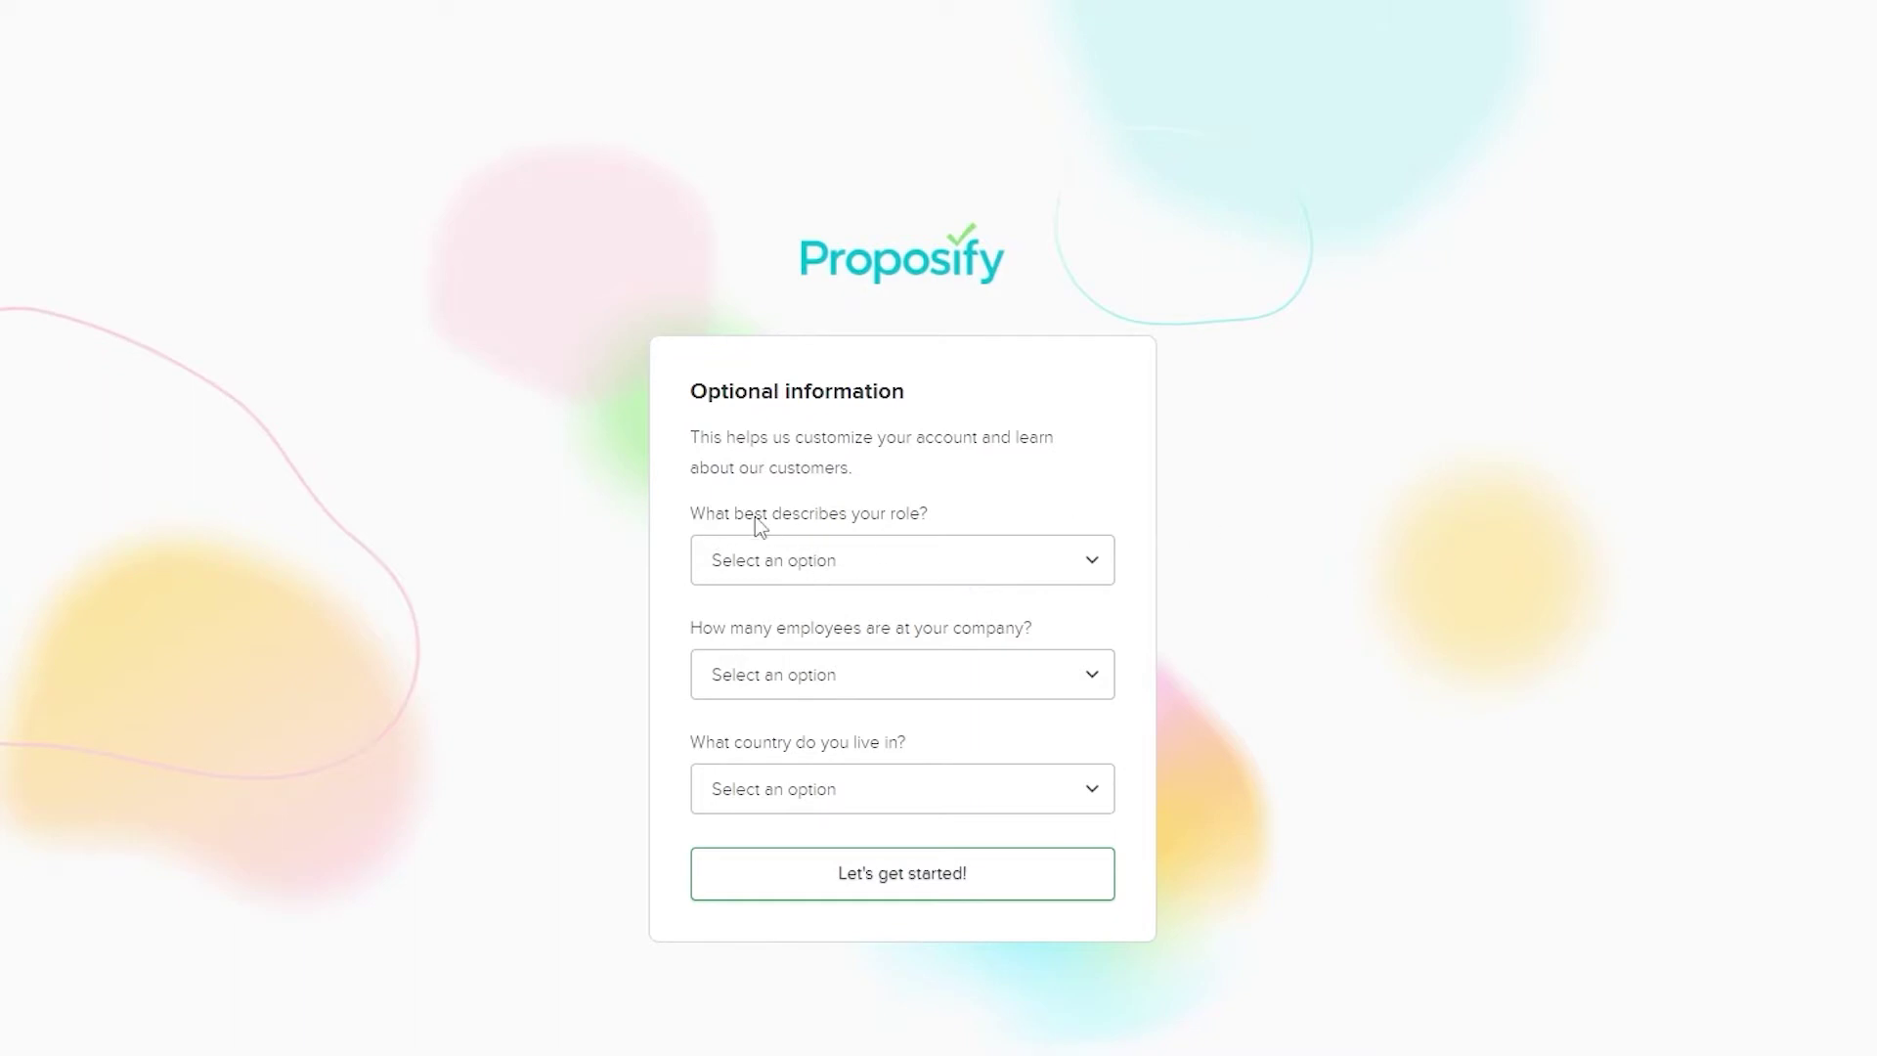
Set role Marketing, company size 1-10 employees and country United States, then submit
{"action": "left_click", "coordinate": [878, 564]}
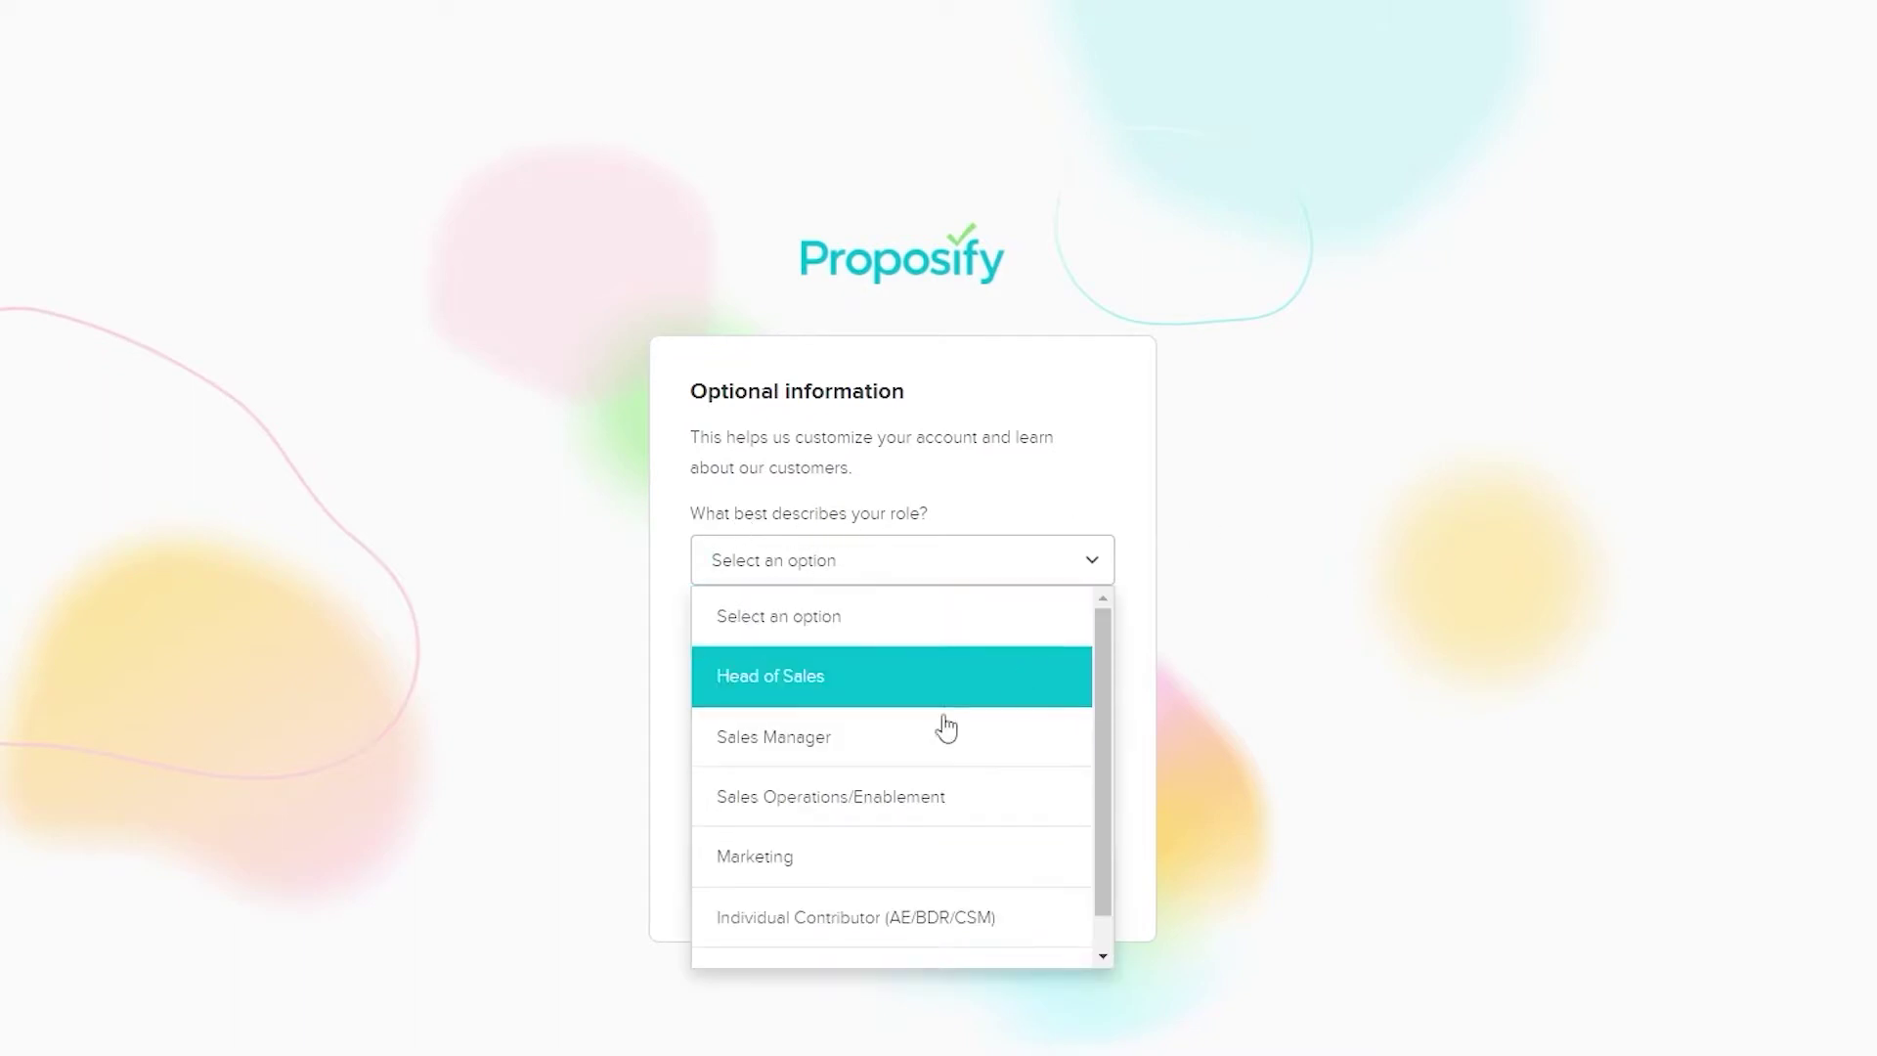
{"action": "left_click", "coordinate": [867, 846]}
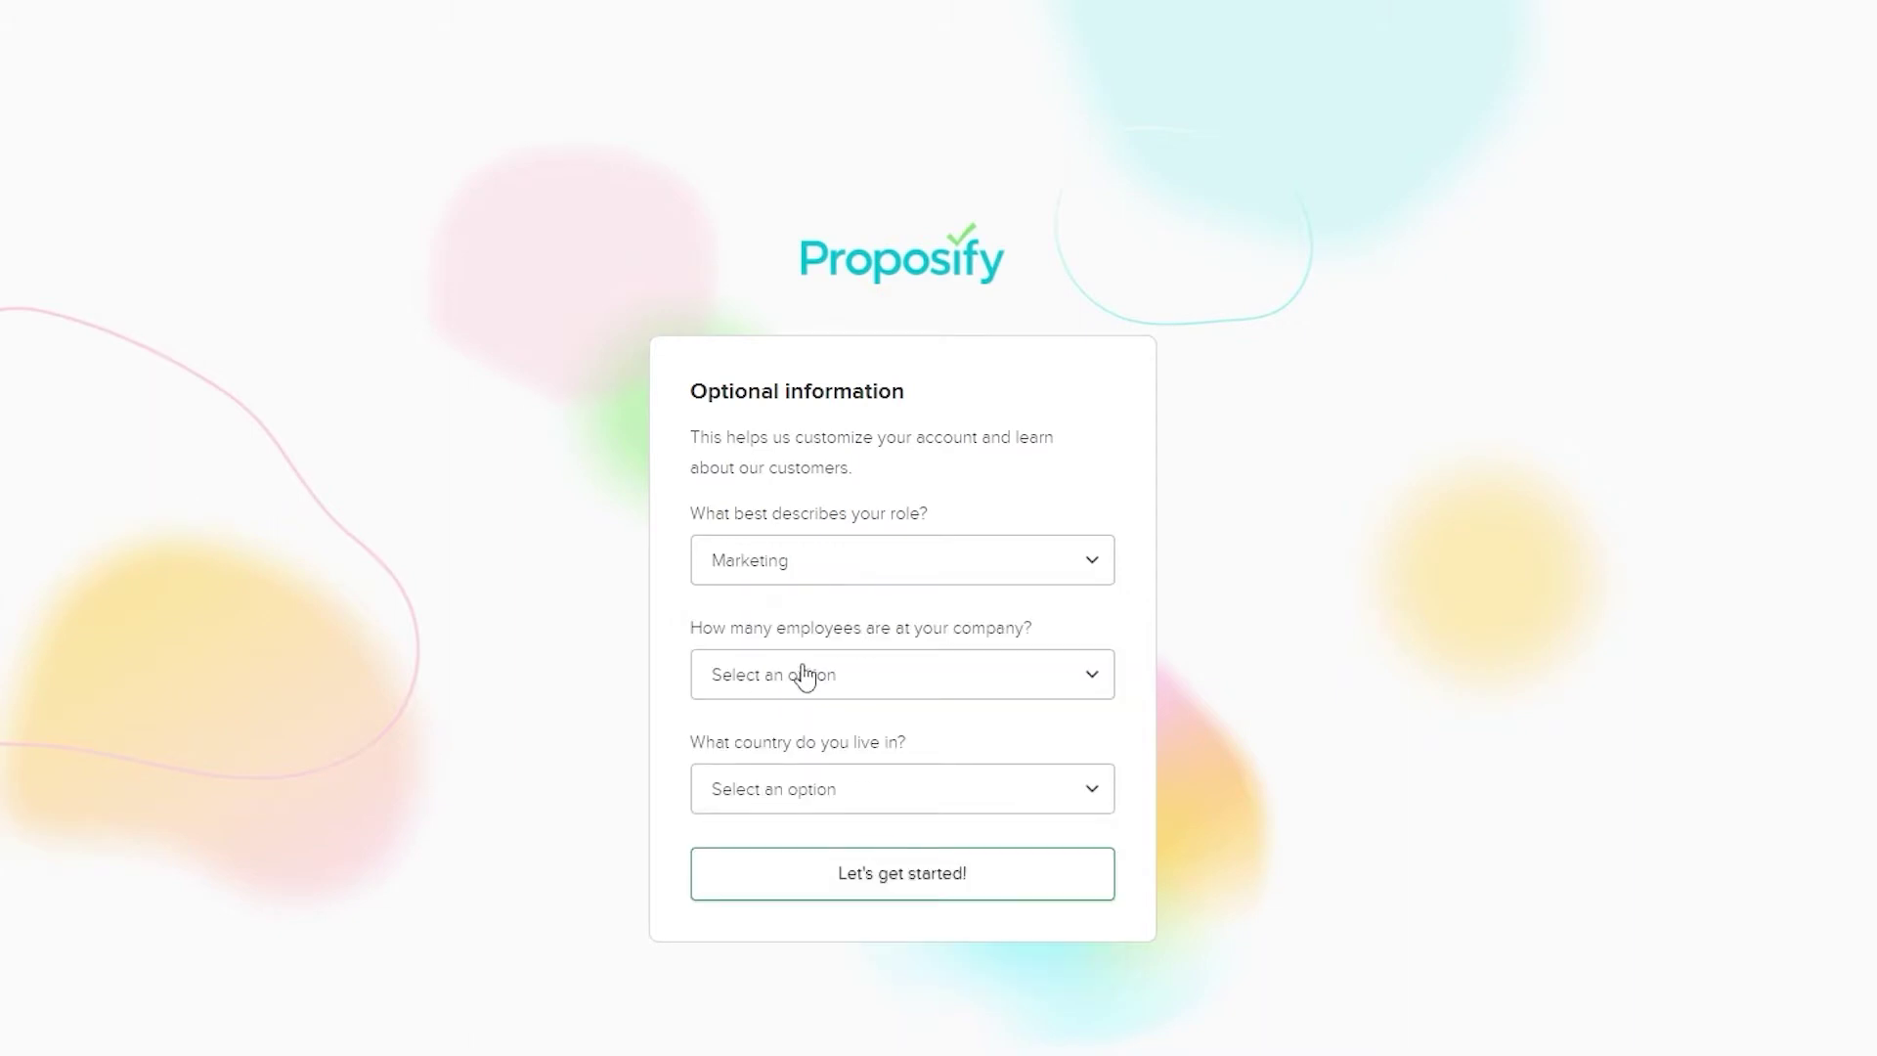
{"action": "left_click", "coordinate": [880, 675]}
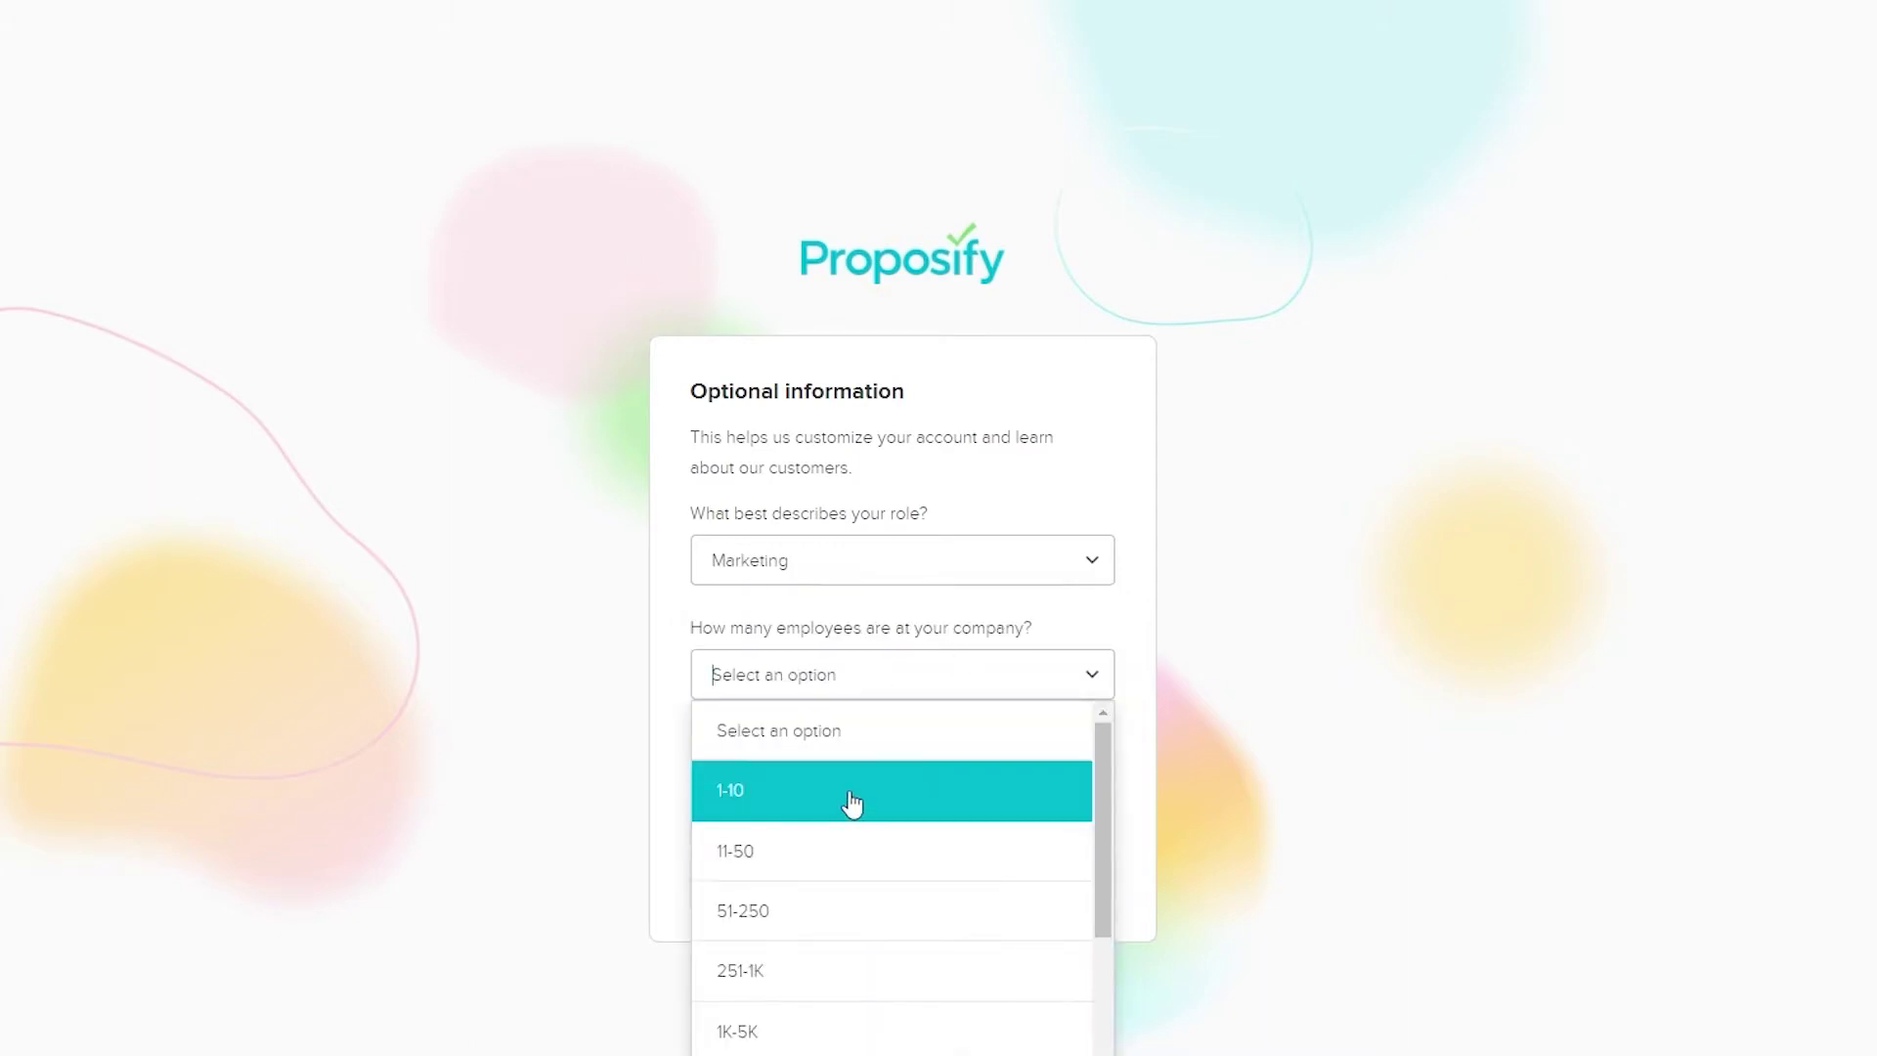
{"action": "left_click", "coordinate": [849, 800]}
{"action": "left_click", "coordinate": [901, 790]}
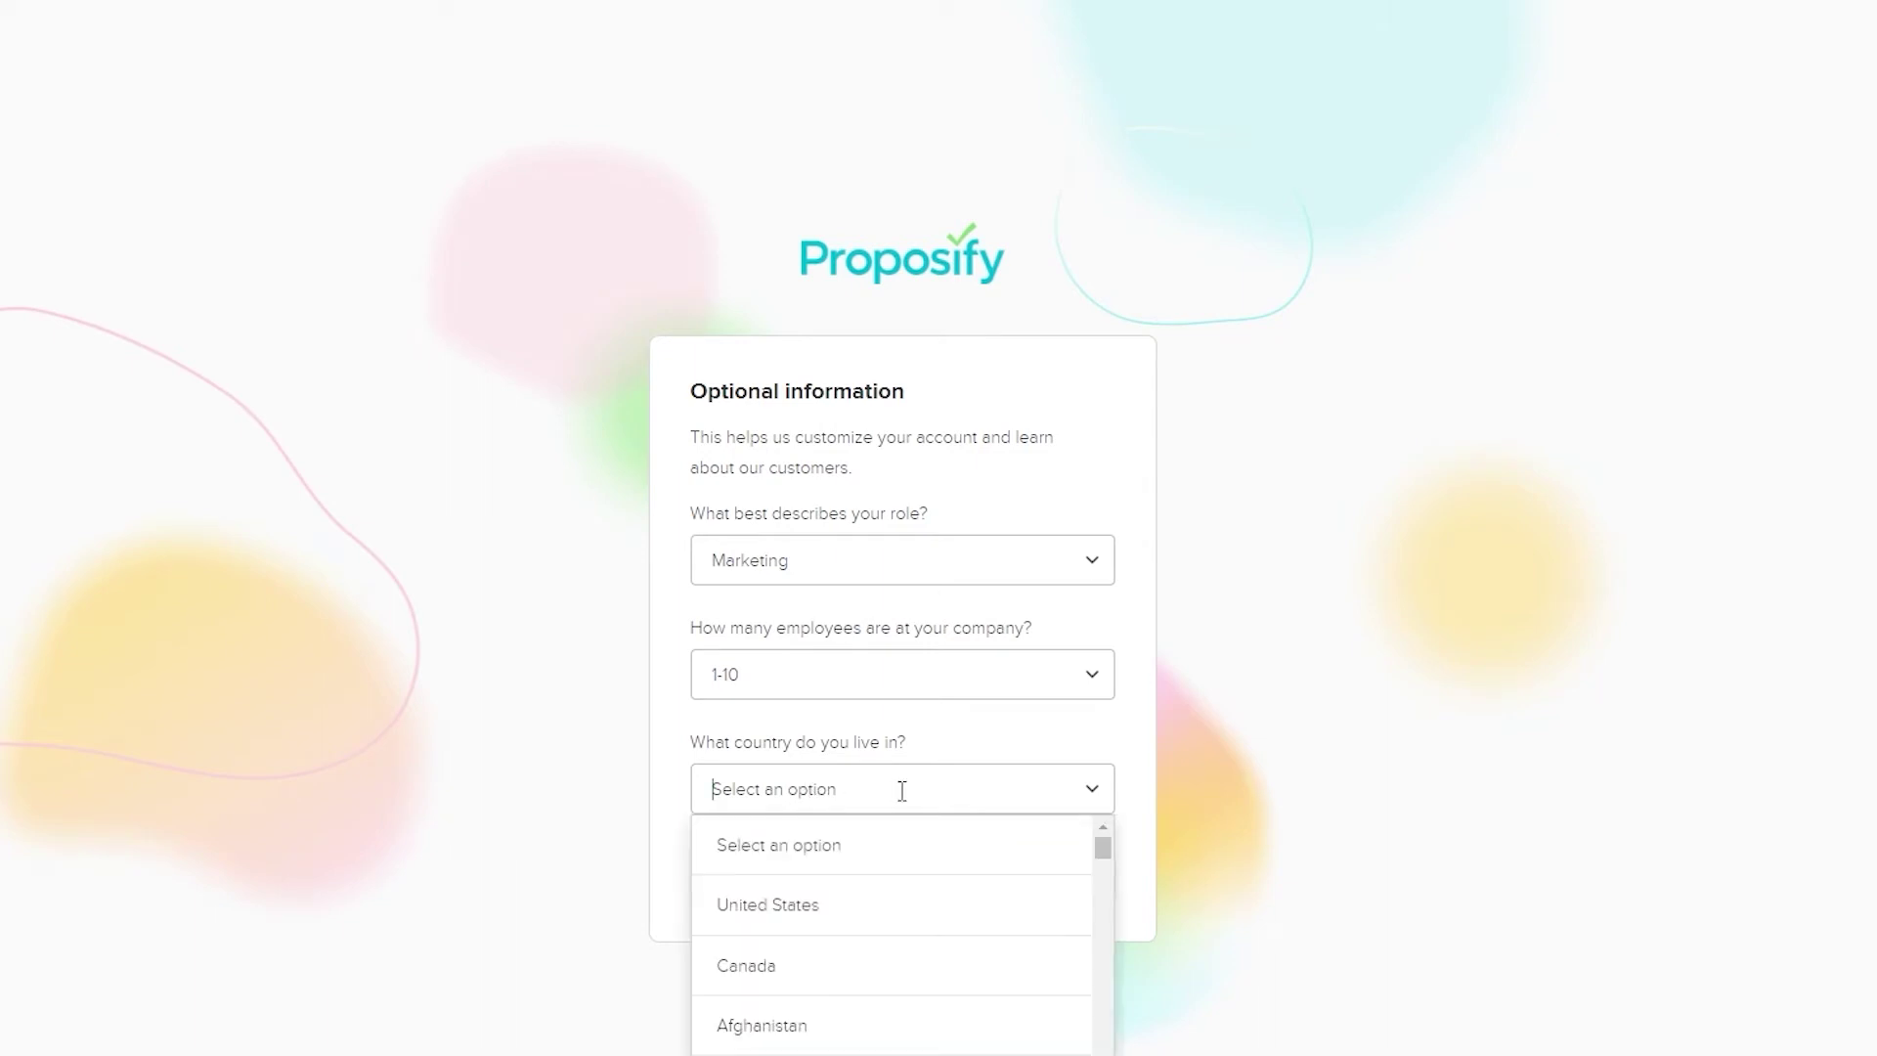
{"action": "left_click", "coordinate": [821, 906]}
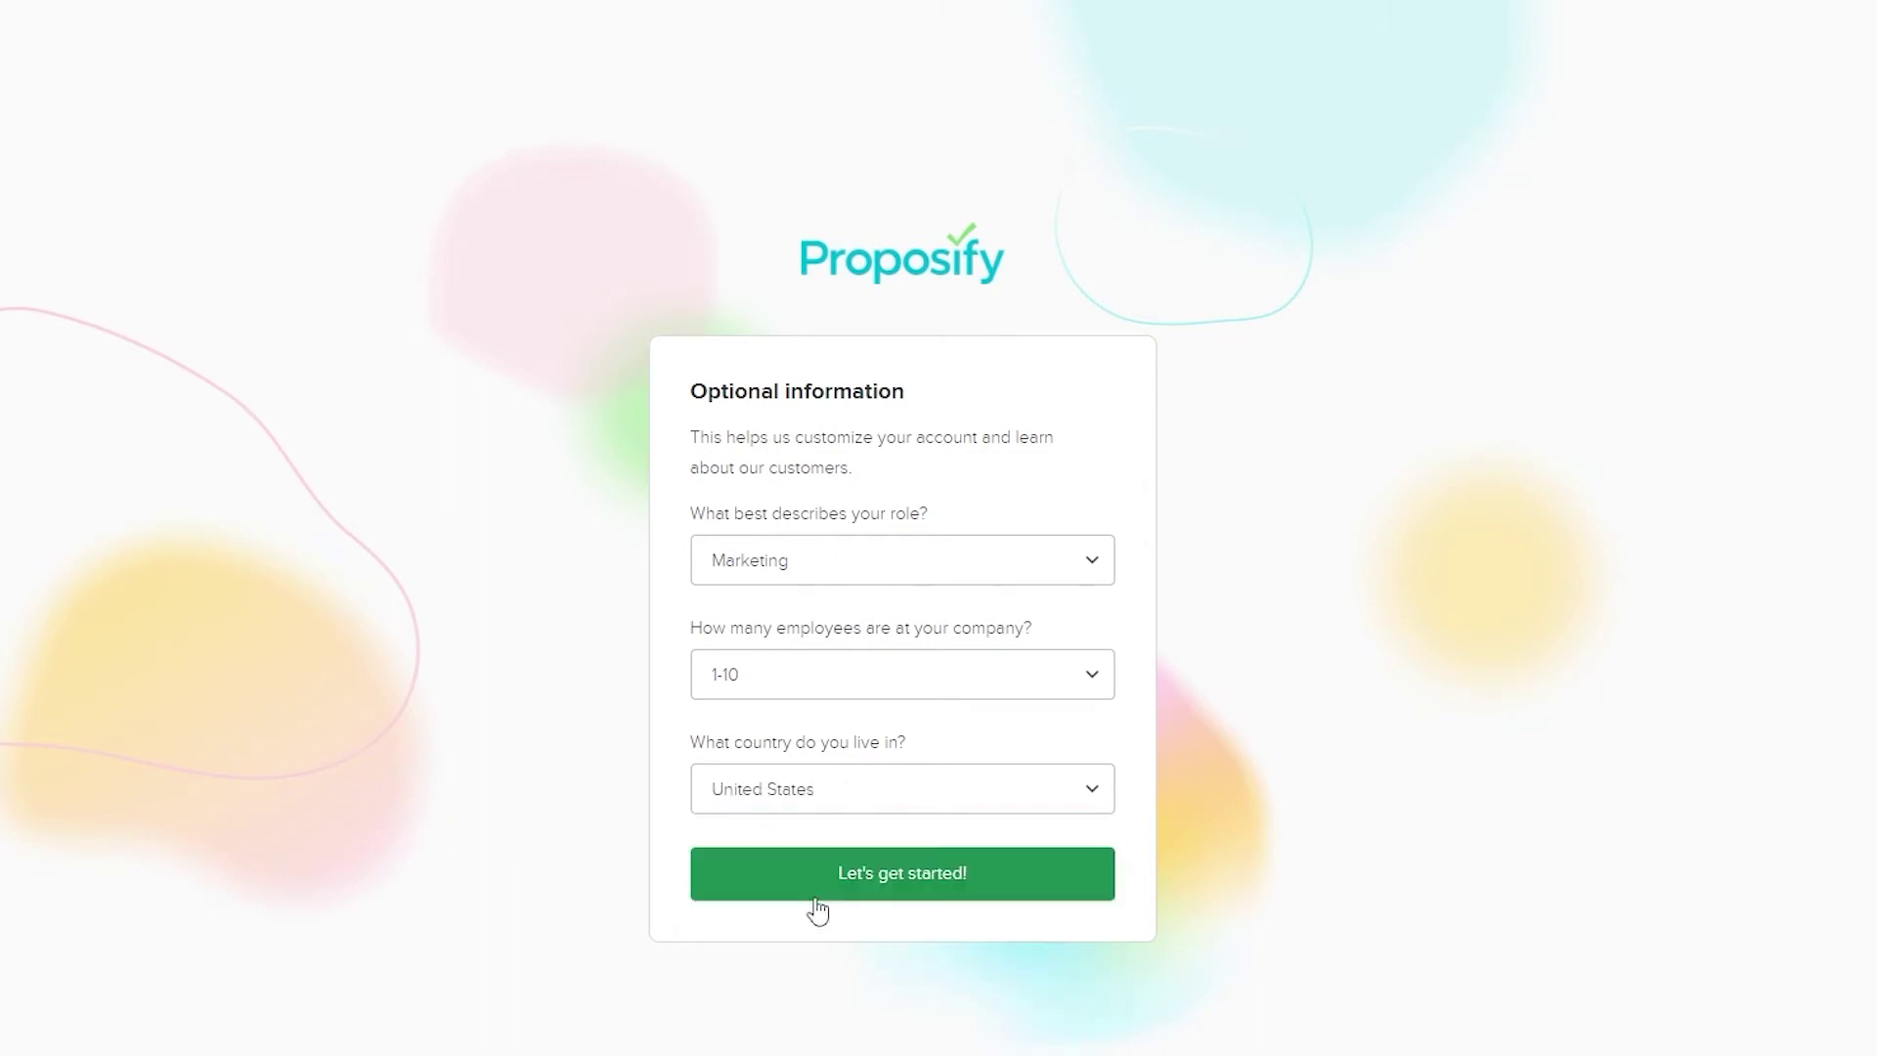
{"action": "left_click", "coordinate": [927, 882]}
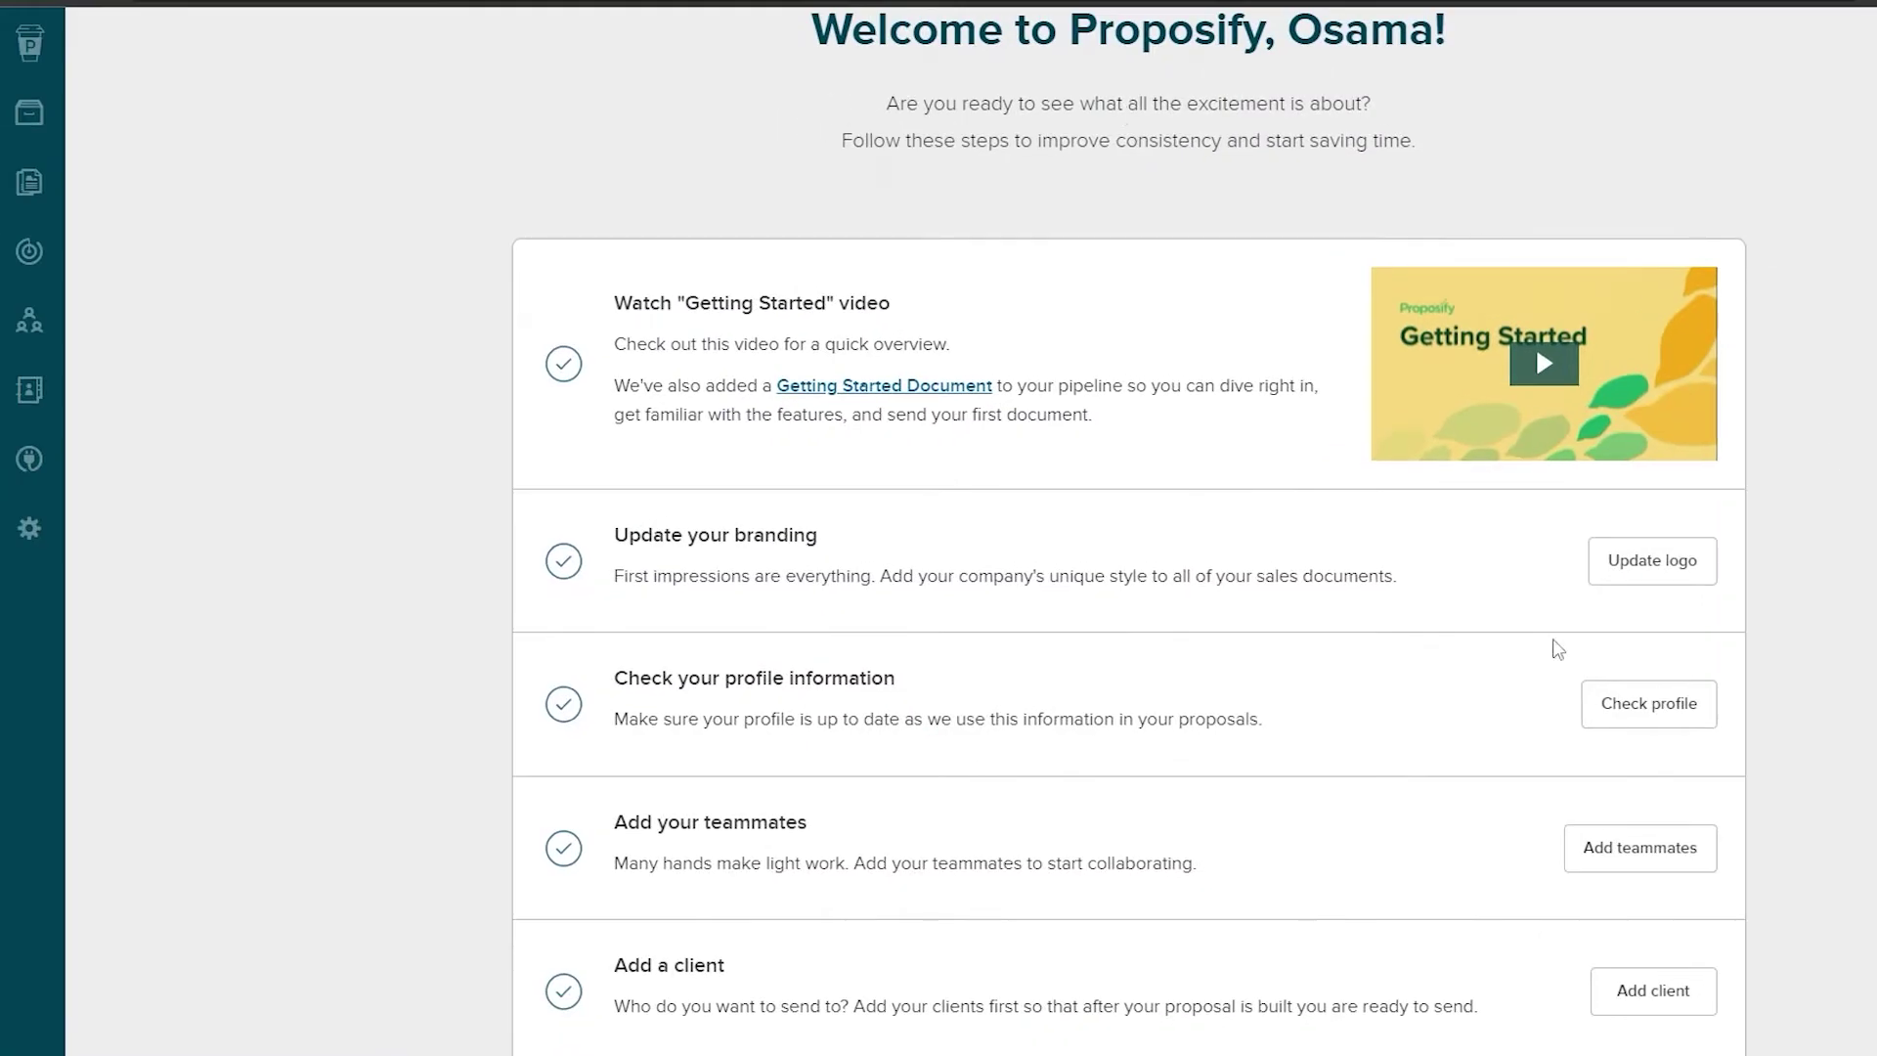
Scroll through the welcome dashboard's getting-started checklist and look over the left sidebar
{"action": "scroll", "coordinate": [1244, 569], "scroll_direction": "up", "scroll_amount": 3}
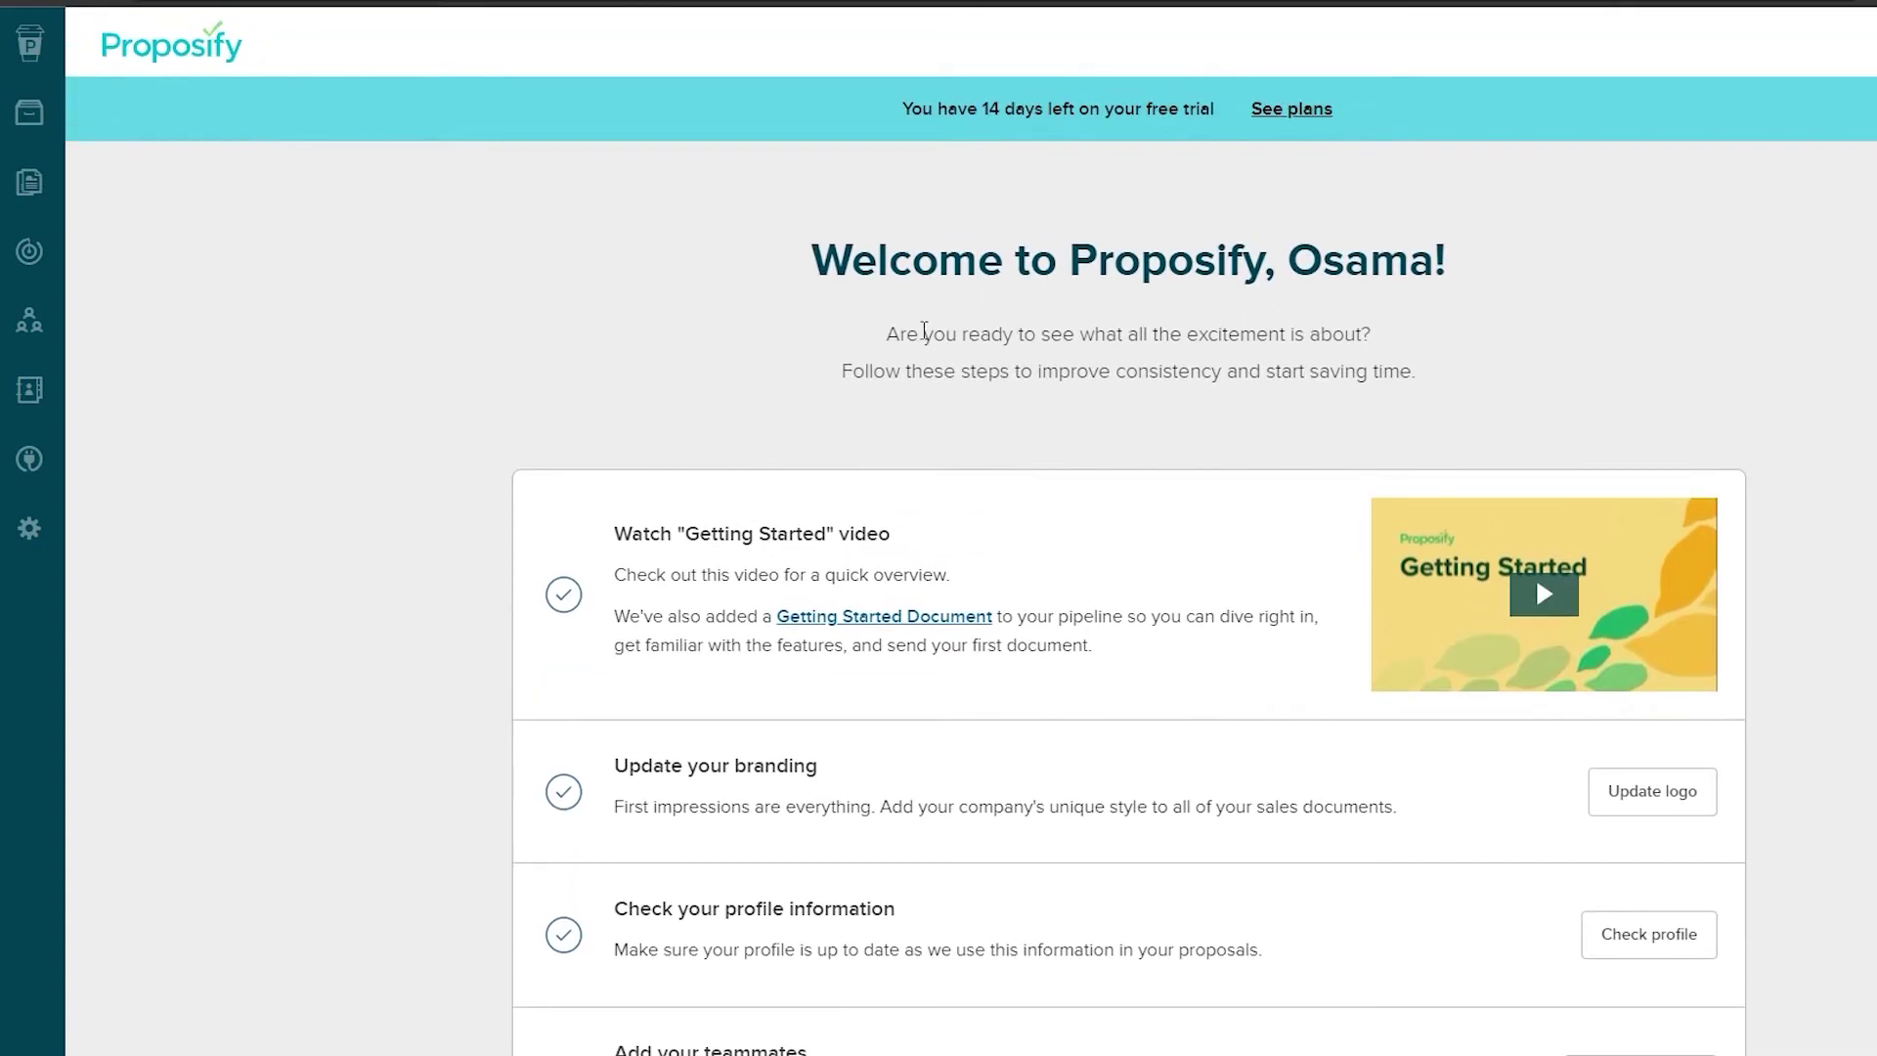
{"action": "scroll", "coordinate": [851, 276], "scroll_direction": "down", "scroll_amount": 5}
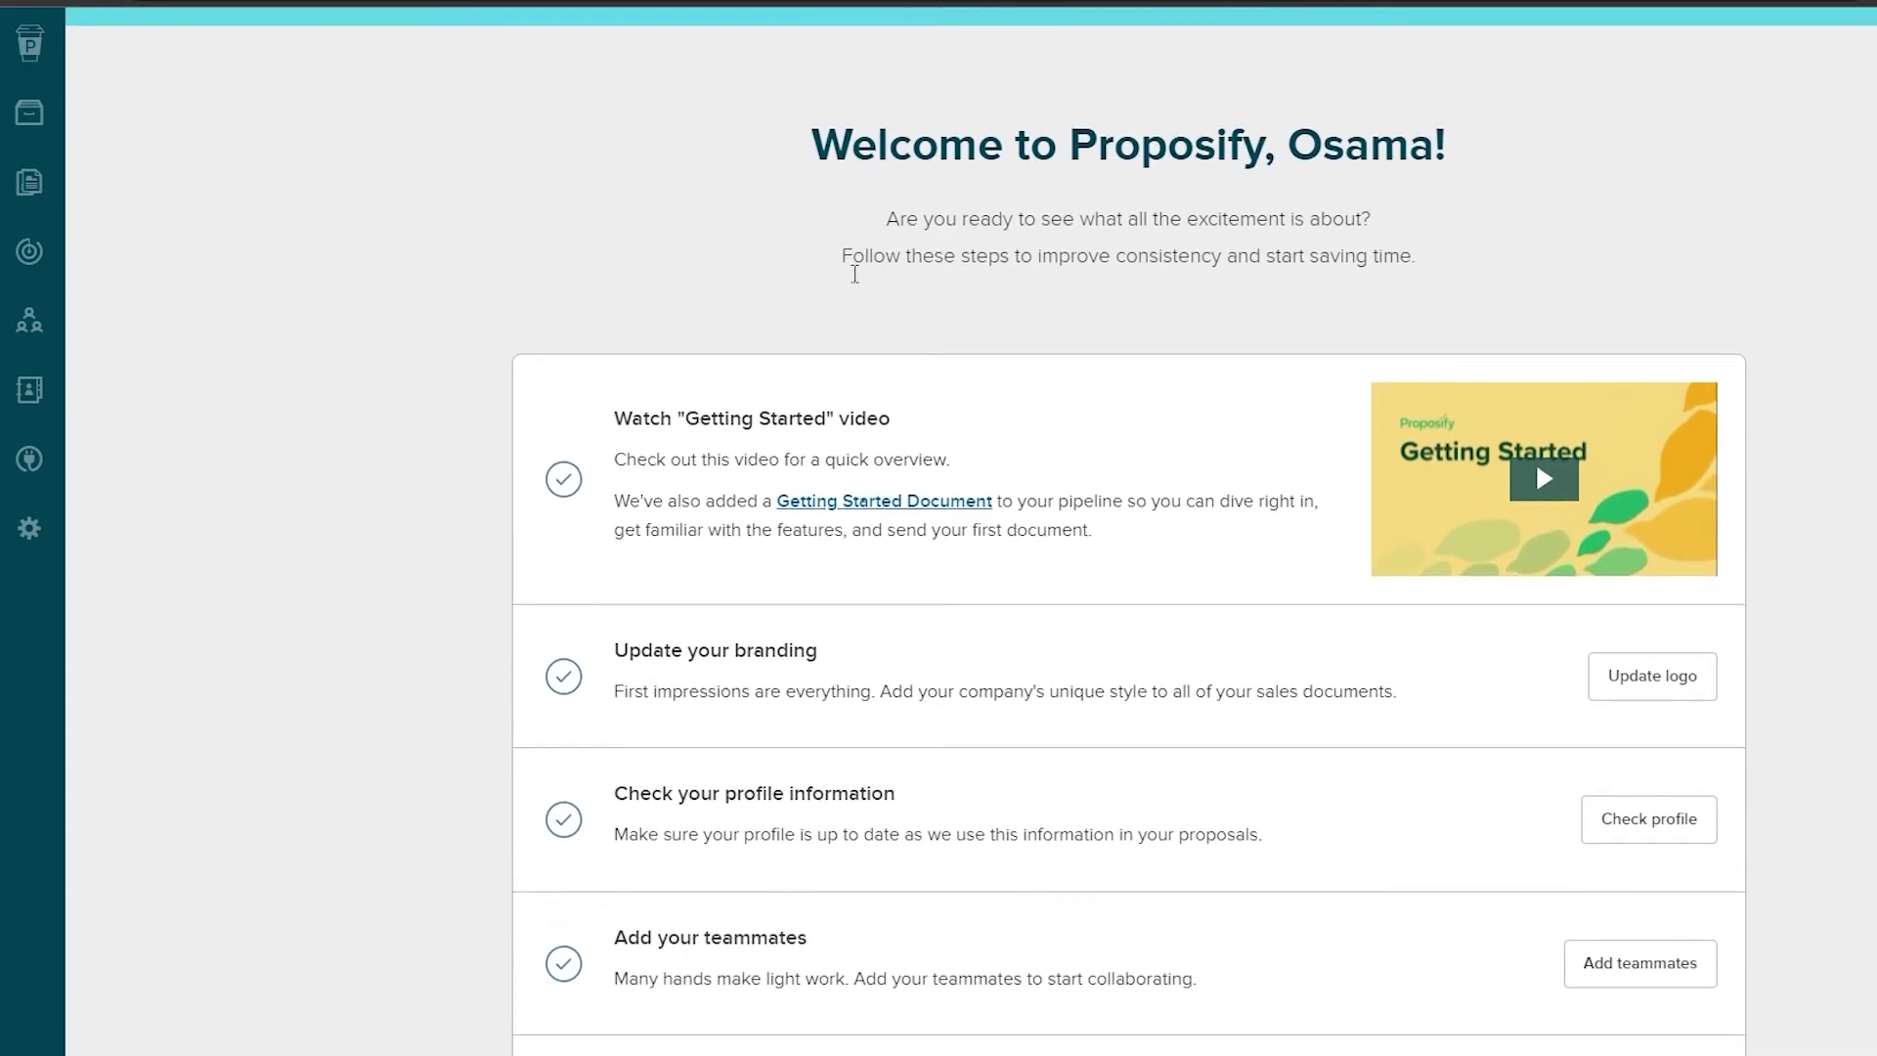
{"action": "scroll", "coordinate": [1033, 372], "scroll_direction": "down", "scroll_amount": 3}
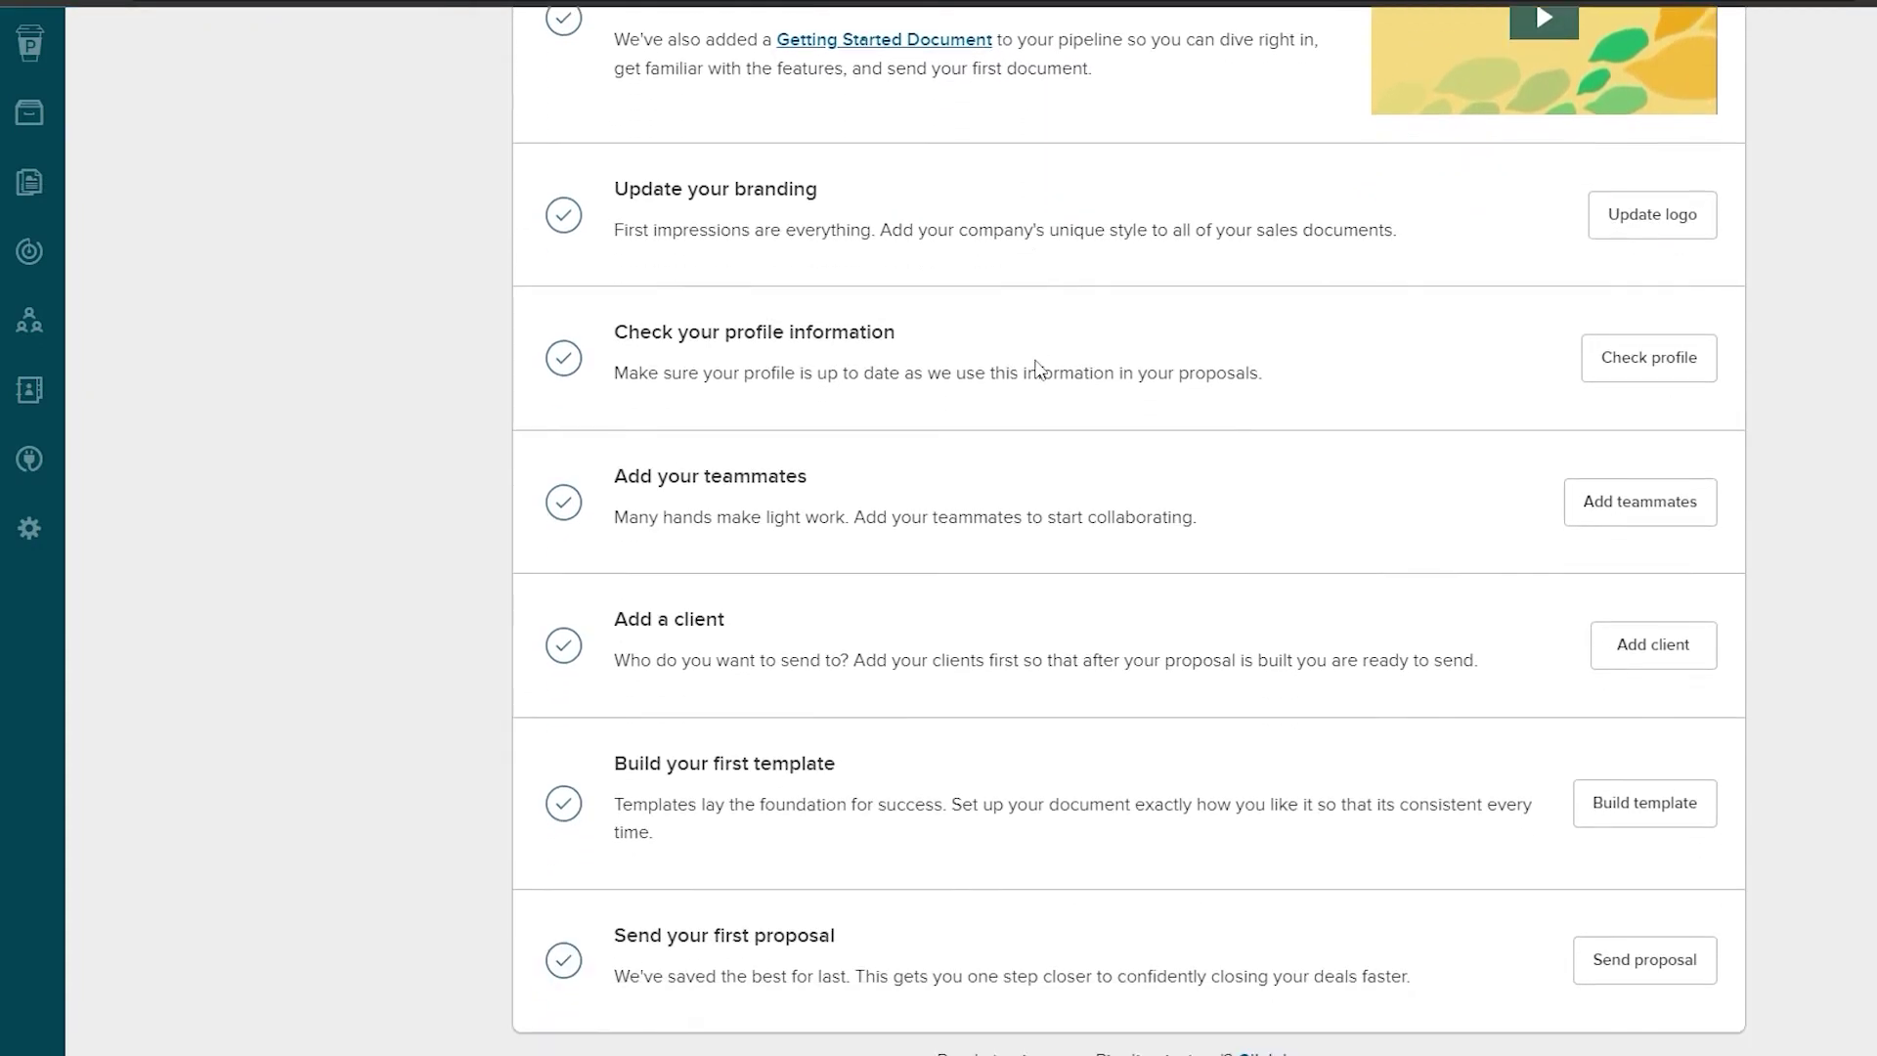
{"action": "scroll", "coordinate": [1017, 553], "scroll_direction": "up", "scroll_amount": 3}
{"action": "scroll", "coordinate": [599, 364], "scroll_direction": "up", "scroll_amount": 3}
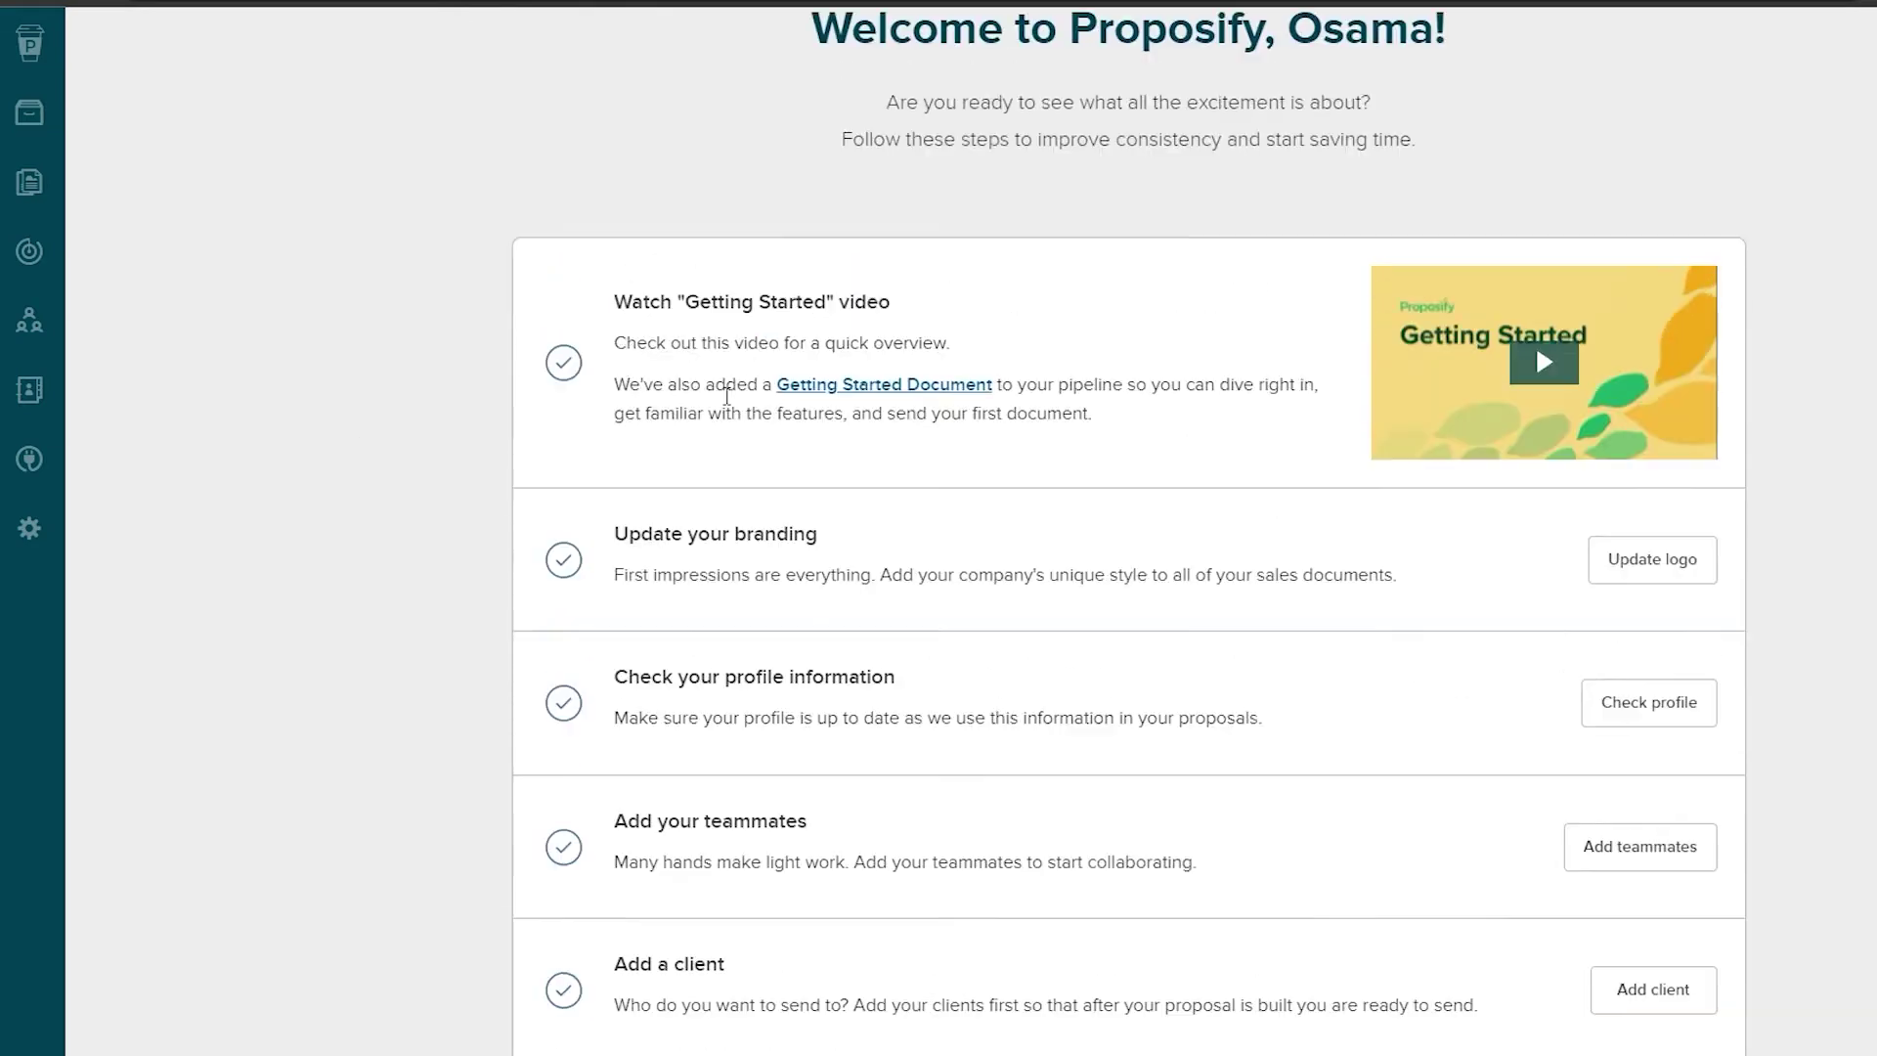
{"action": "scroll", "coordinate": [1177, 406], "scroll_direction": "down", "scroll_amount": 2}
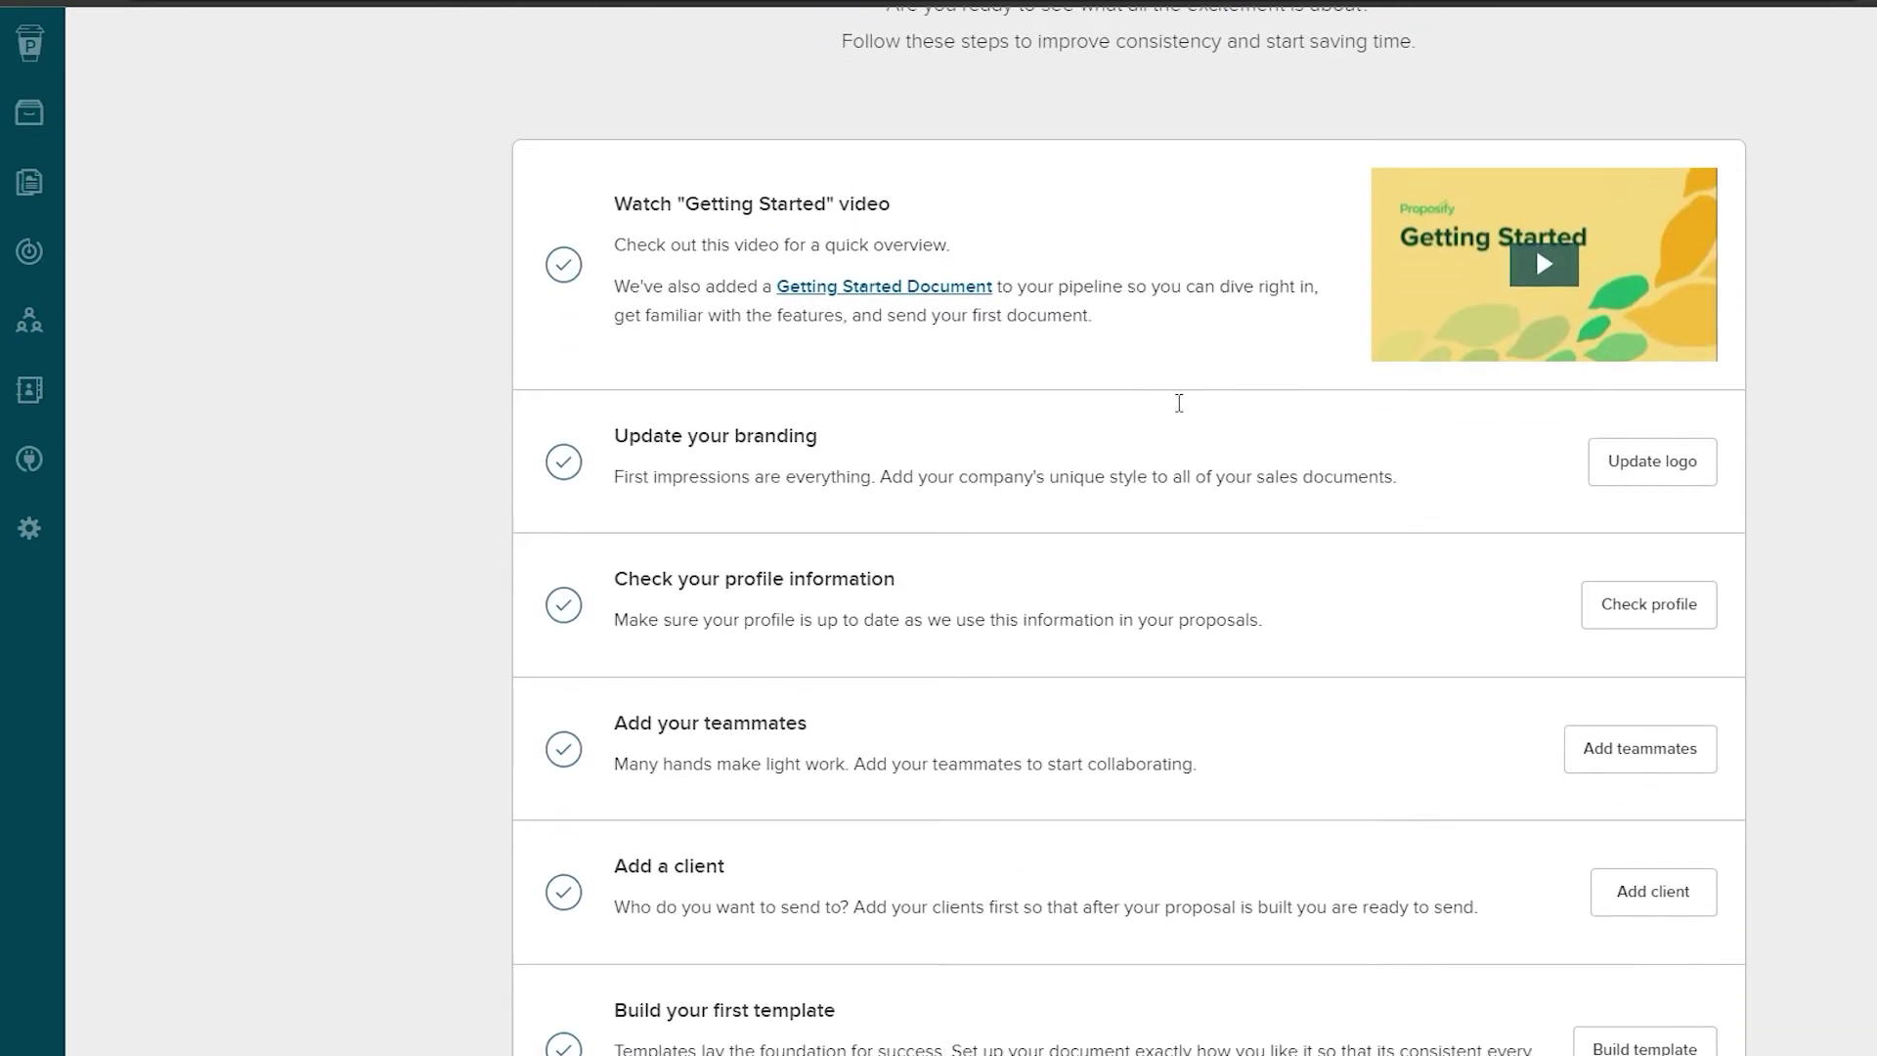
{"action": "scroll", "coordinate": [743, 328], "scroll_direction": "down", "scroll_amount": 3}
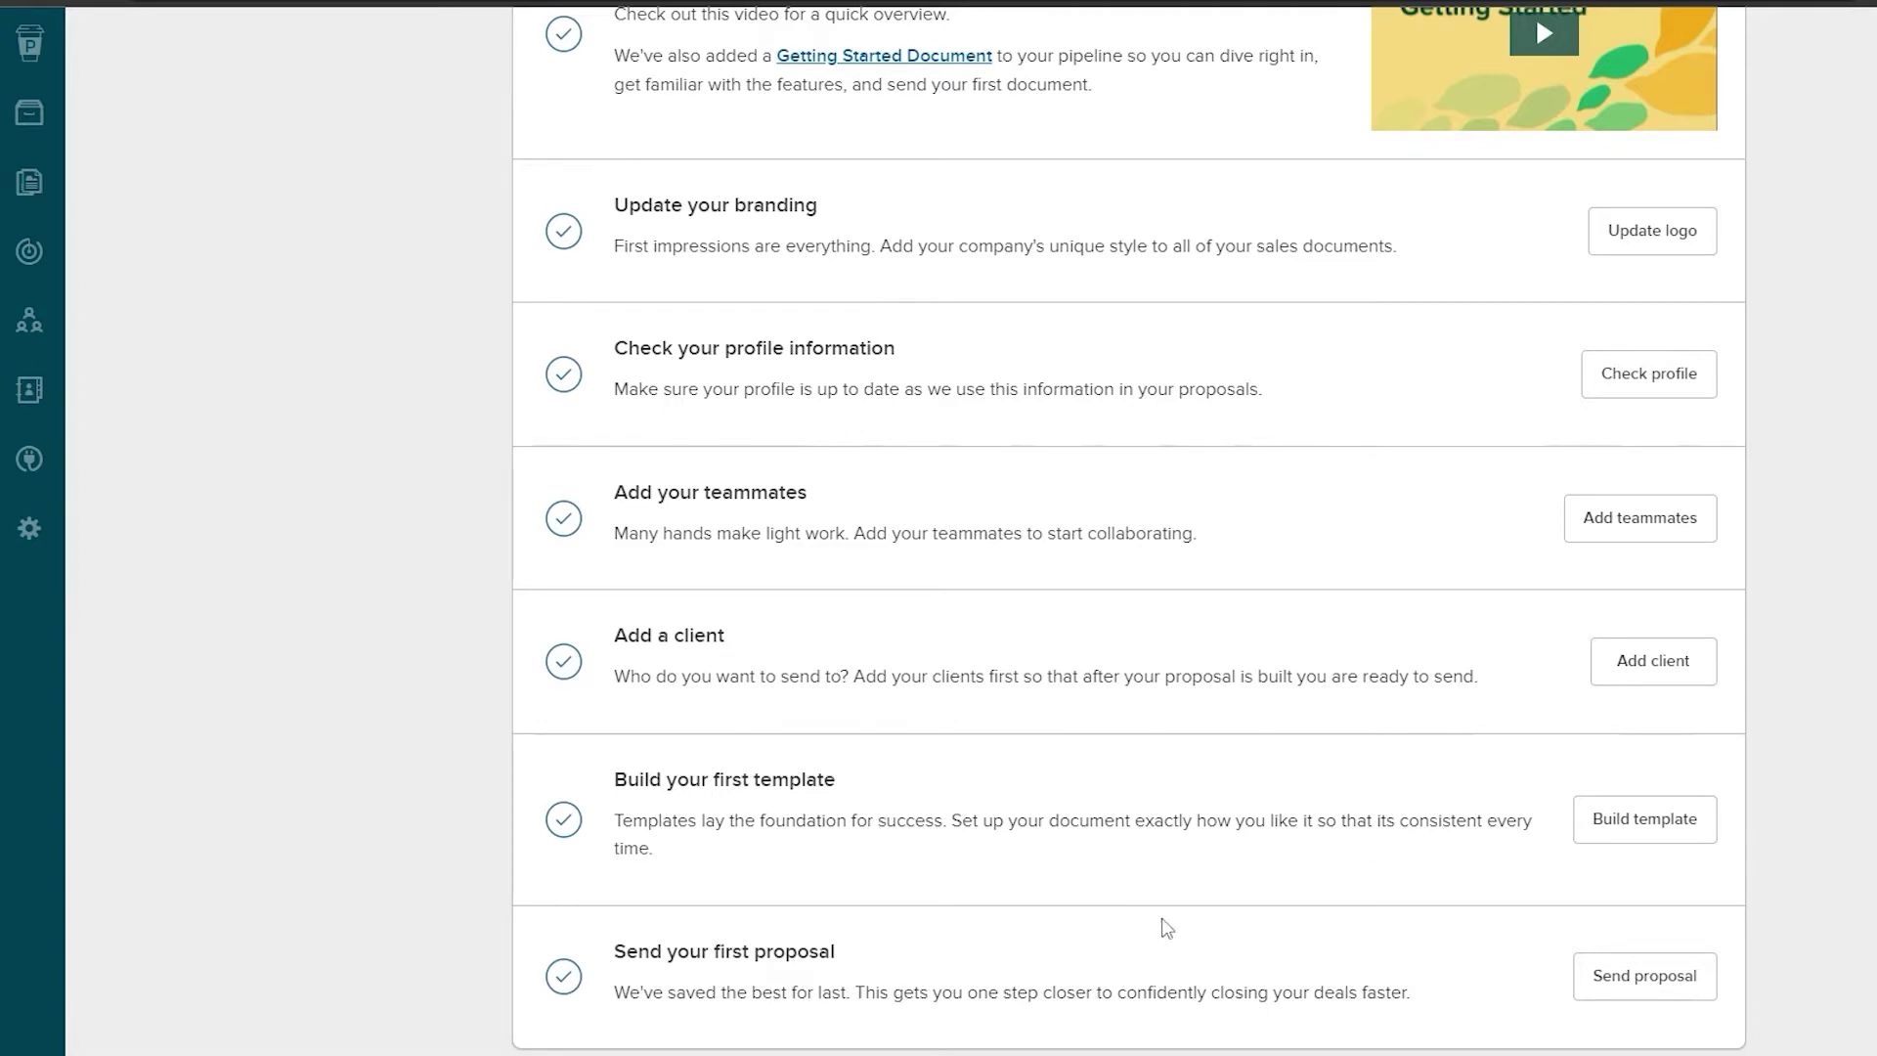
{"action": "scroll", "coordinate": [1129, 934], "scroll_direction": "up", "scroll_amount": 2}
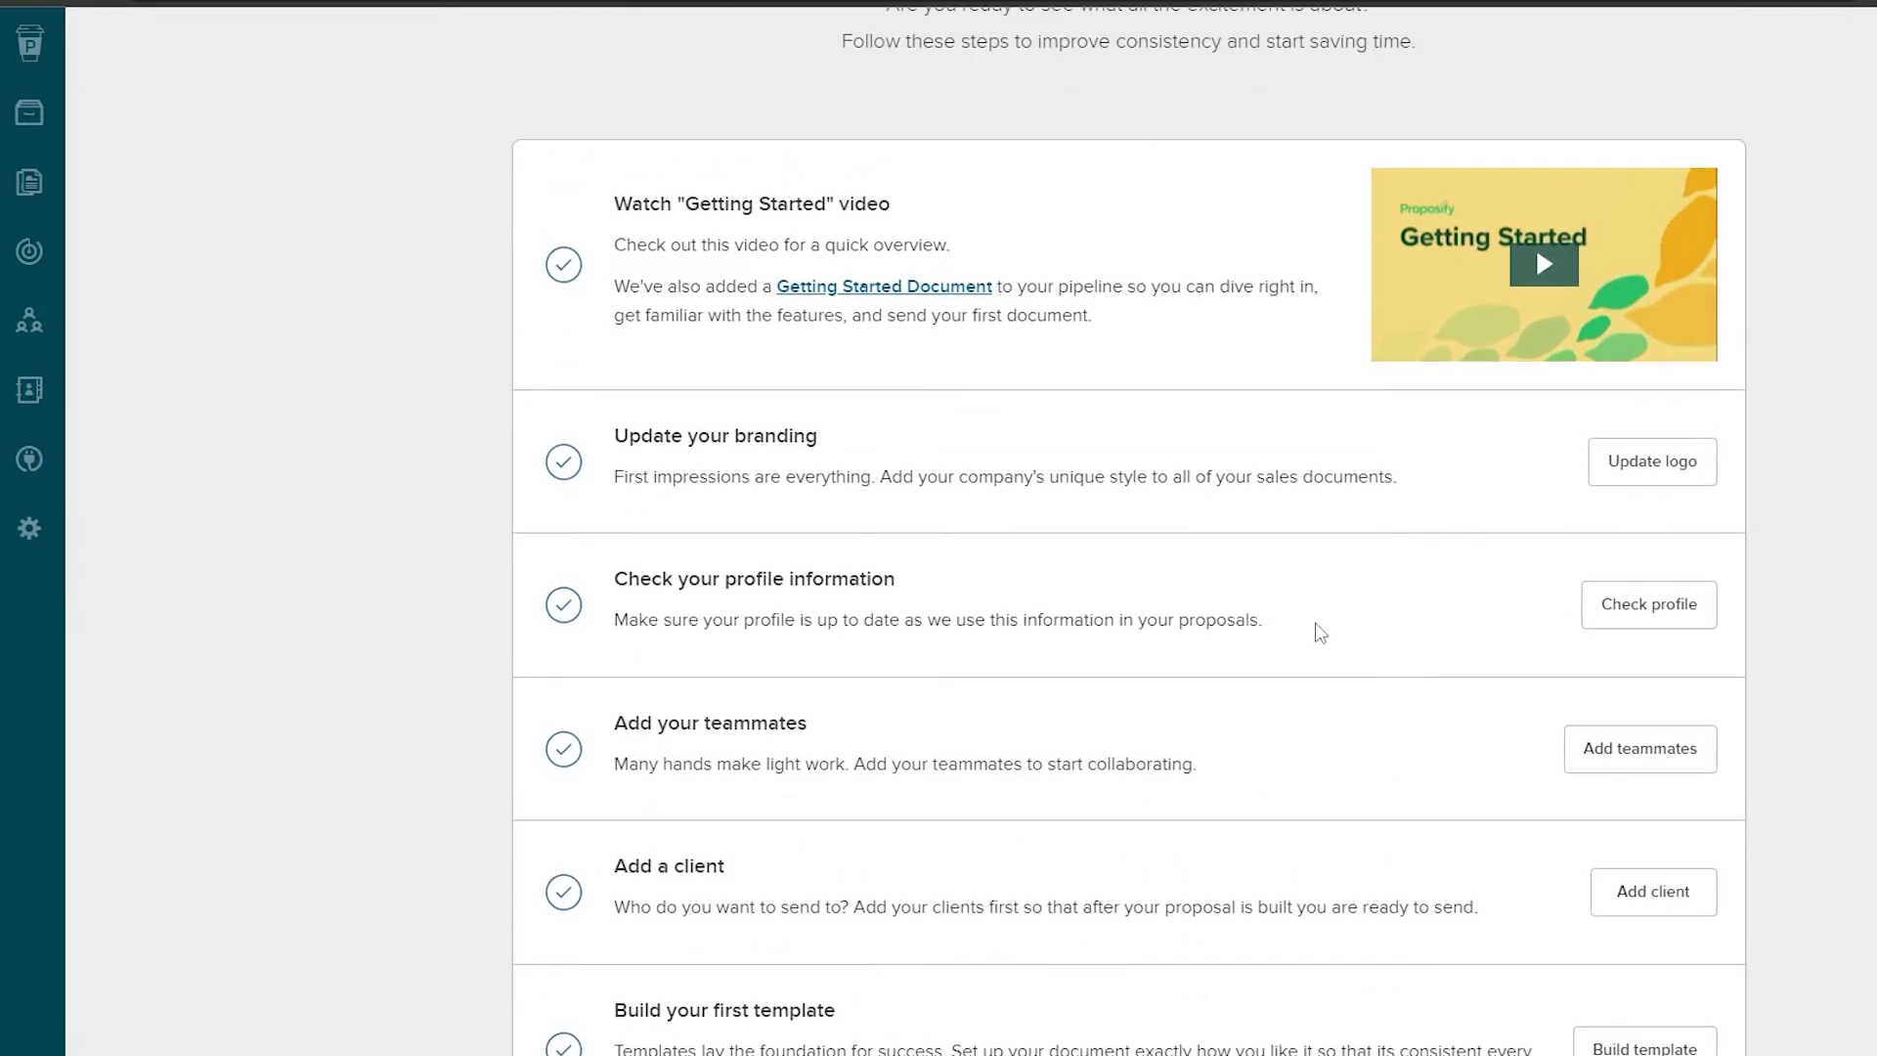
{"action": "mouse_move", "coordinate": [83, 74]}
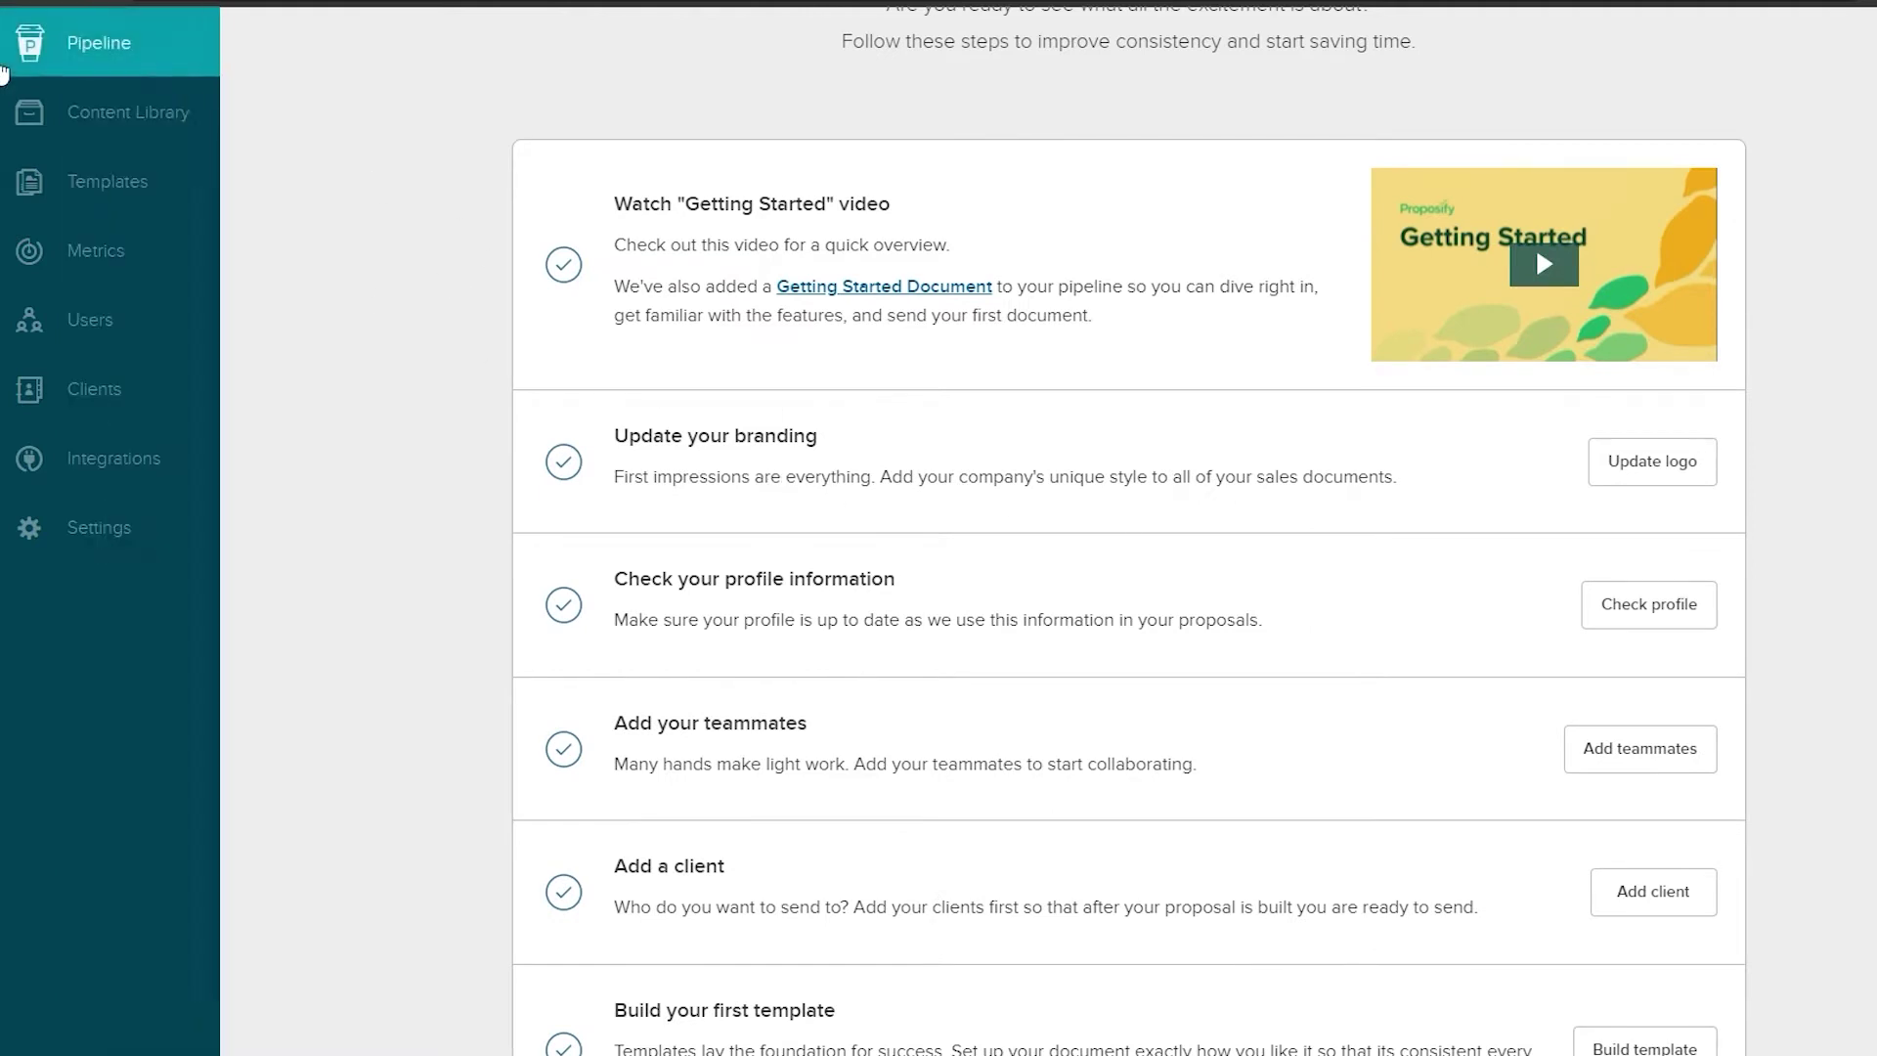
{"action": "scroll", "coordinate": [64, 540], "scroll_direction": "up", "scroll_amount": 1}
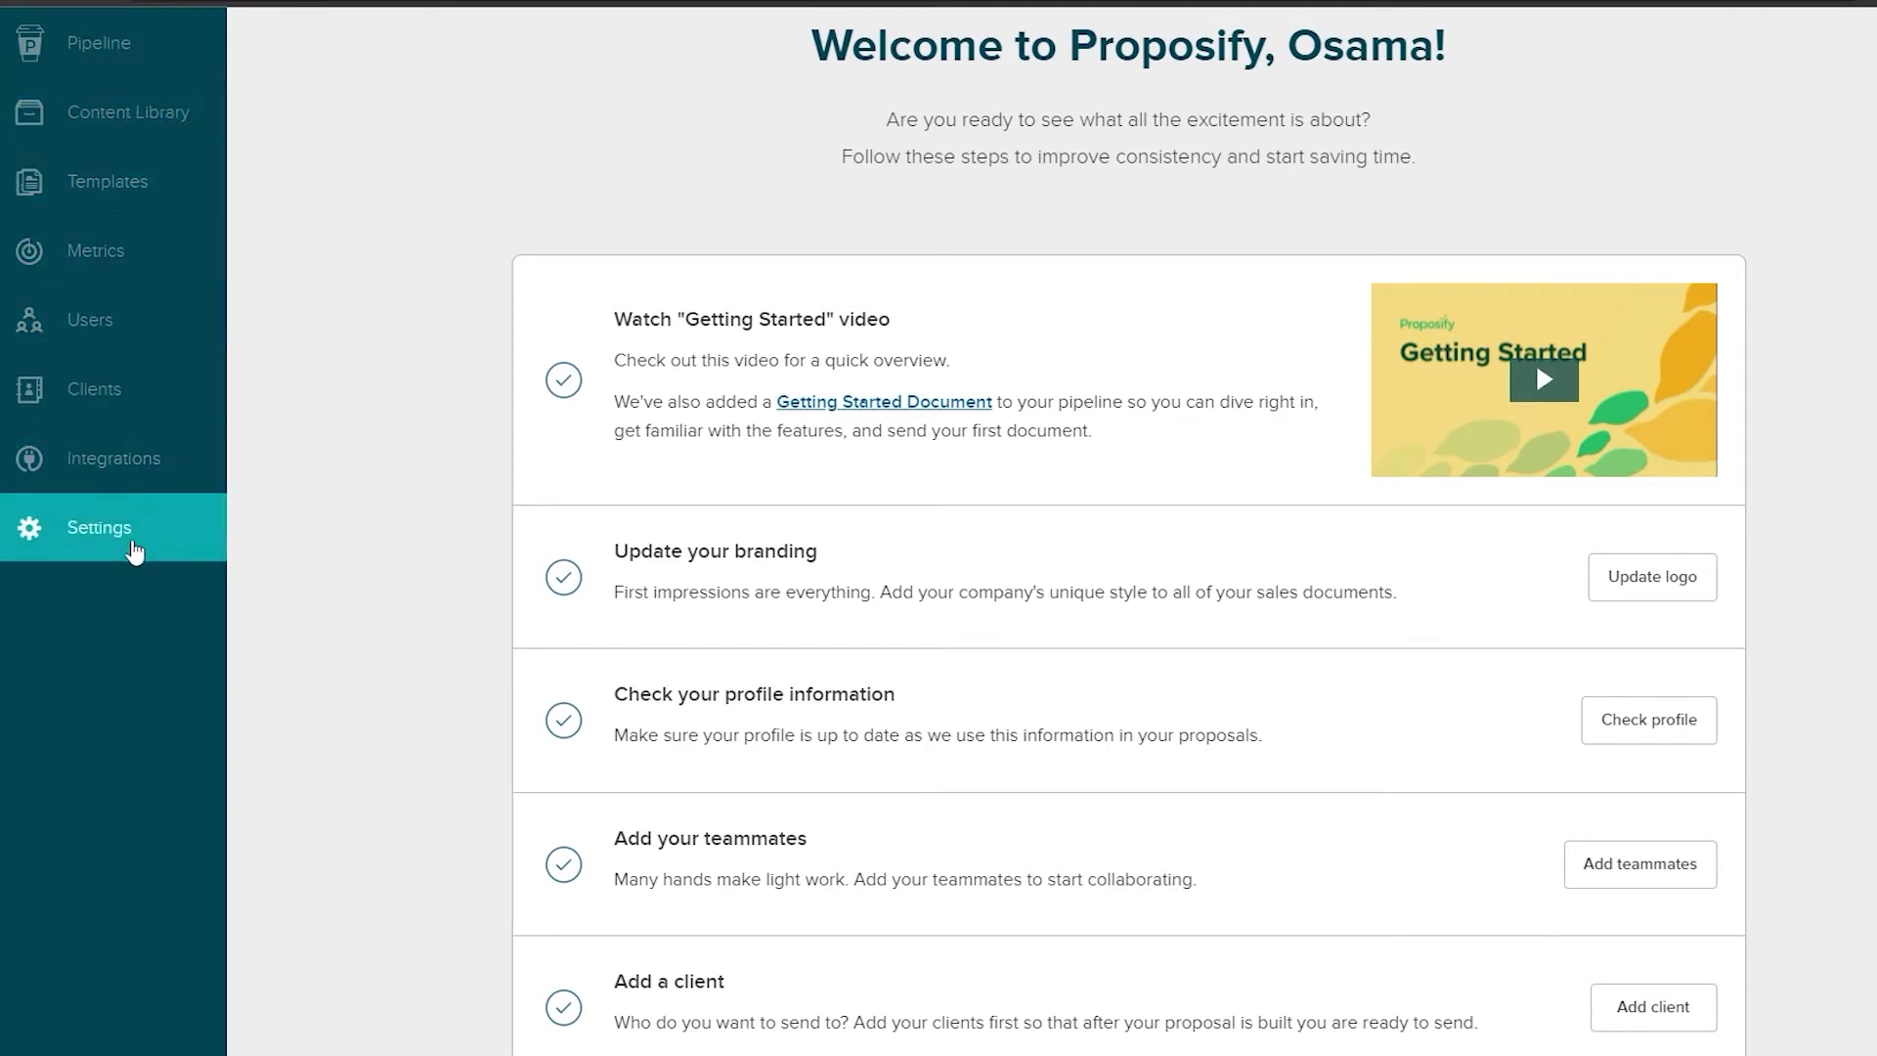
{"action": "scroll", "coordinate": [473, 517], "scroll_direction": "up", "scroll_amount": 2}
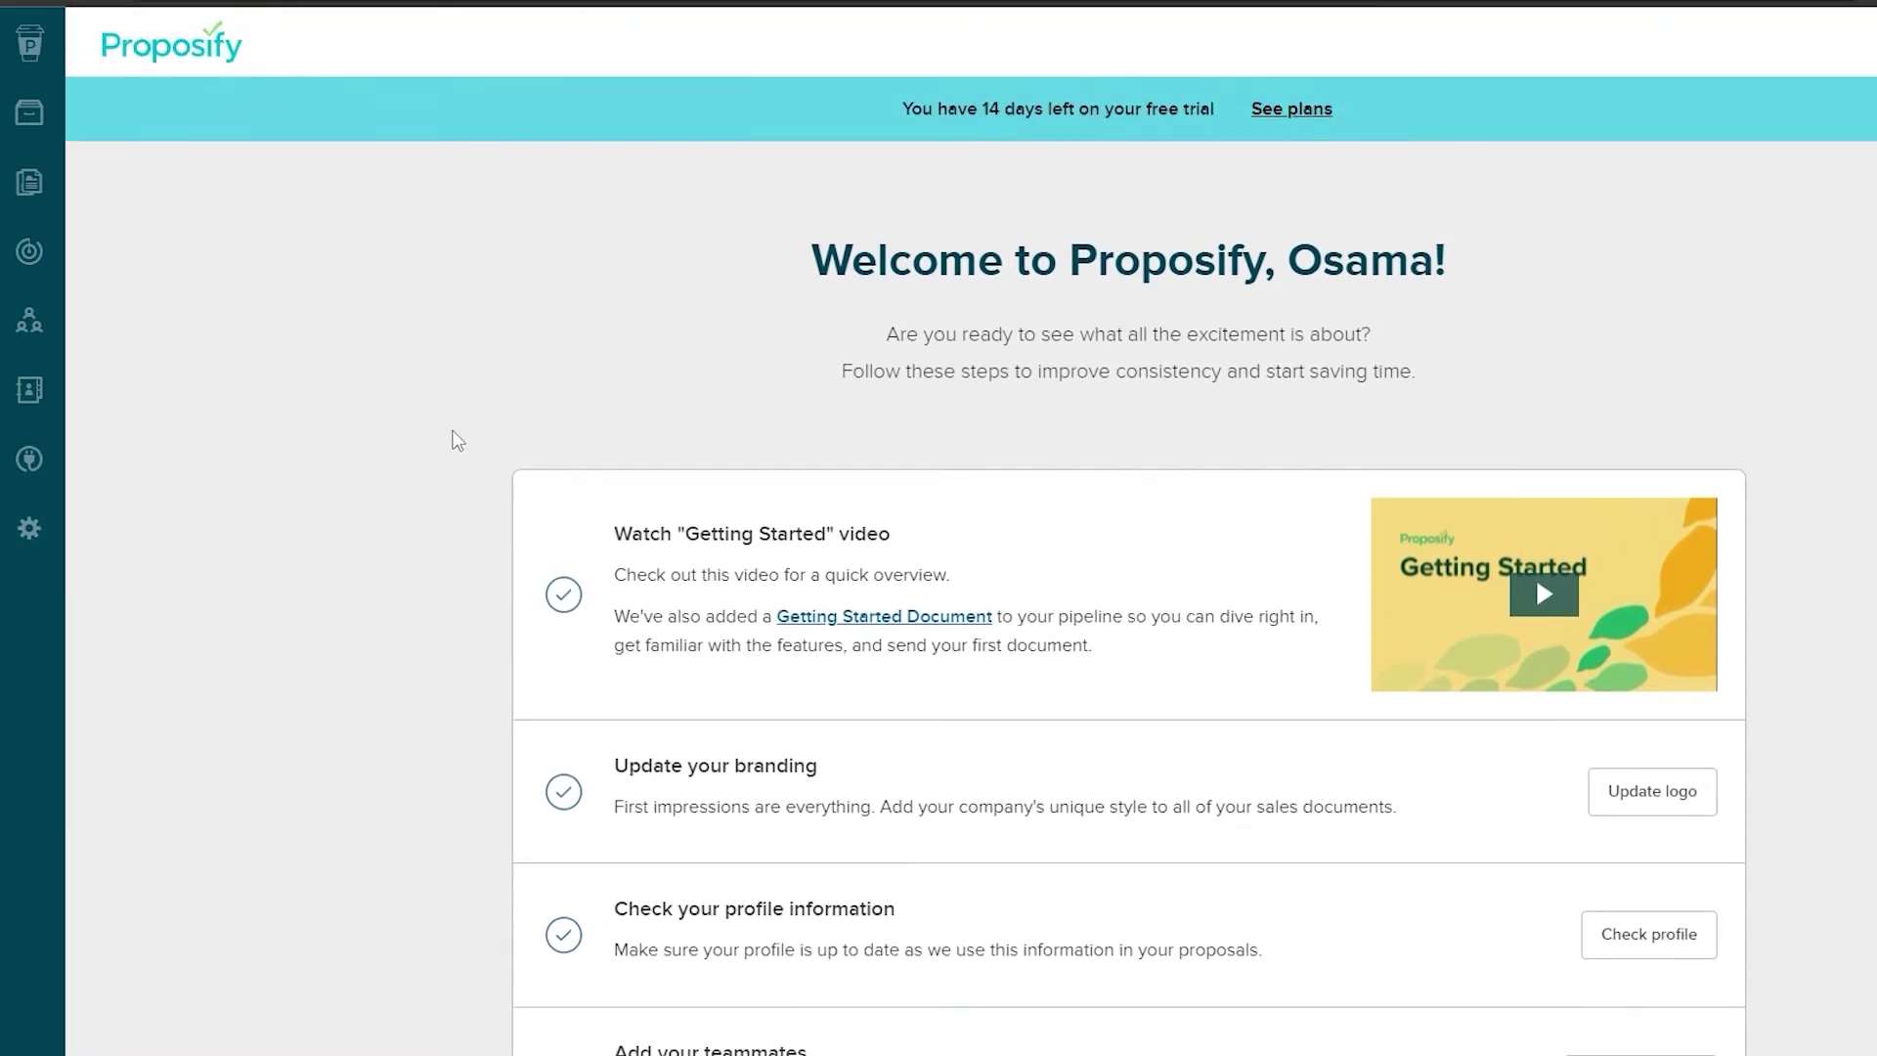
{"action": "scroll", "coordinate": [559, 396], "scroll_direction": "down", "scroll_amount": 1}
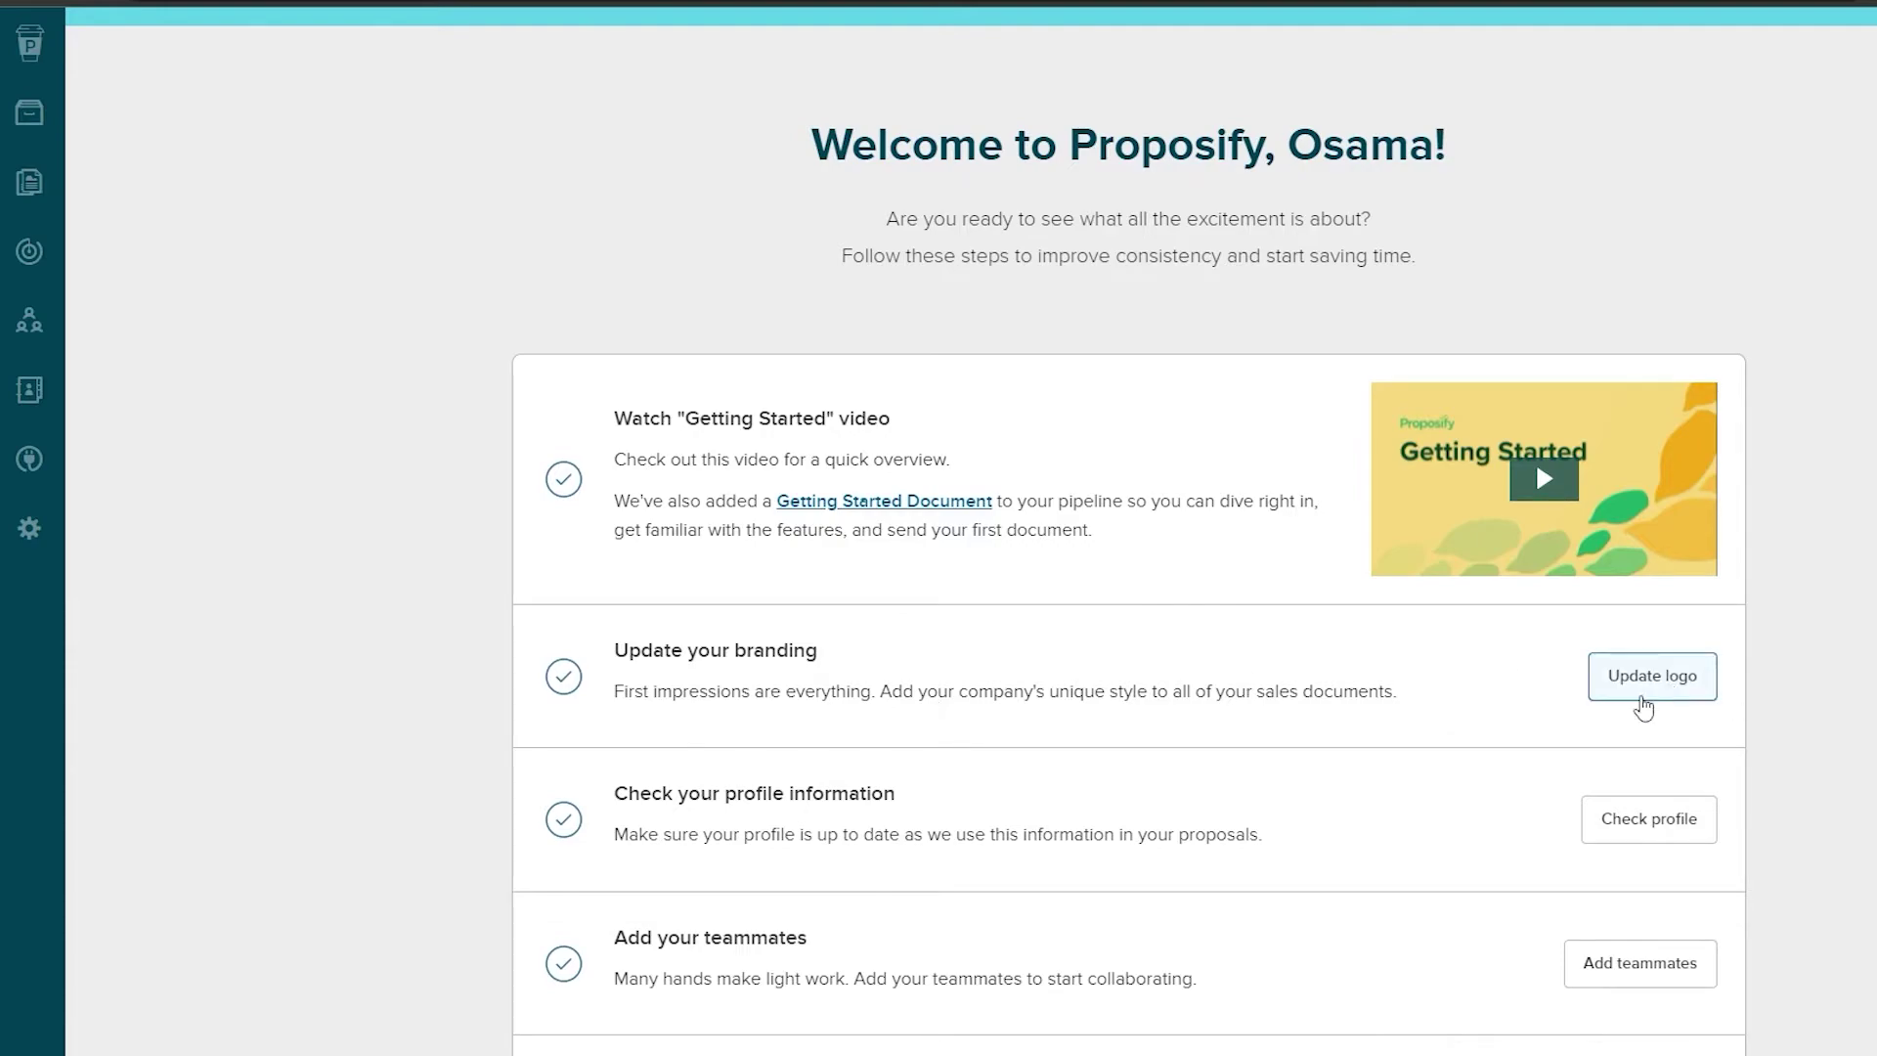
{"action": "left_click", "coordinate": [1642, 698]}
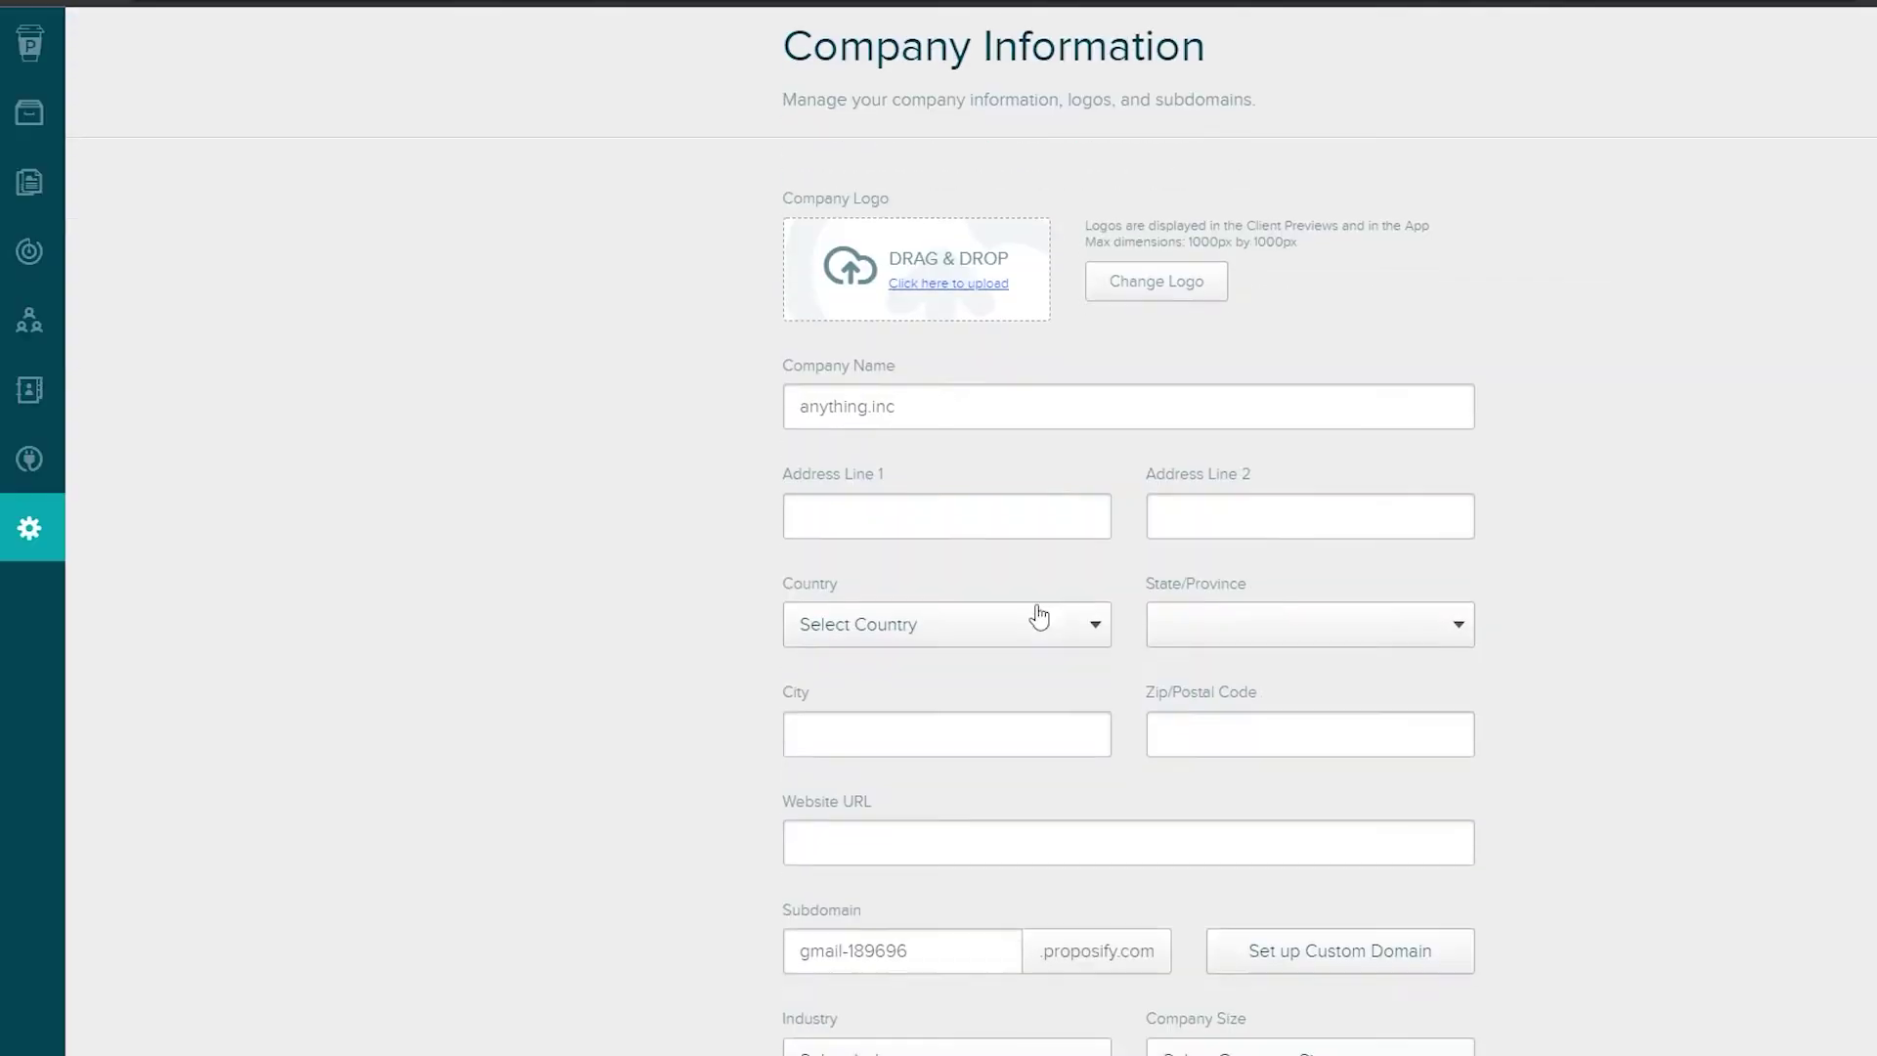
{"action": "scroll", "coordinate": [1043, 545], "scroll_direction": "down", "scroll_amount": 2}
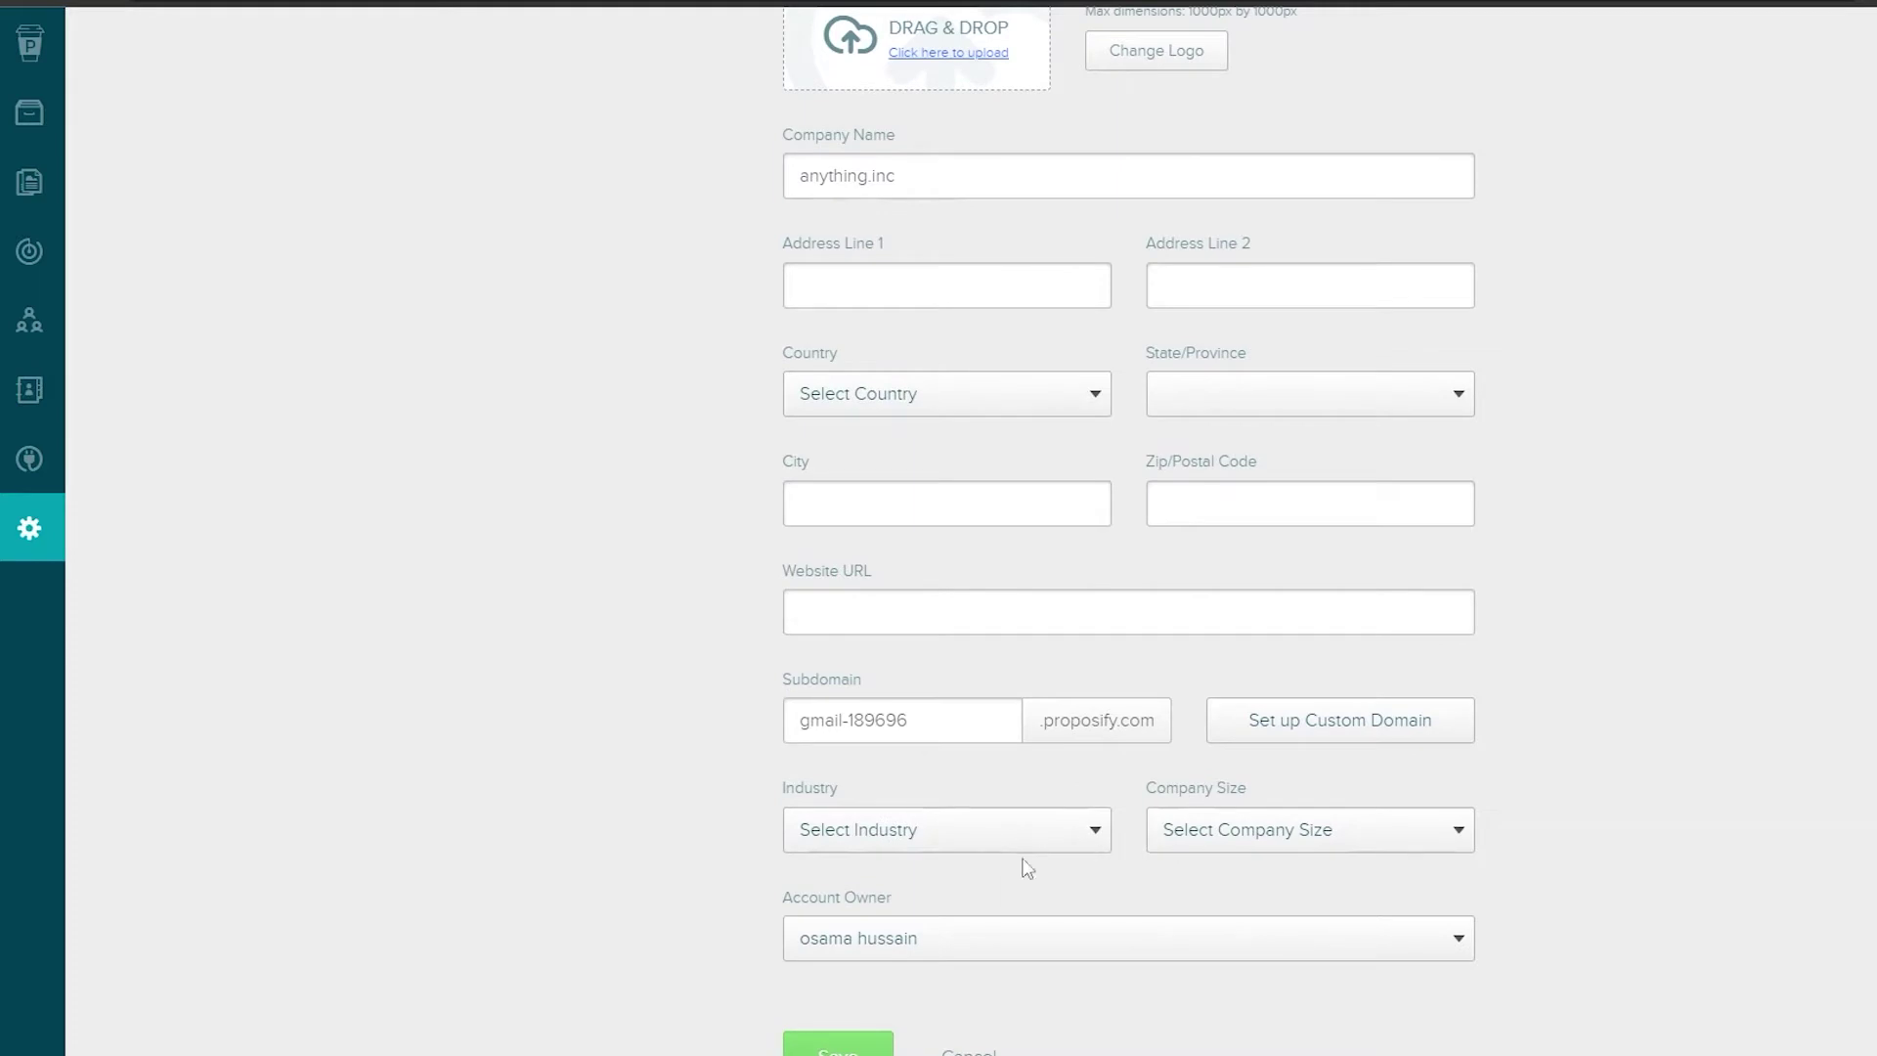
{"action": "scroll", "coordinate": [991, 869], "scroll_direction": "up", "scroll_amount": 1}
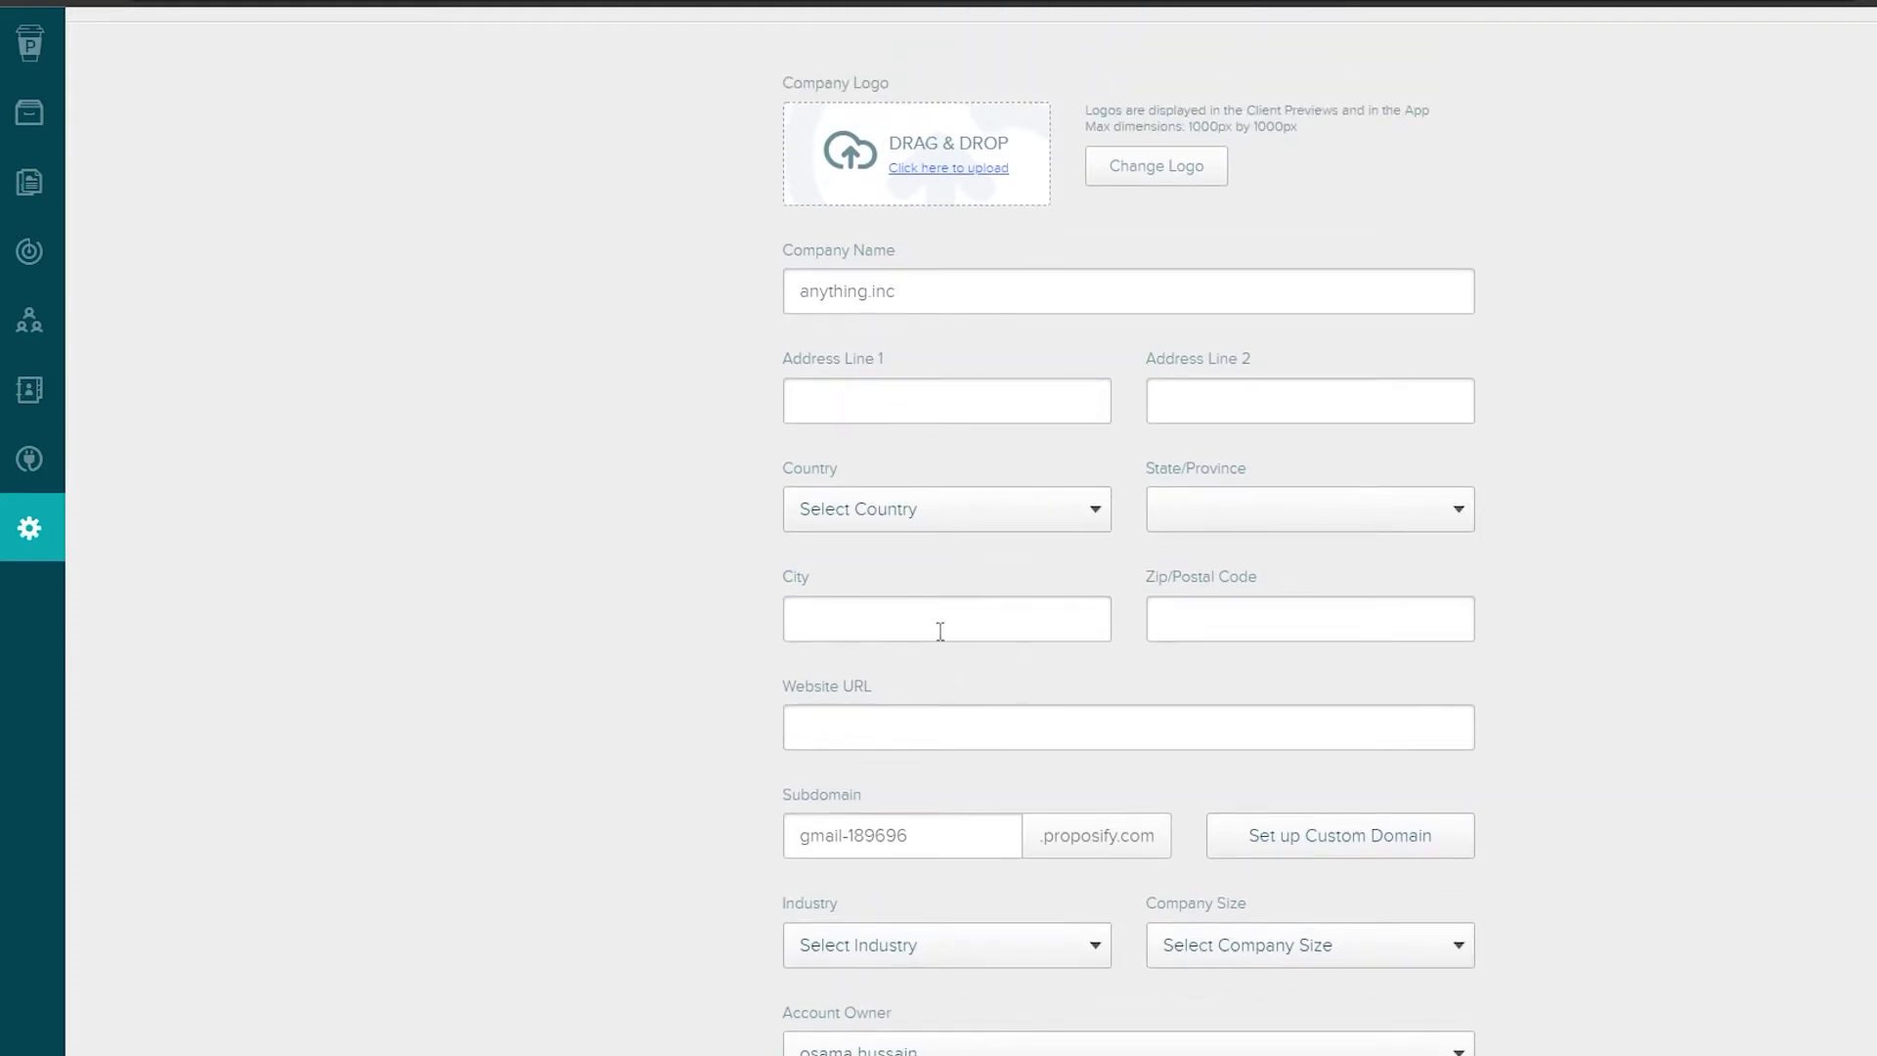
{"action": "scroll", "coordinate": [940, 631], "scroll_direction": "down", "scroll_amount": 1}
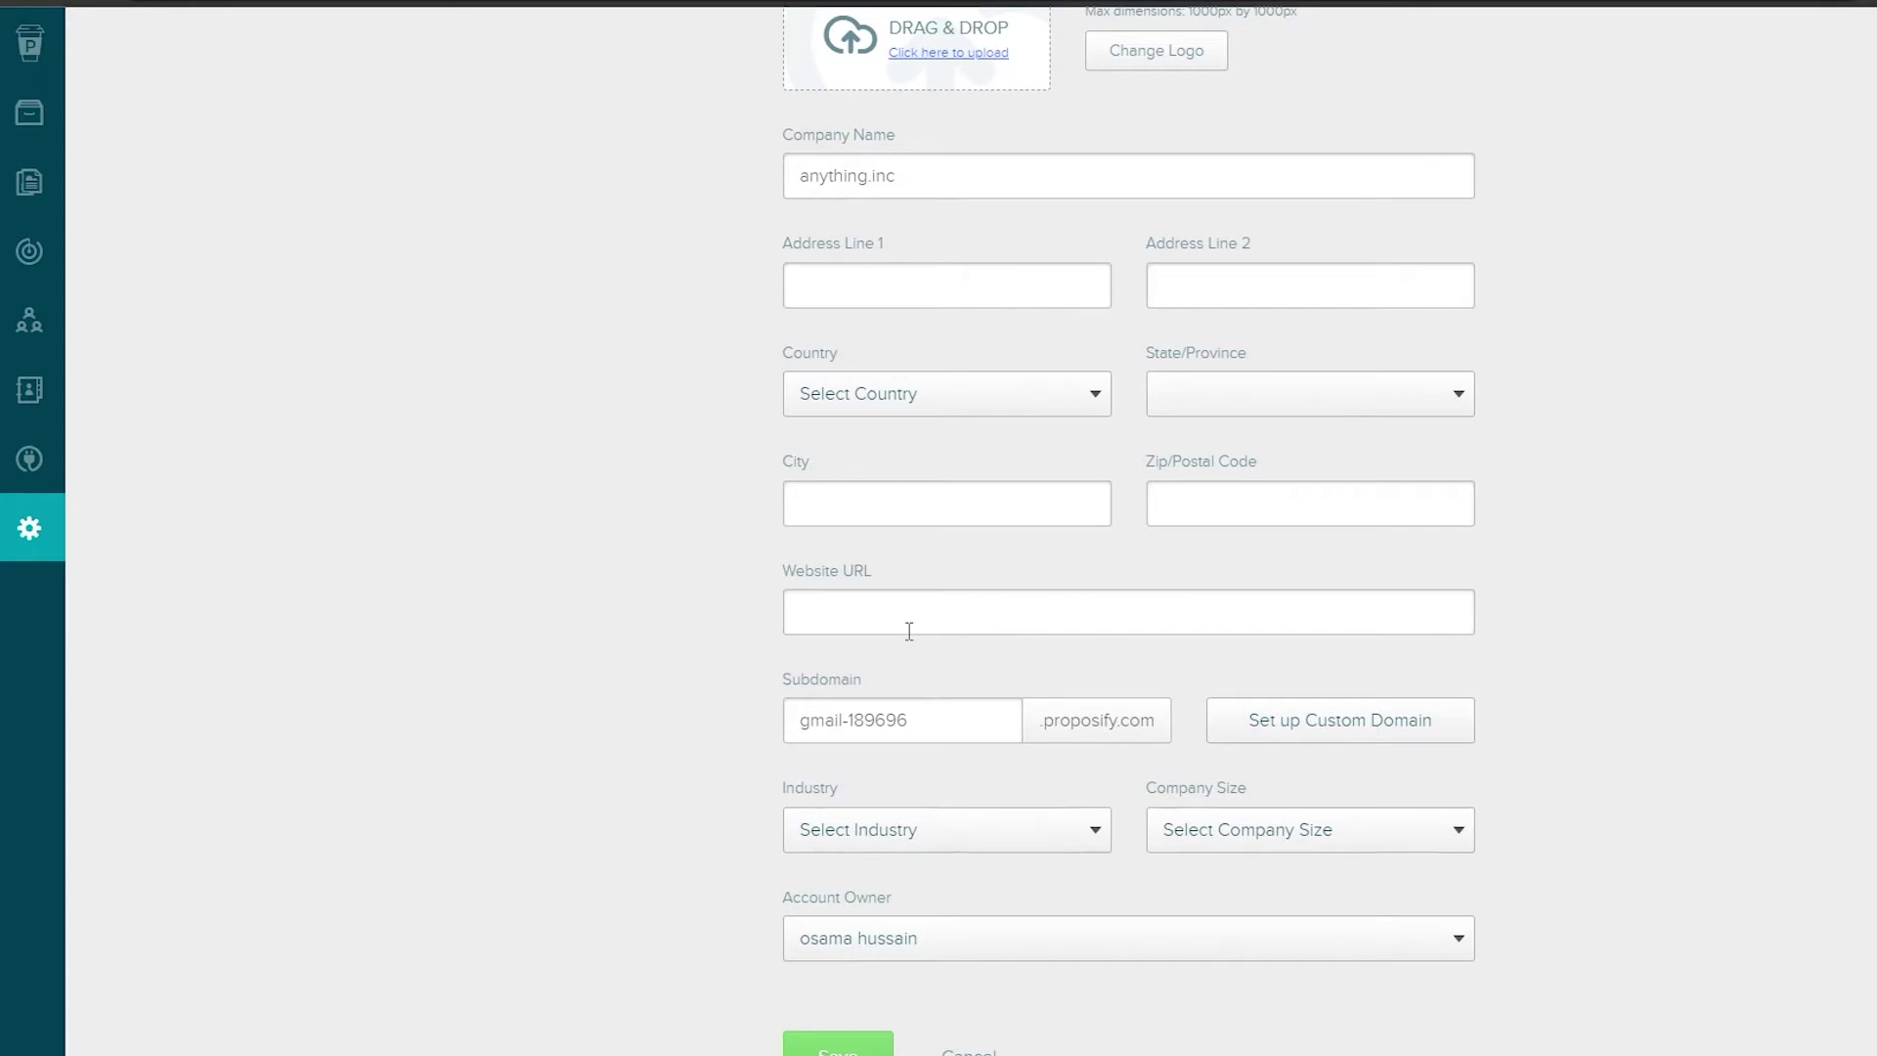
{"action": "scroll", "coordinate": [978, 728], "scroll_direction": "down", "scroll_amount": 1}
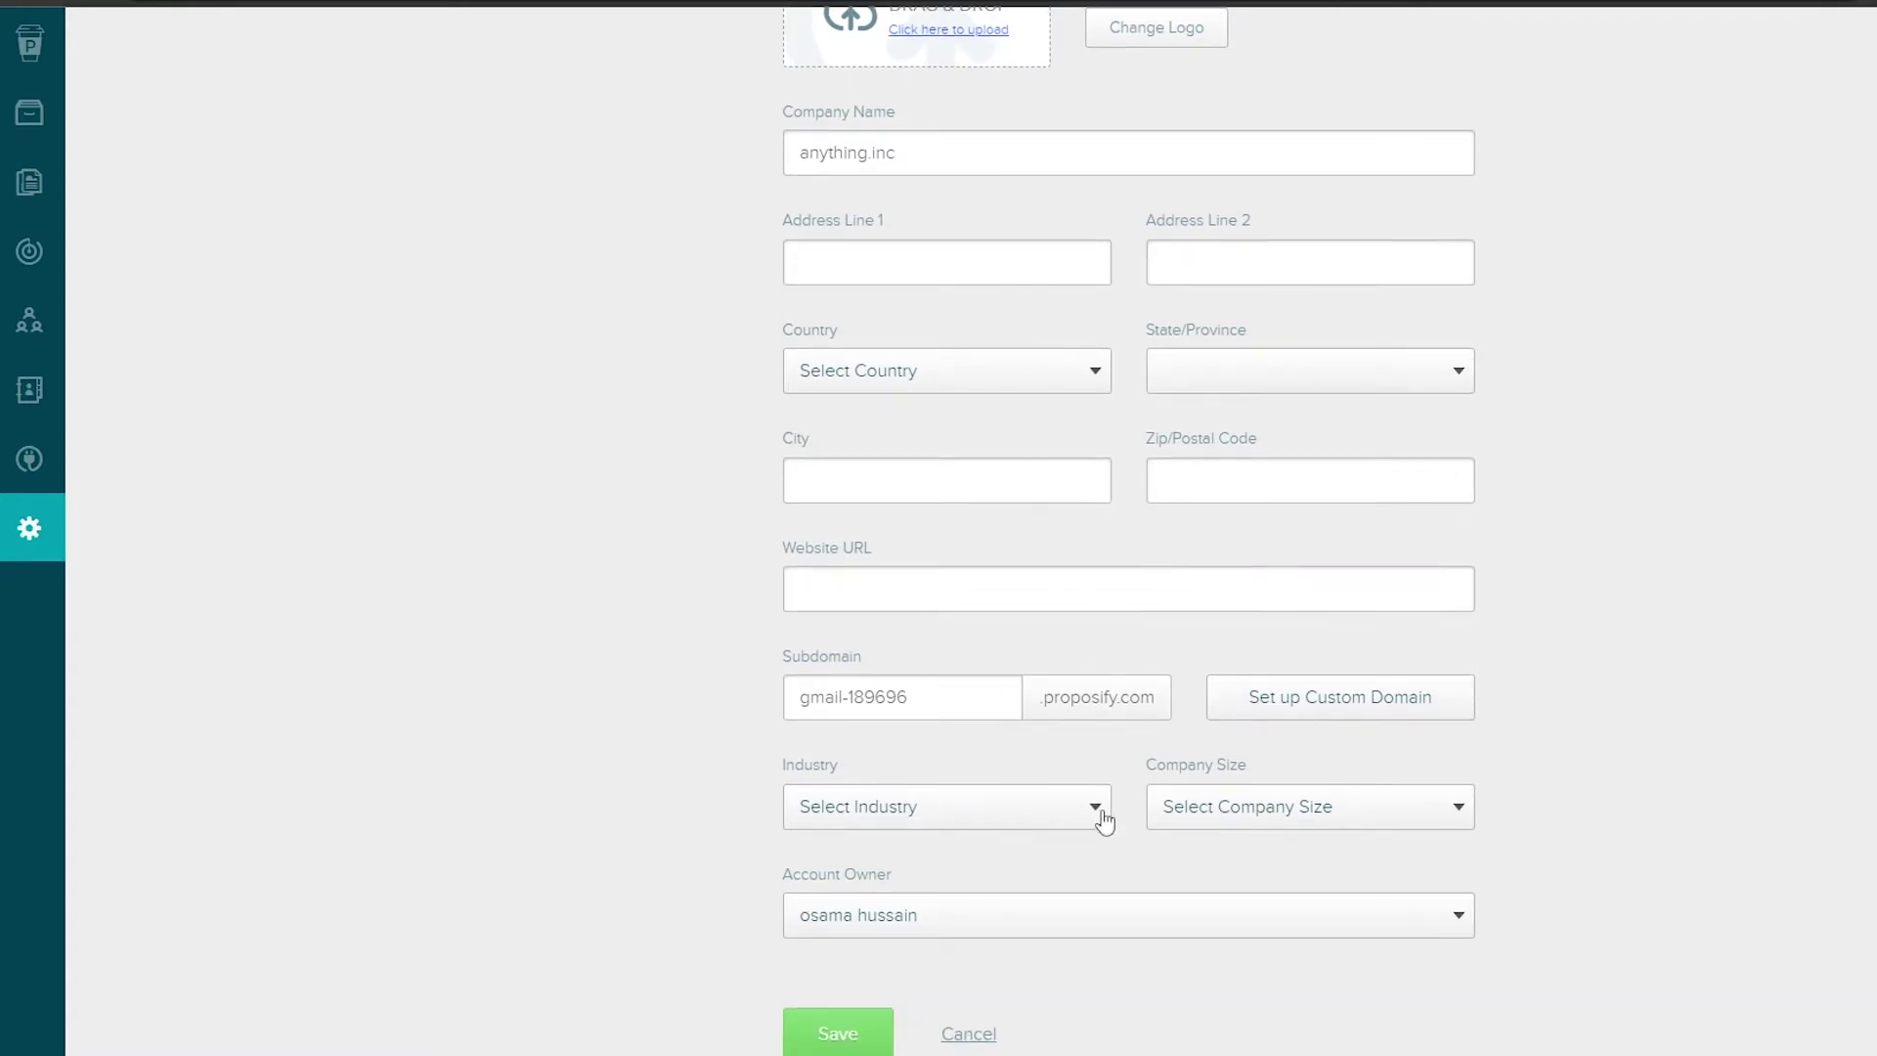
{"action": "scroll", "coordinate": [1227, 963], "scroll_direction": "up", "scroll_amount": 1}
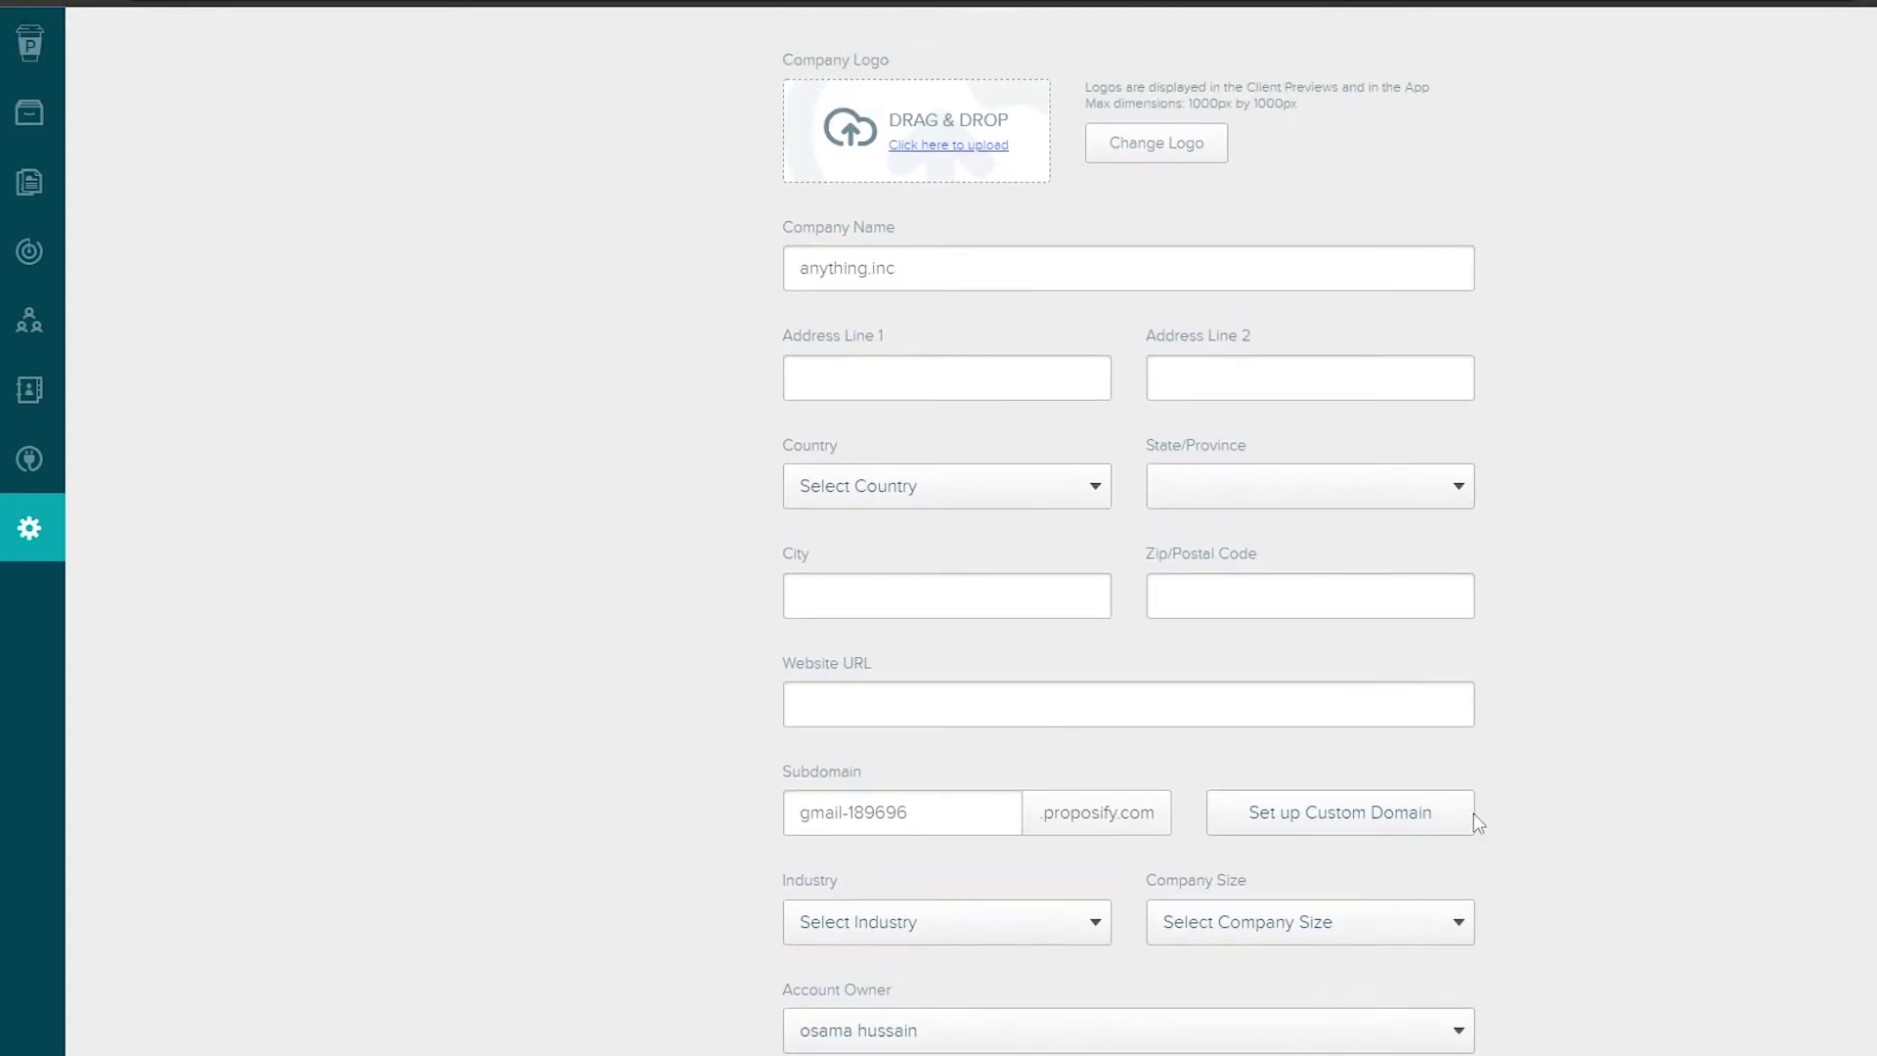
{"action": "scroll", "coordinate": [1124, 956], "scroll_direction": "up", "scroll_amount": 2}
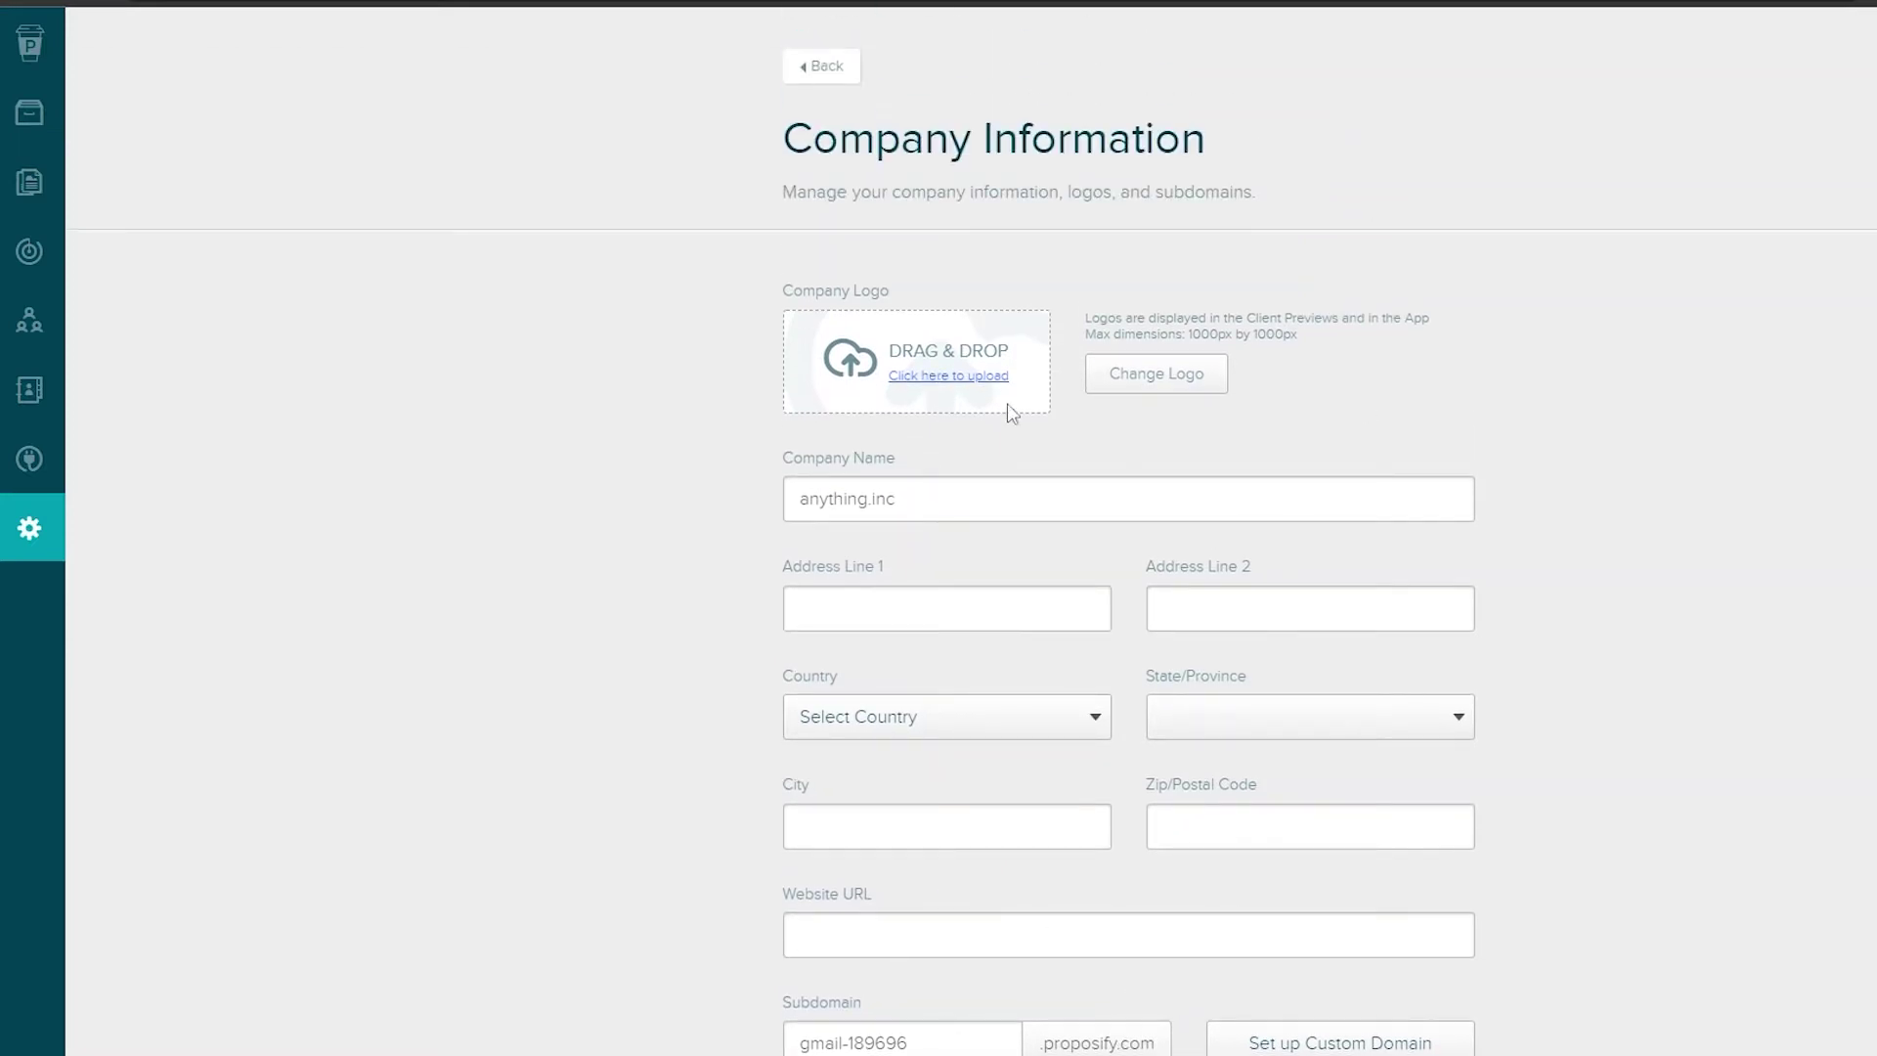
Upload the Daily Fashion-logo-white image as the company logo
{"action": "left_click", "coordinate": [960, 377]}
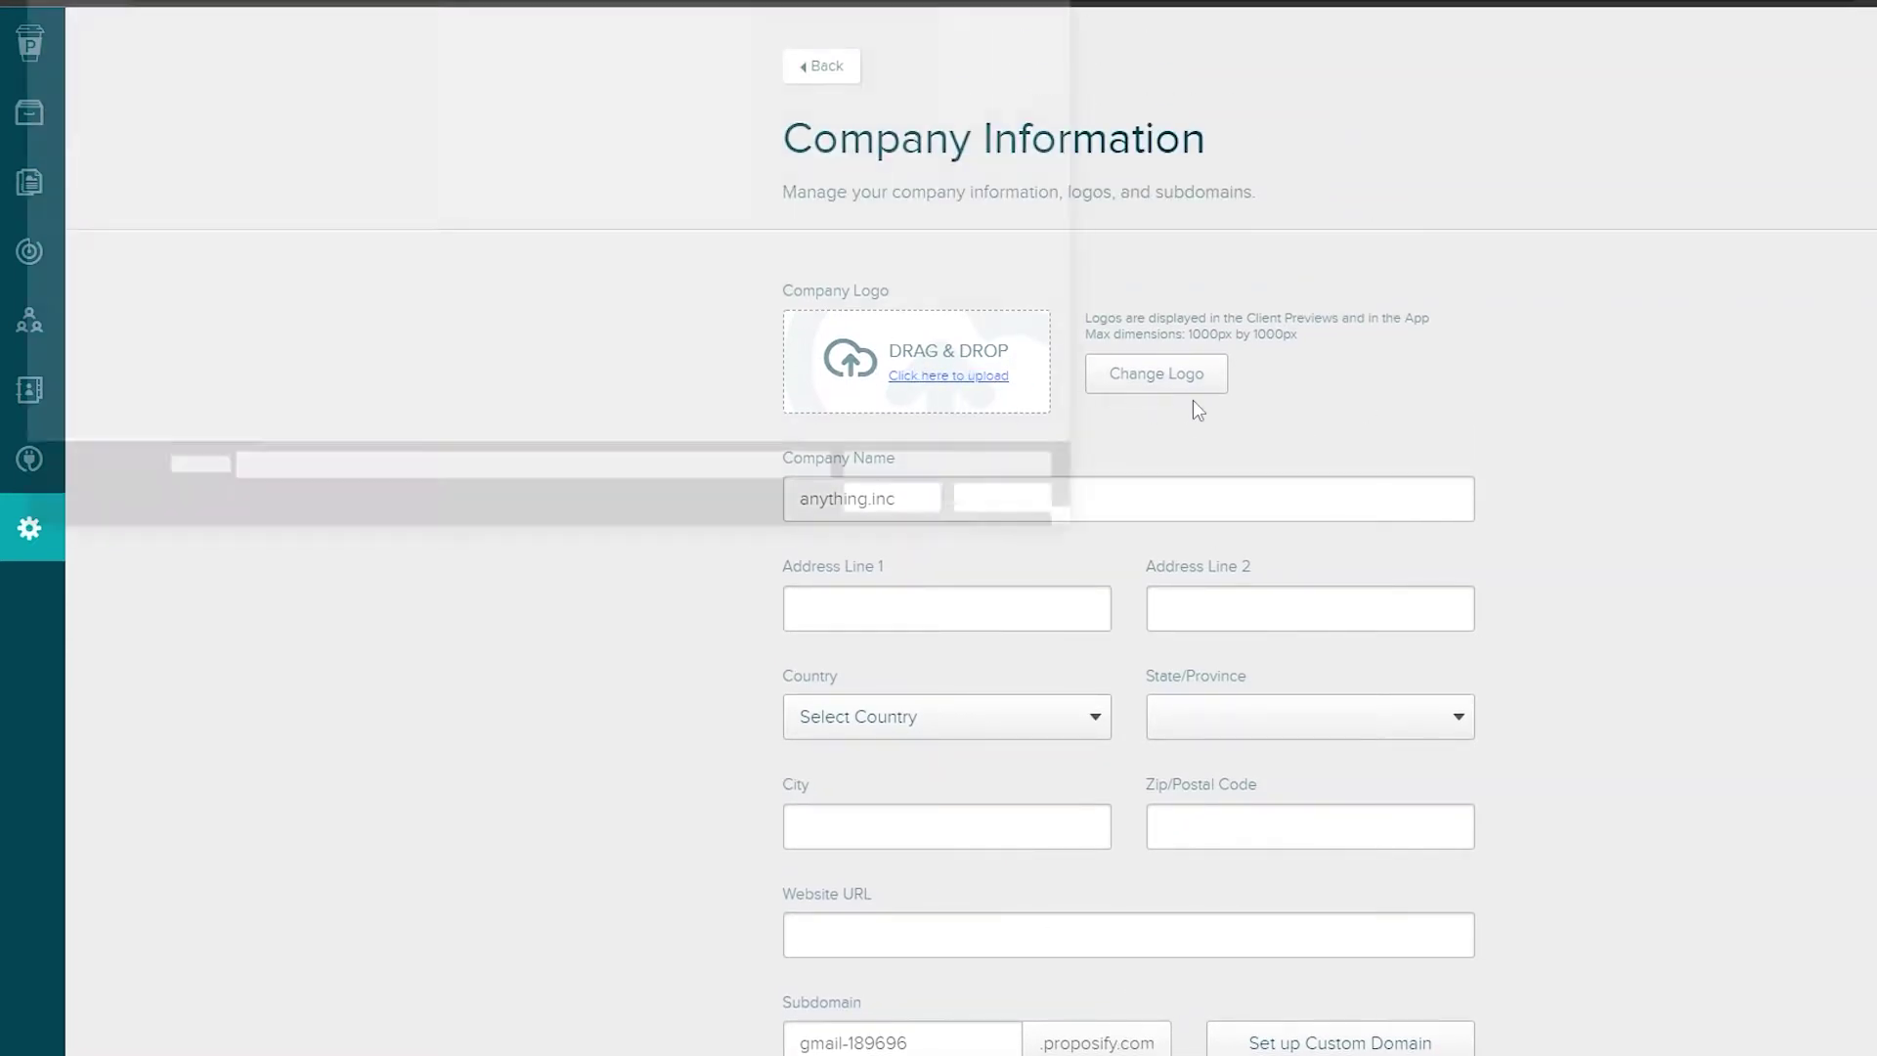
{"action": "scroll", "coordinate": [114, 188], "scroll_direction": "up", "scroll_amount": 5}
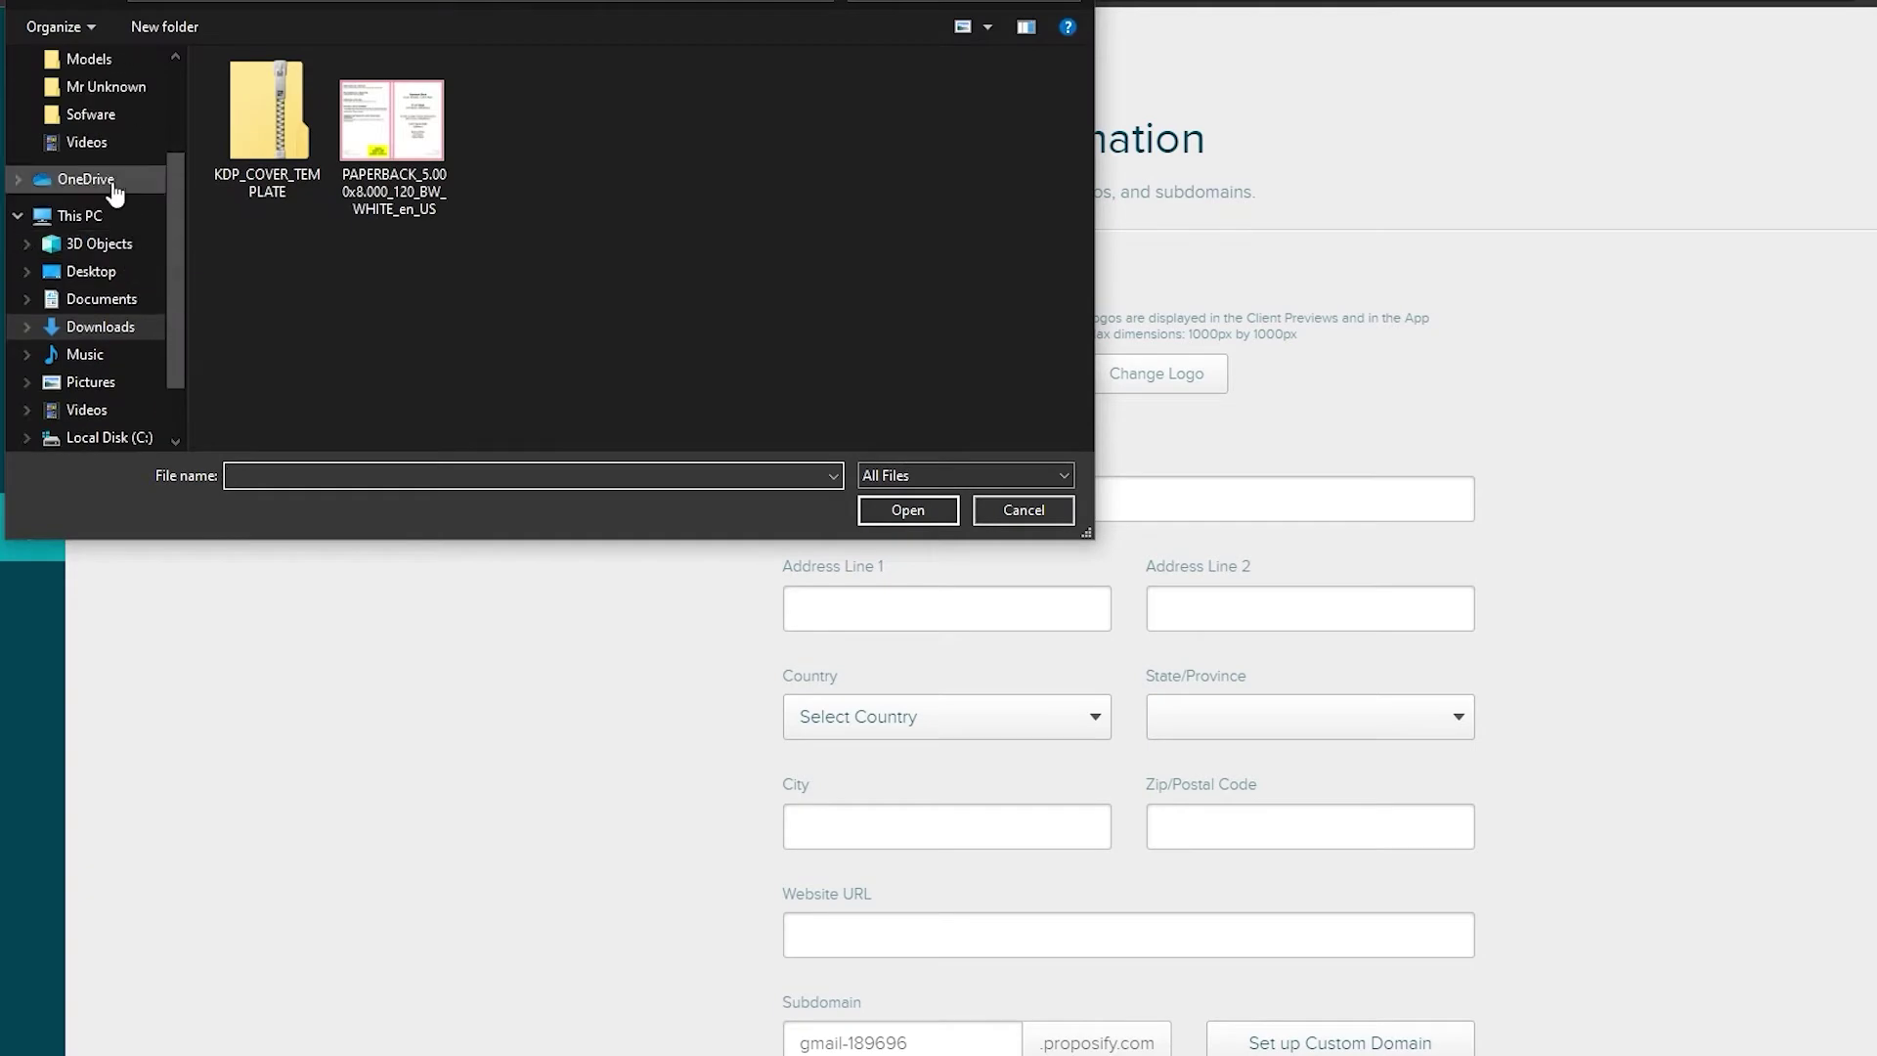
{"action": "left_click", "coordinate": [383, 258]}
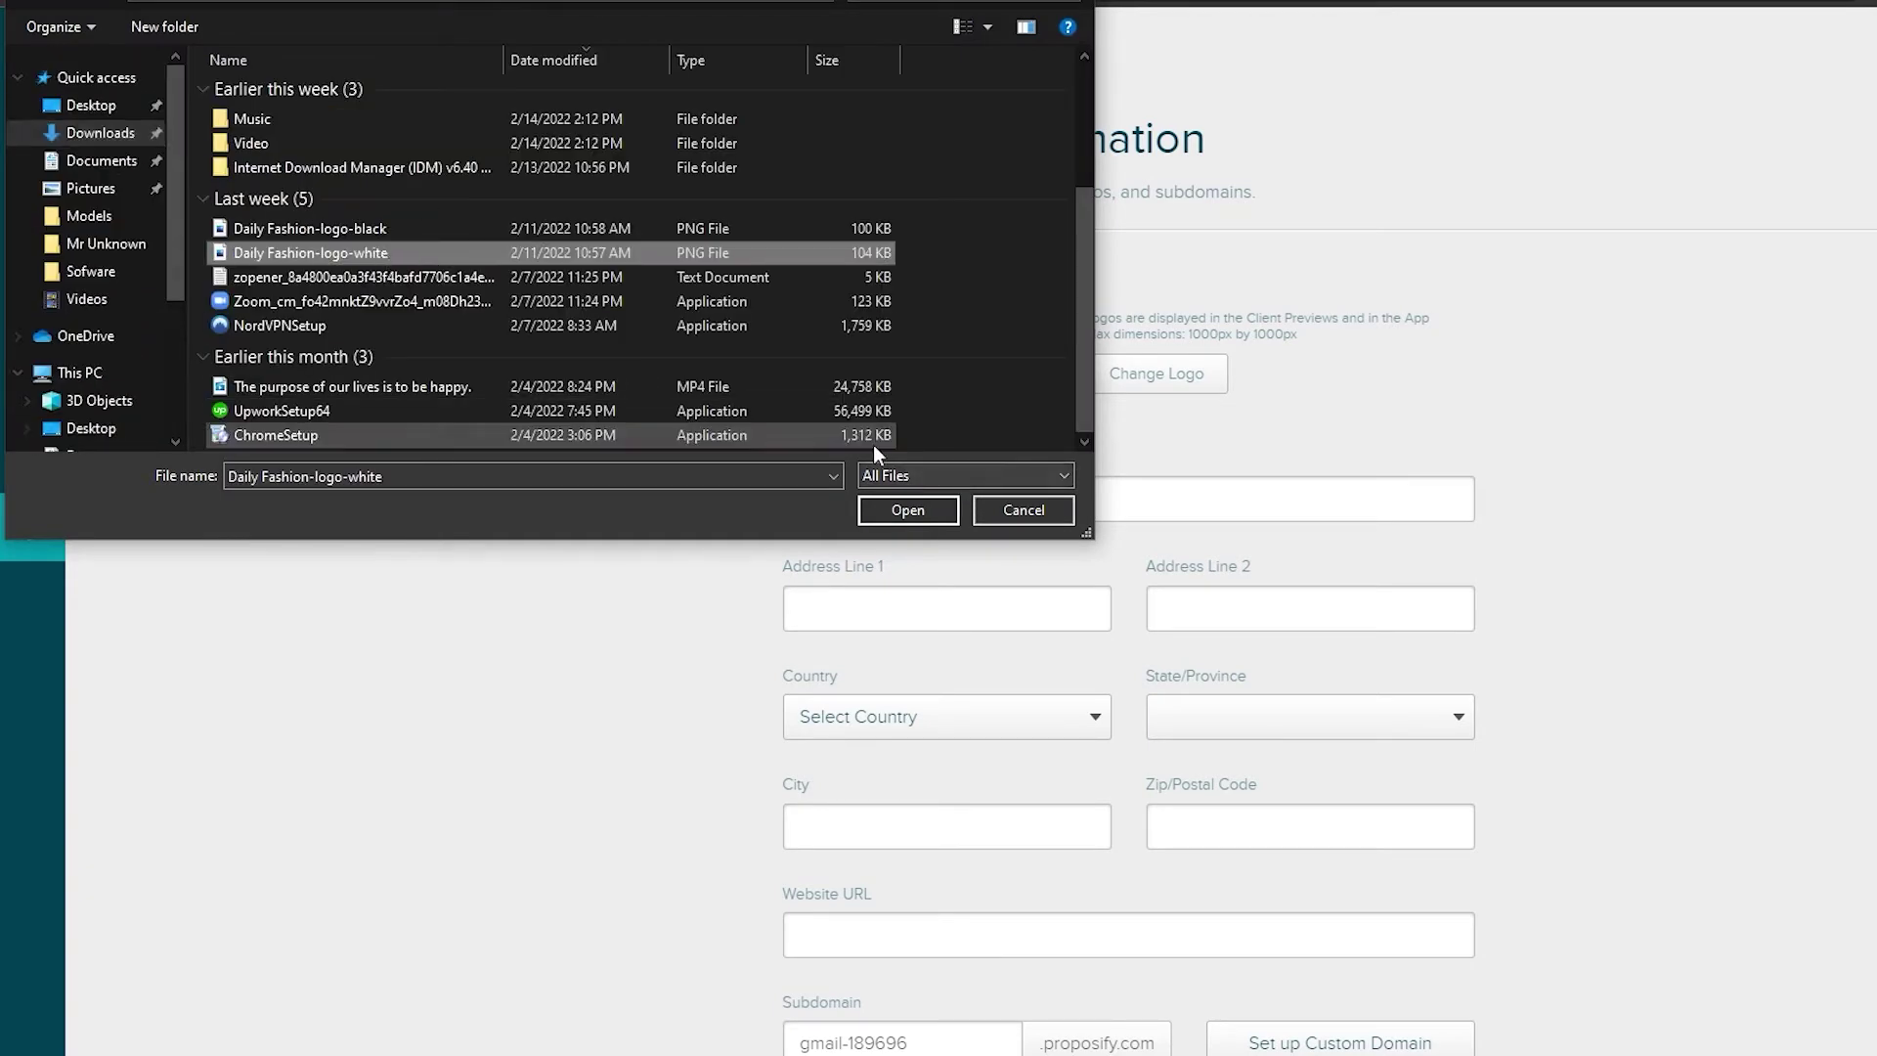
{"action": "left_click", "coordinate": [919, 510]}
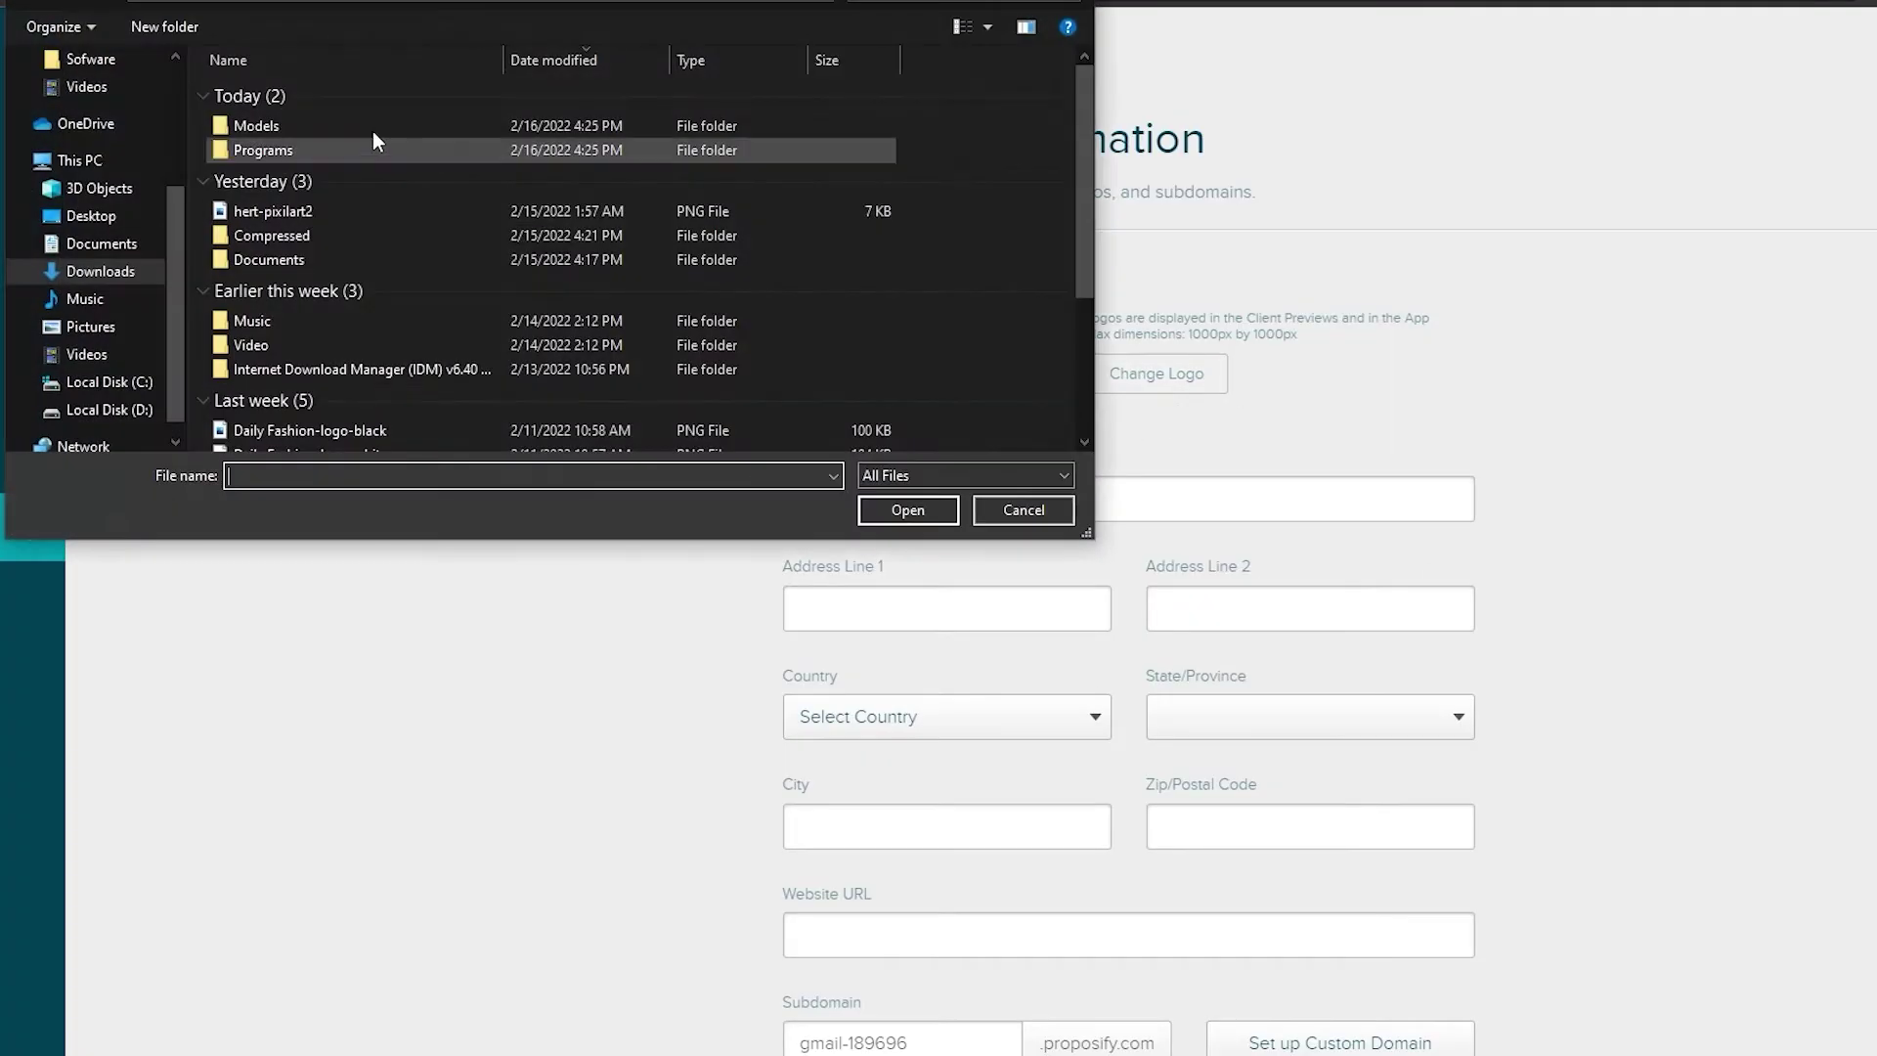
Try uploading hert-pixilart2 instead and dismiss the failed-upload notice
{"action": "left_click", "coordinate": [273, 210]}
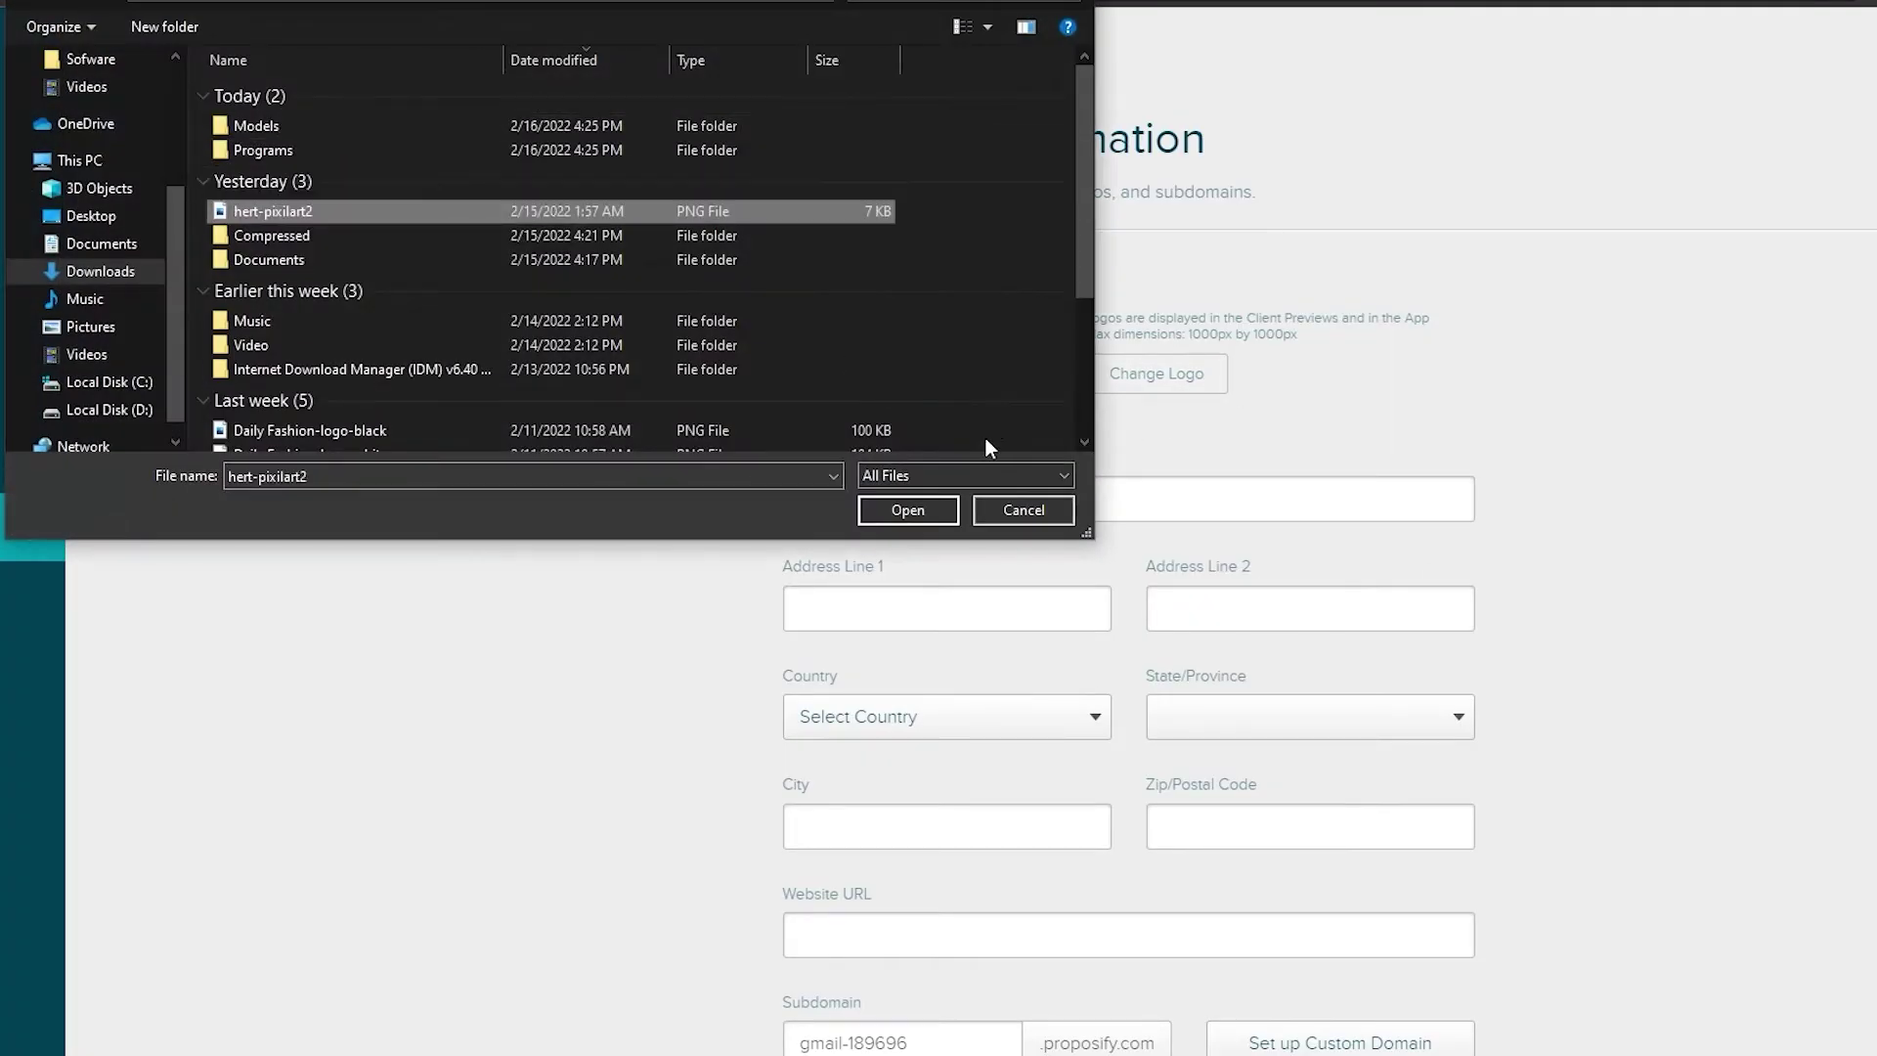
{"action": "left_click", "coordinate": [909, 510]}
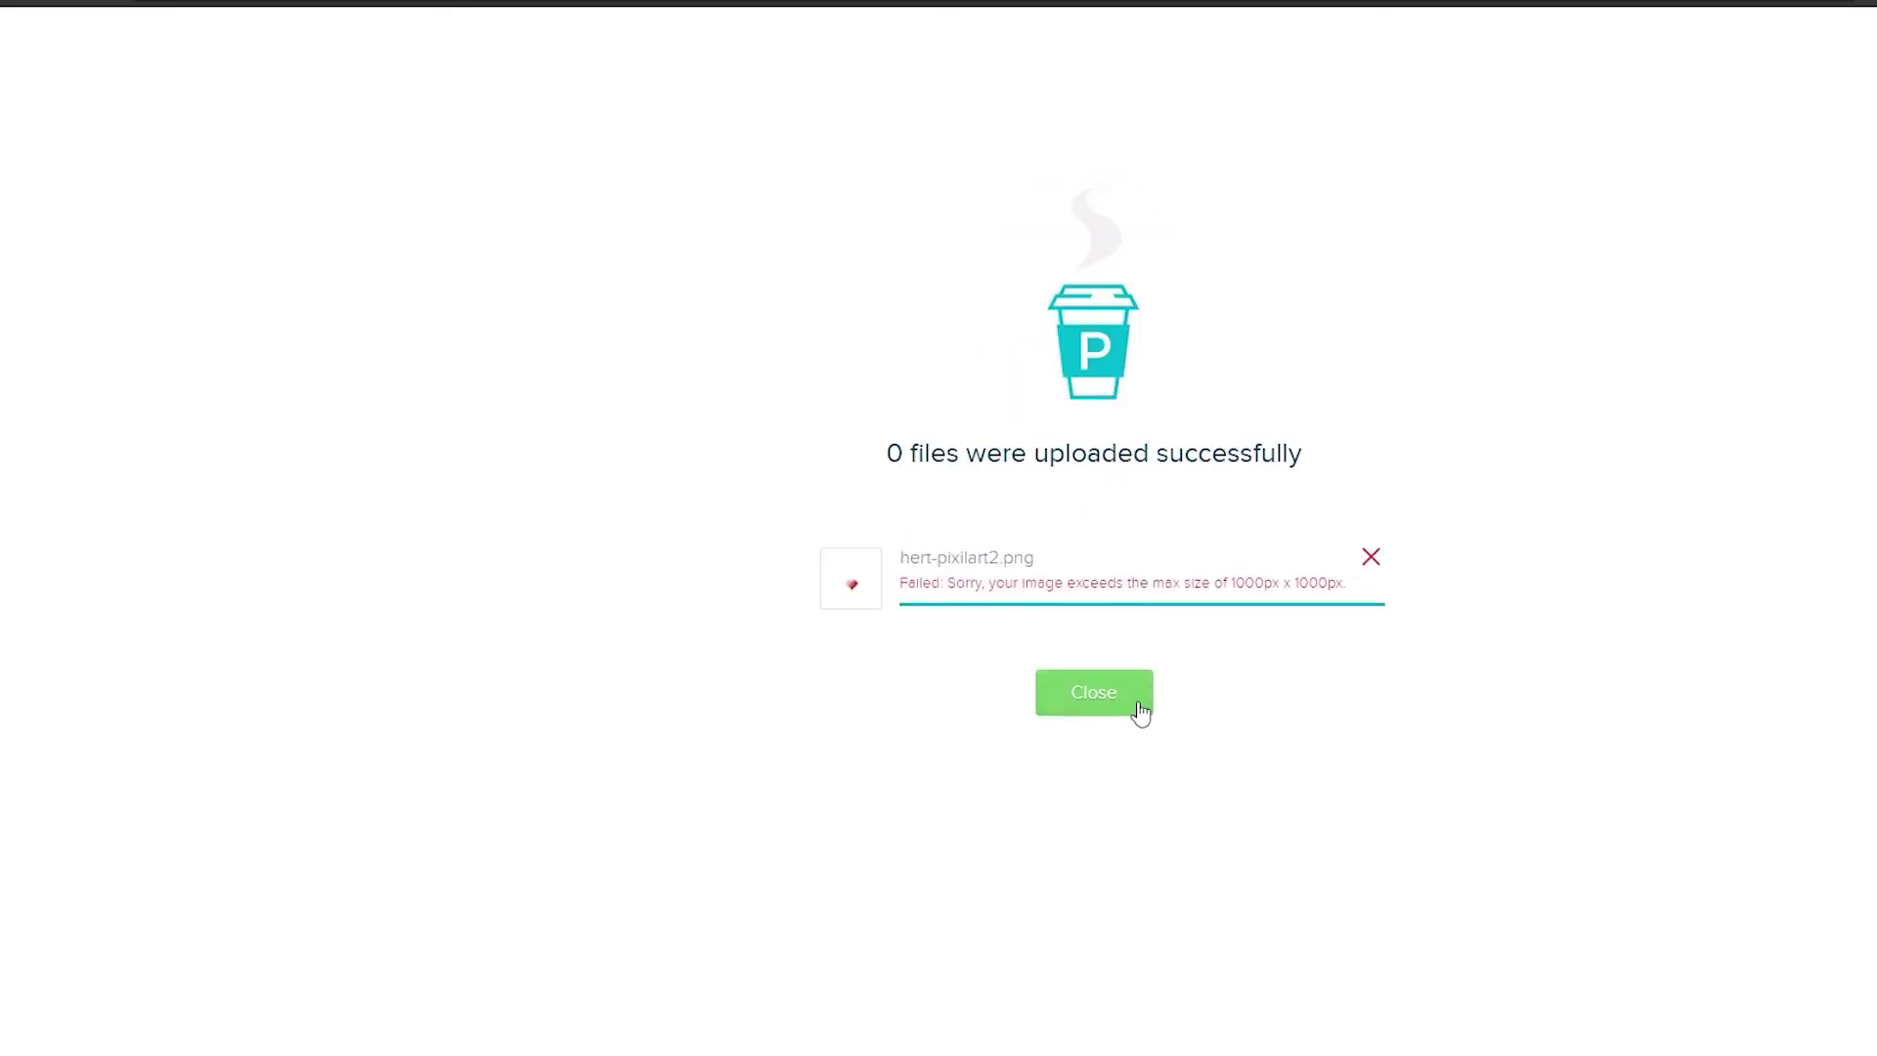
{"action": "left_click", "coordinate": [1142, 713]}
{"action": "scroll", "coordinate": [692, 435], "scroll_direction": "up", "scroll_amount": 1}
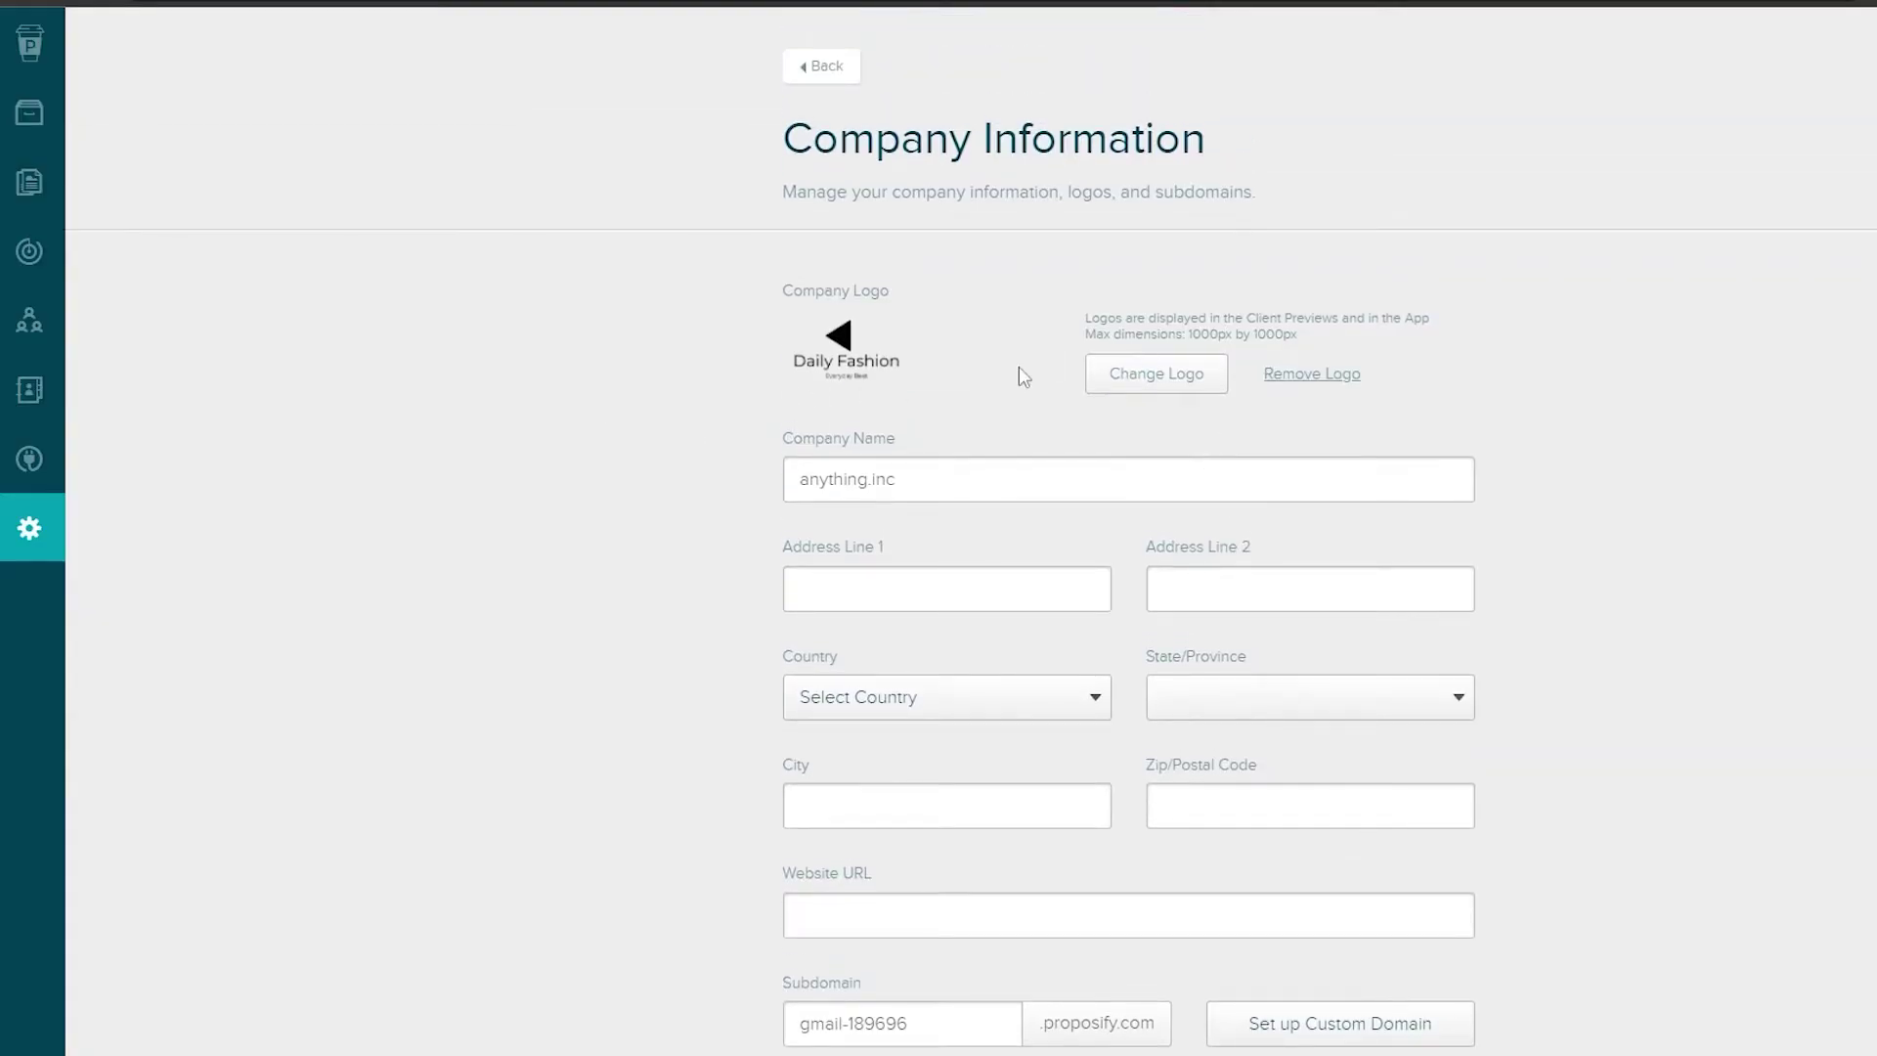
{"action": "scroll", "coordinate": [892, 419], "scroll_direction": "down", "scroll_amount": 3}
{"action": "scroll", "coordinate": [872, 391], "scroll_direction": "down", "scroll_amount": 1}
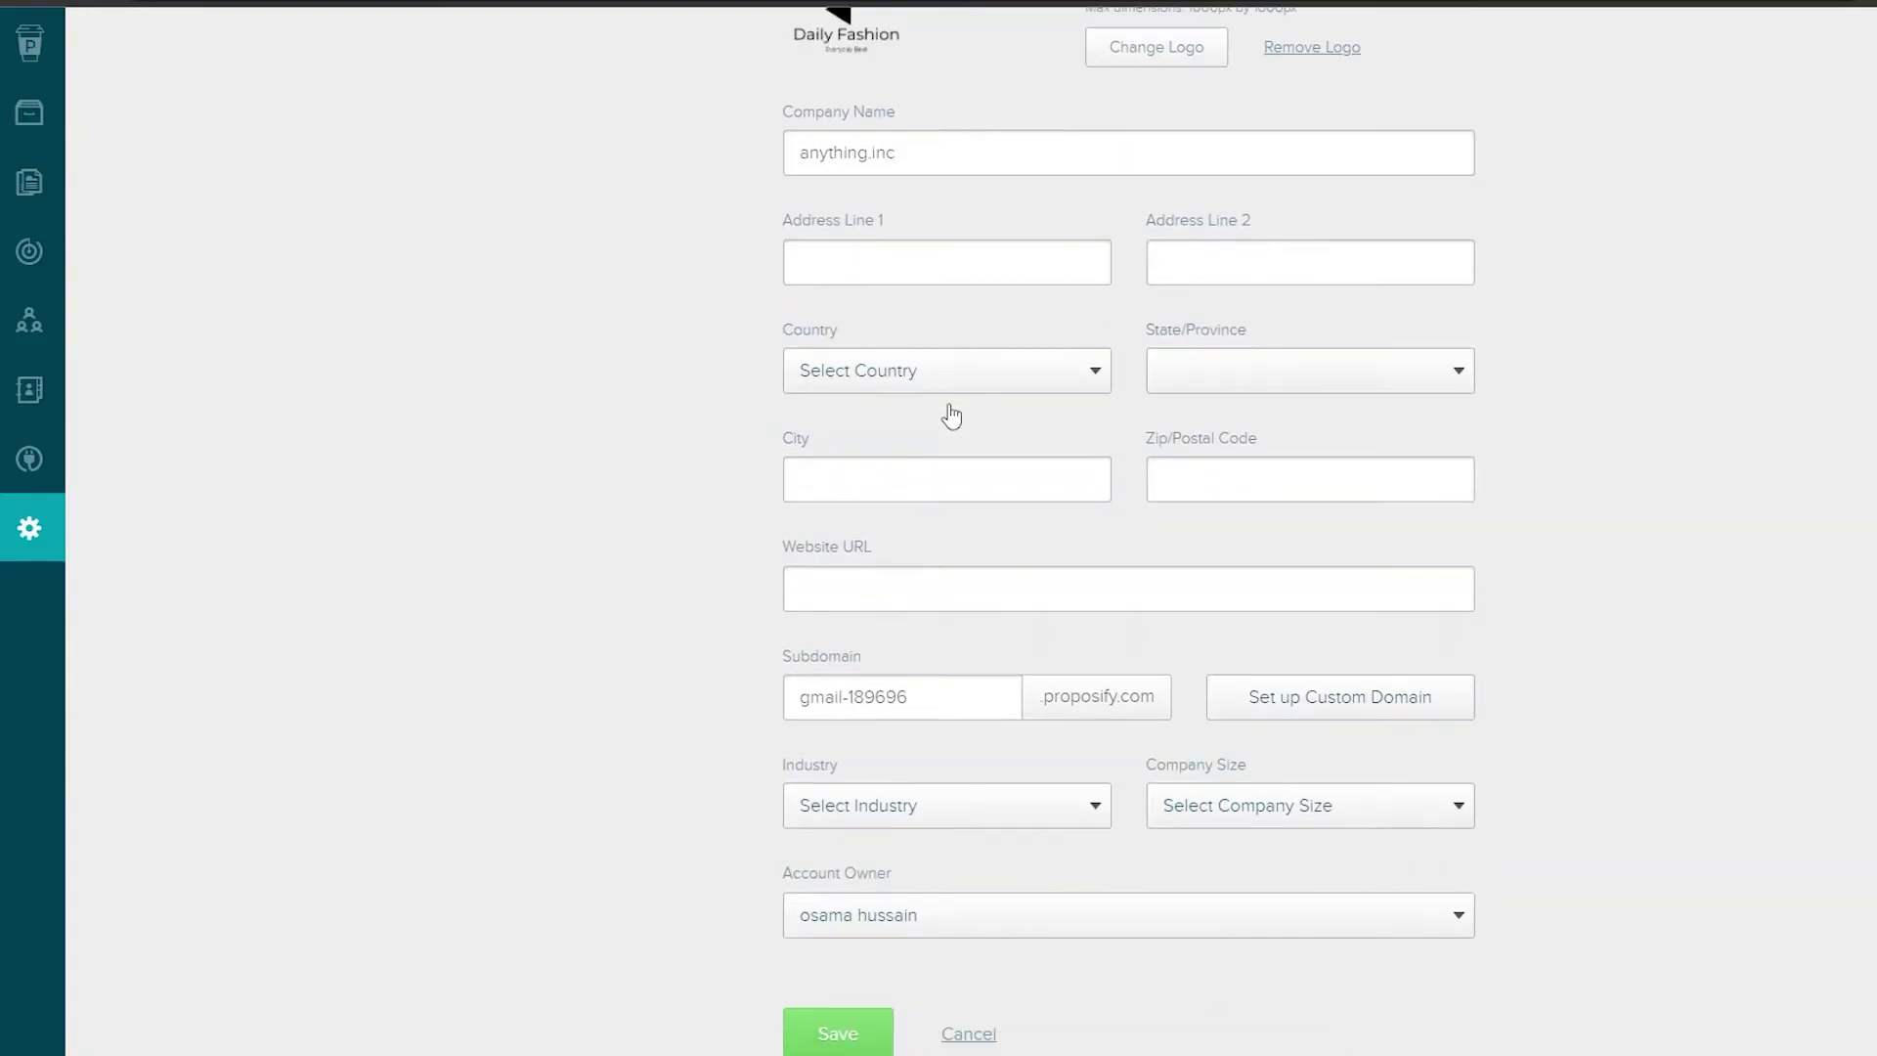
Save the company information and invite a new teammate with the Admin role
{"action": "left_click", "coordinate": [864, 1044]}
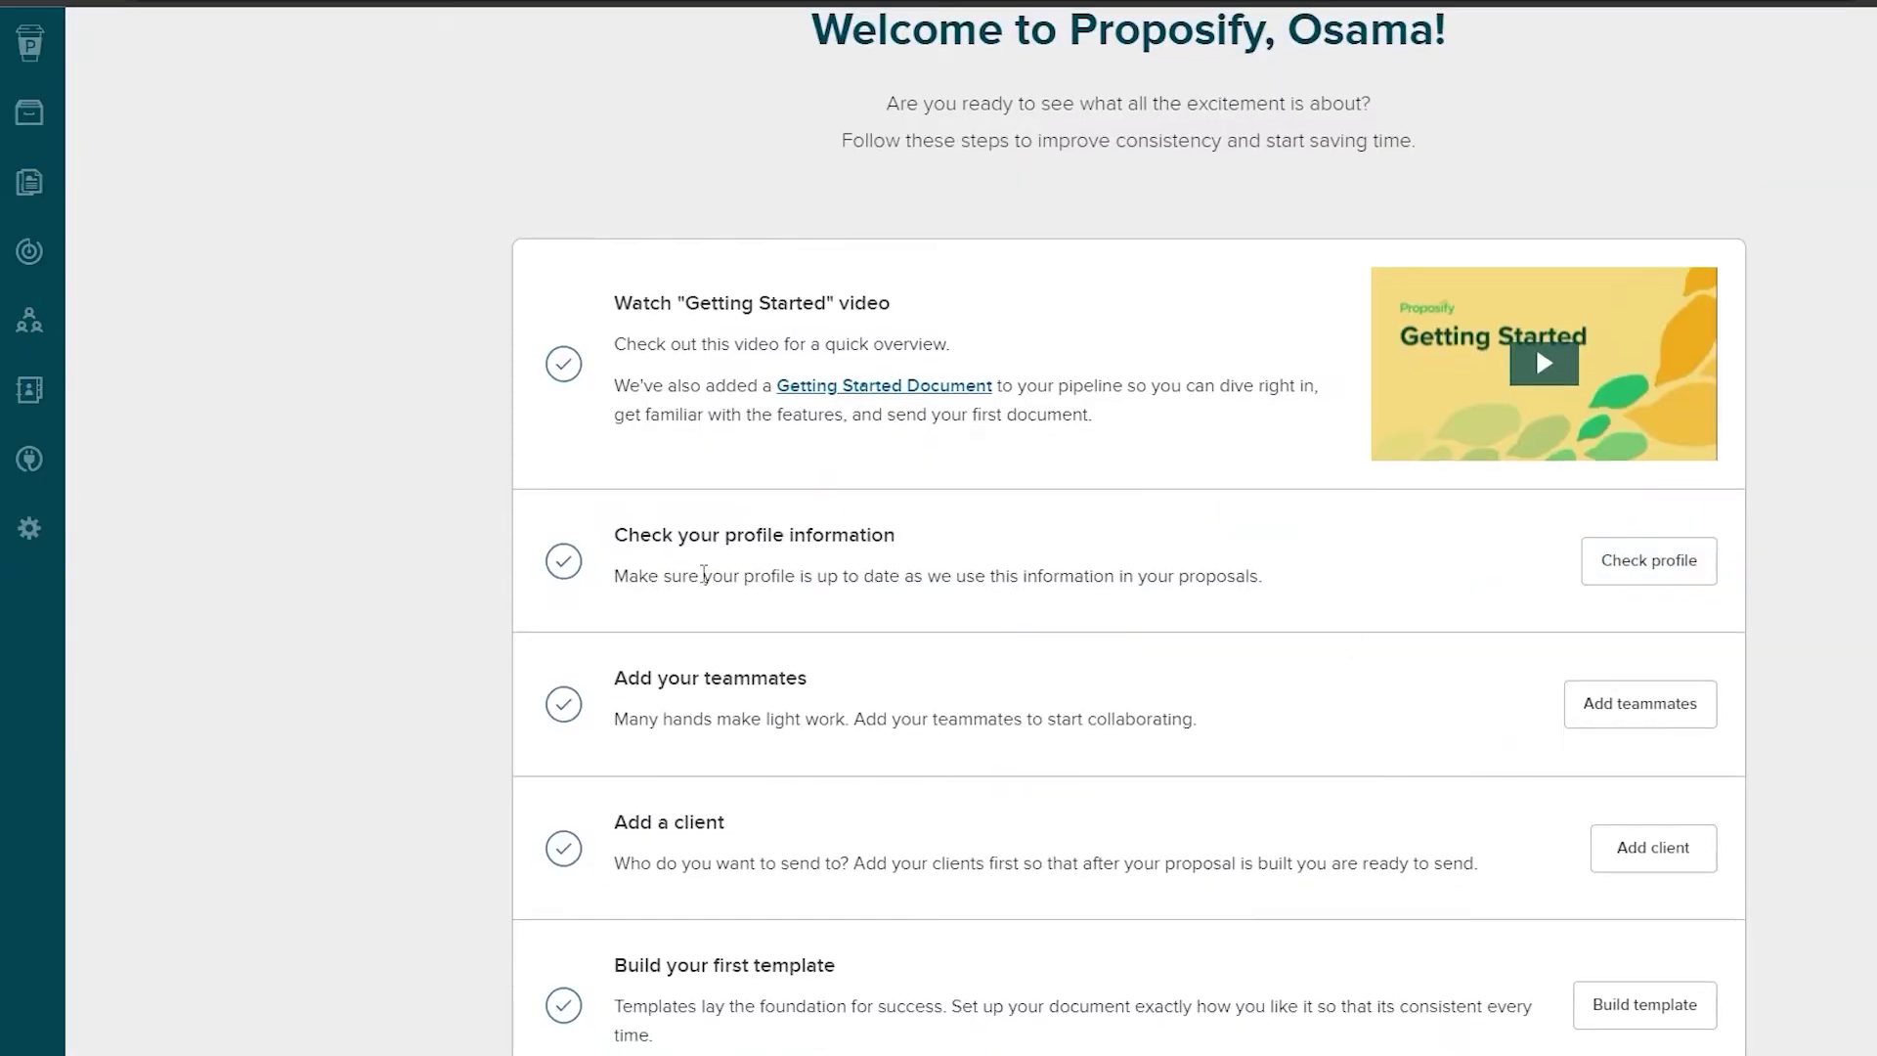
{"action": "scroll", "coordinate": [687, 484], "scroll_direction": "down", "scroll_amount": 3}
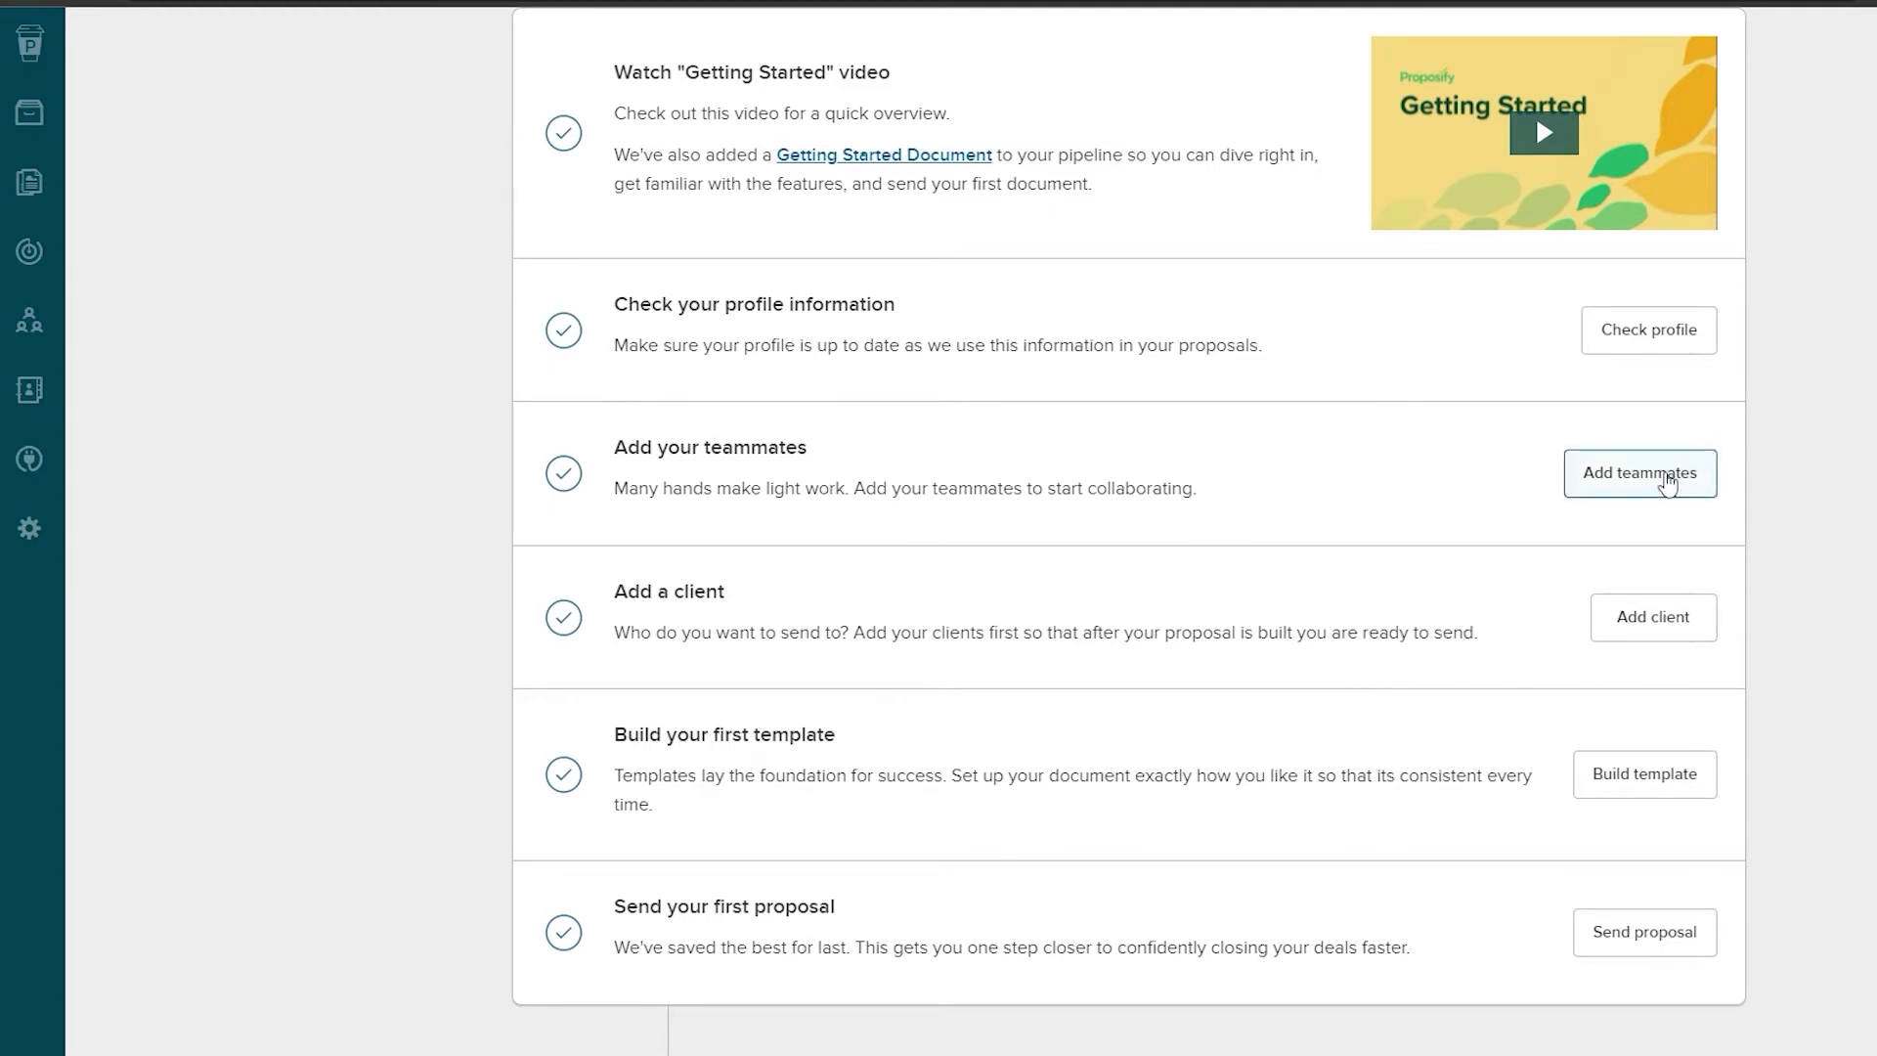
{"action": "left_click", "coordinate": [1667, 478]}
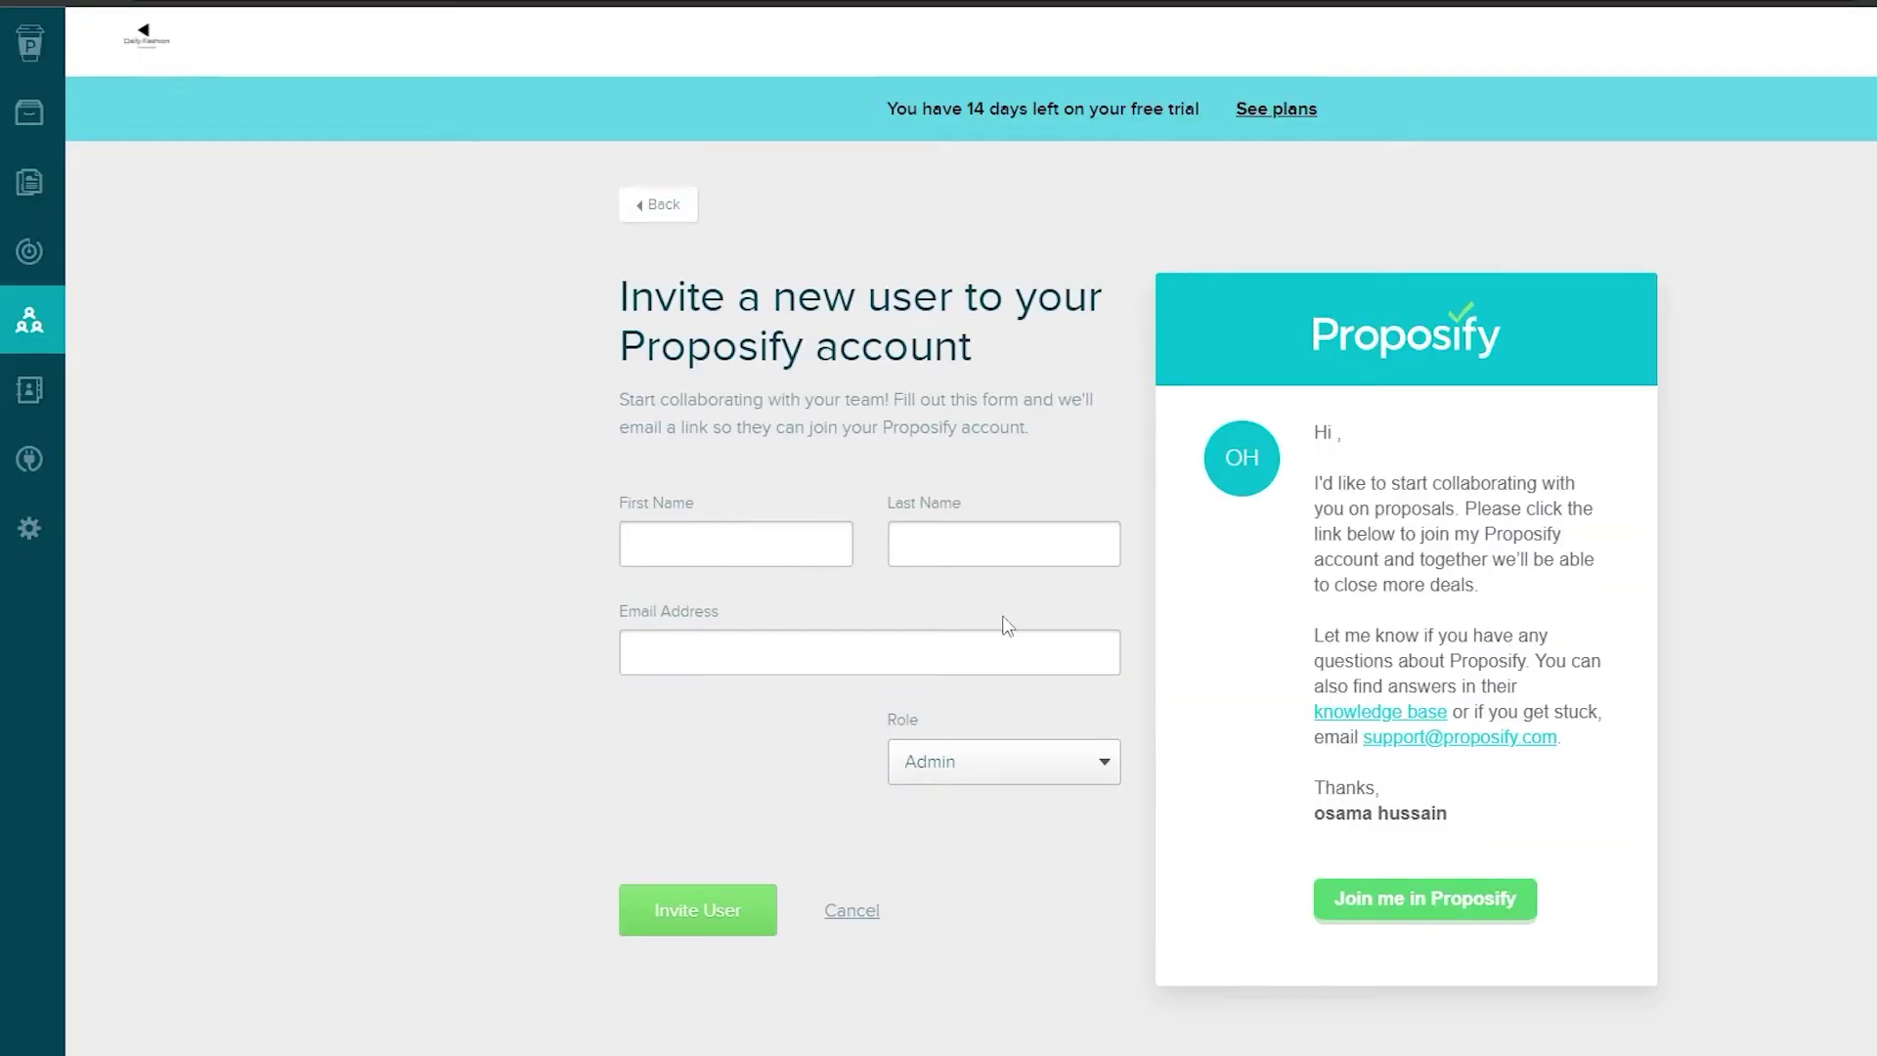
{"action": "left_click", "coordinate": [1010, 772]}
{"action": "left_click", "coordinate": [1032, 886]}
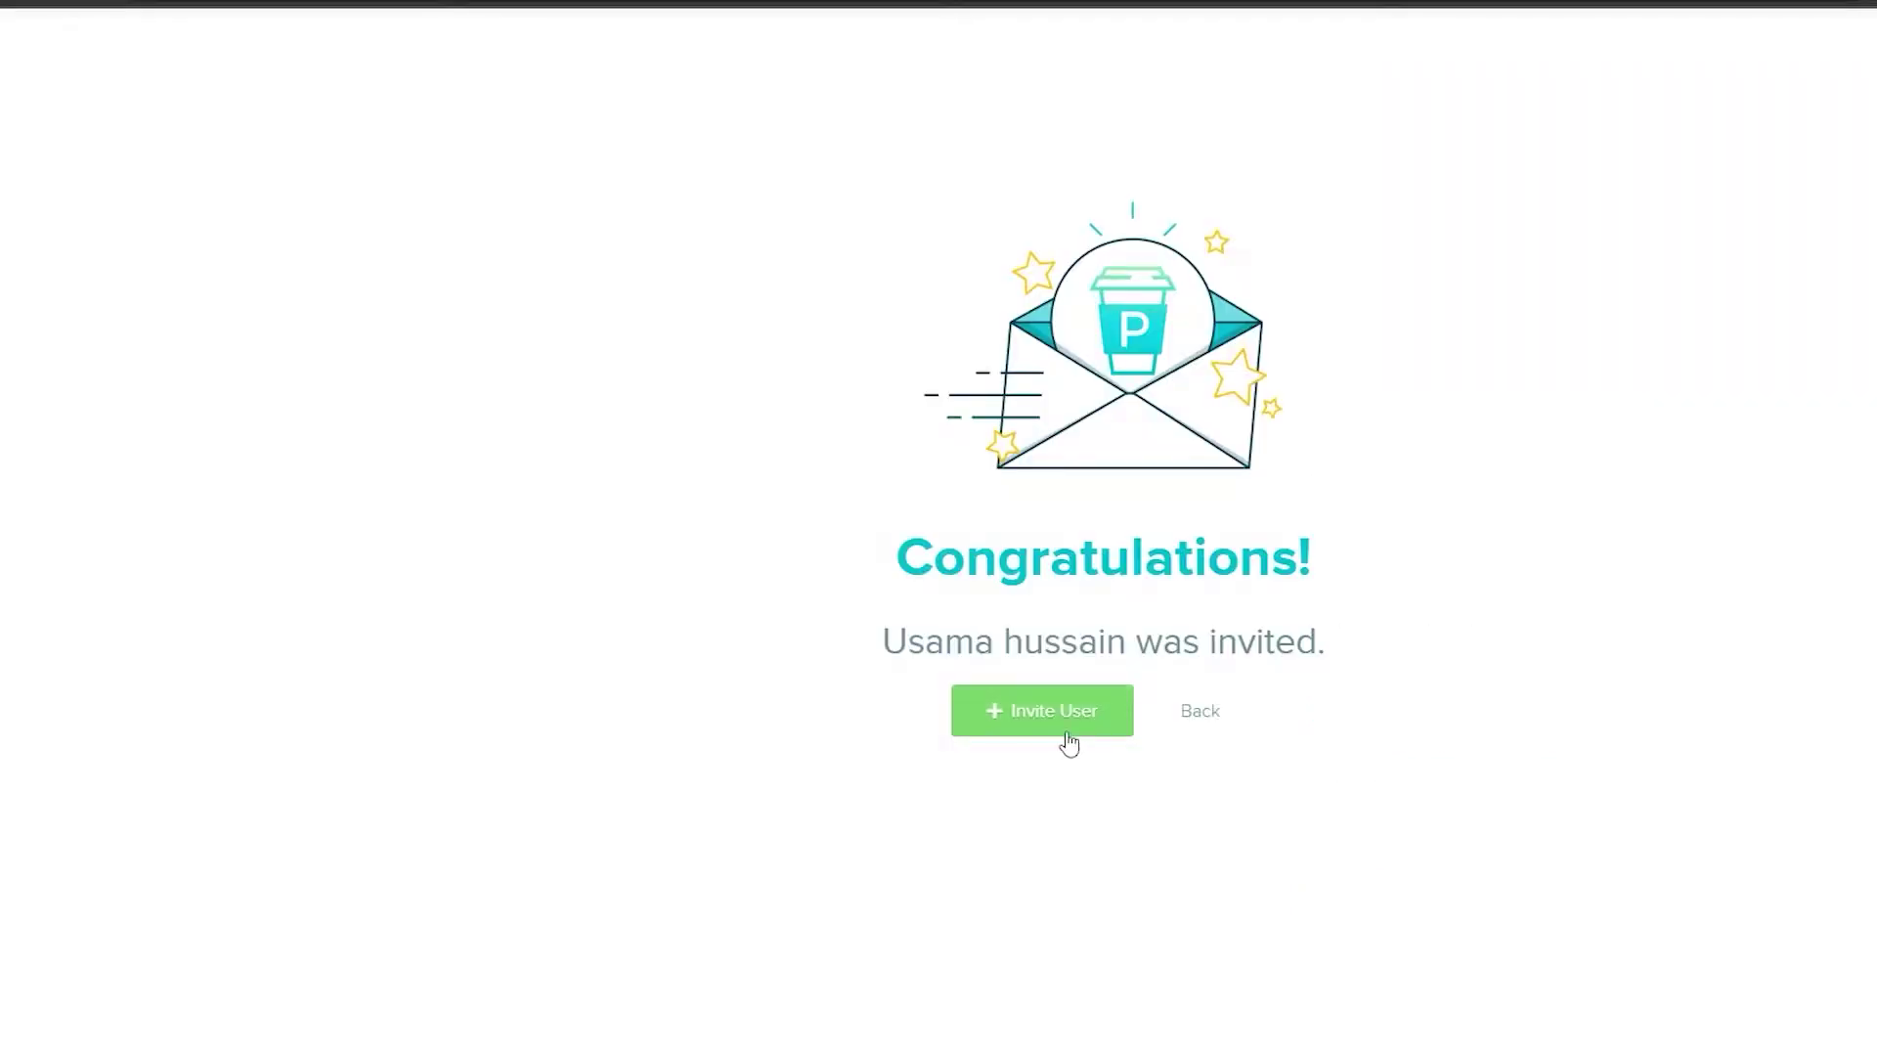
{"action": "left_click", "coordinate": [1197, 713]}
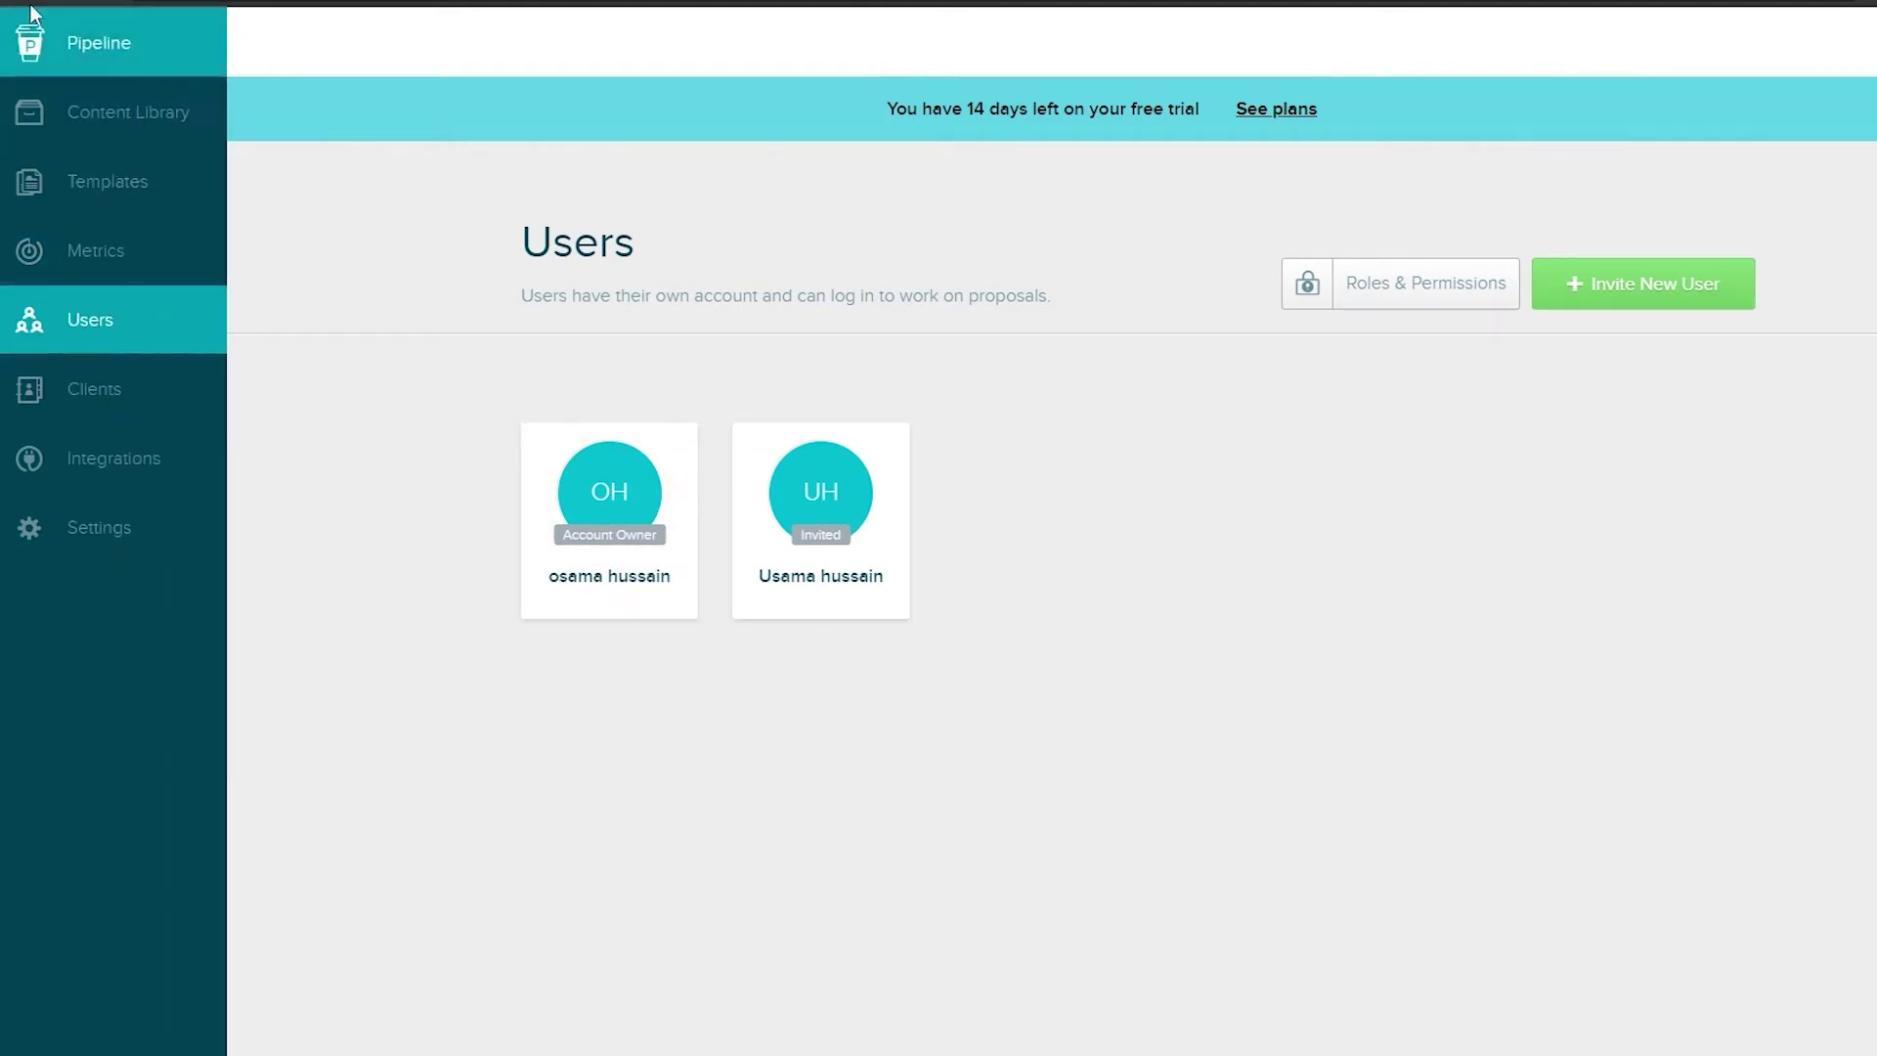
Go to the Clients page, expand Example Company, and open the New Client panel
{"action": "left_click", "coordinate": [30, 44]}
{"action": "scroll", "coordinate": [1305, 418], "scroll_direction": "down", "scroll_amount": 6}
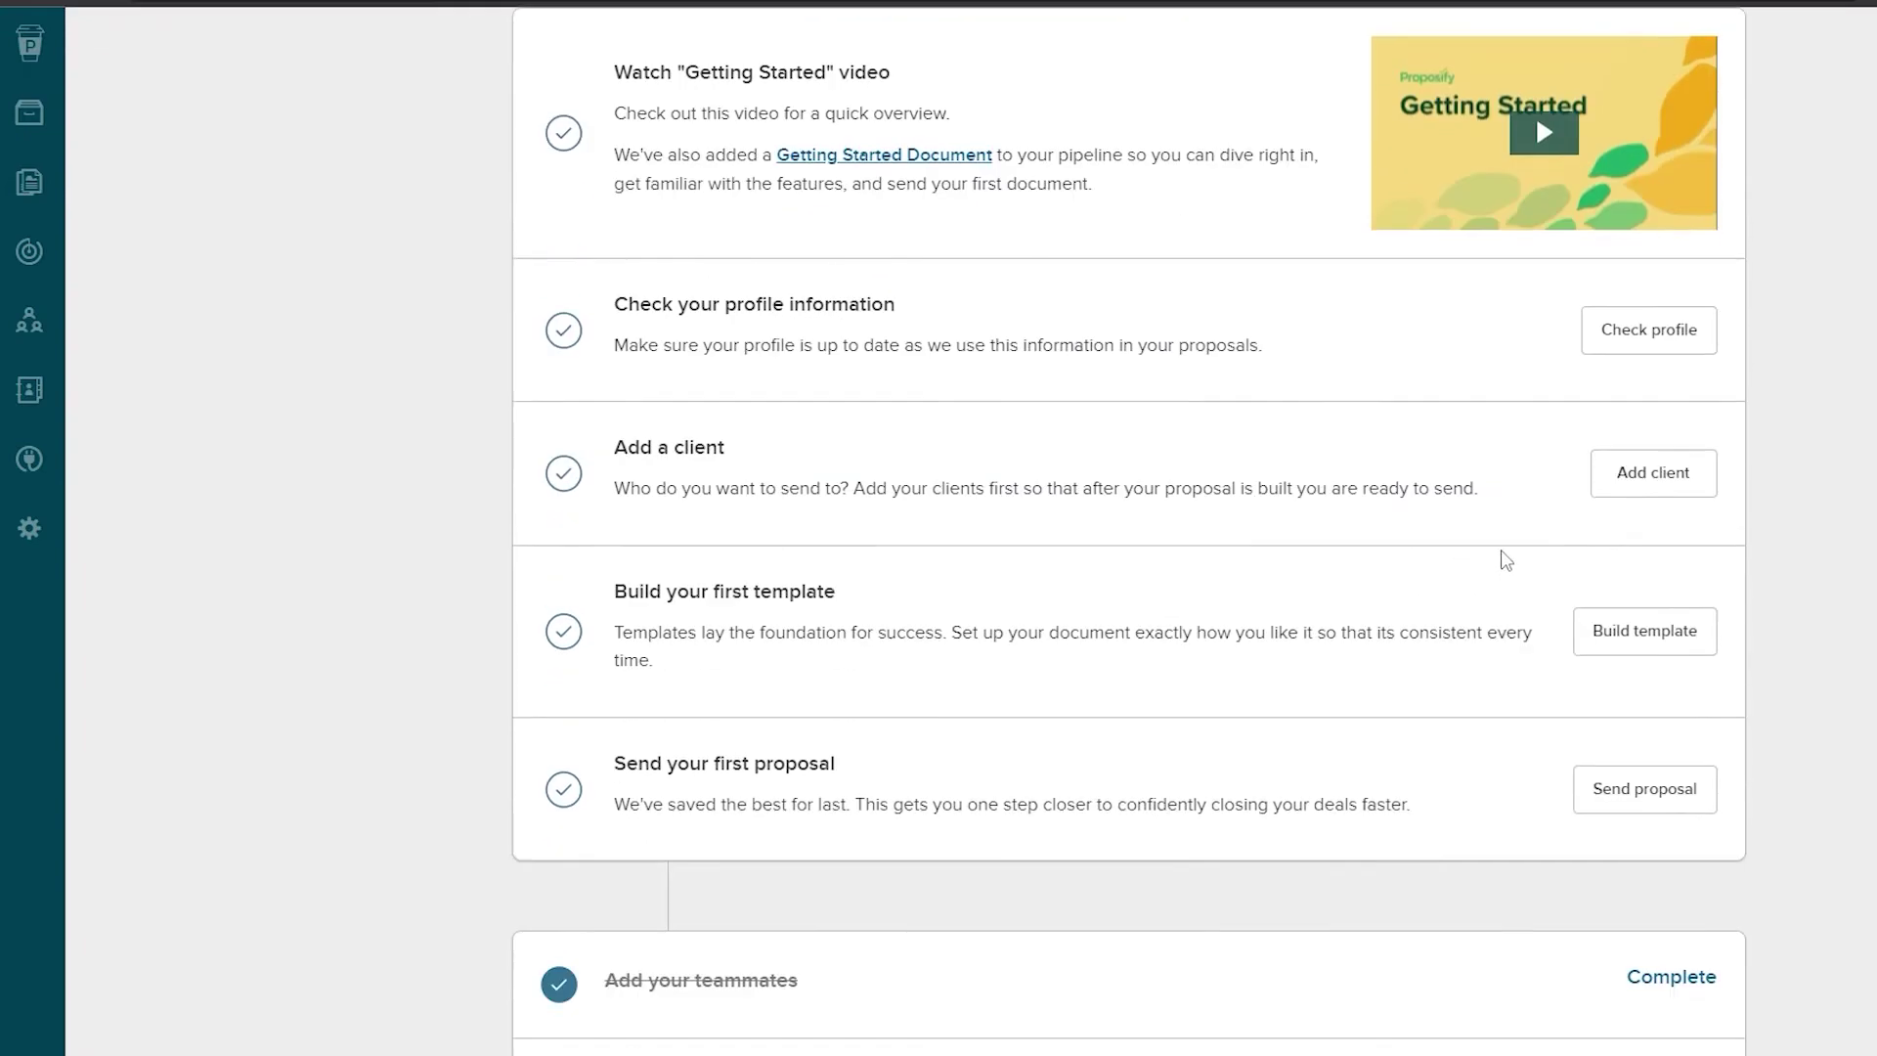
{"action": "scroll", "coordinate": [711, 422], "scroll_direction": "up", "scroll_amount": 1}
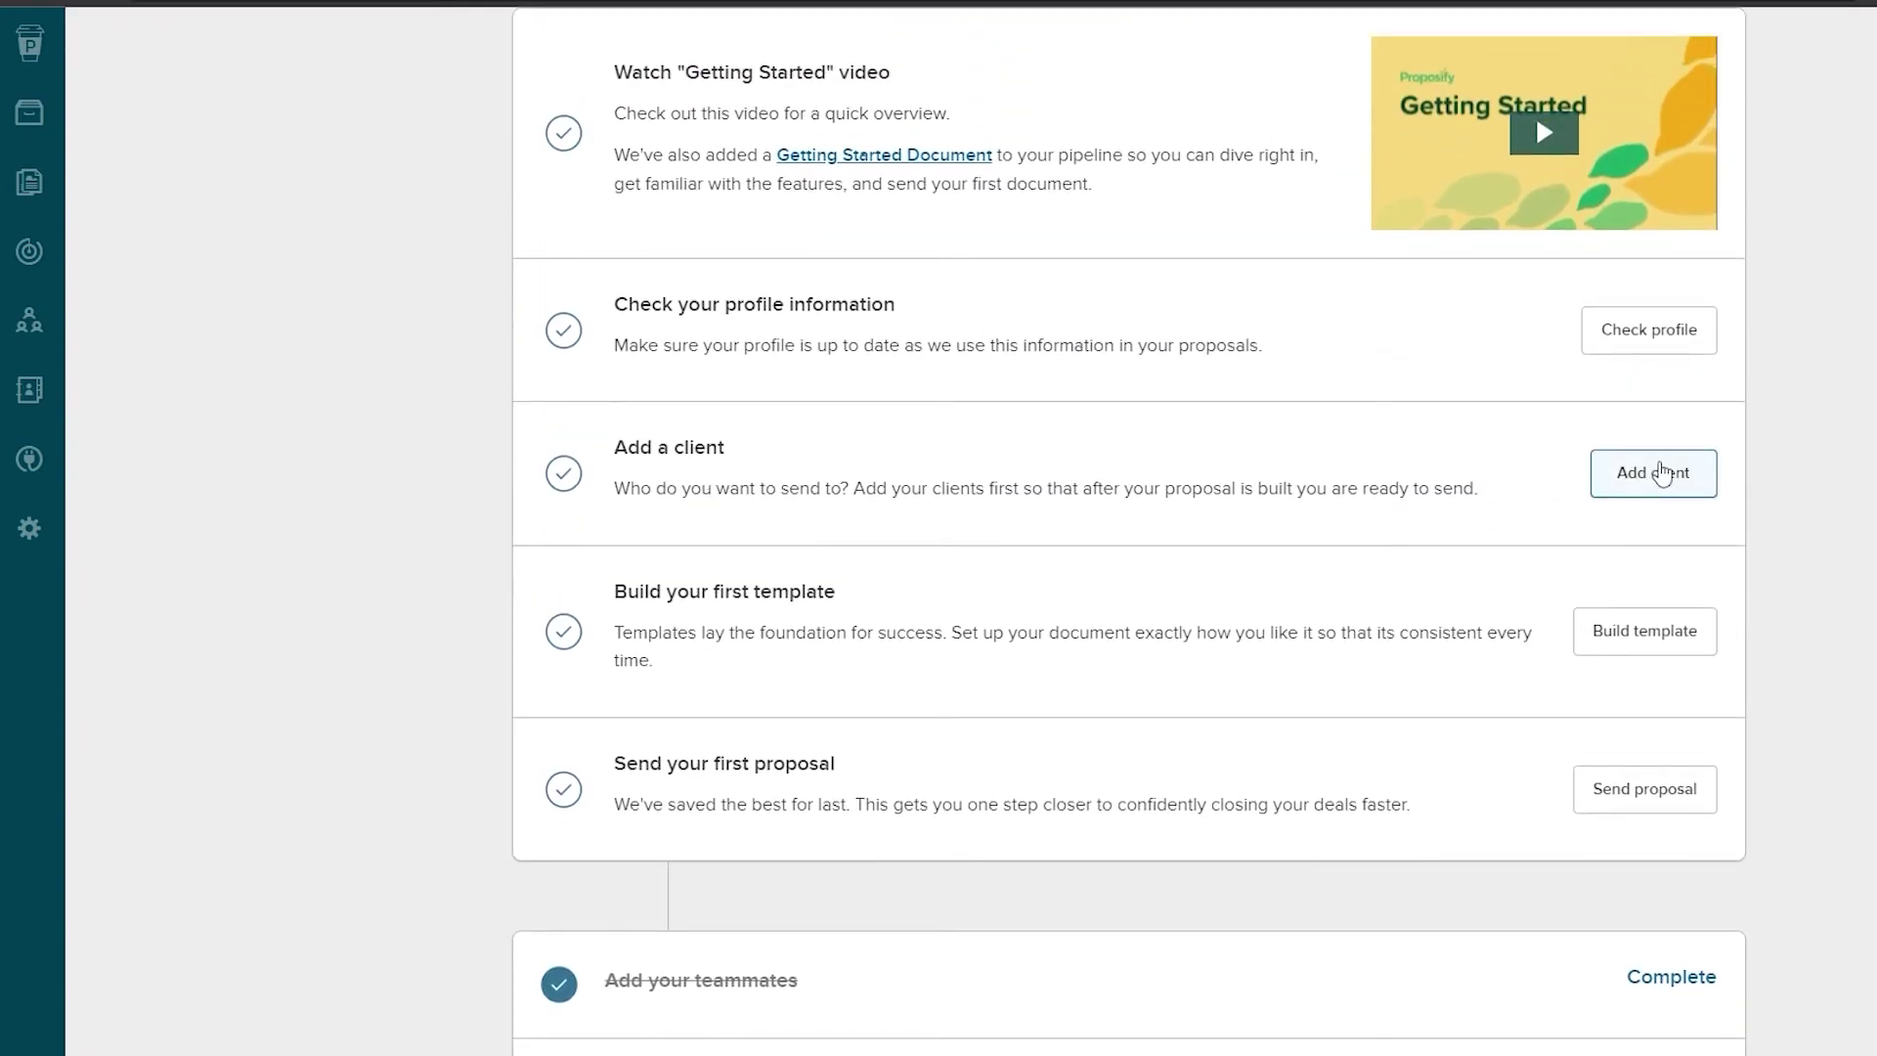
{"action": "left_click", "coordinate": [1662, 474]}
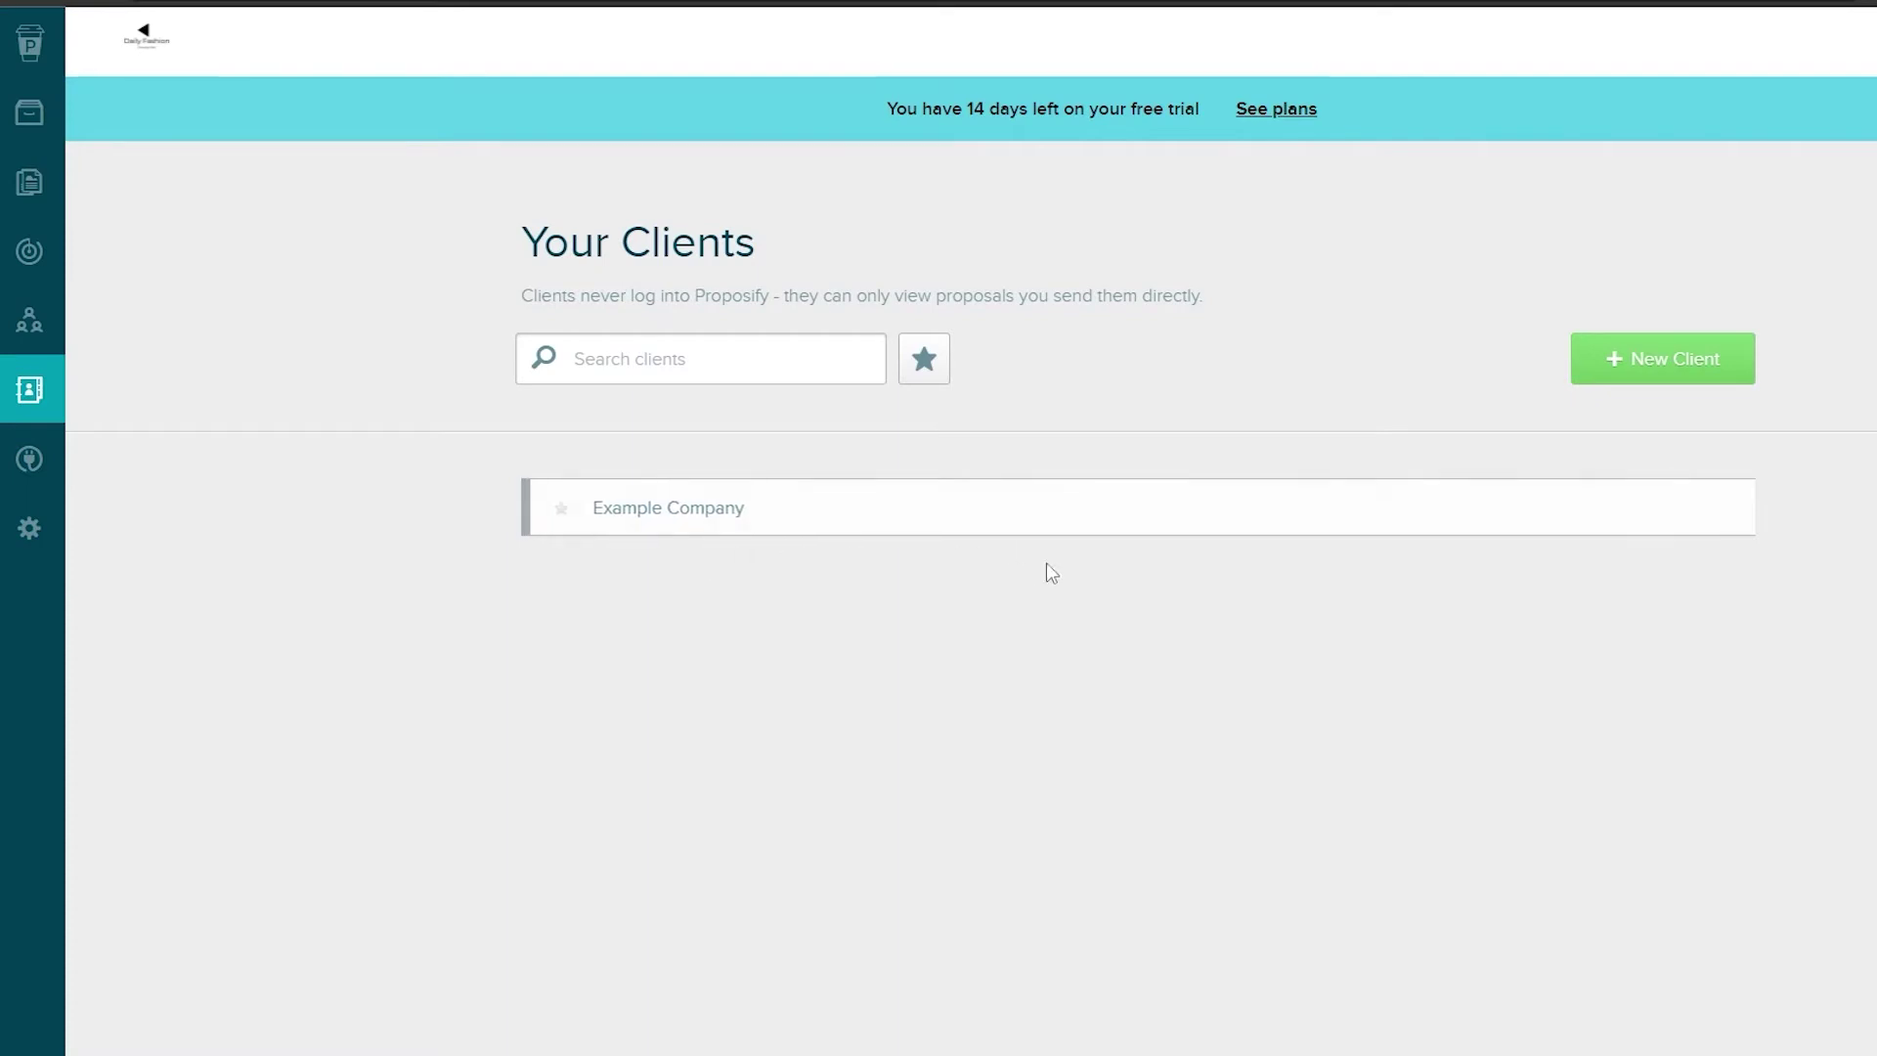
{"action": "left_click", "coordinate": [1169, 528]}
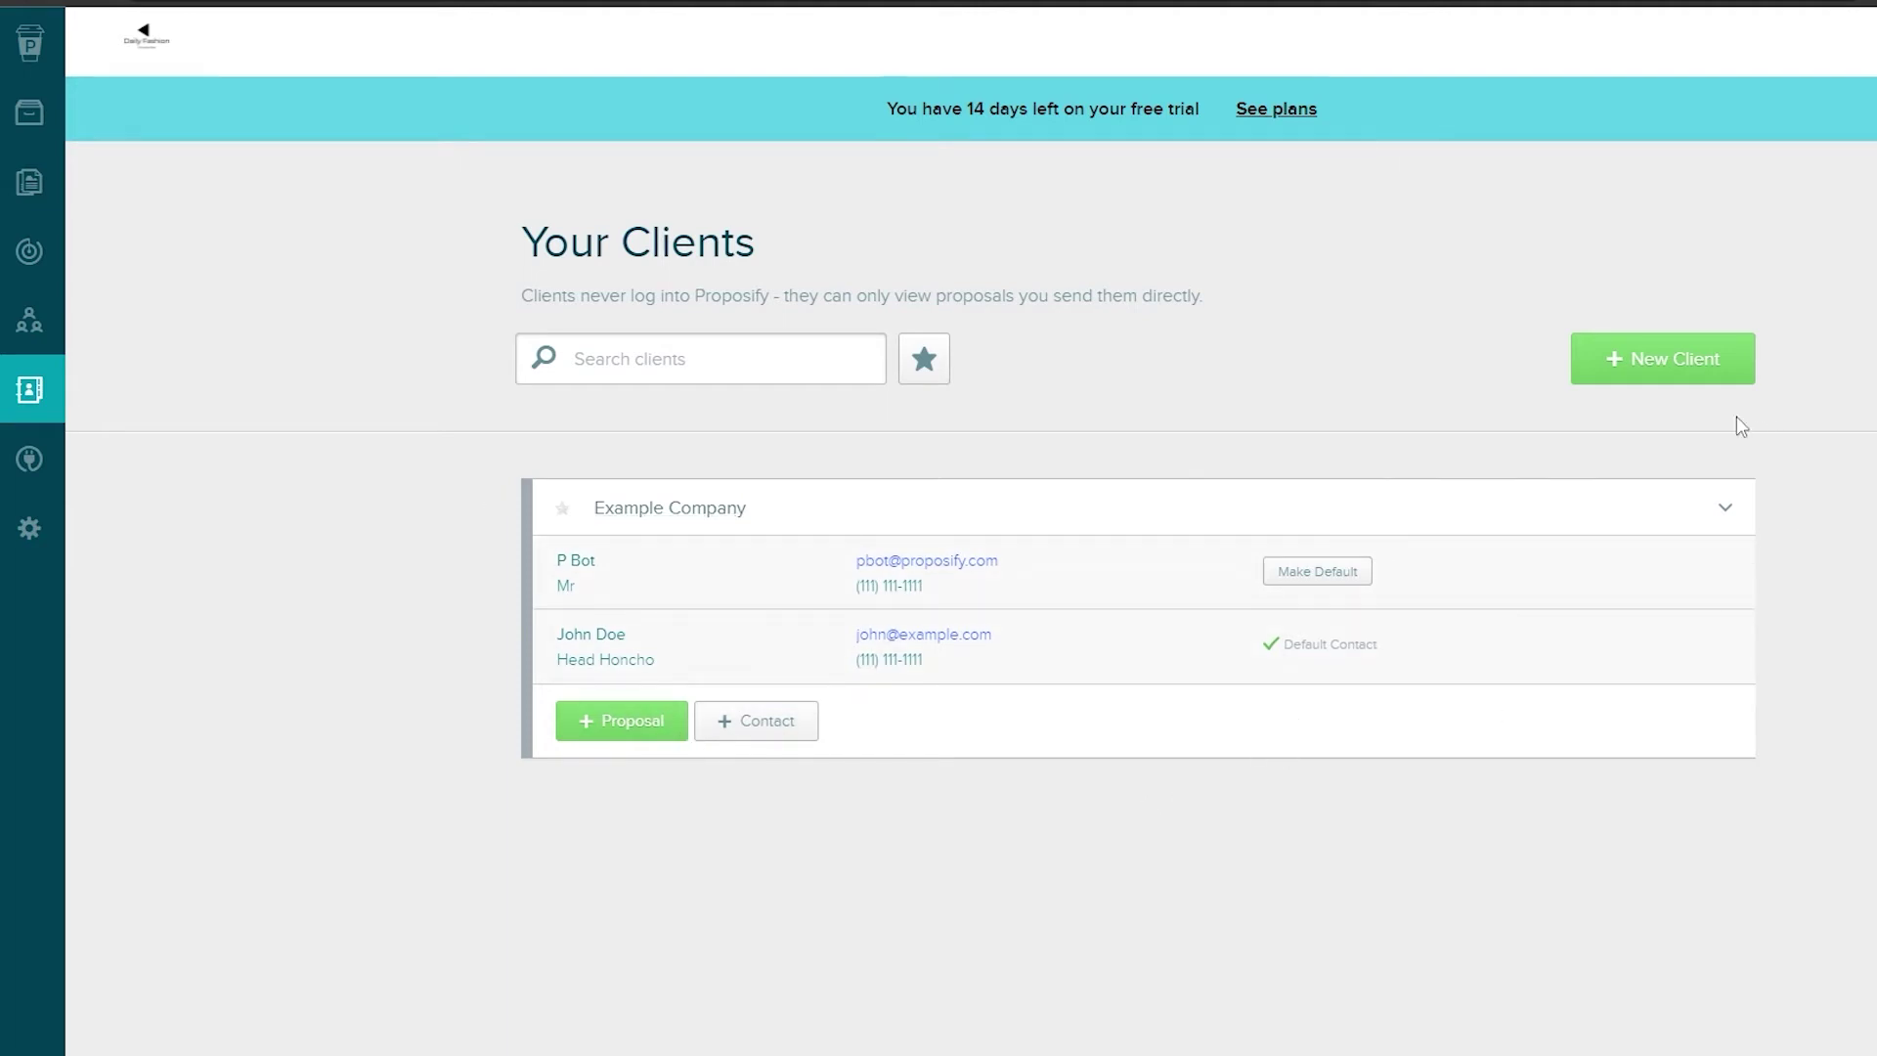
{"action": "left_click", "coordinate": [1651, 377]}
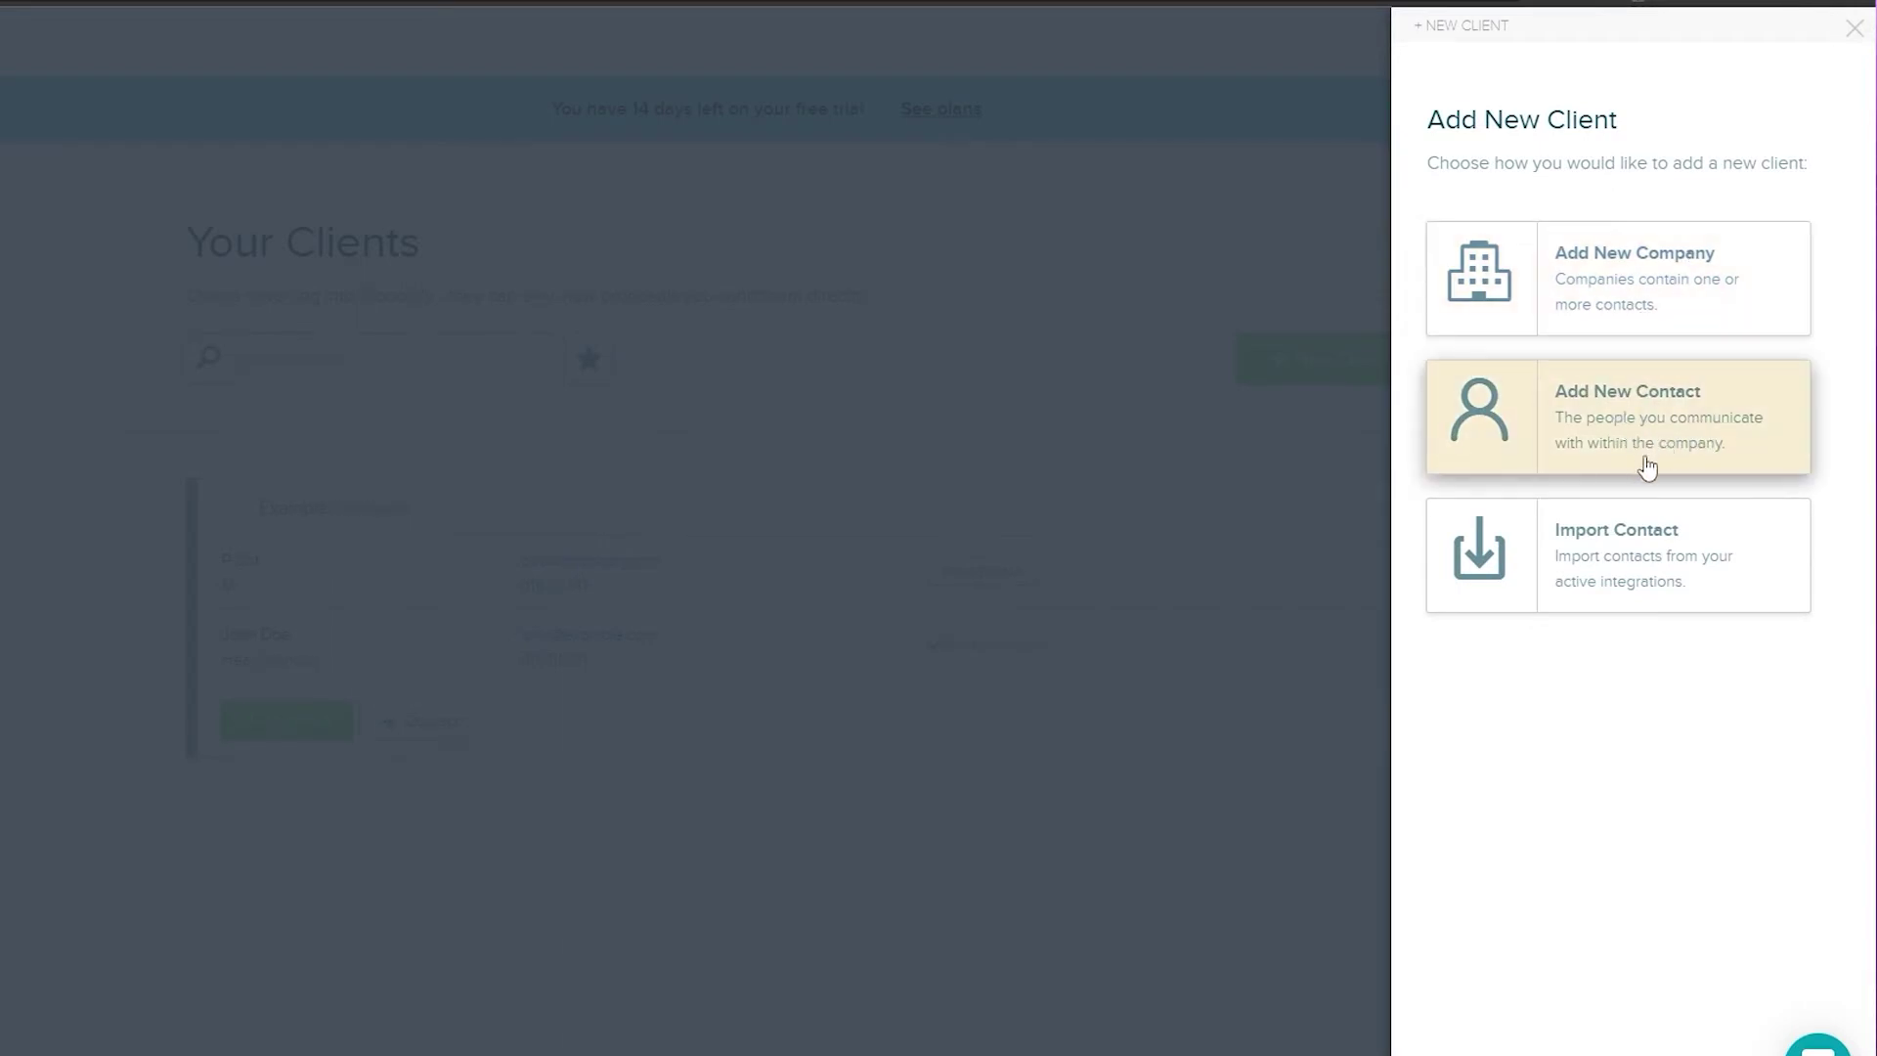
Enter company name 'wen media', address 'street no 1 usa' and city 'newyork'
{"action": "left_click", "coordinate": [1684, 297]}
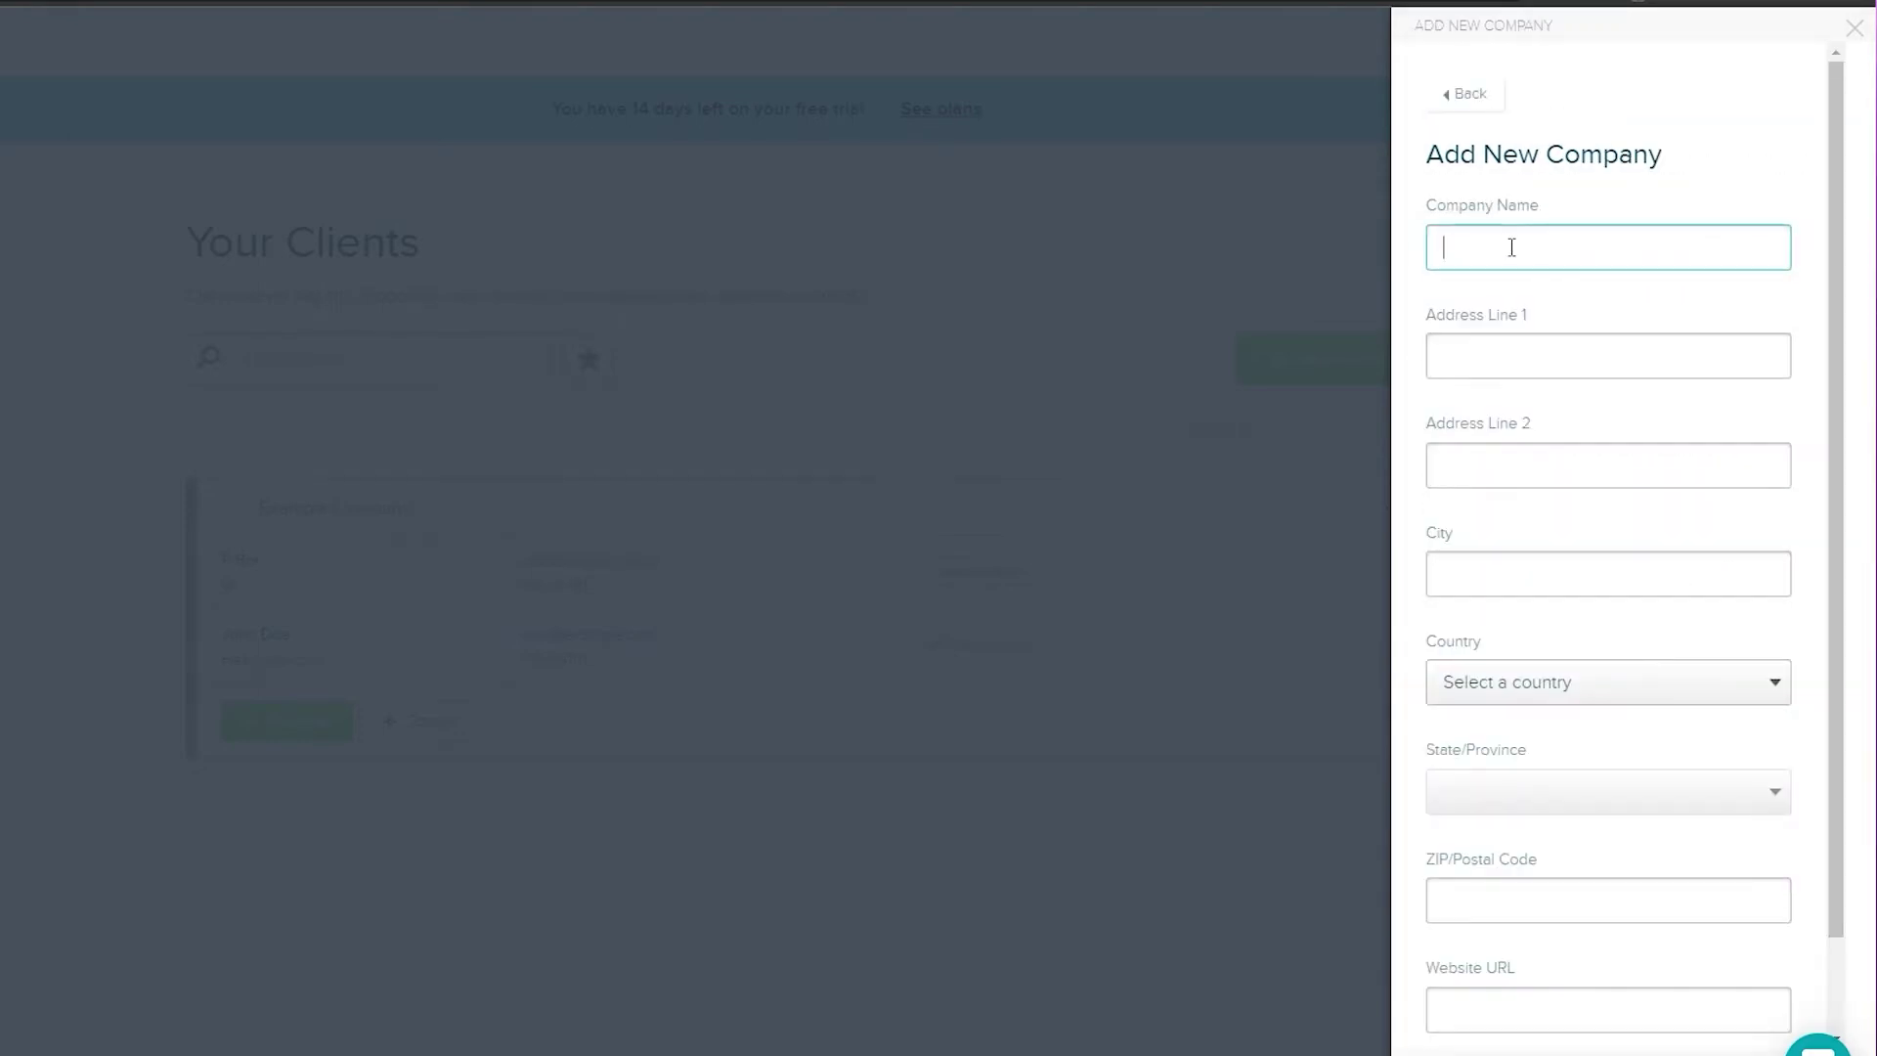
{"action": "left_click", "coordinate": [1527, 354]}
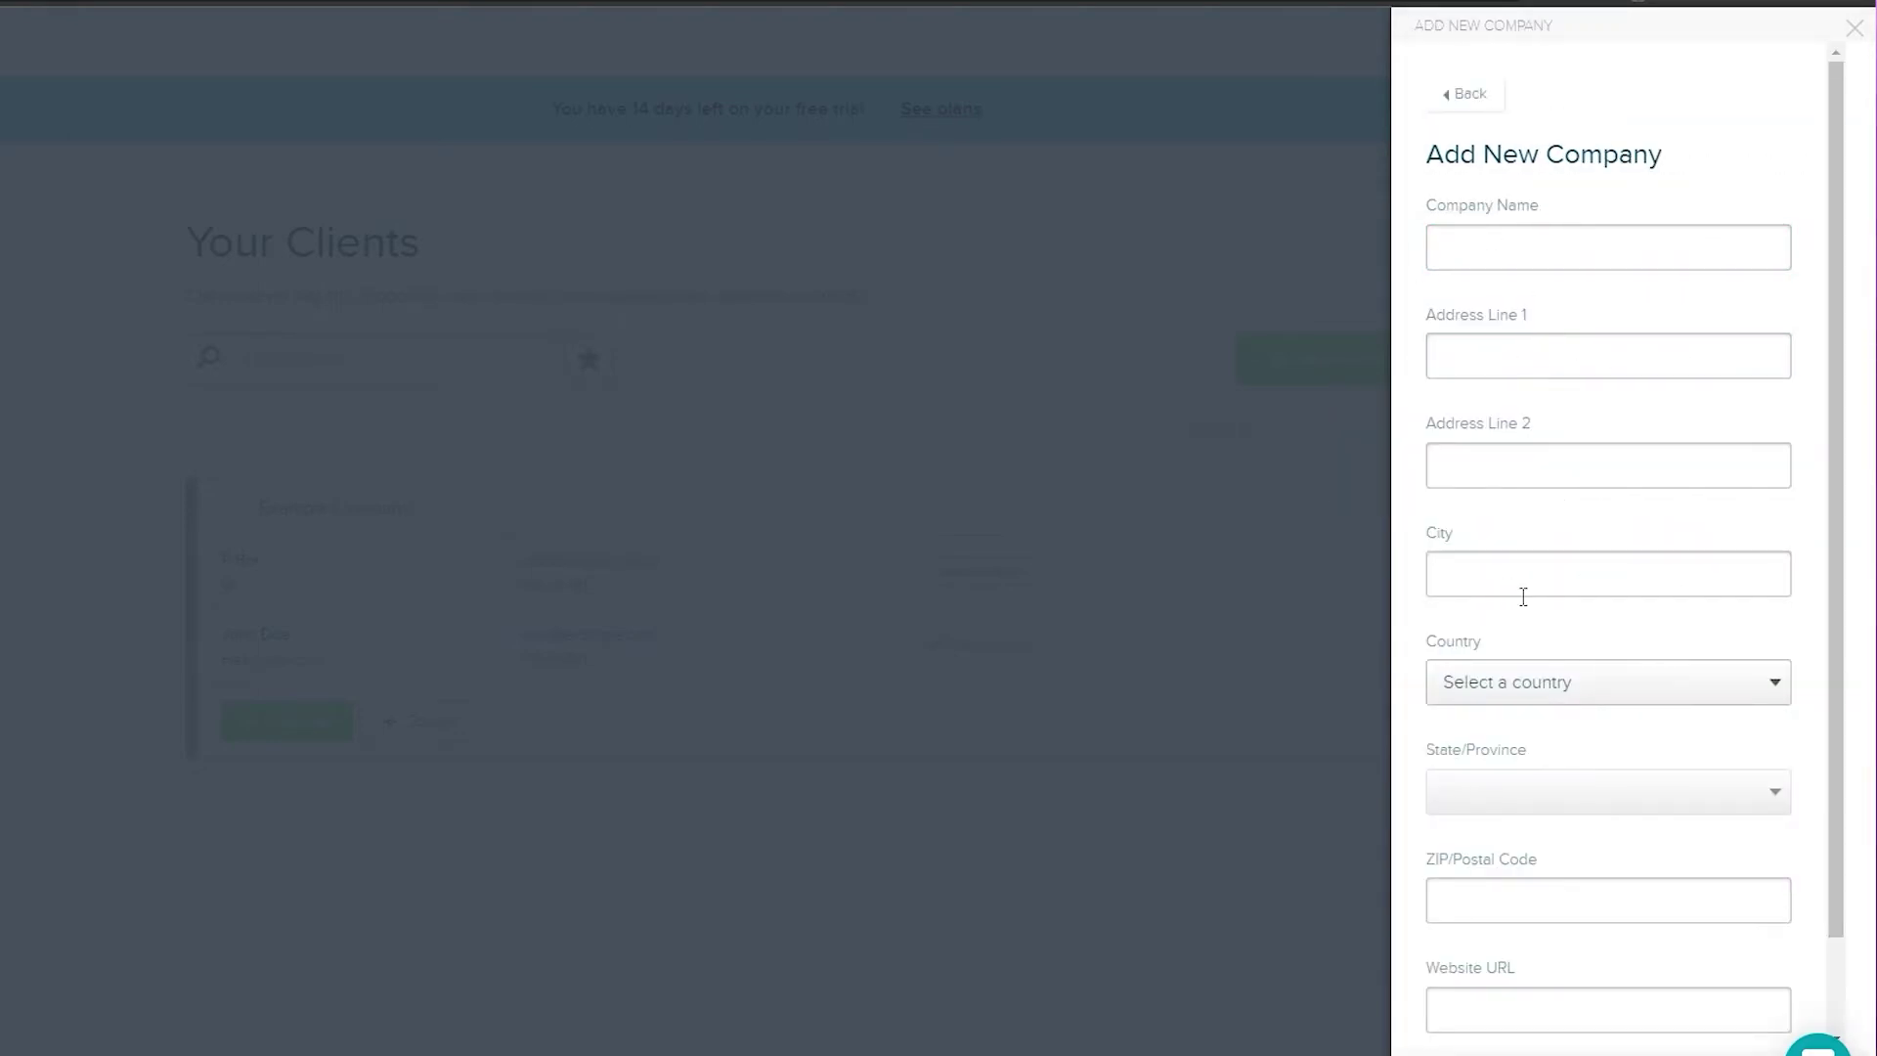
{"action": "scroll", "coordinate": [1692, 897], "scroll_direction": "down", "scroll_amount": 2}
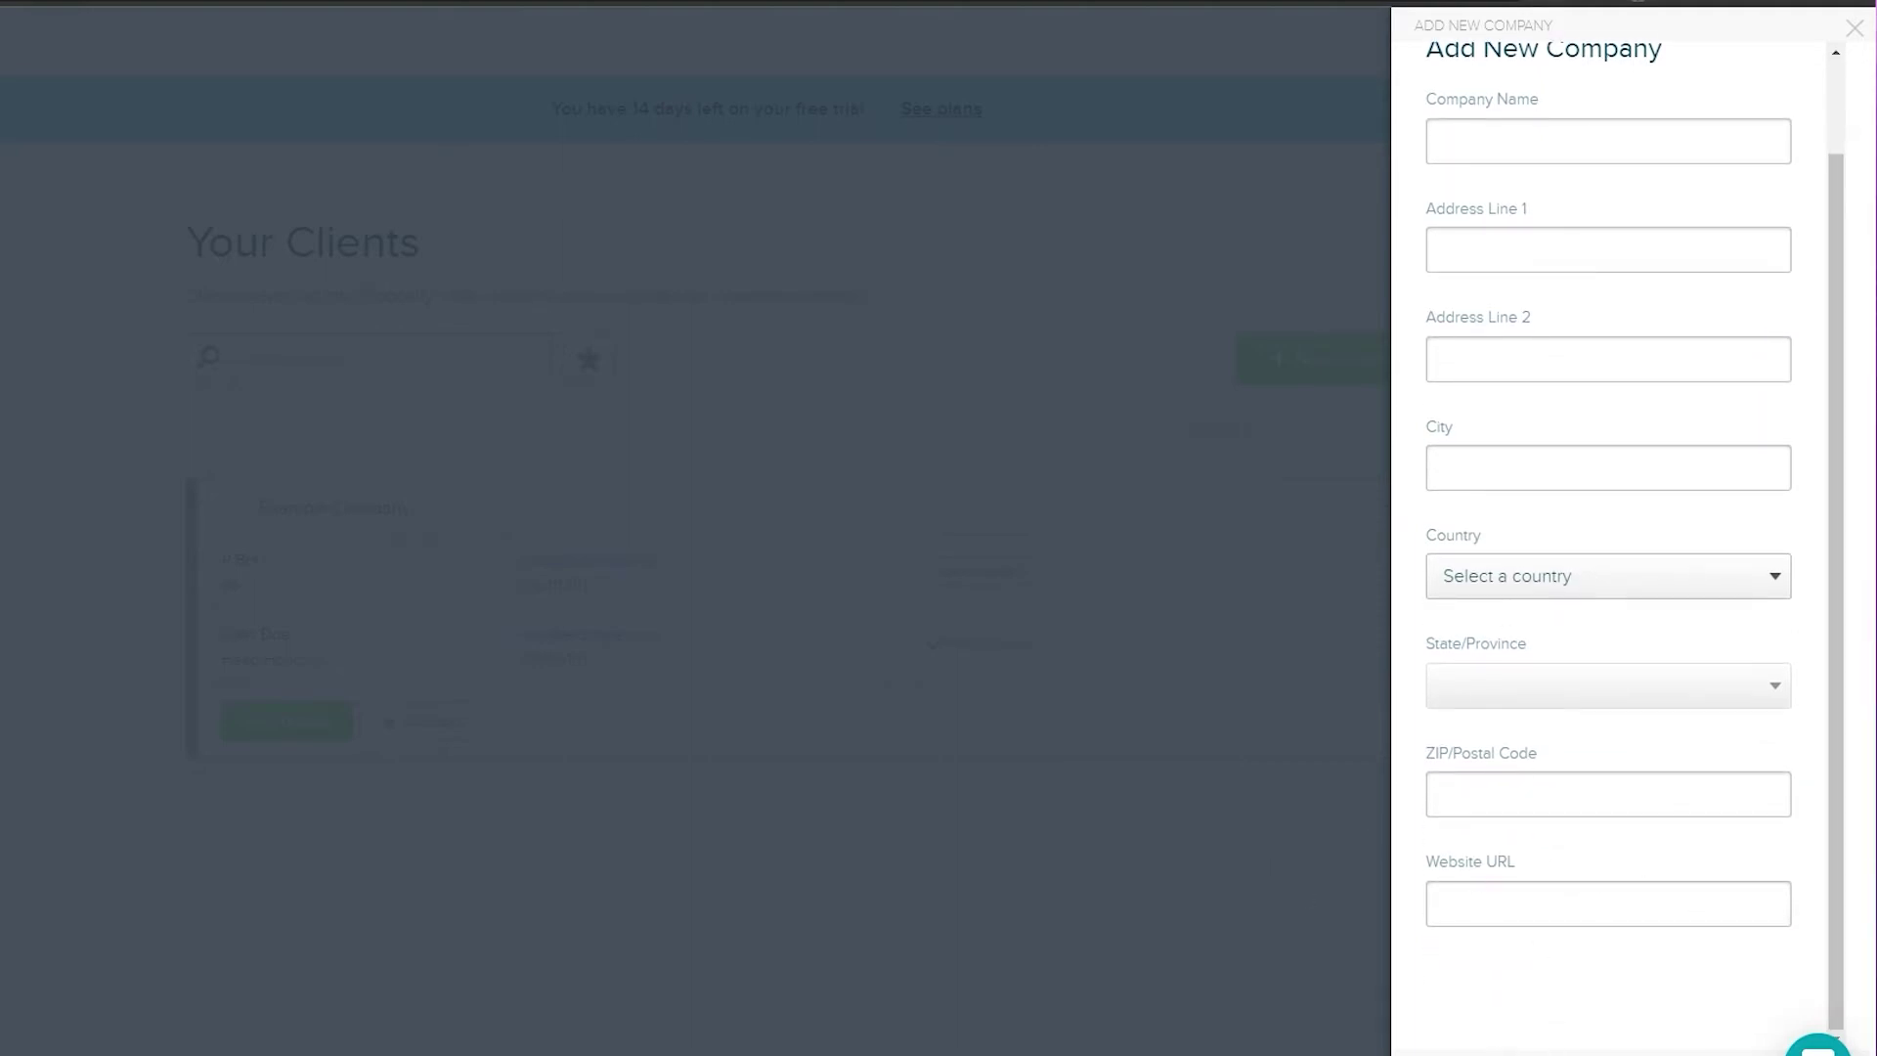
{"action": "scroll", "coordinate": [1527, 581], "scroll_direction": "up", "scroll_amount": 2}
{"action": "left_click", "coordinate": [1456, 262]}
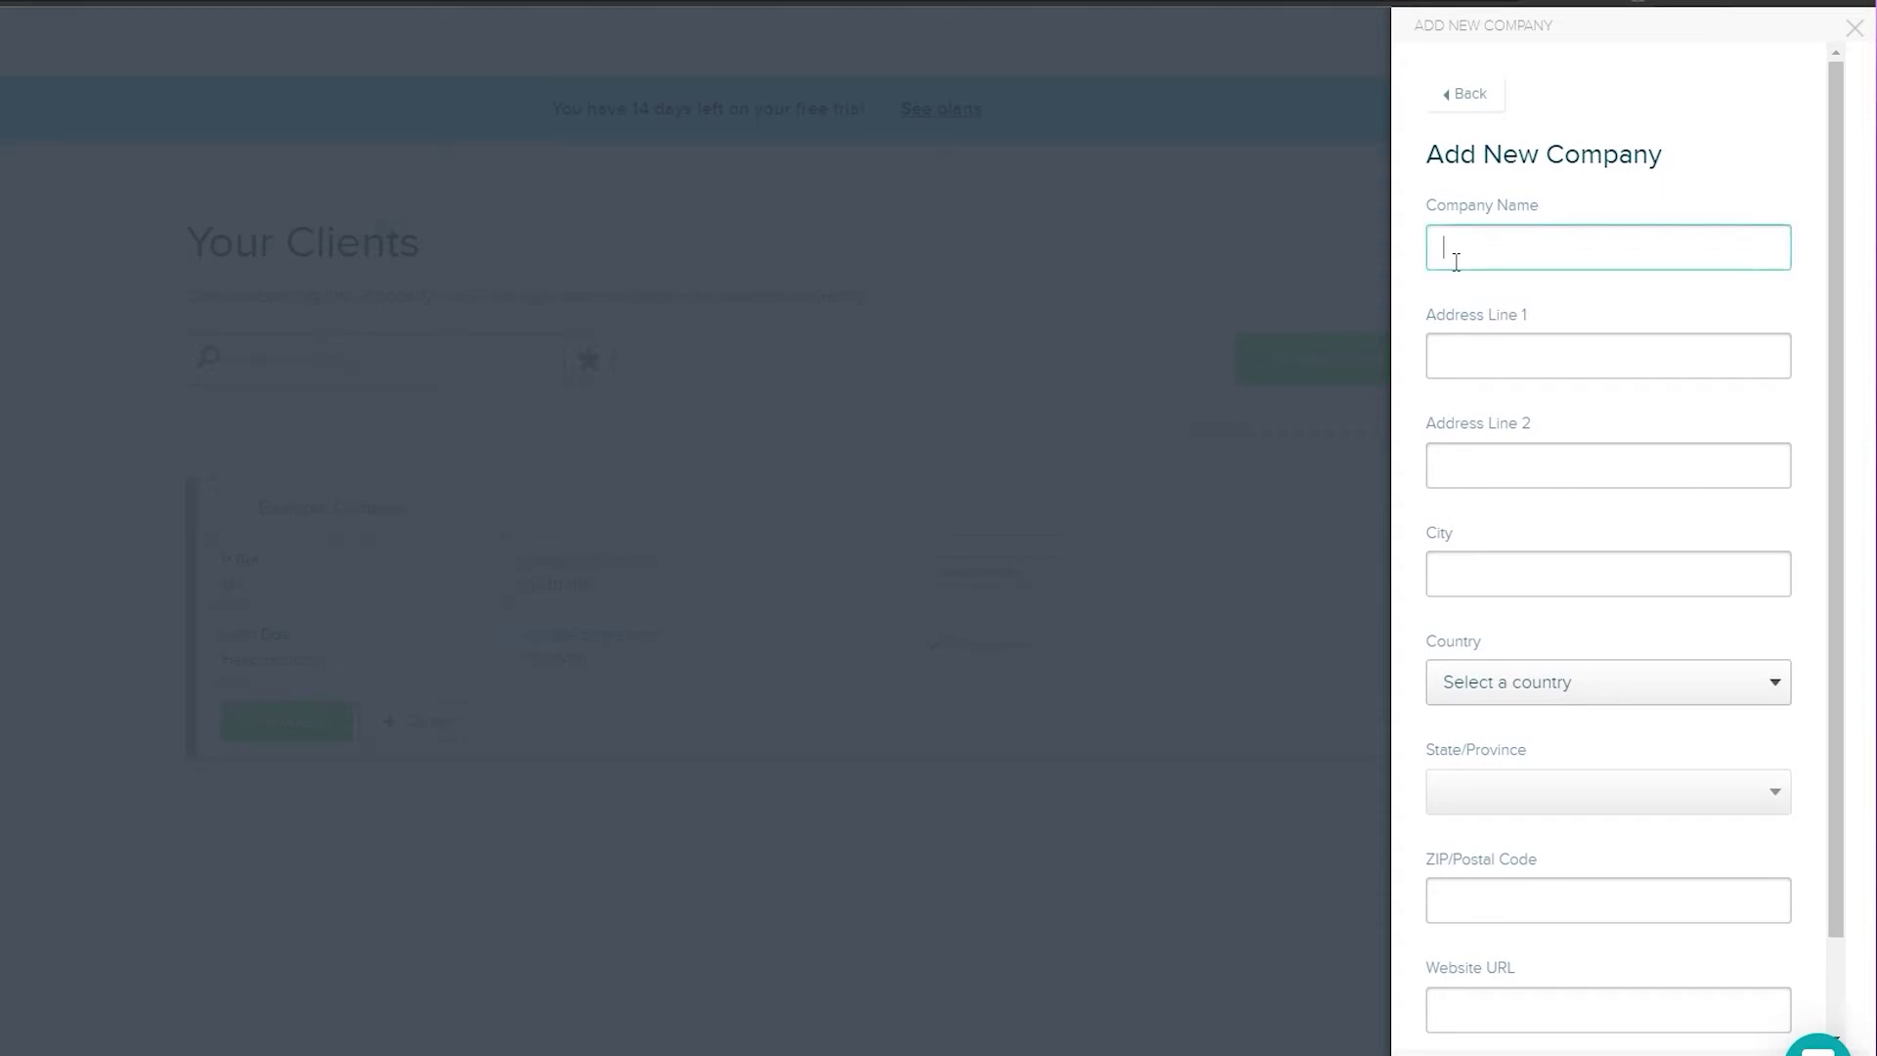
{"action": "type", "text": "wen media"}
{"action": "left_click", "coordinate": [1520, 345]}
{"action": "type", "text": "stree"}
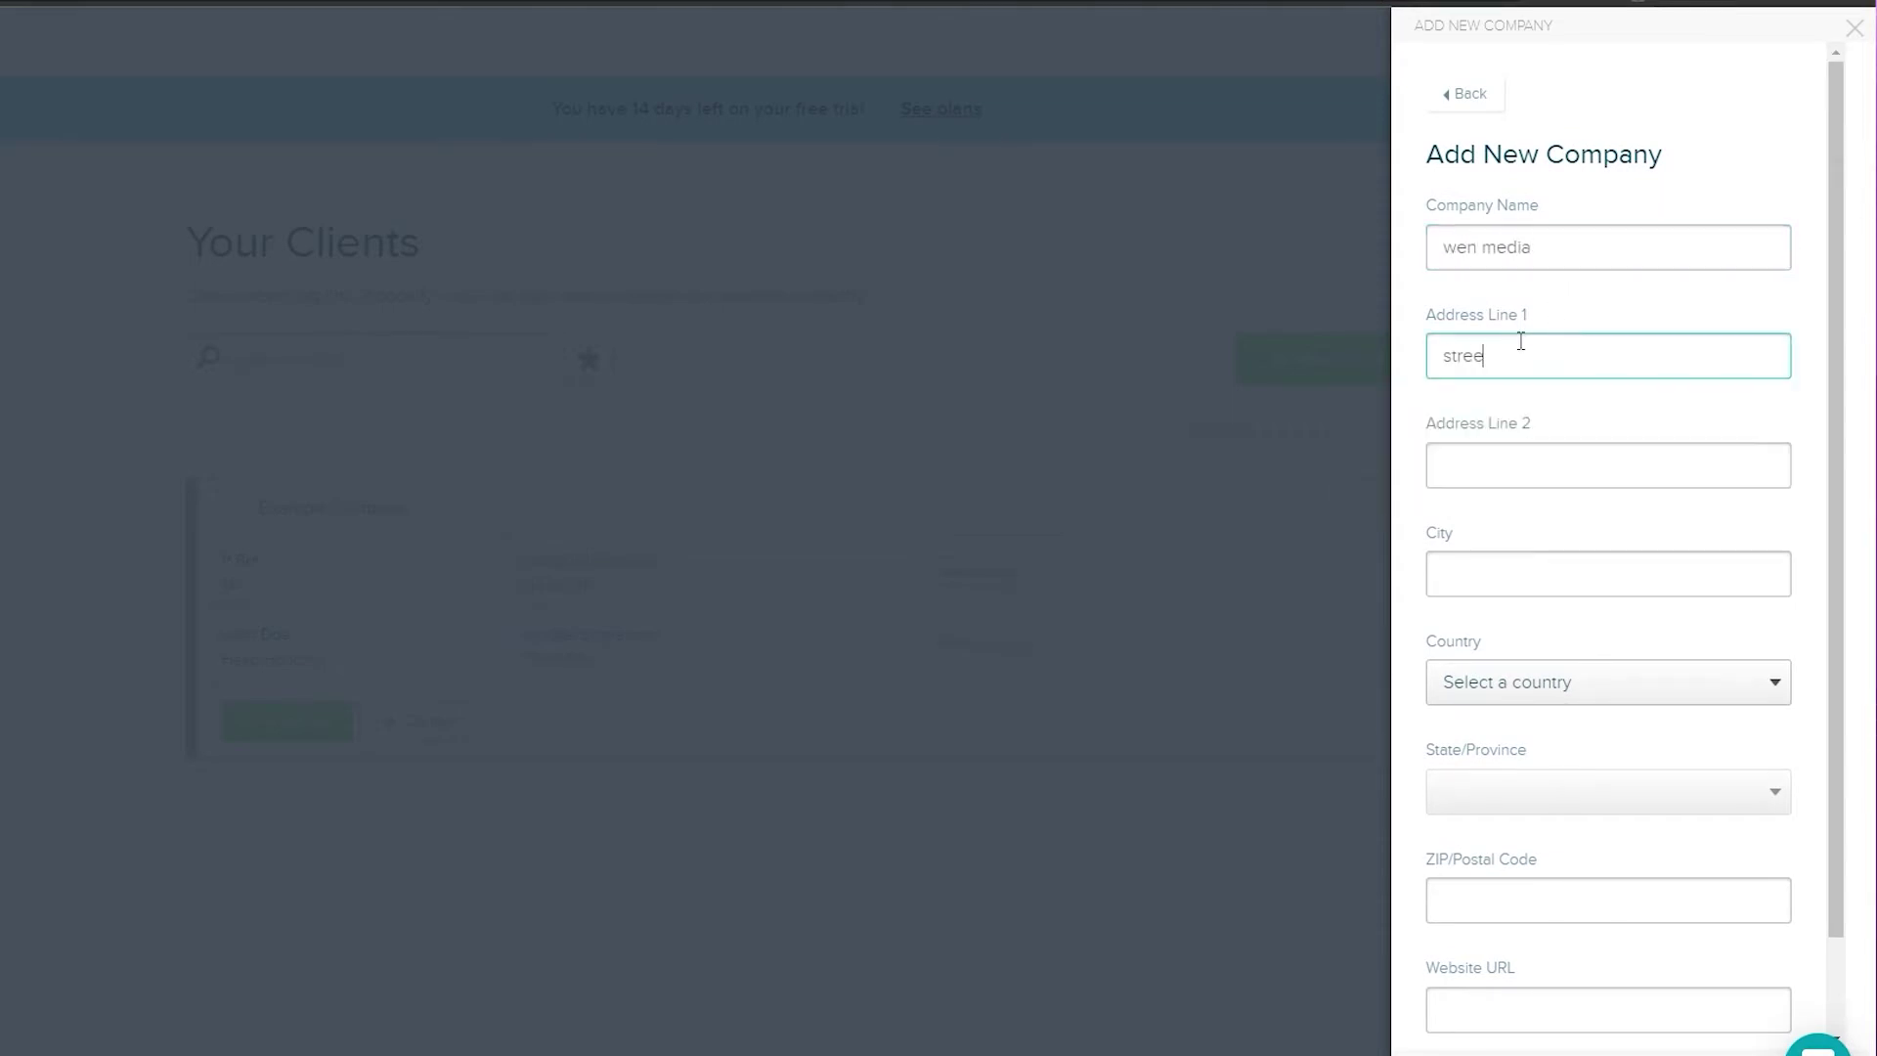
{"action": "type", "text": "t no 1 usa"}
{"action": "left_click", "coordinate": [1471, 569]}
{"action": "type", "text": "newyork"}
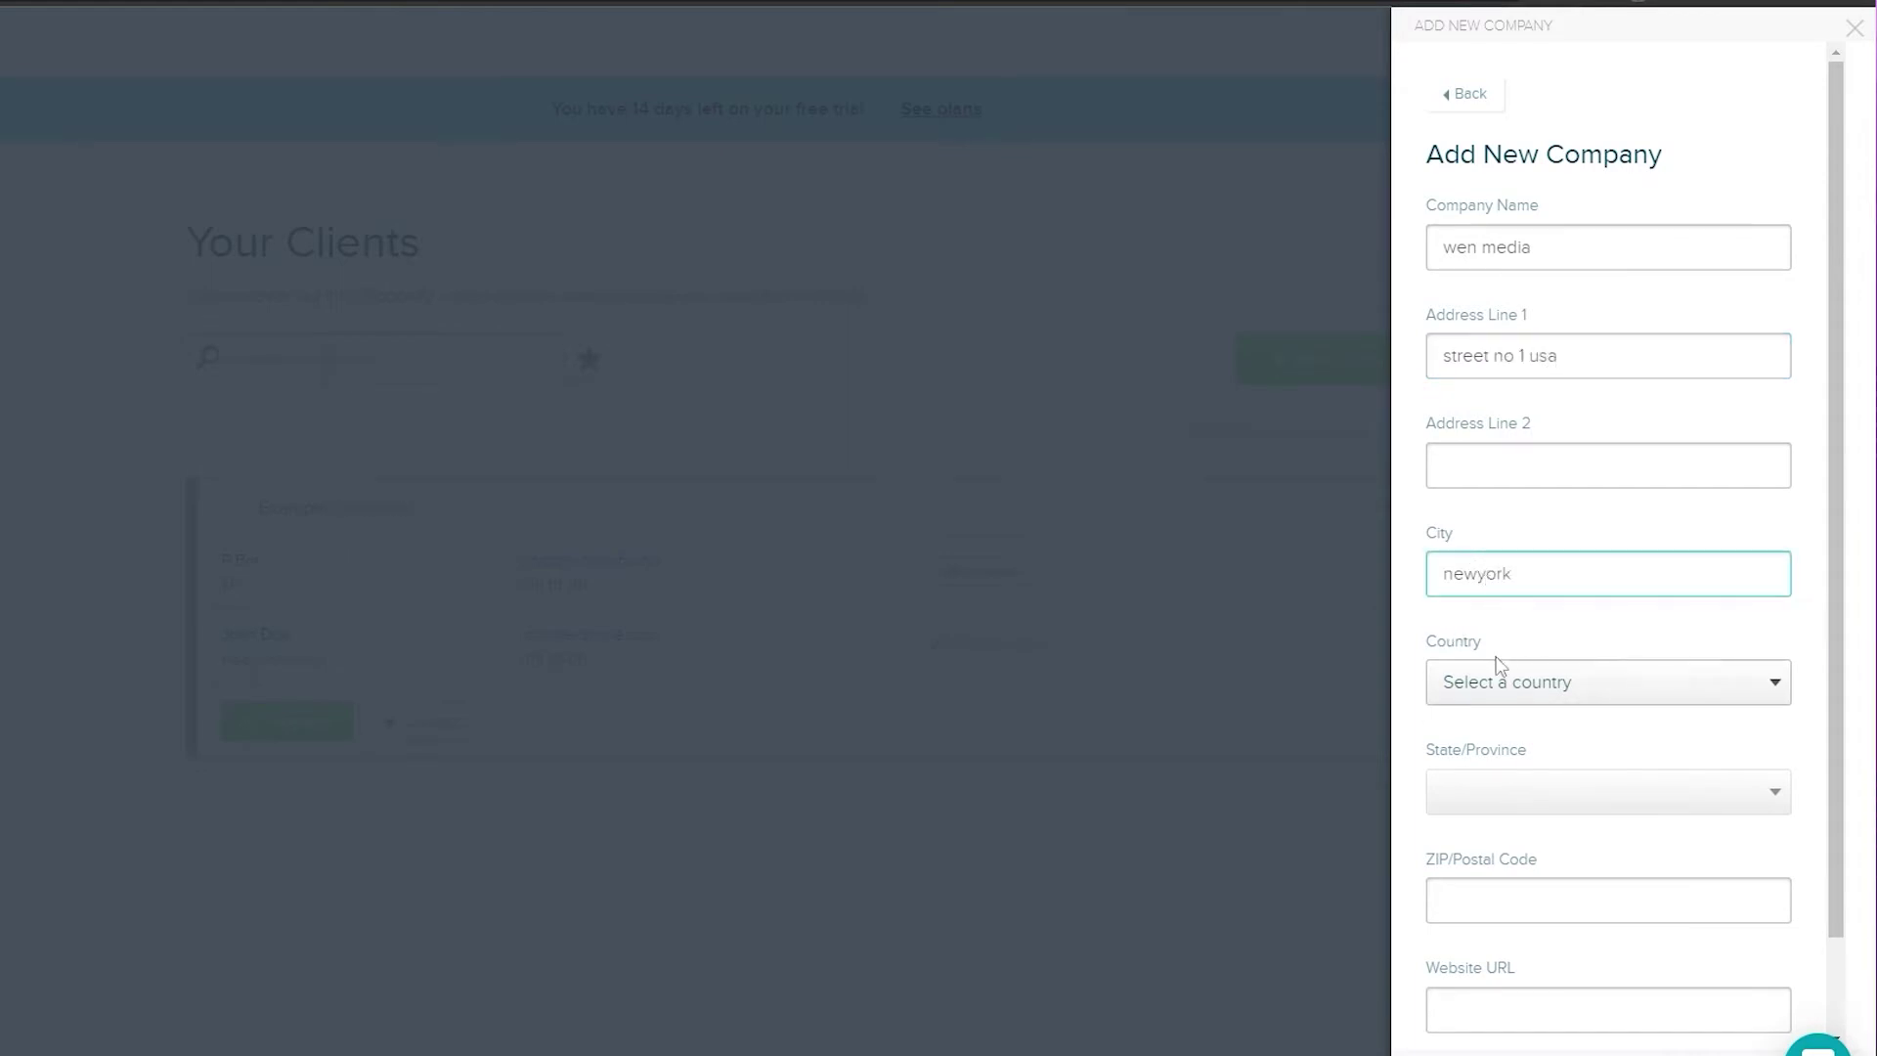
Set country United States and state New York, then save the company
{"action": "left_click", "coordinate": [1495, 696]}
{"action": "type", "text": "u"}
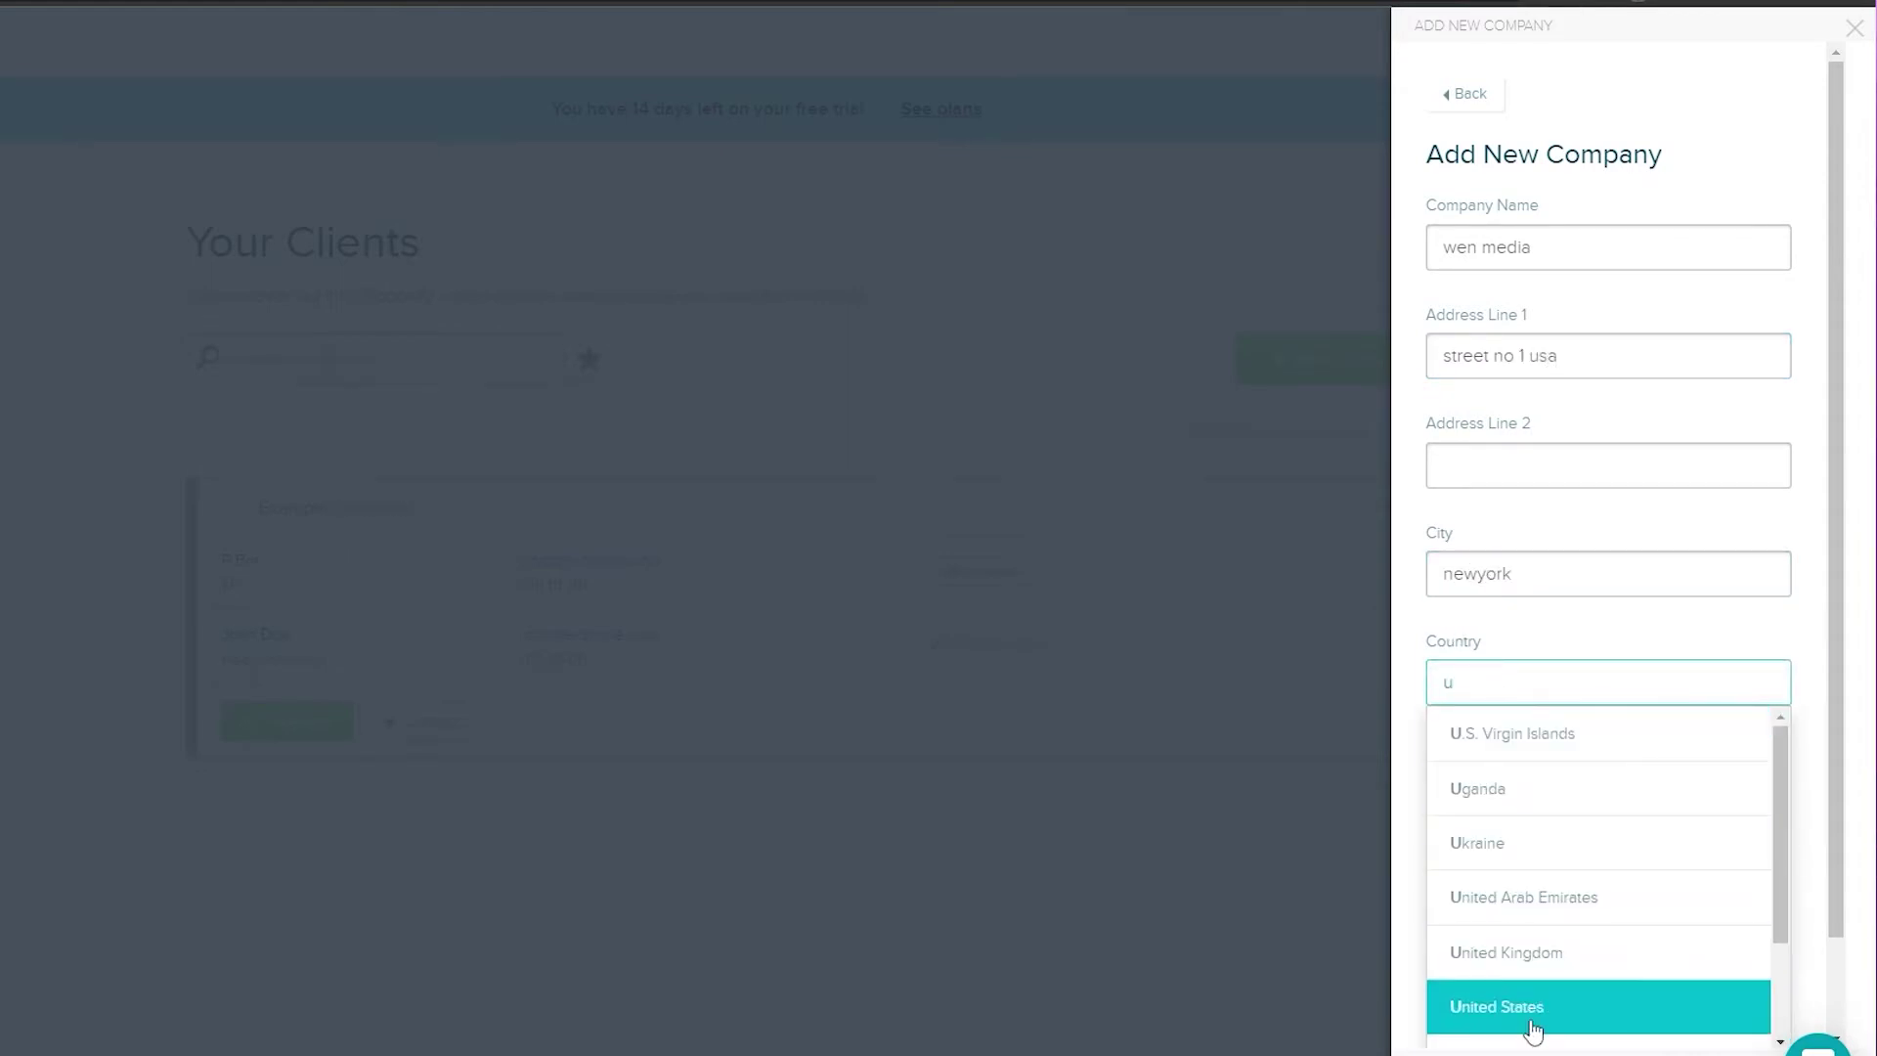
{"action": "left_click", "coordinate": [1533, 1013]}
{"action": "left_click", "coordinate": [1463, 797]}
{"action": "type", "text": "new"}
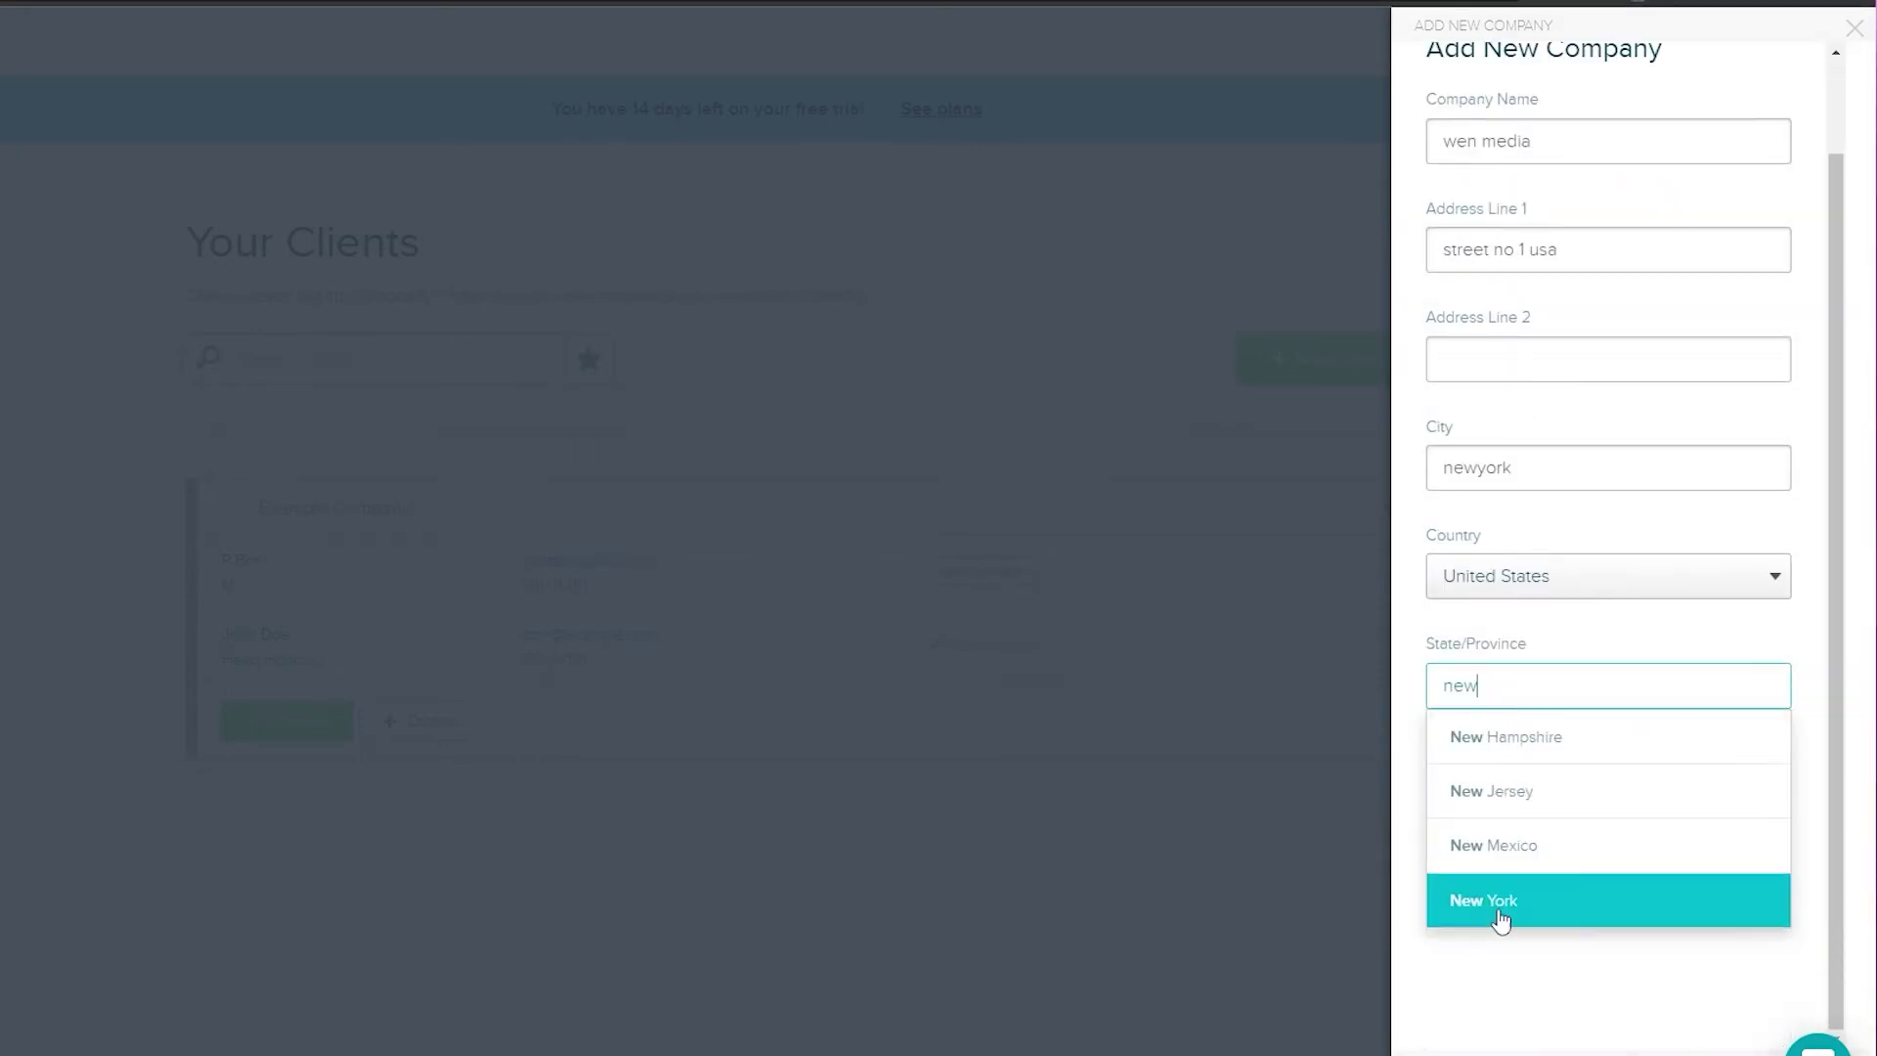
{"action": "left_click", "coordinate": [1499, 915]}
{"action": "scroll", "coordinate": [1464, 1046], "scroll_direction": "down", "scroll_amount": 1}
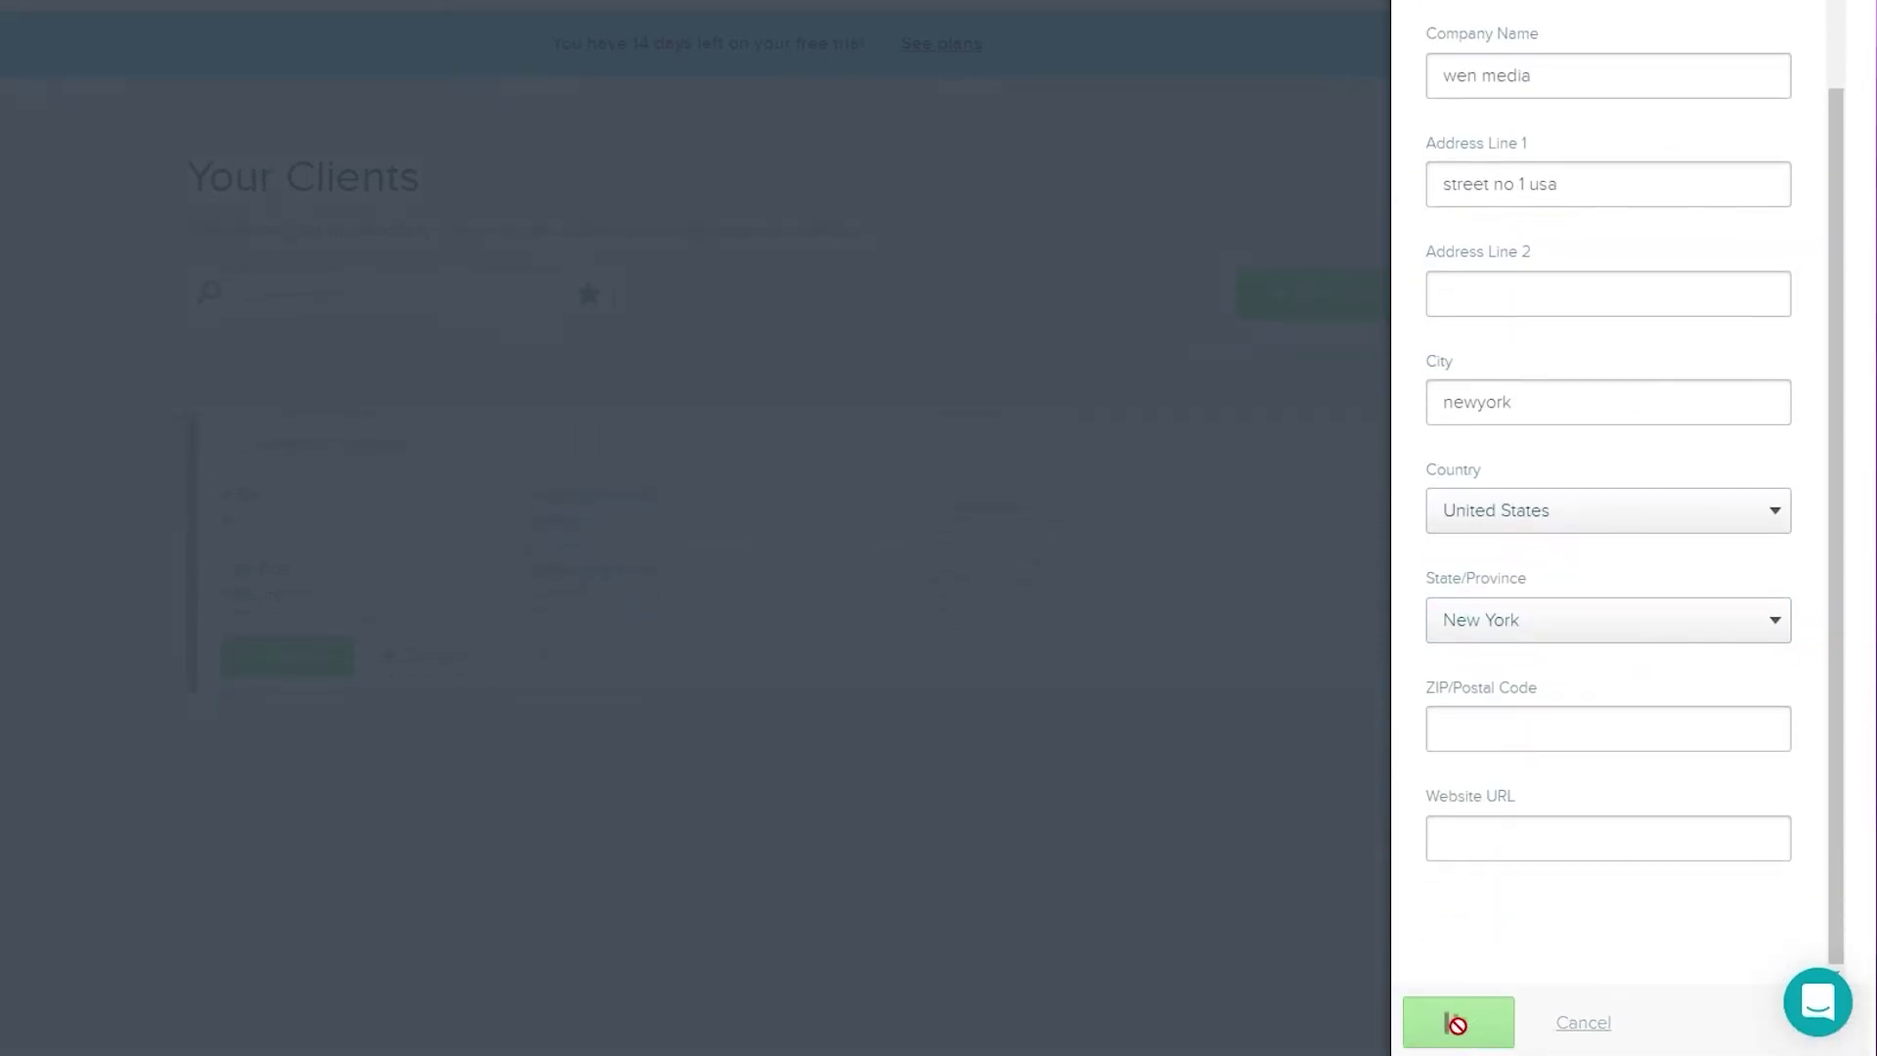
{"action": "left_click", "coordinate": [1451, 1021]}
{"action": "left_click", "coordinate": [1605, 297]}
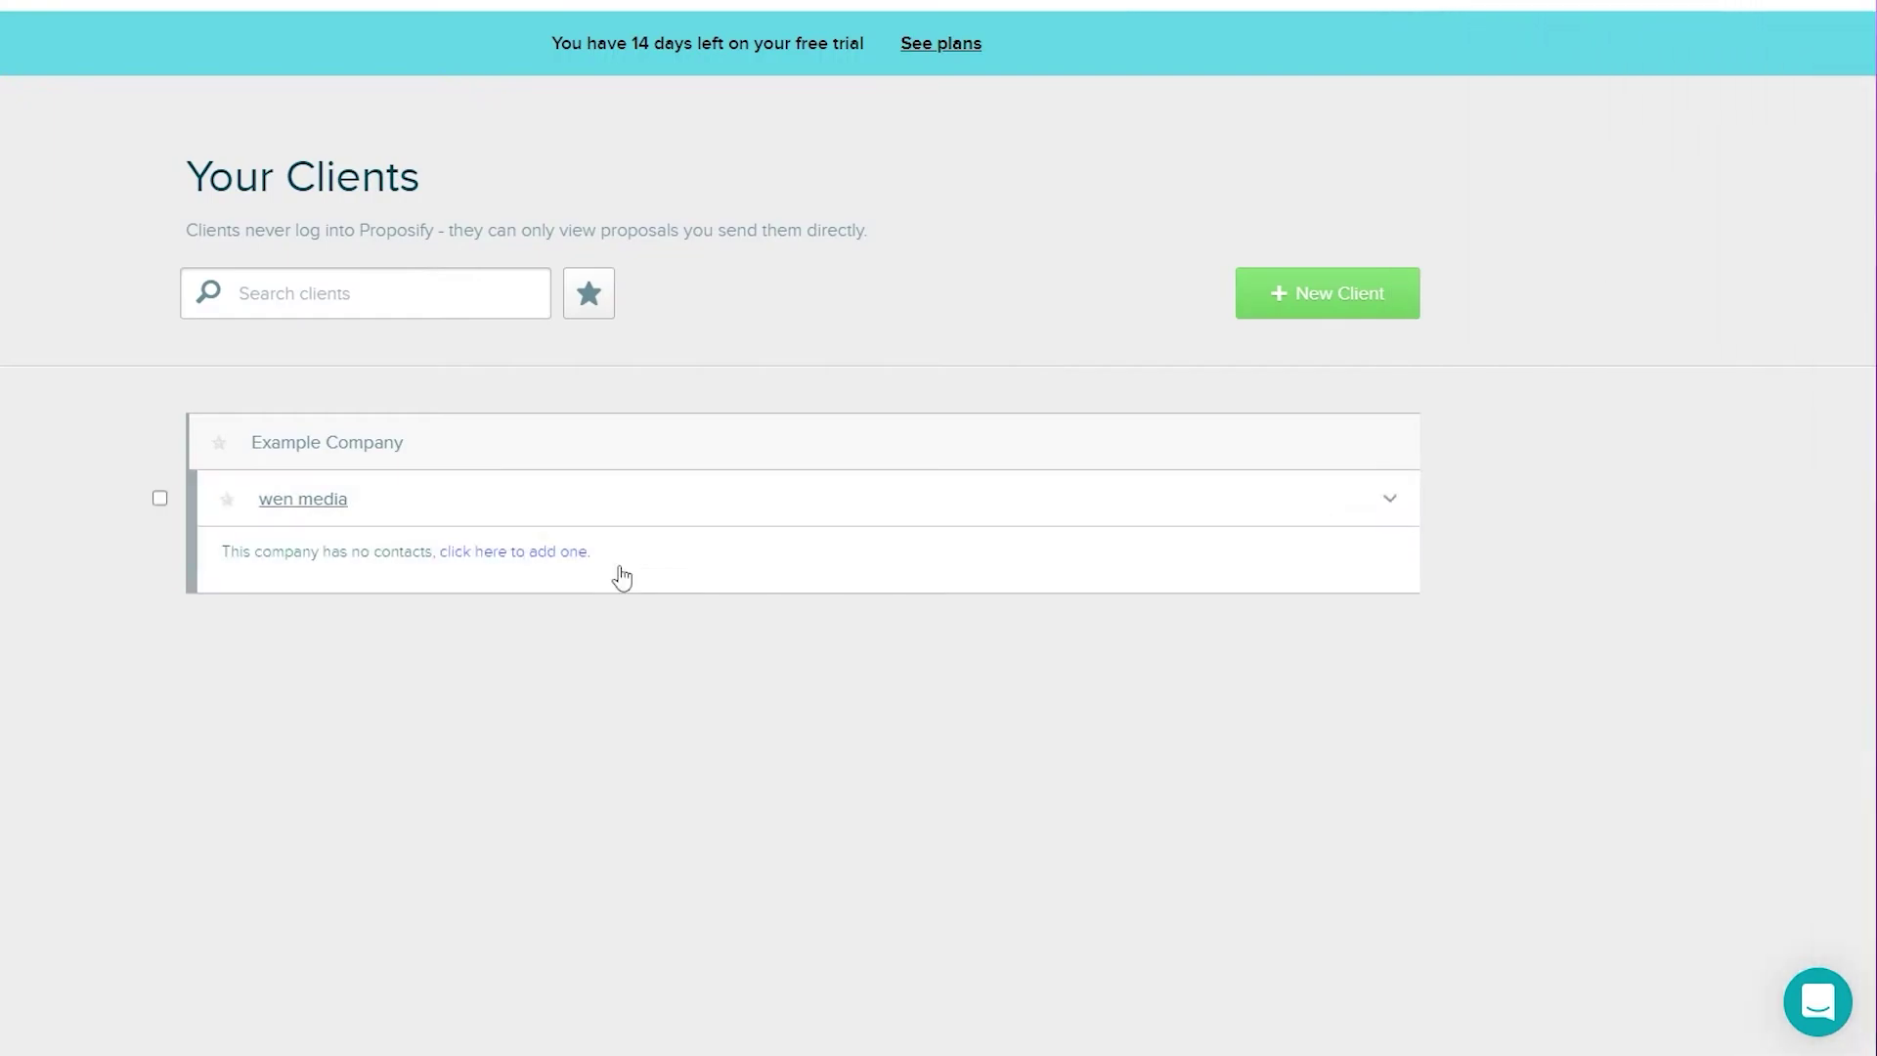
Start a wen media contact, entering the contact's first and last name and title CEO
{"action": "left_click", "coordinate": [516, 564]}
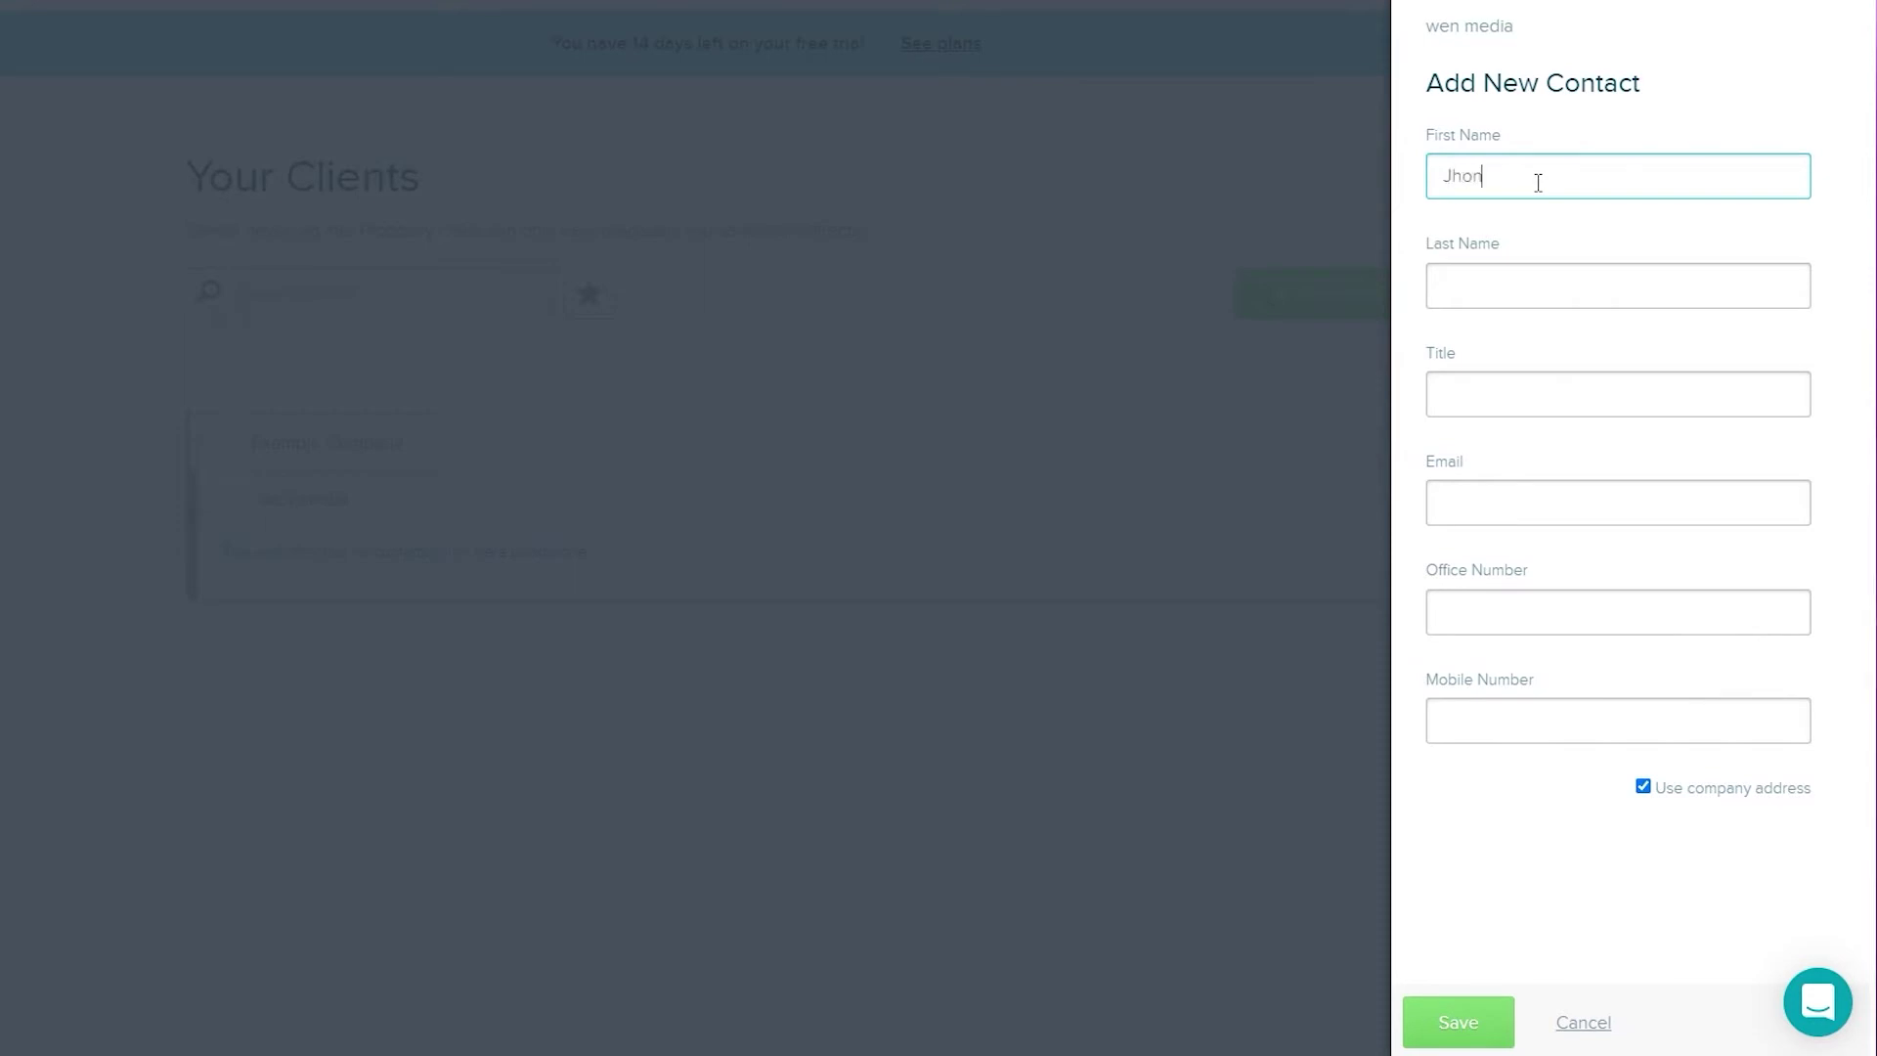
{"action": "double_click", "coordinate": [1446, 172]}
{"action": "left_click", "coordinate": [1575, 287]}
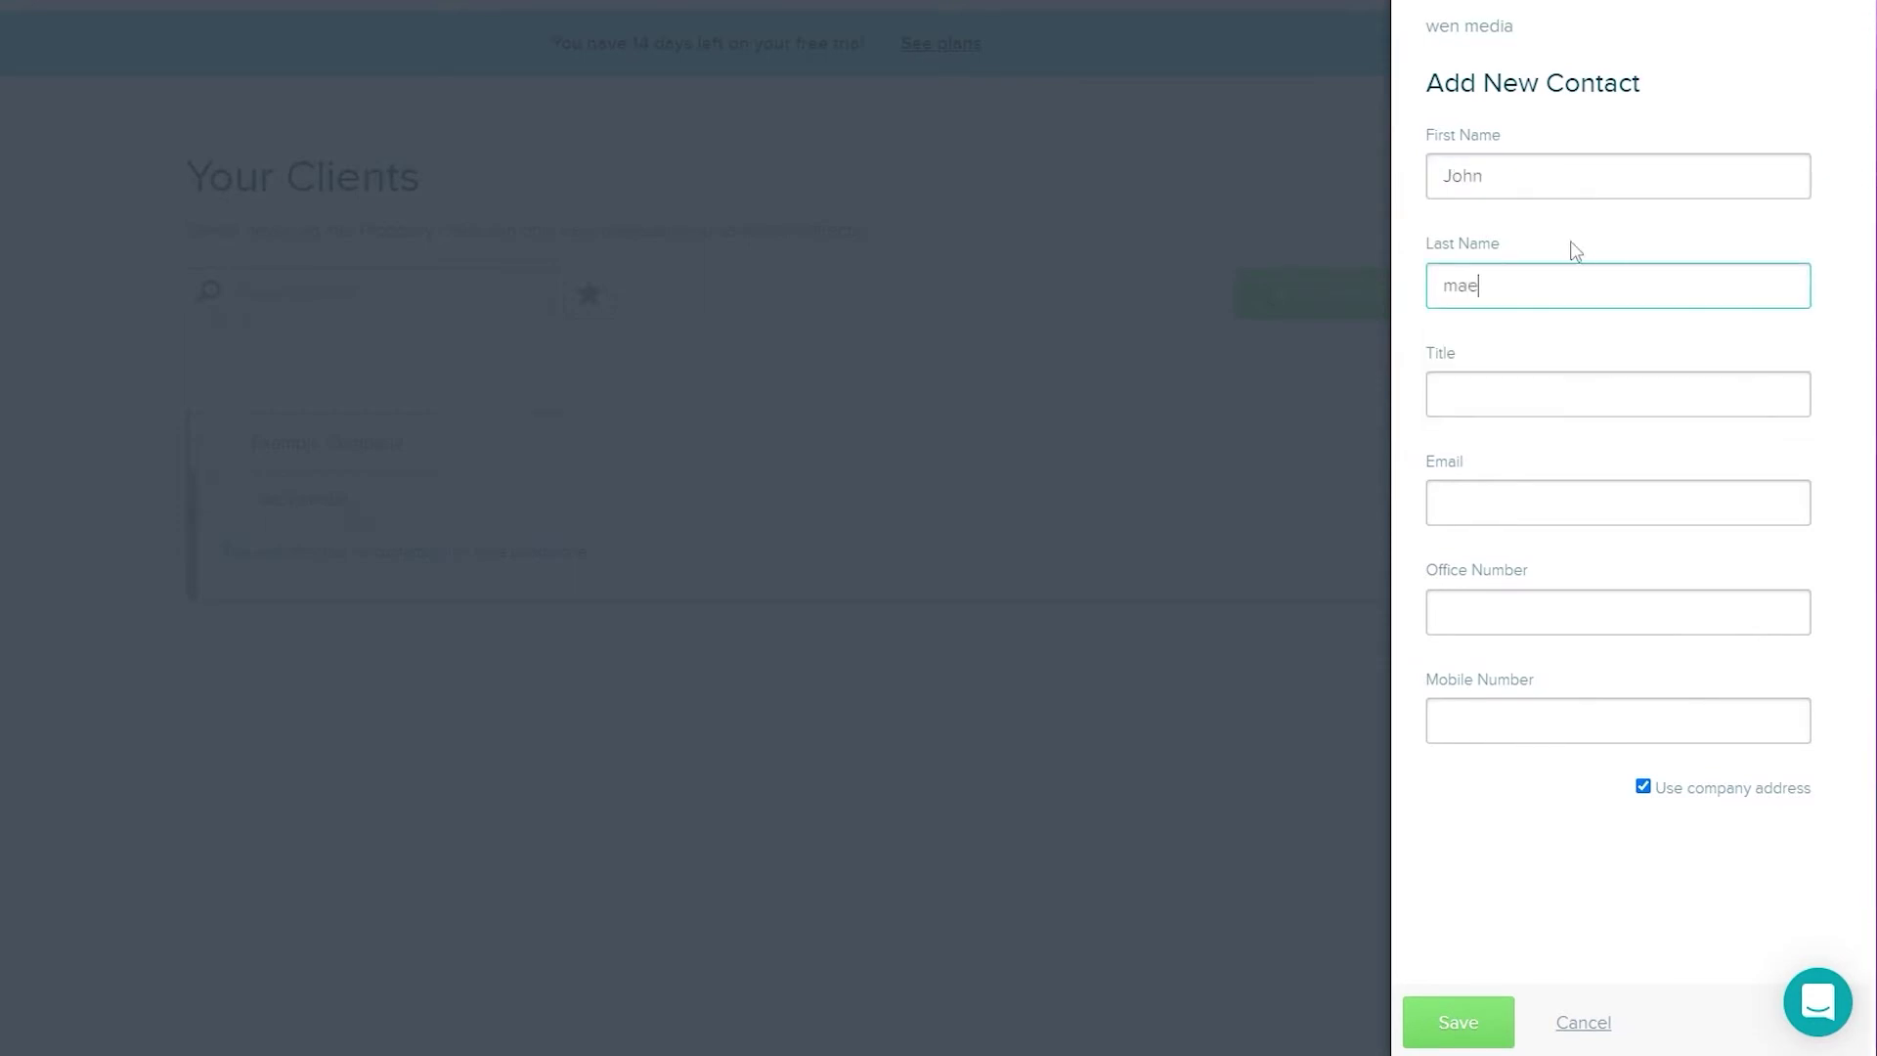
{"action": "left_click", "coordinate": [1479, 377]}
{"action": "type", "text": "CEO"}
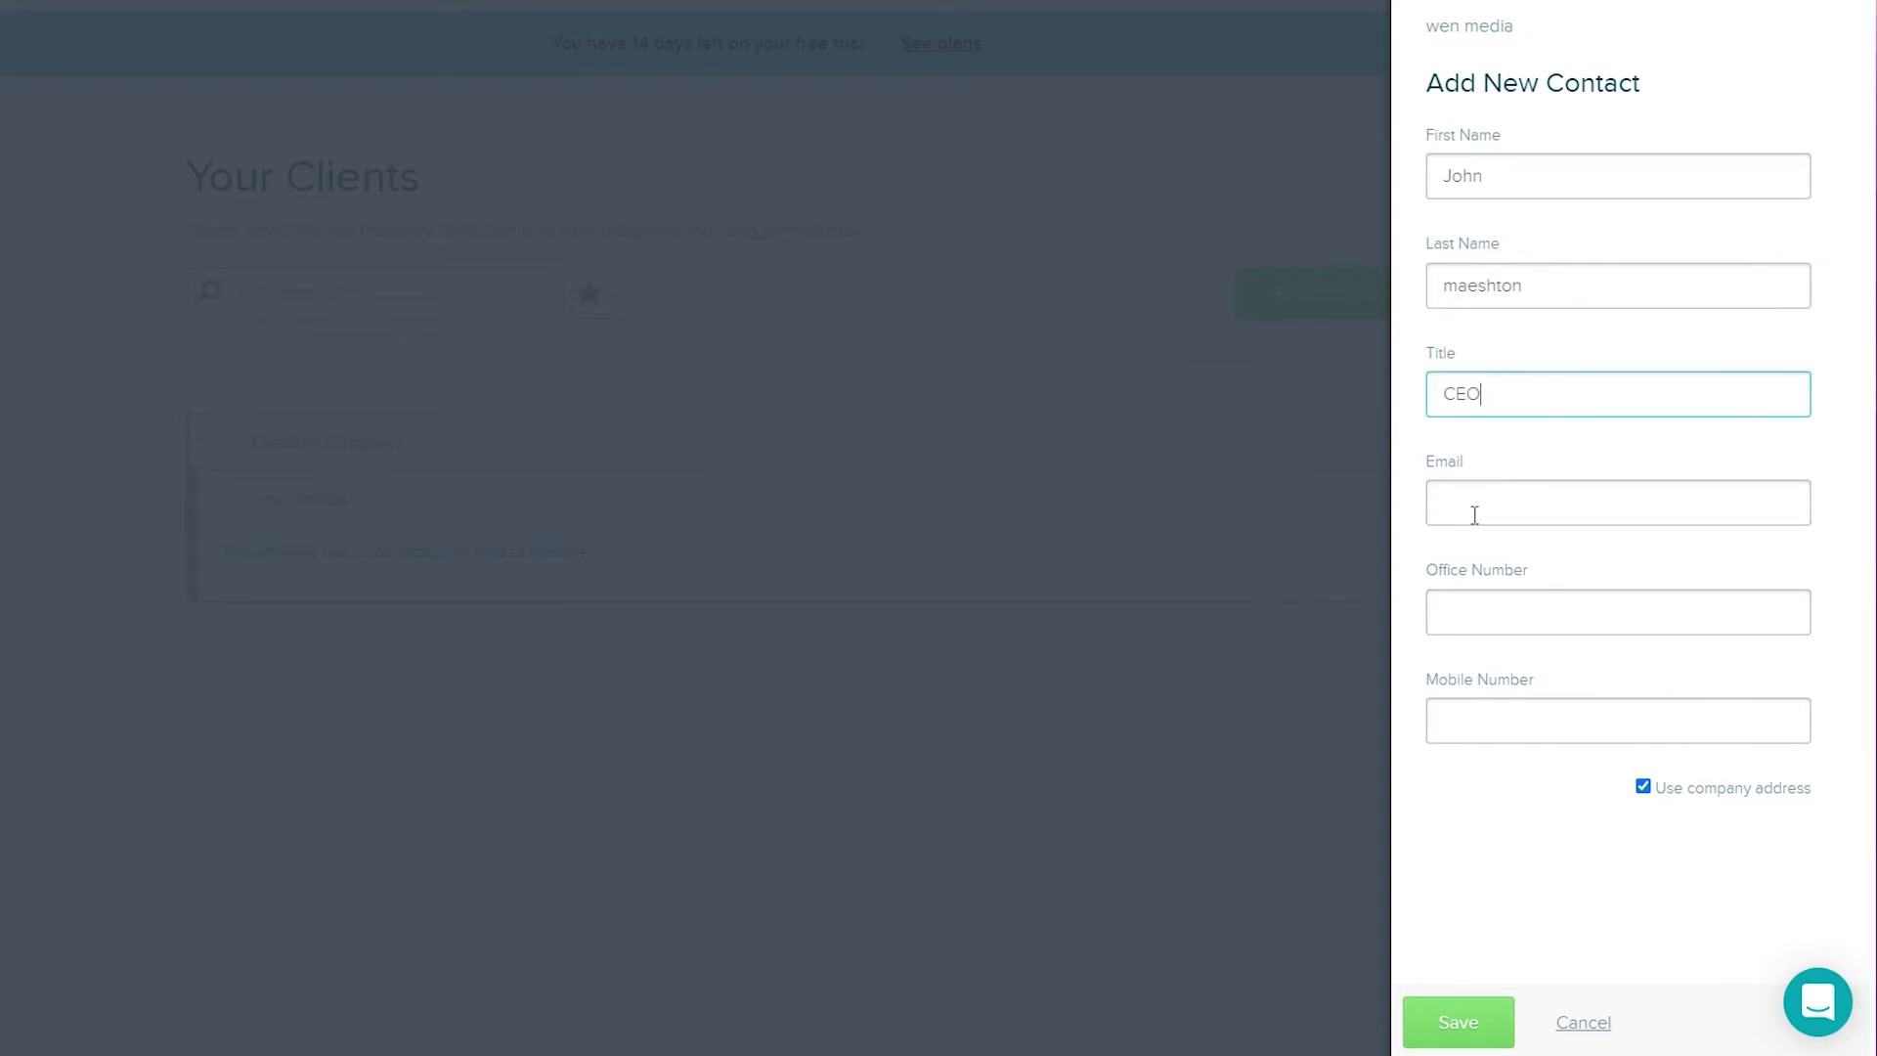
Paste the contact's e-mail, save the contact, and expand wen media to show it
{"action": "left_click", "coordinate": [1474, 513]}
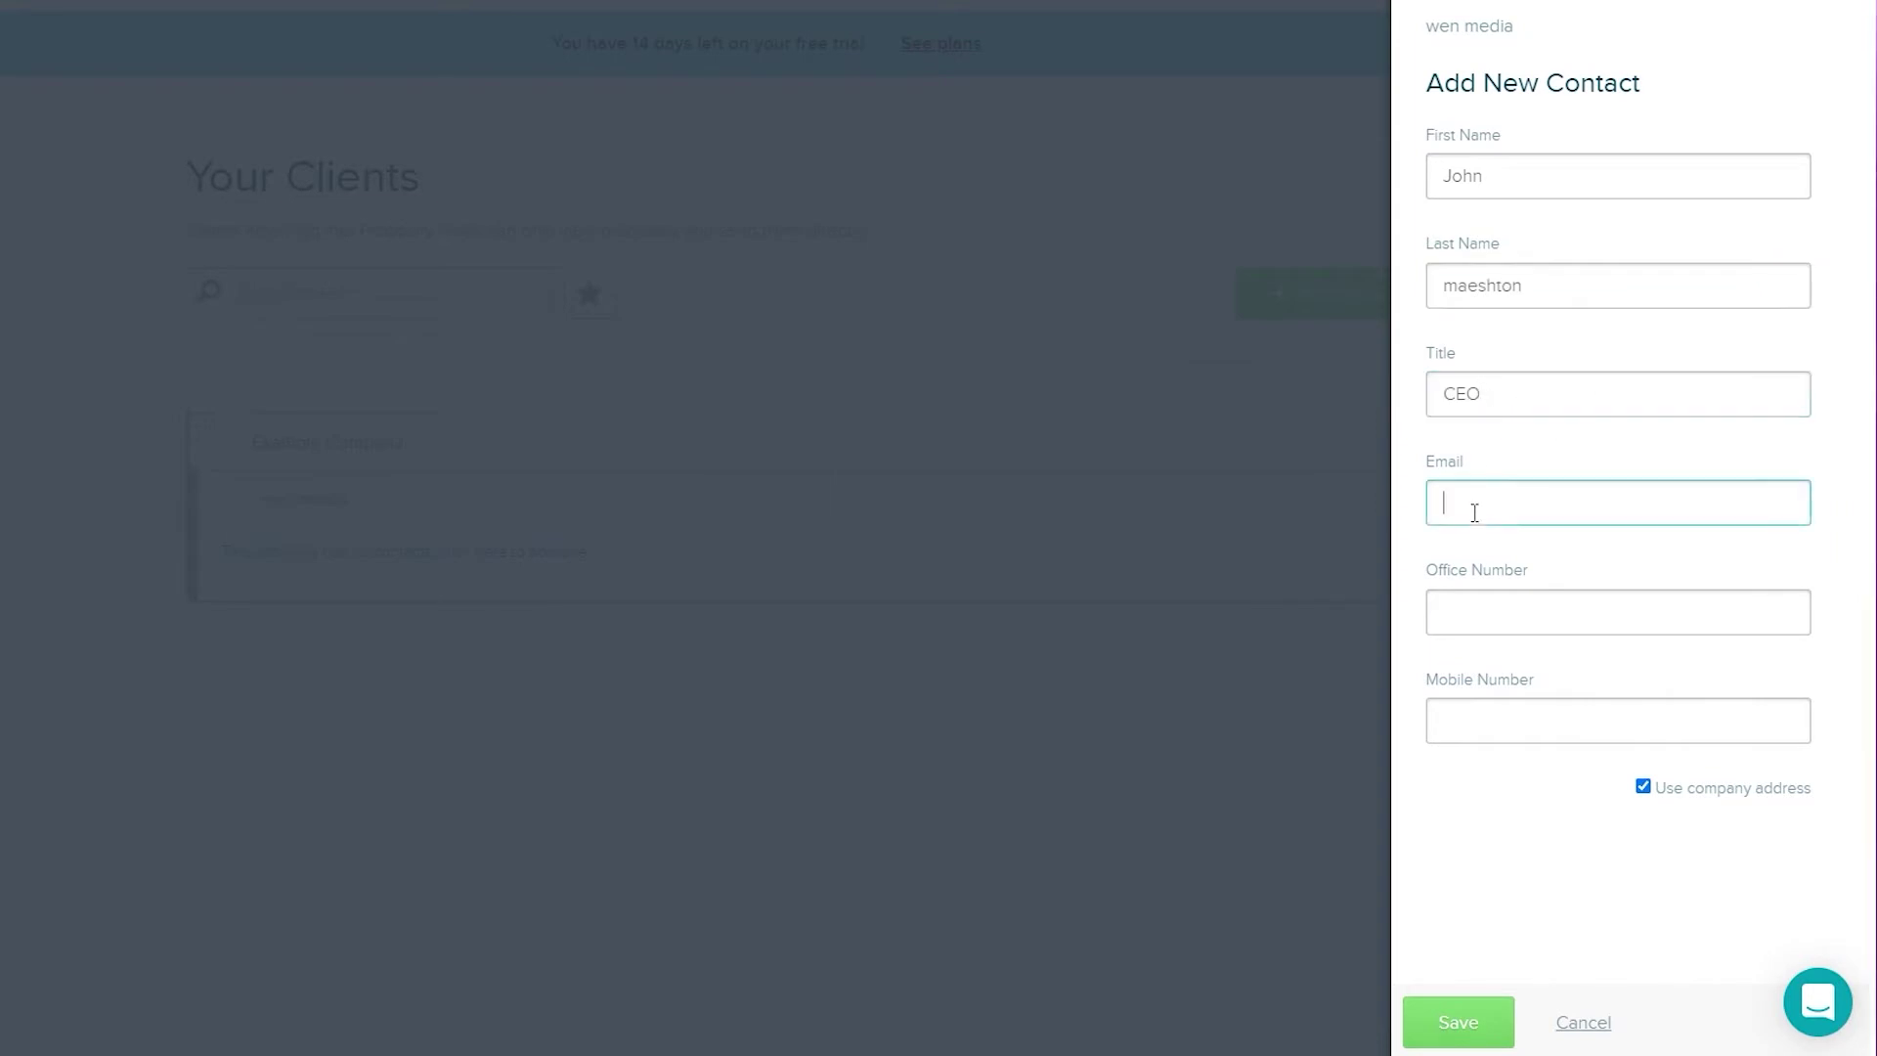
{"action": "left_click", "coordinate": [1538, 615]}
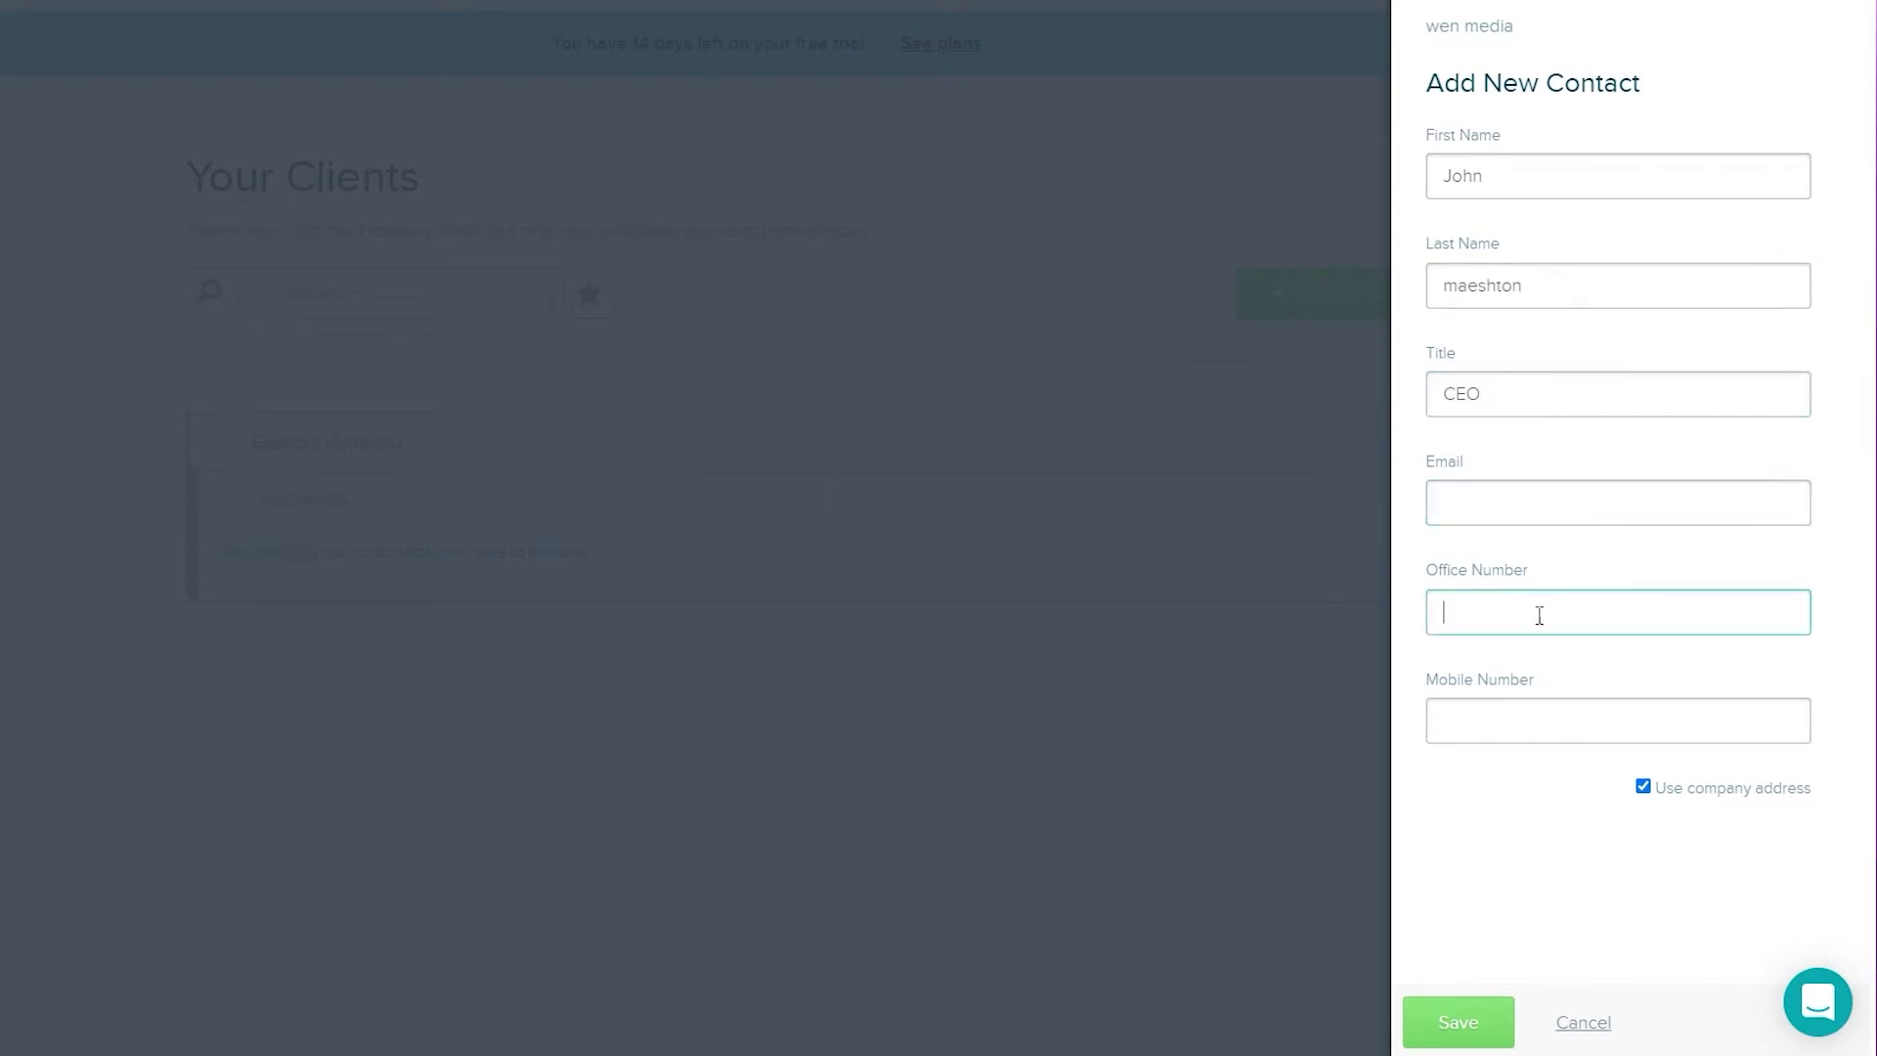
{"action": "left_click", "coordinate": [1457, 1024]}
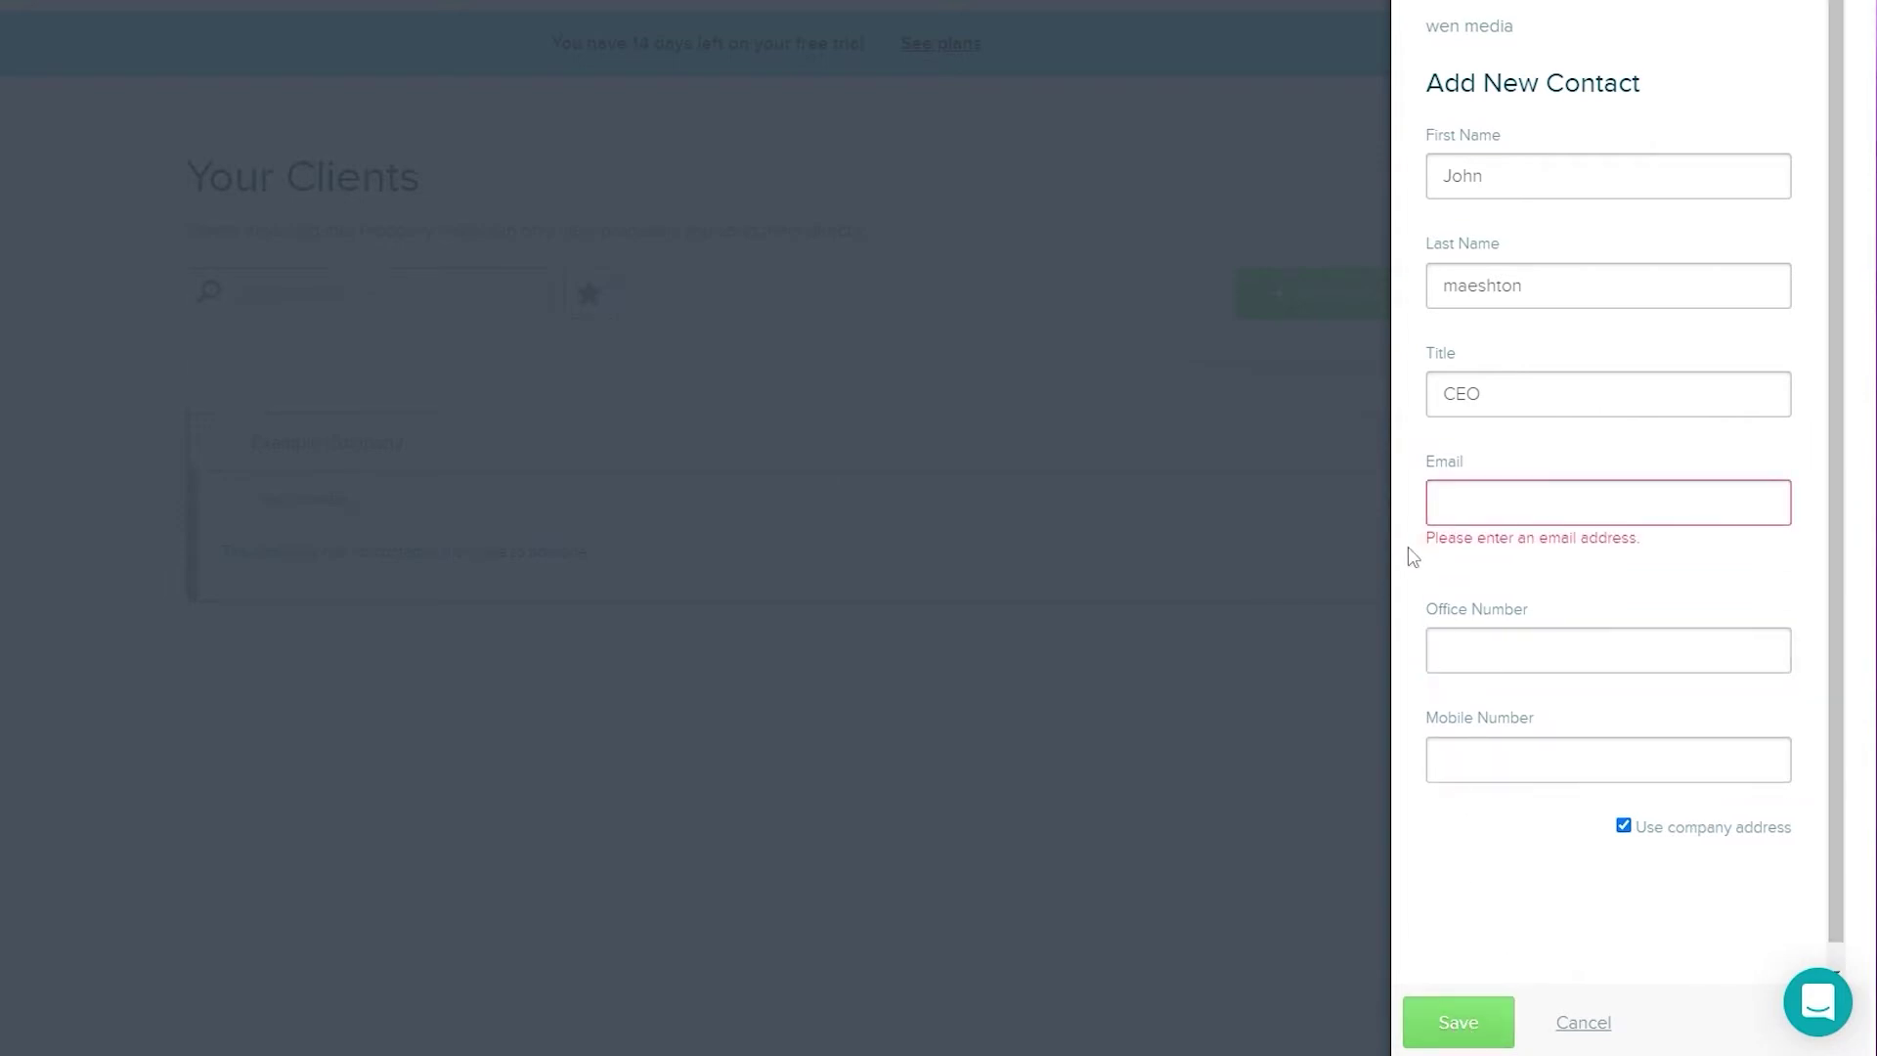
{"action": "key", "text": "ctrl+v"}
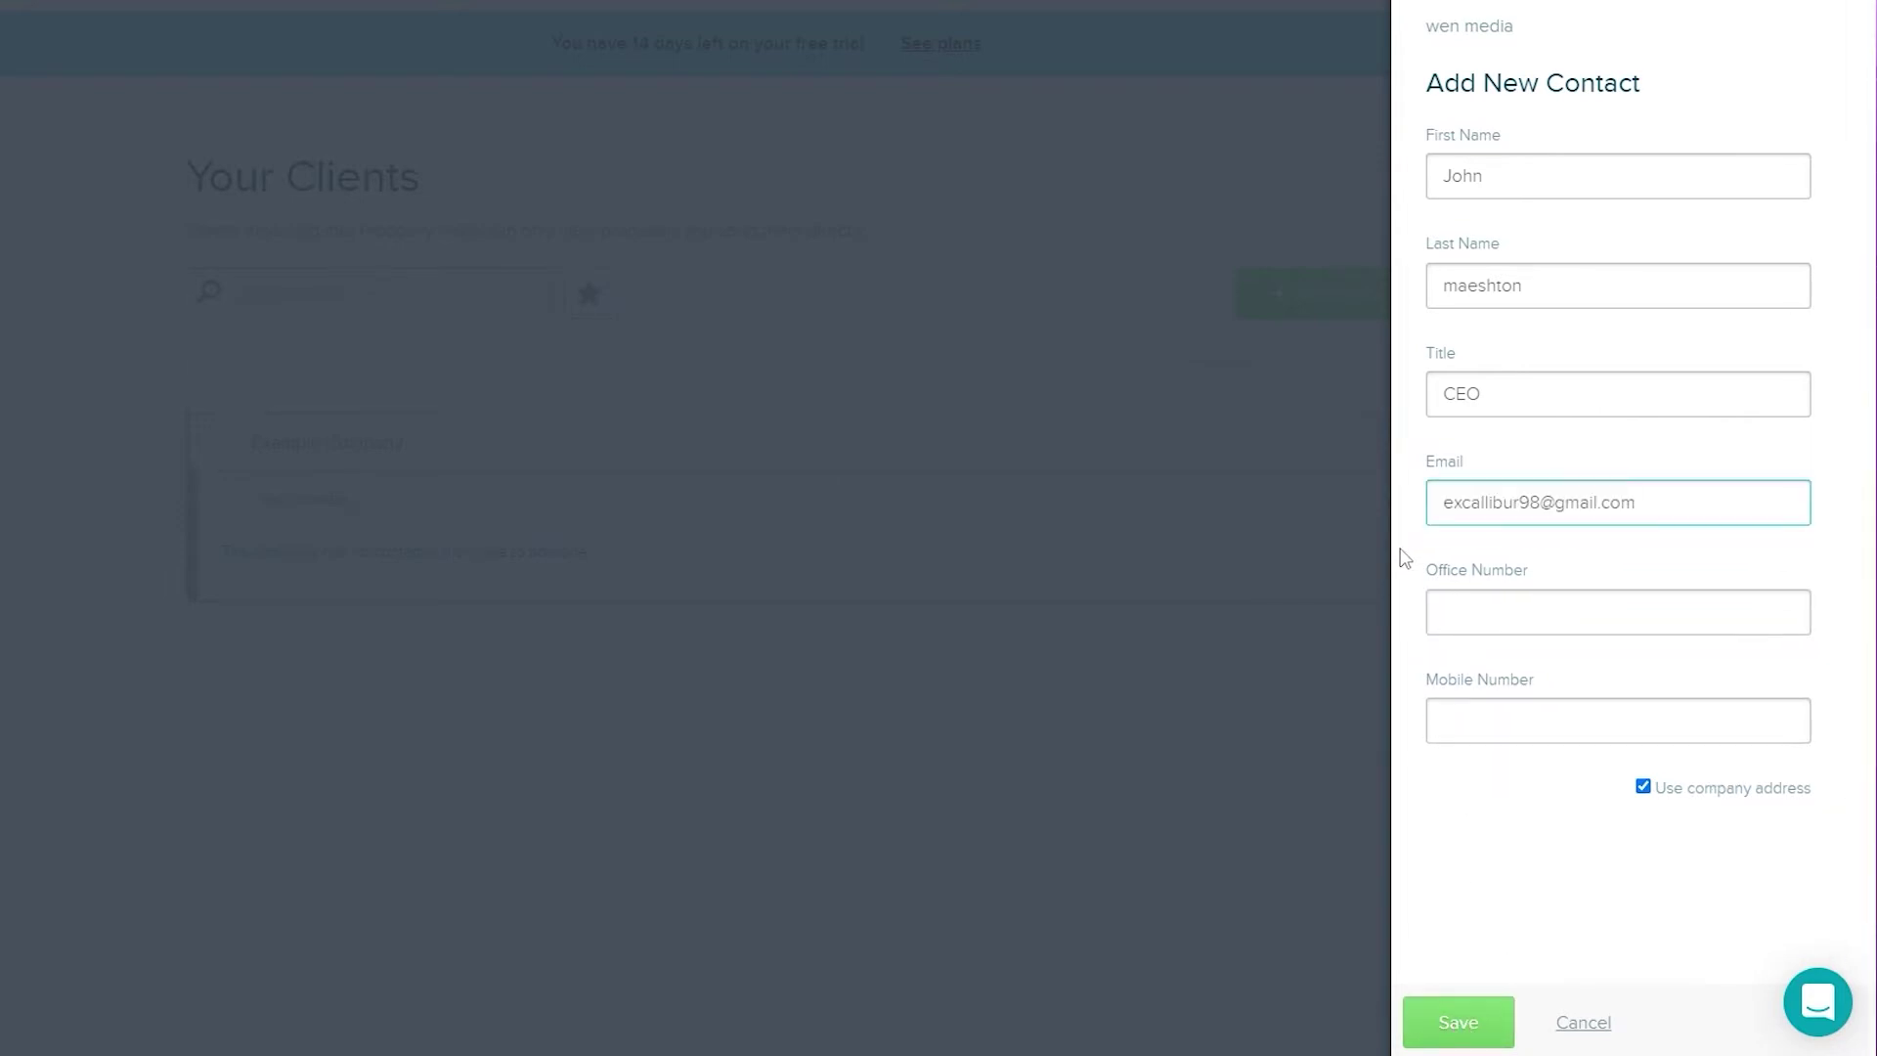
{"action": "left_click", "coordinate": [1450, 1024]}
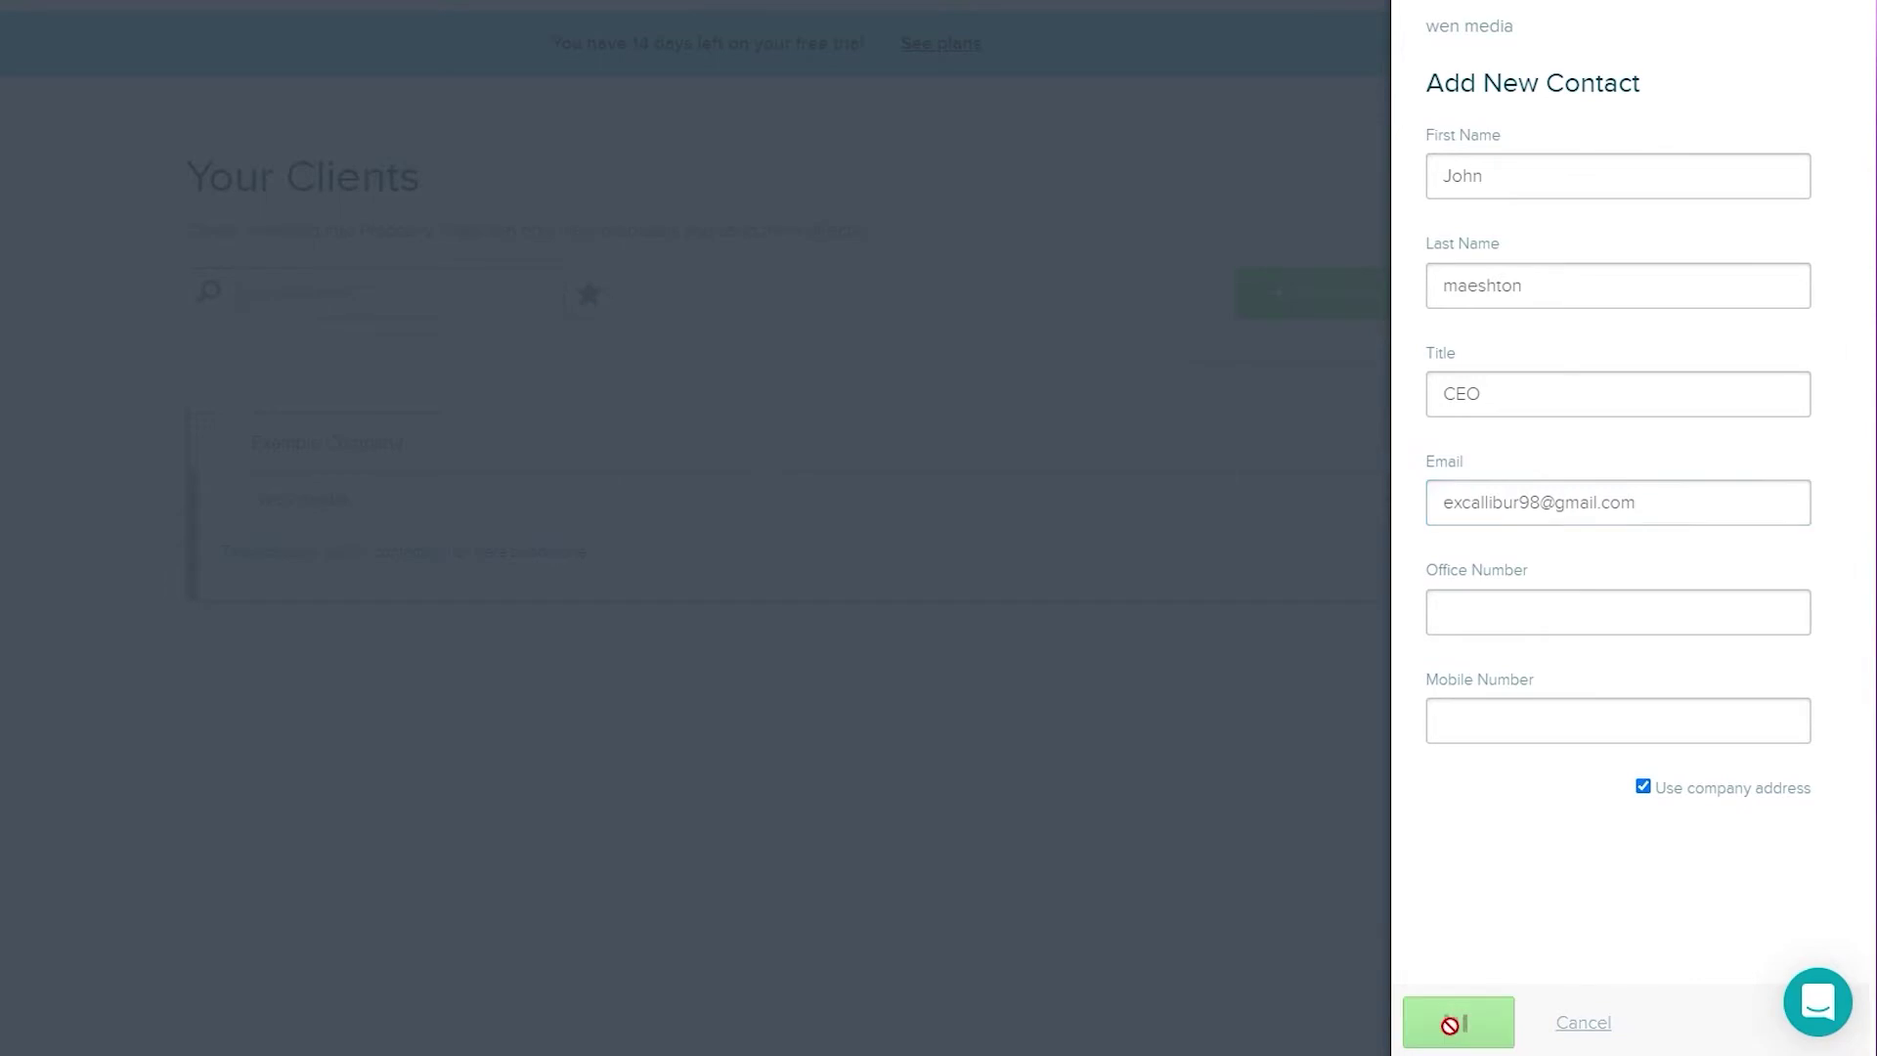
{"action": "left_click", "coordinate": [1622, 296]}
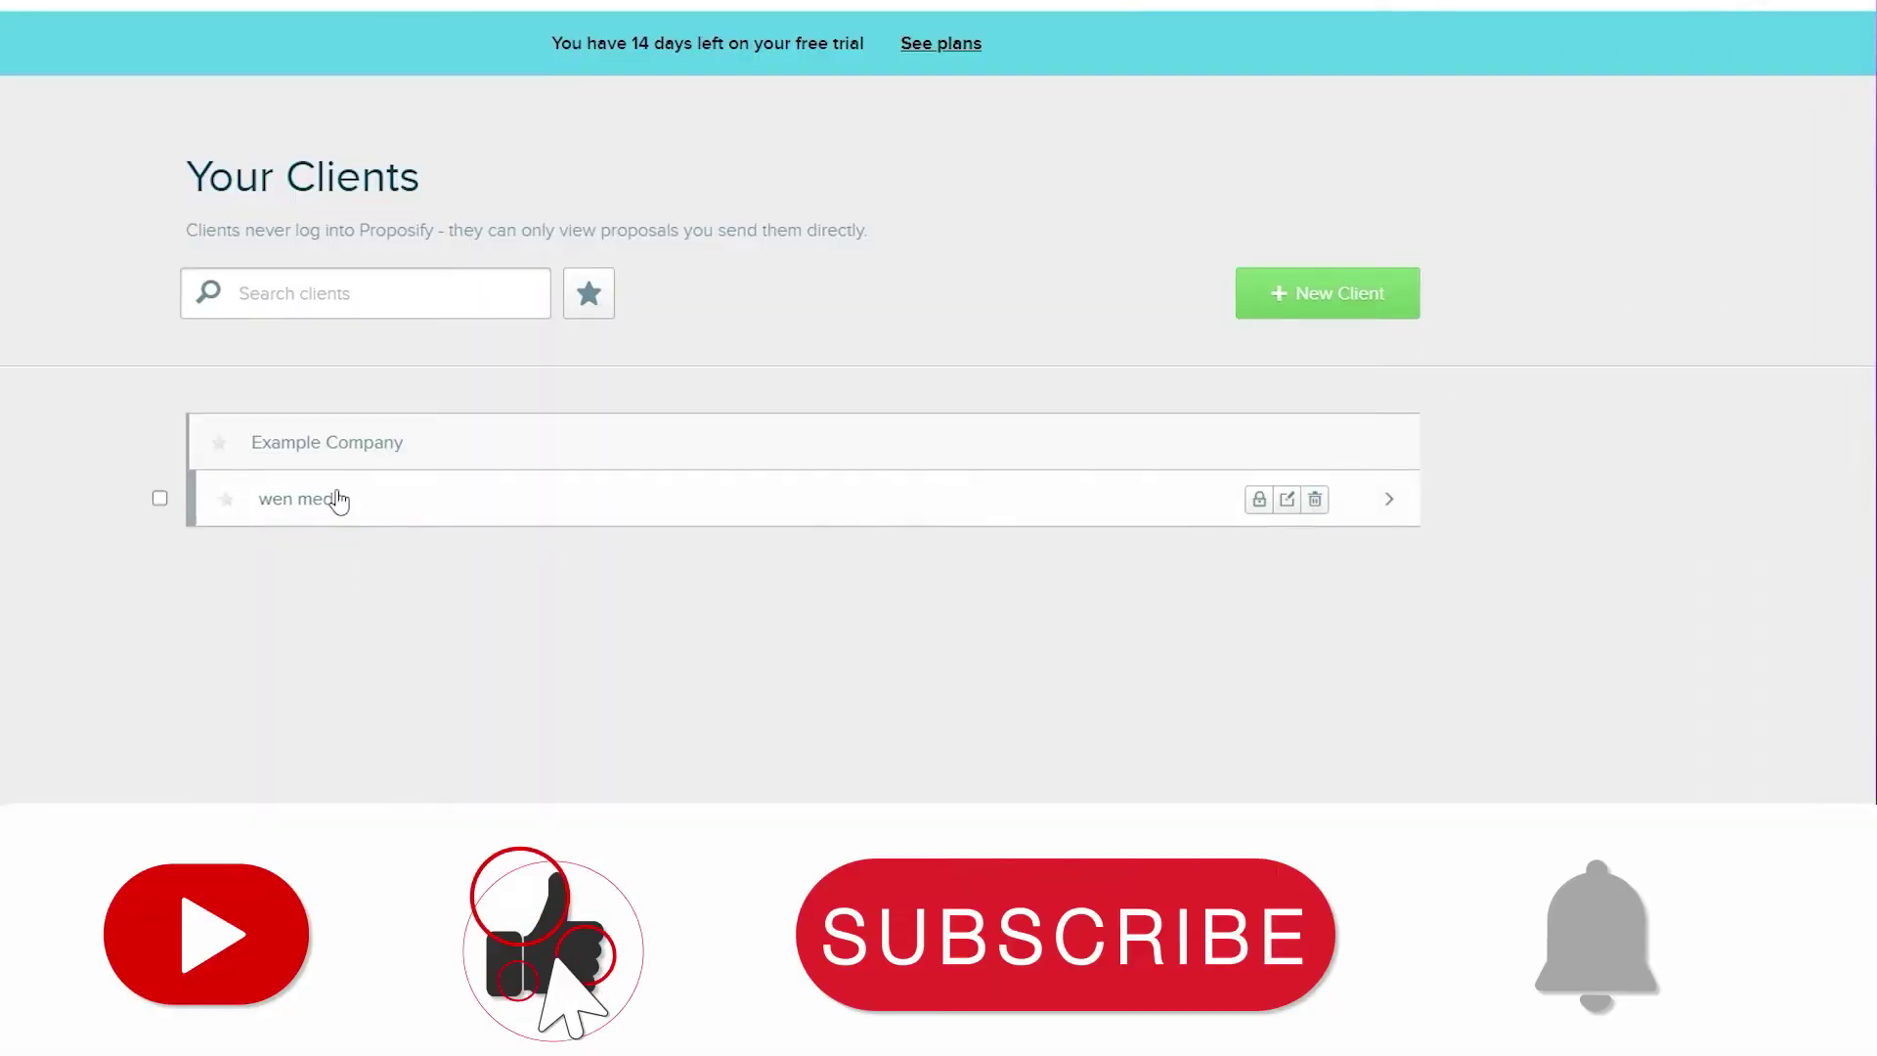
{"action": "left_click", "coordinate": [339, 500]}
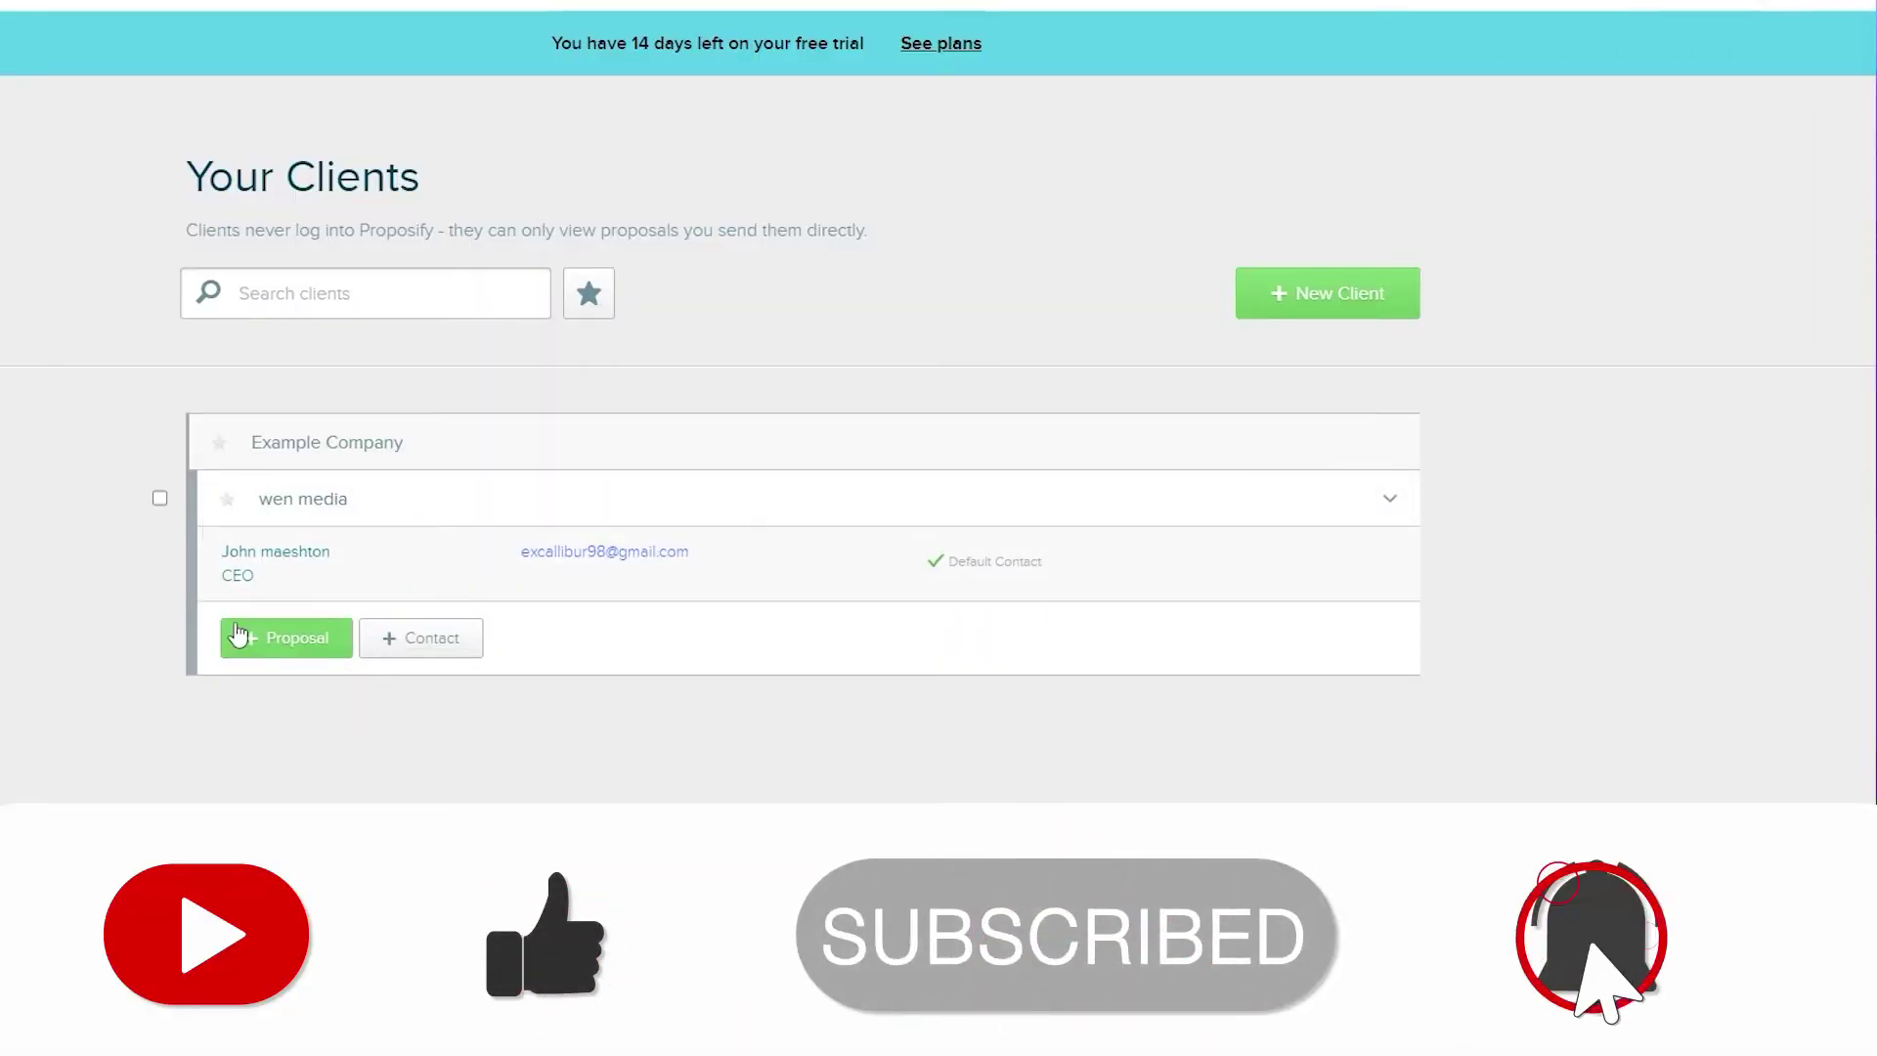
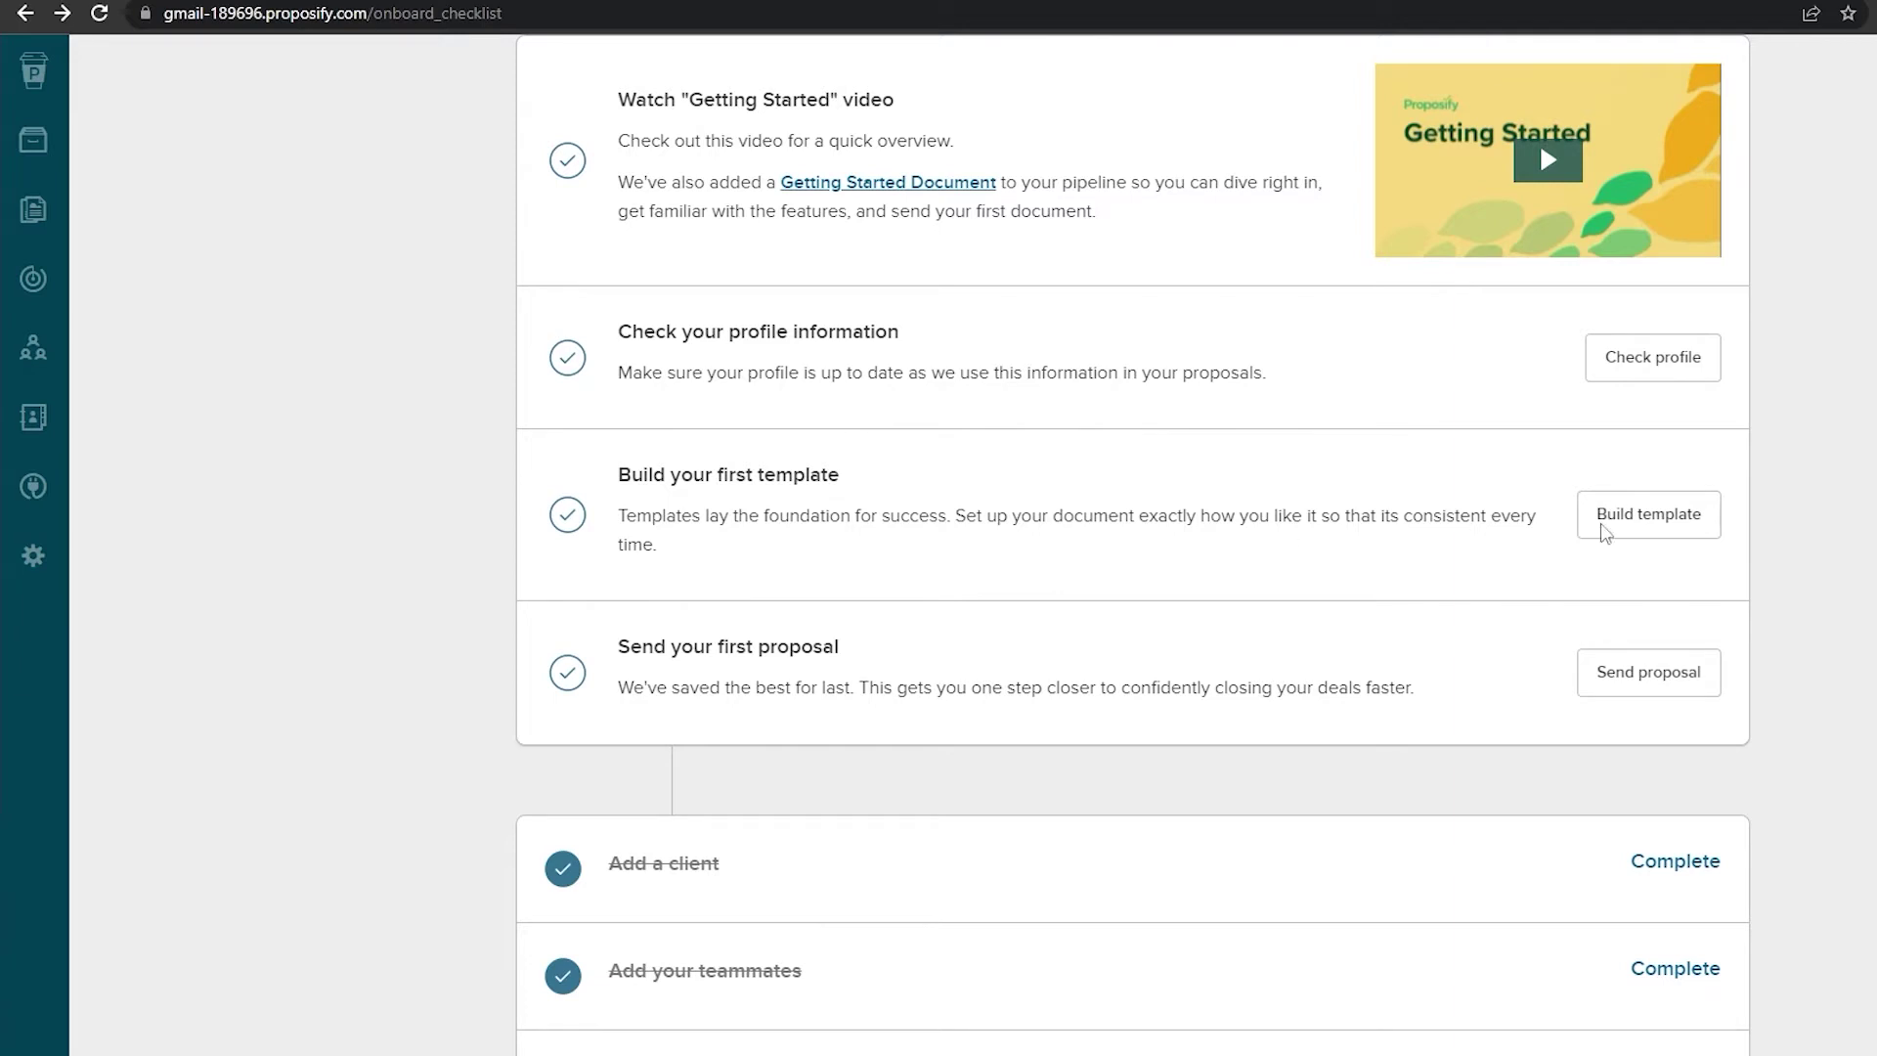
Build a new template from the starter template and accept the black Daily Fashion brand colour
{"action": "left_click", "coordinate": [1701, 526]}
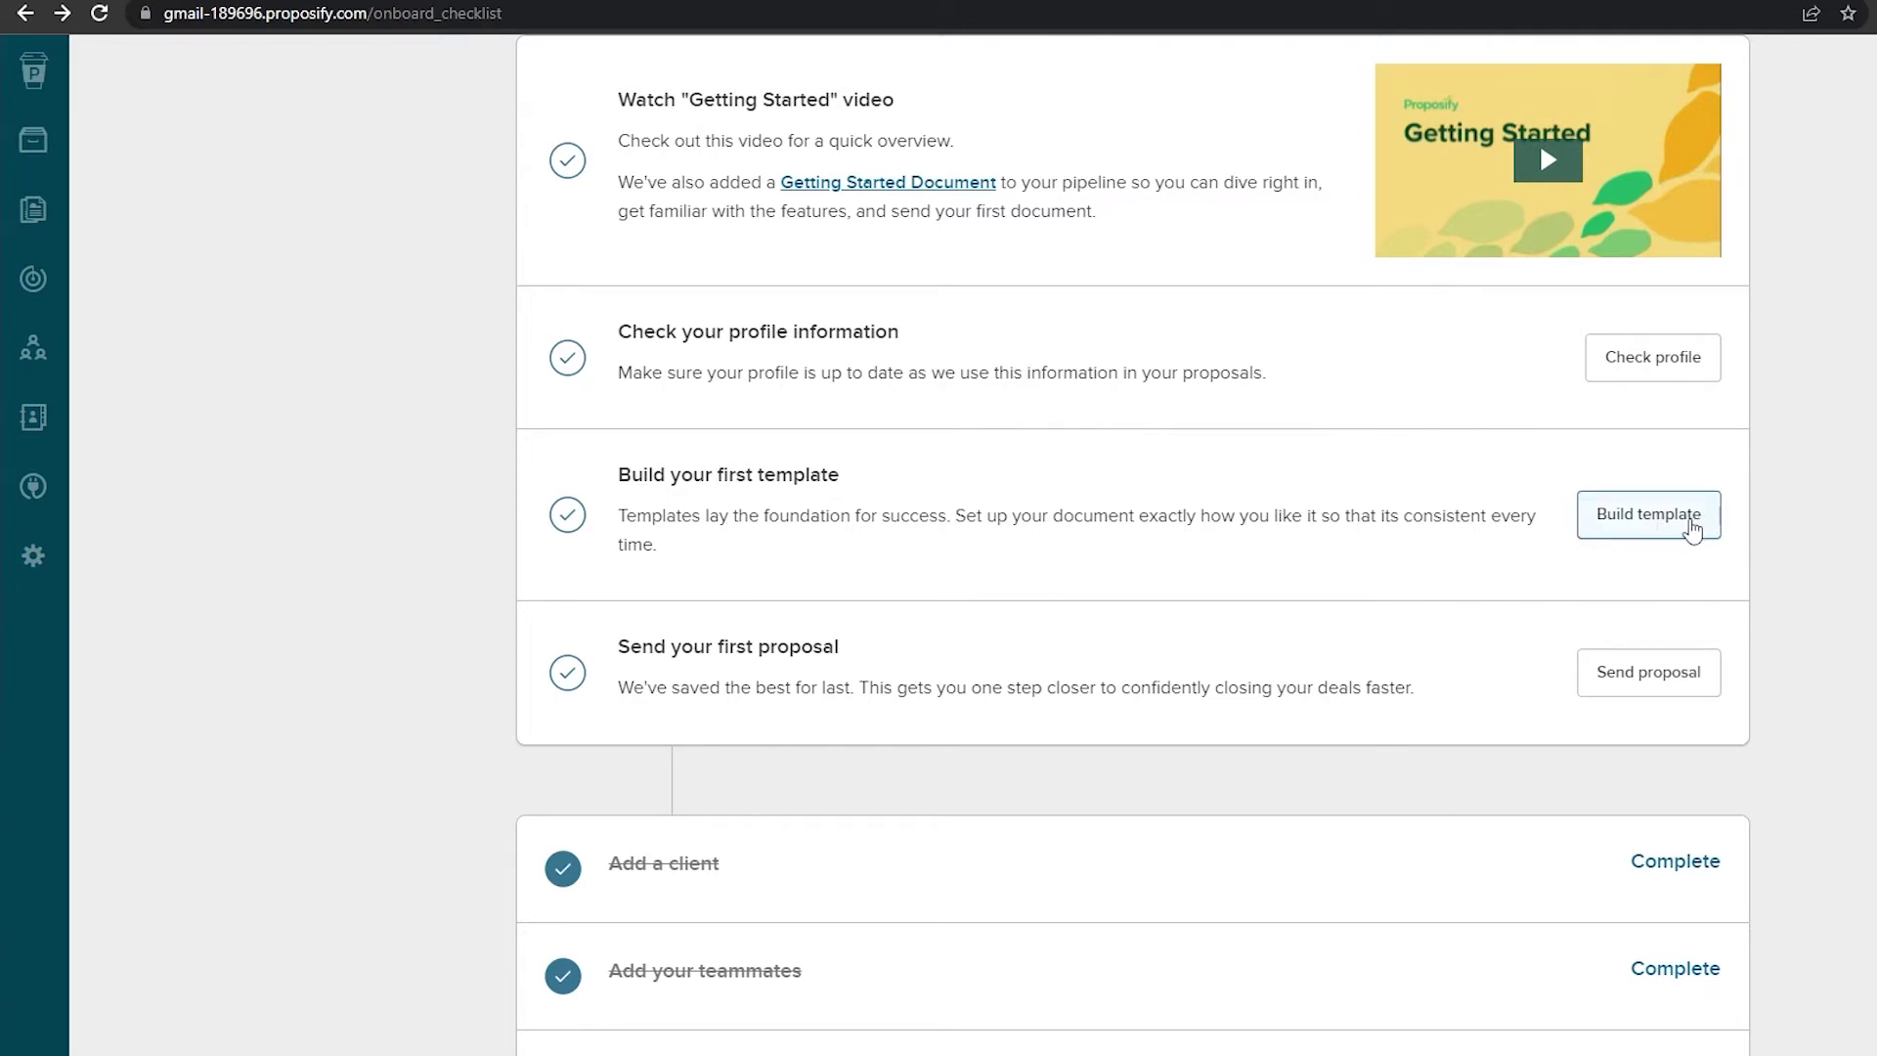
{"action": "left_click", "coordinate": [758, 526]}
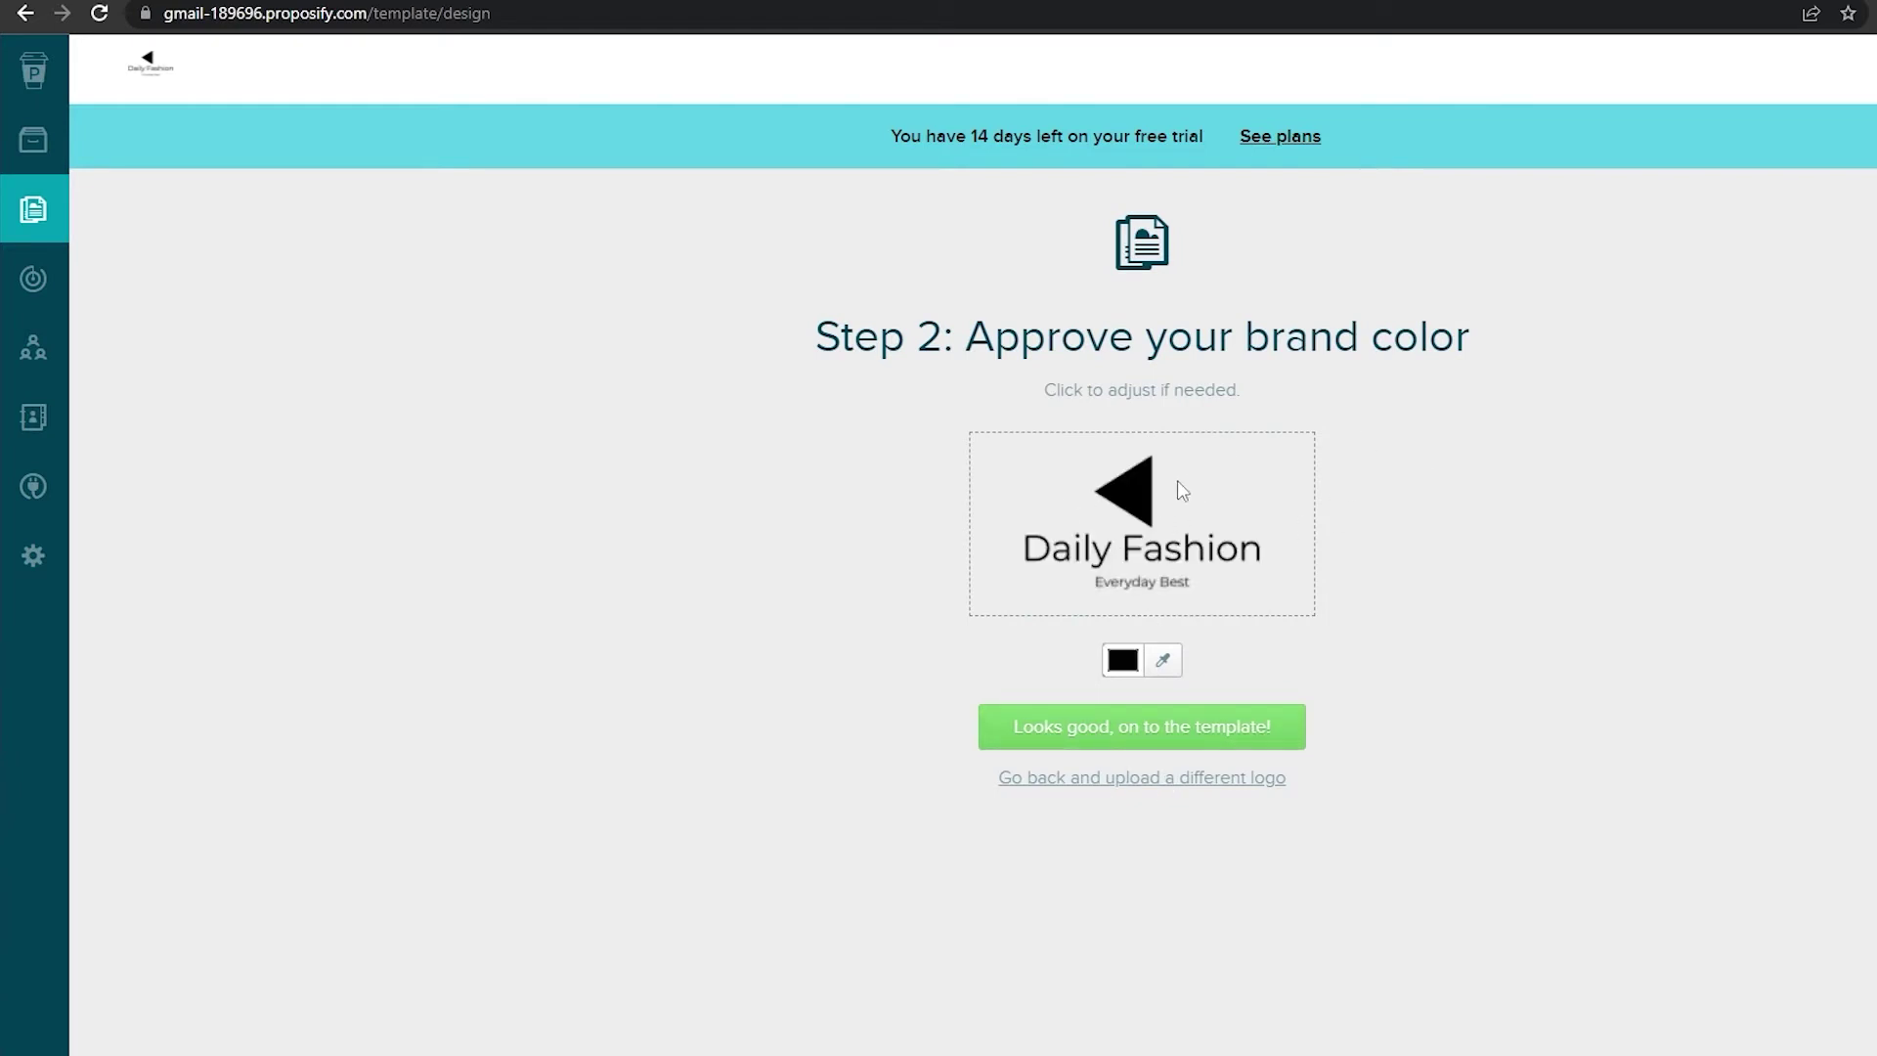
{"action": "left_click", "coordinate": [1141, 745]}
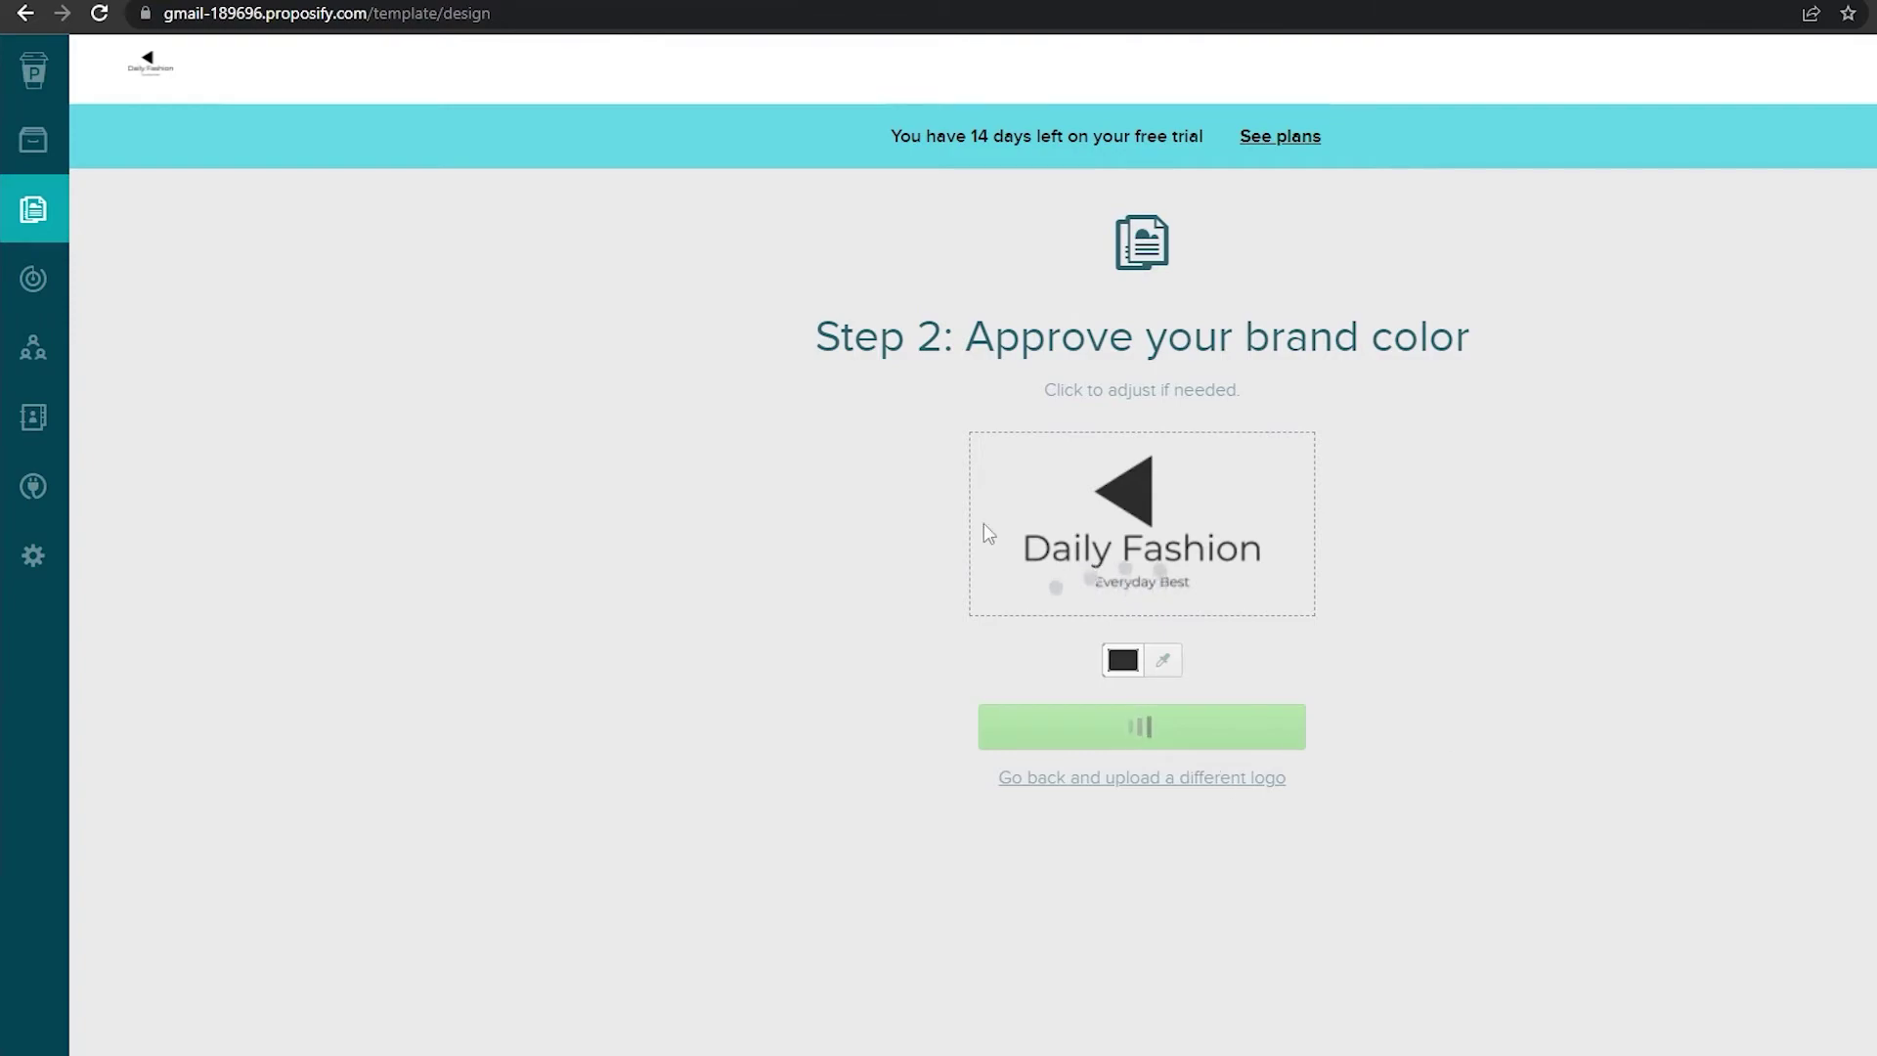
{"action": "scroll", "coordinate": [868, 533], "scroll_direction": "down", "scroll_amount": 7}
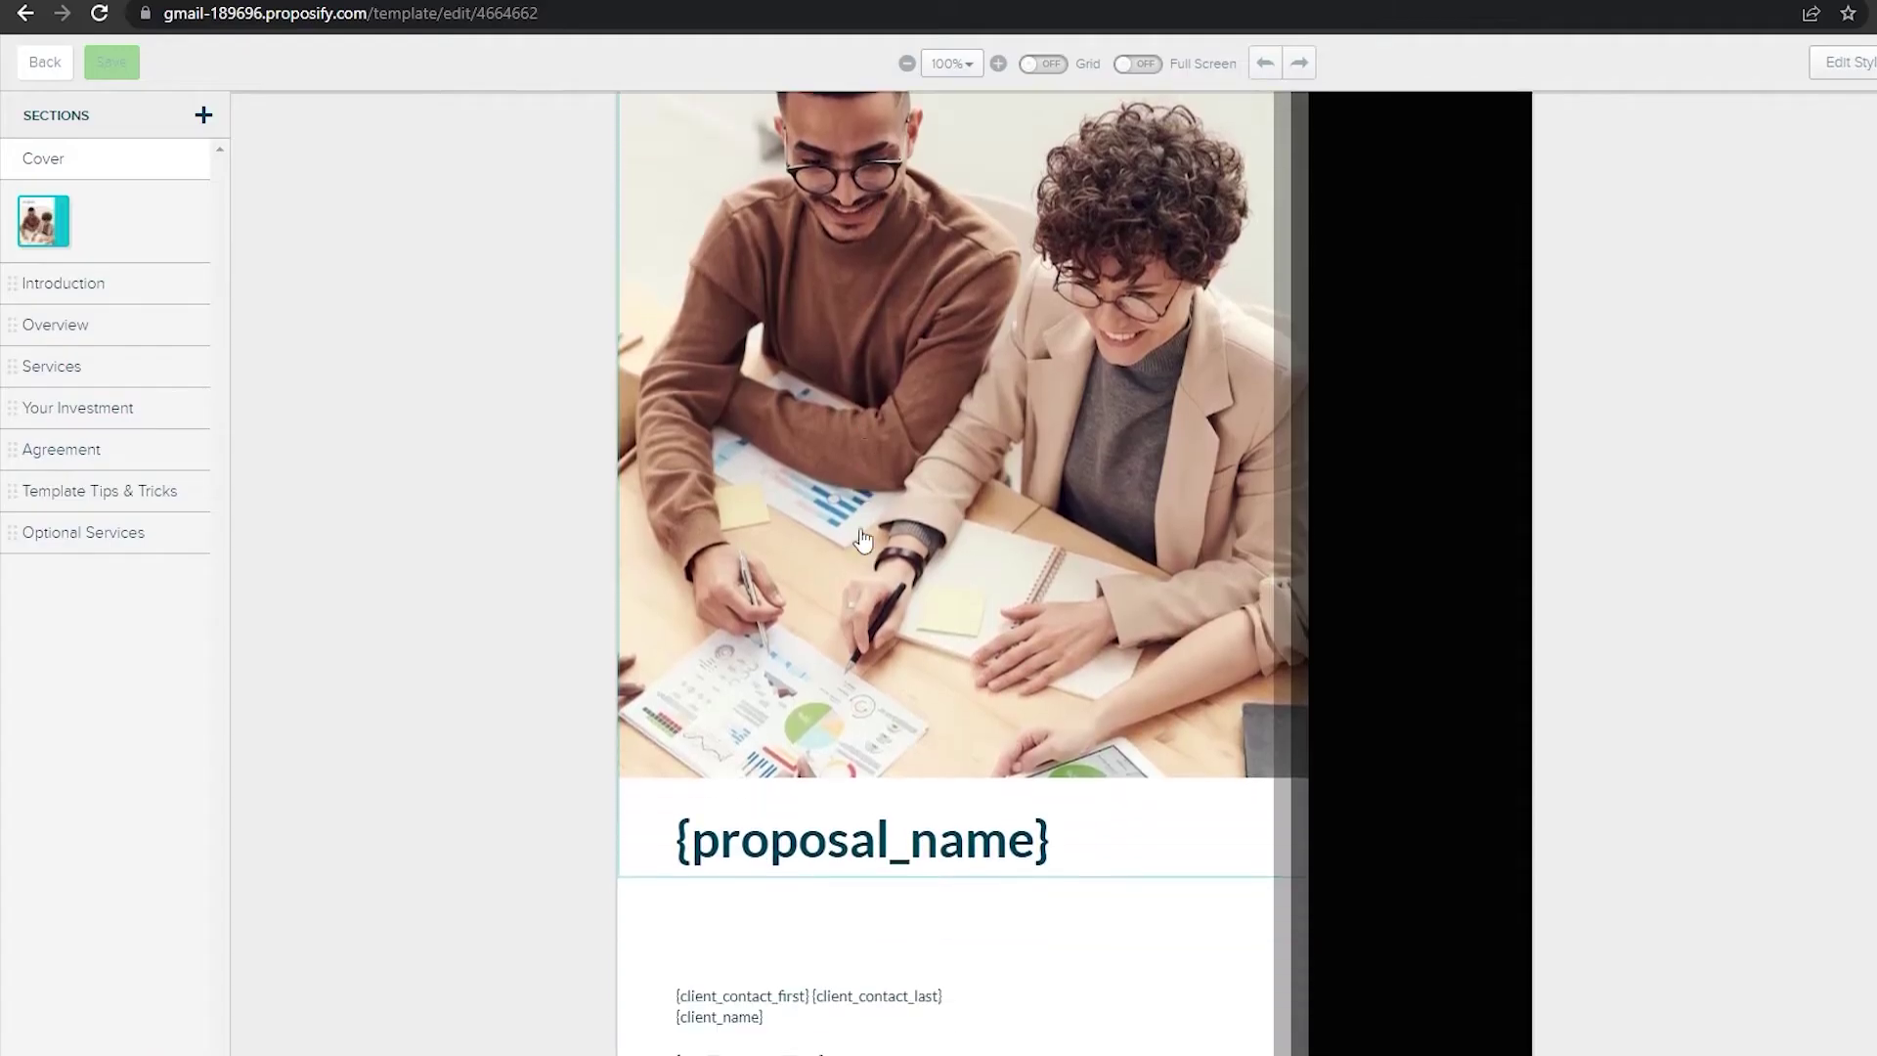
{"action": "scroll", "coordinate": [1256, 664], "scroll_direction": "down", "scroll_amount": 17}
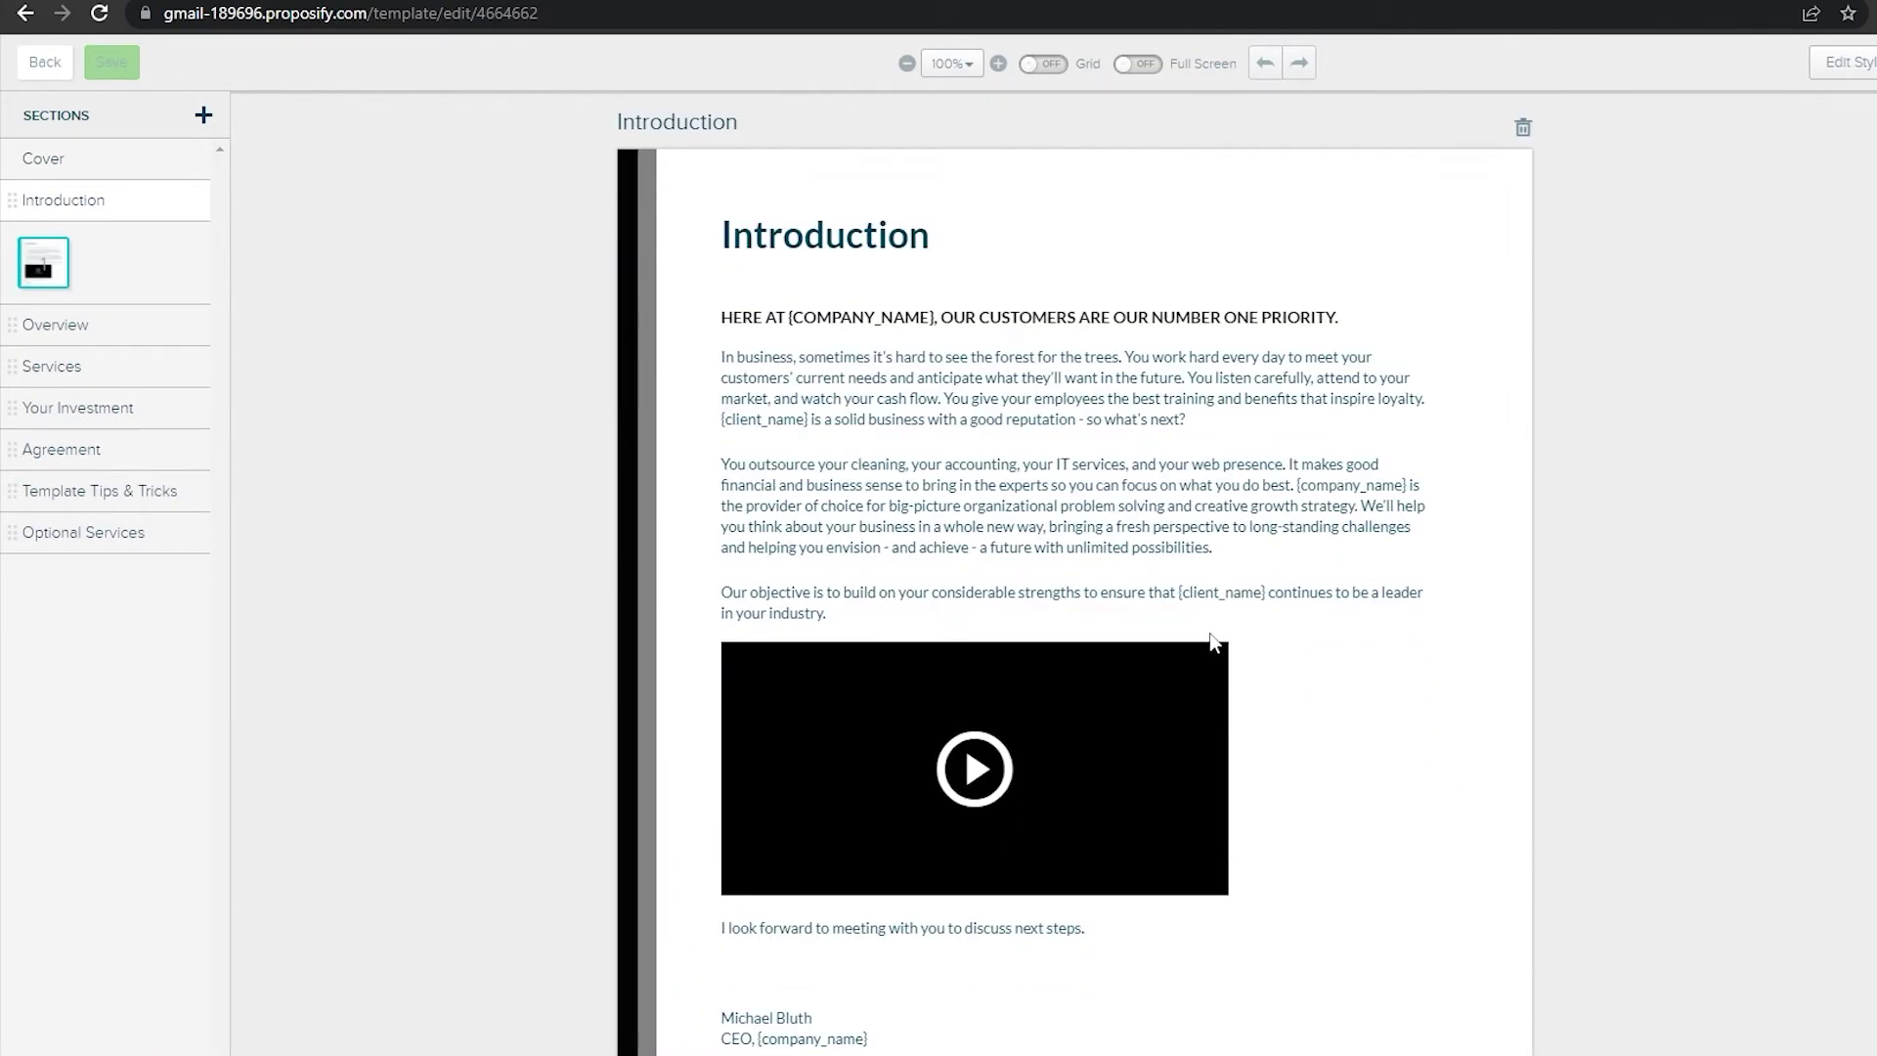
{"action": "scroll", "coordinate": [1229, 637], "scroll_direction": "down", "scroll_amount": 13}
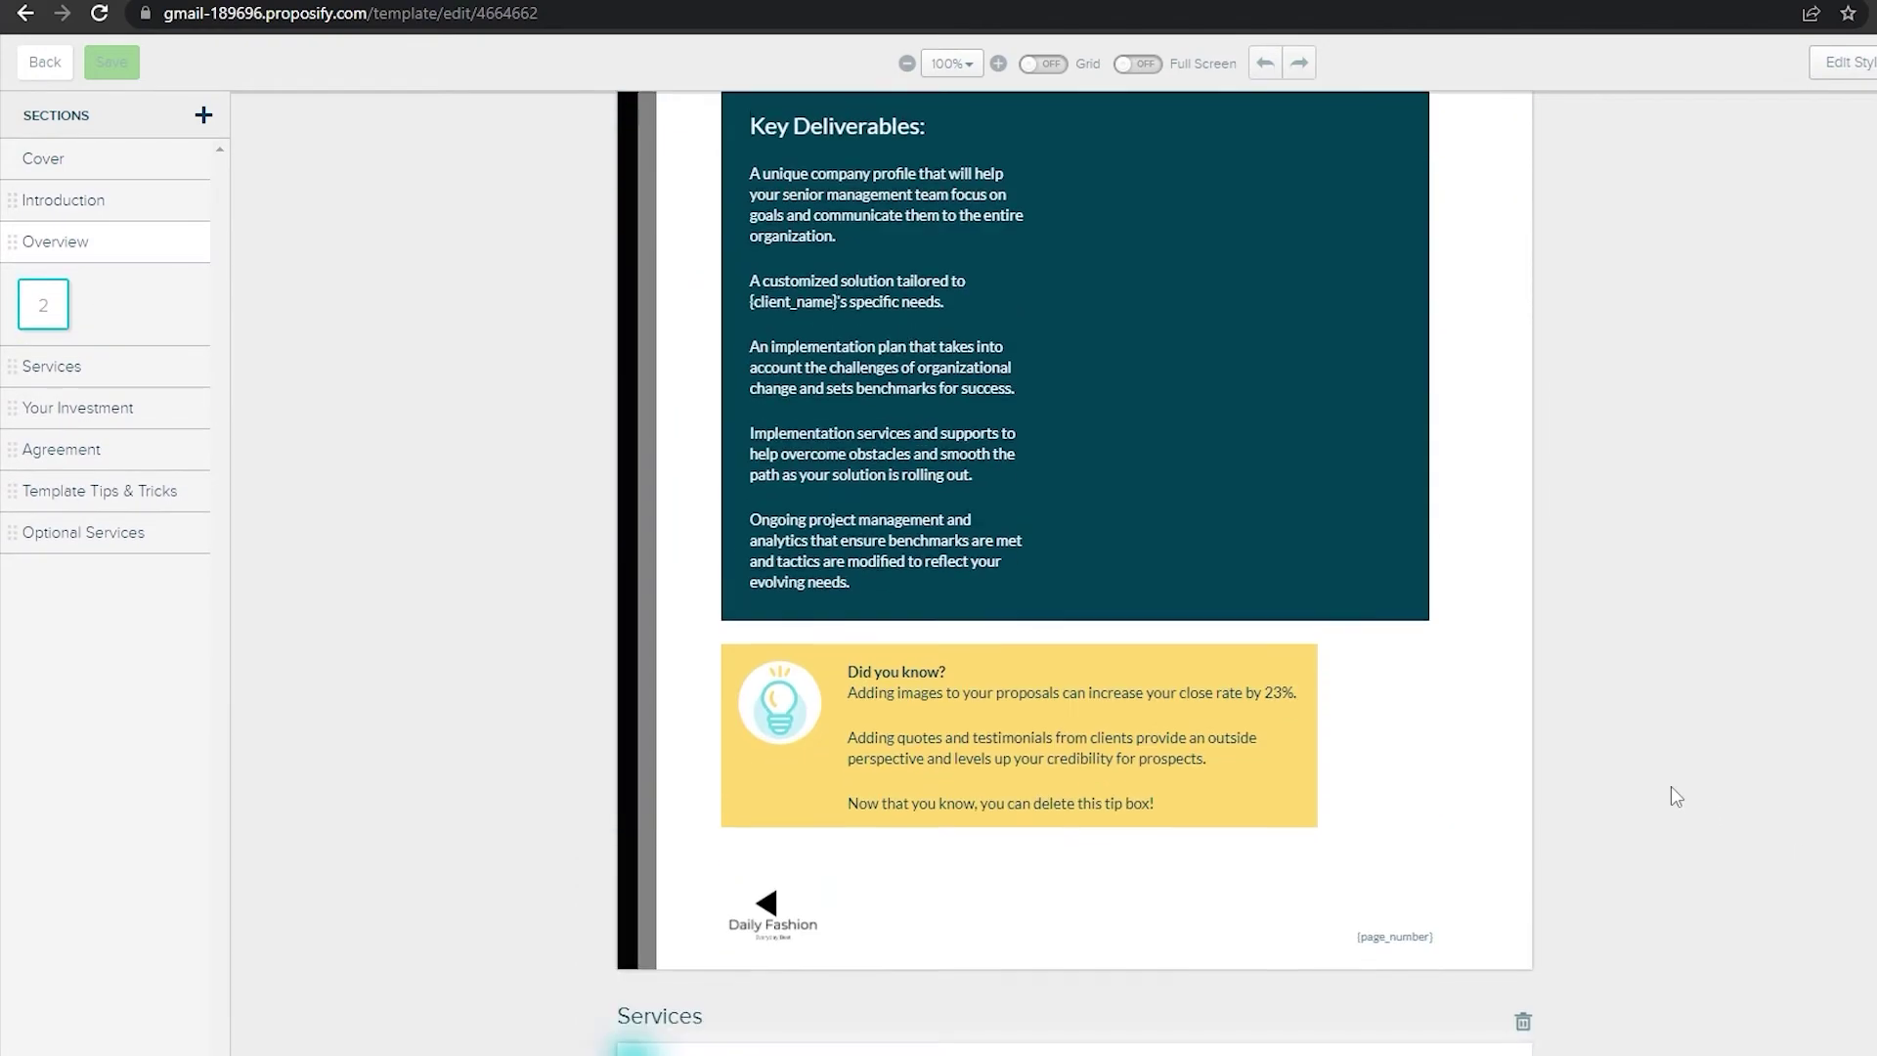
{"action": "scroll", "coordinate": [1667, 790], "scroll_direction": "up", "scroll_amount": 20}
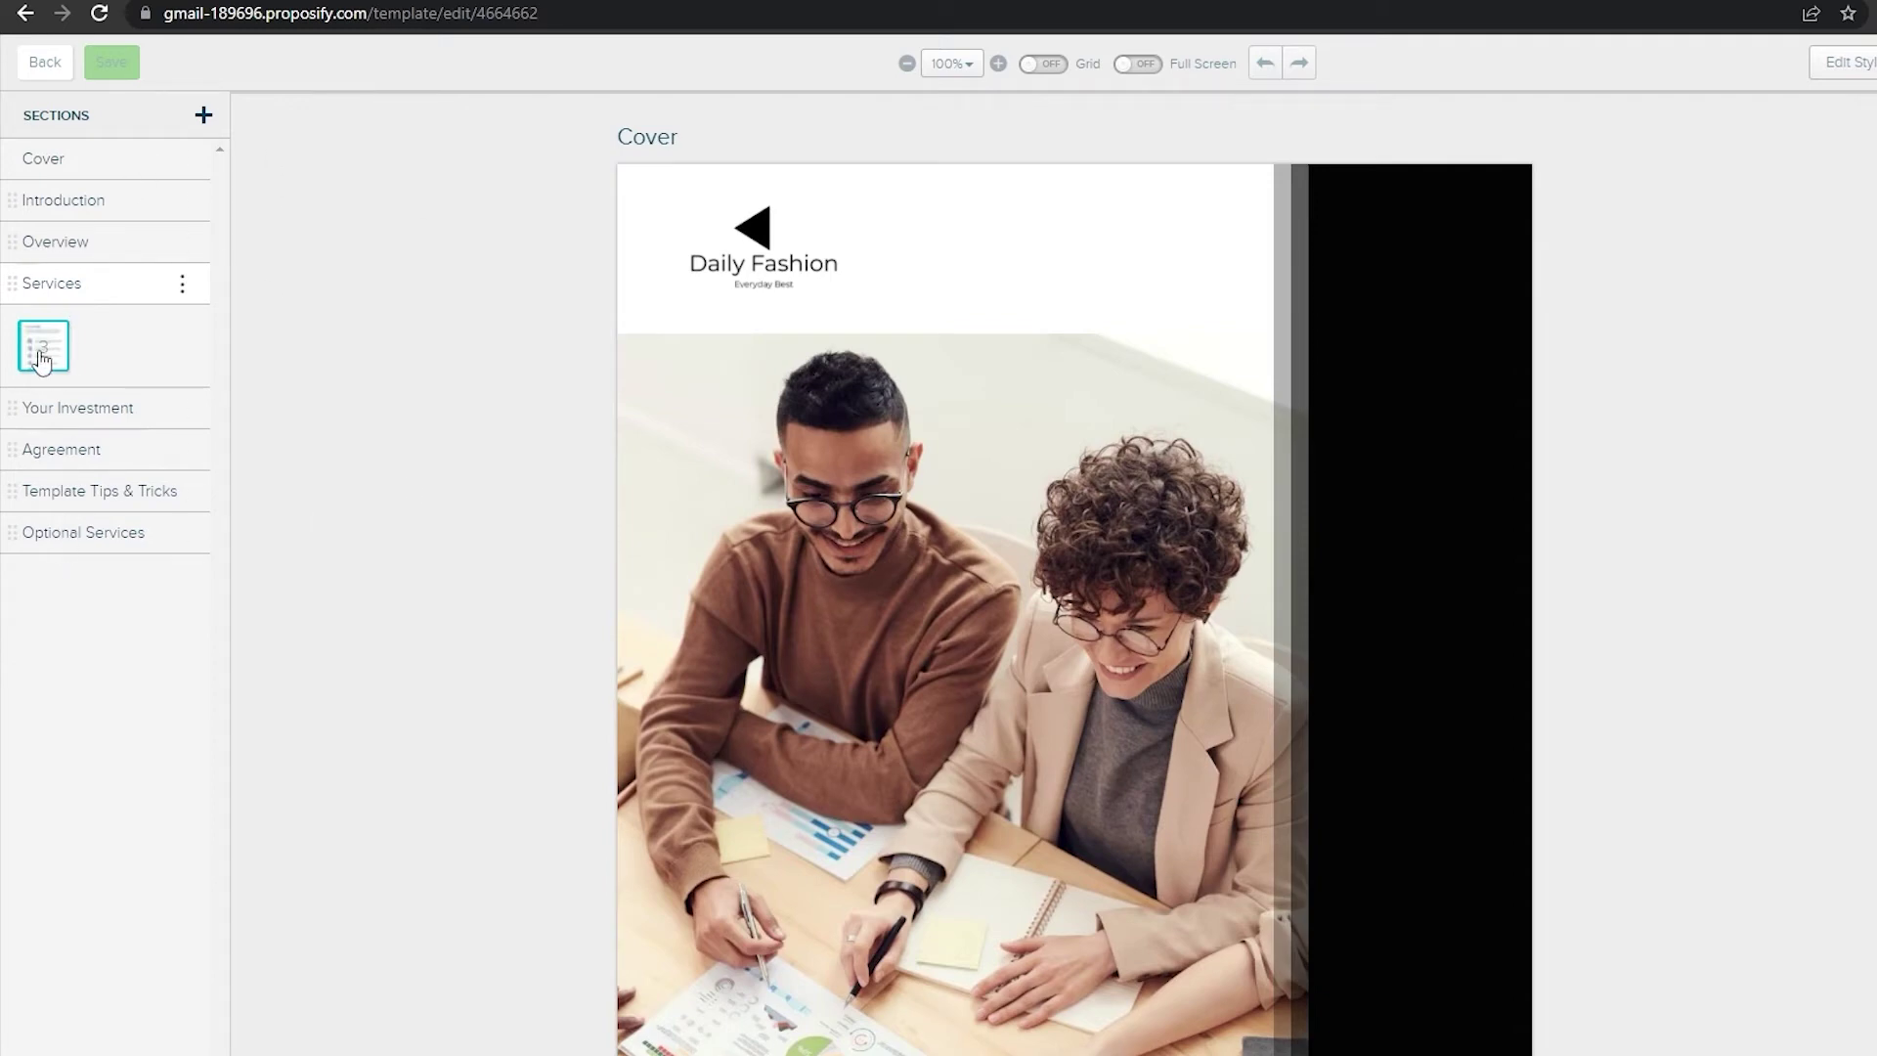
{"action": "left_click", "coordinate": [59, 159]}
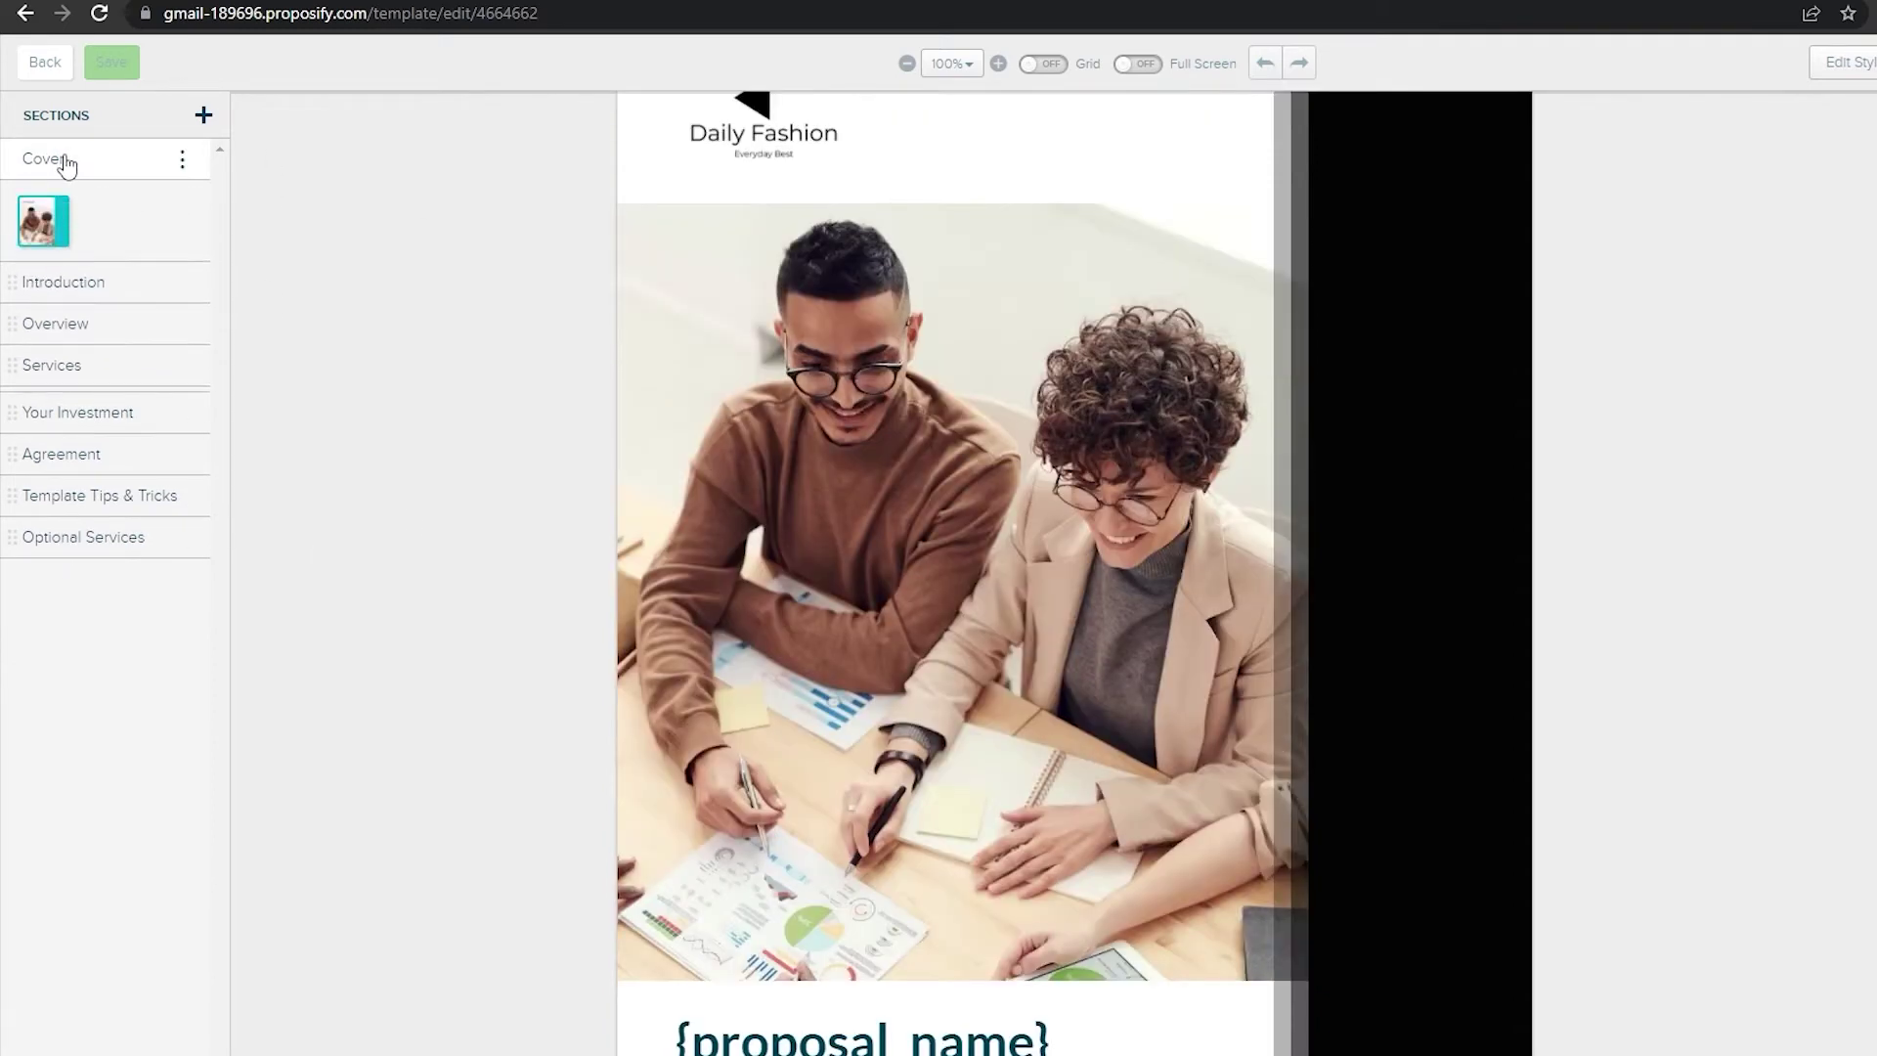
{"action": "left_click", "coordinate": [75, 294]}
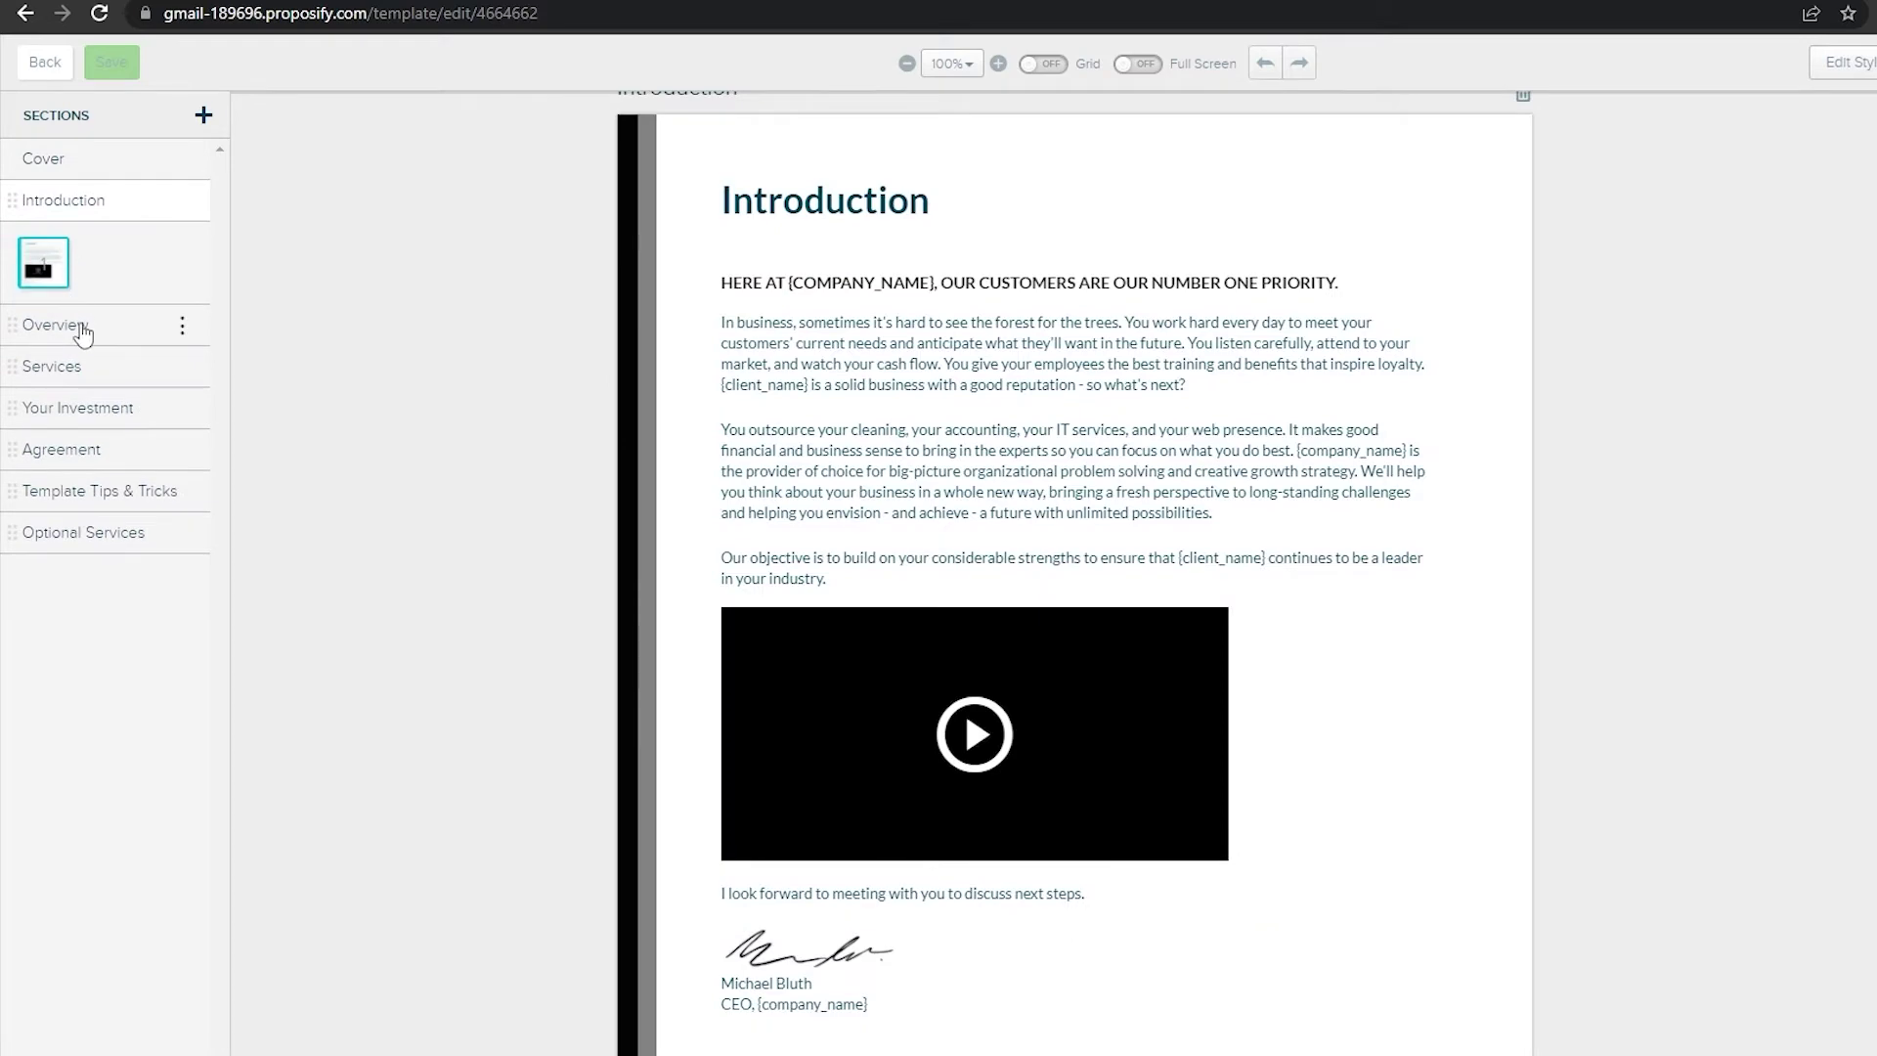
{"action": "left_click", "coordinate": [83, 322]}
{"action": "left_click", "coordinate": [84, 370]}
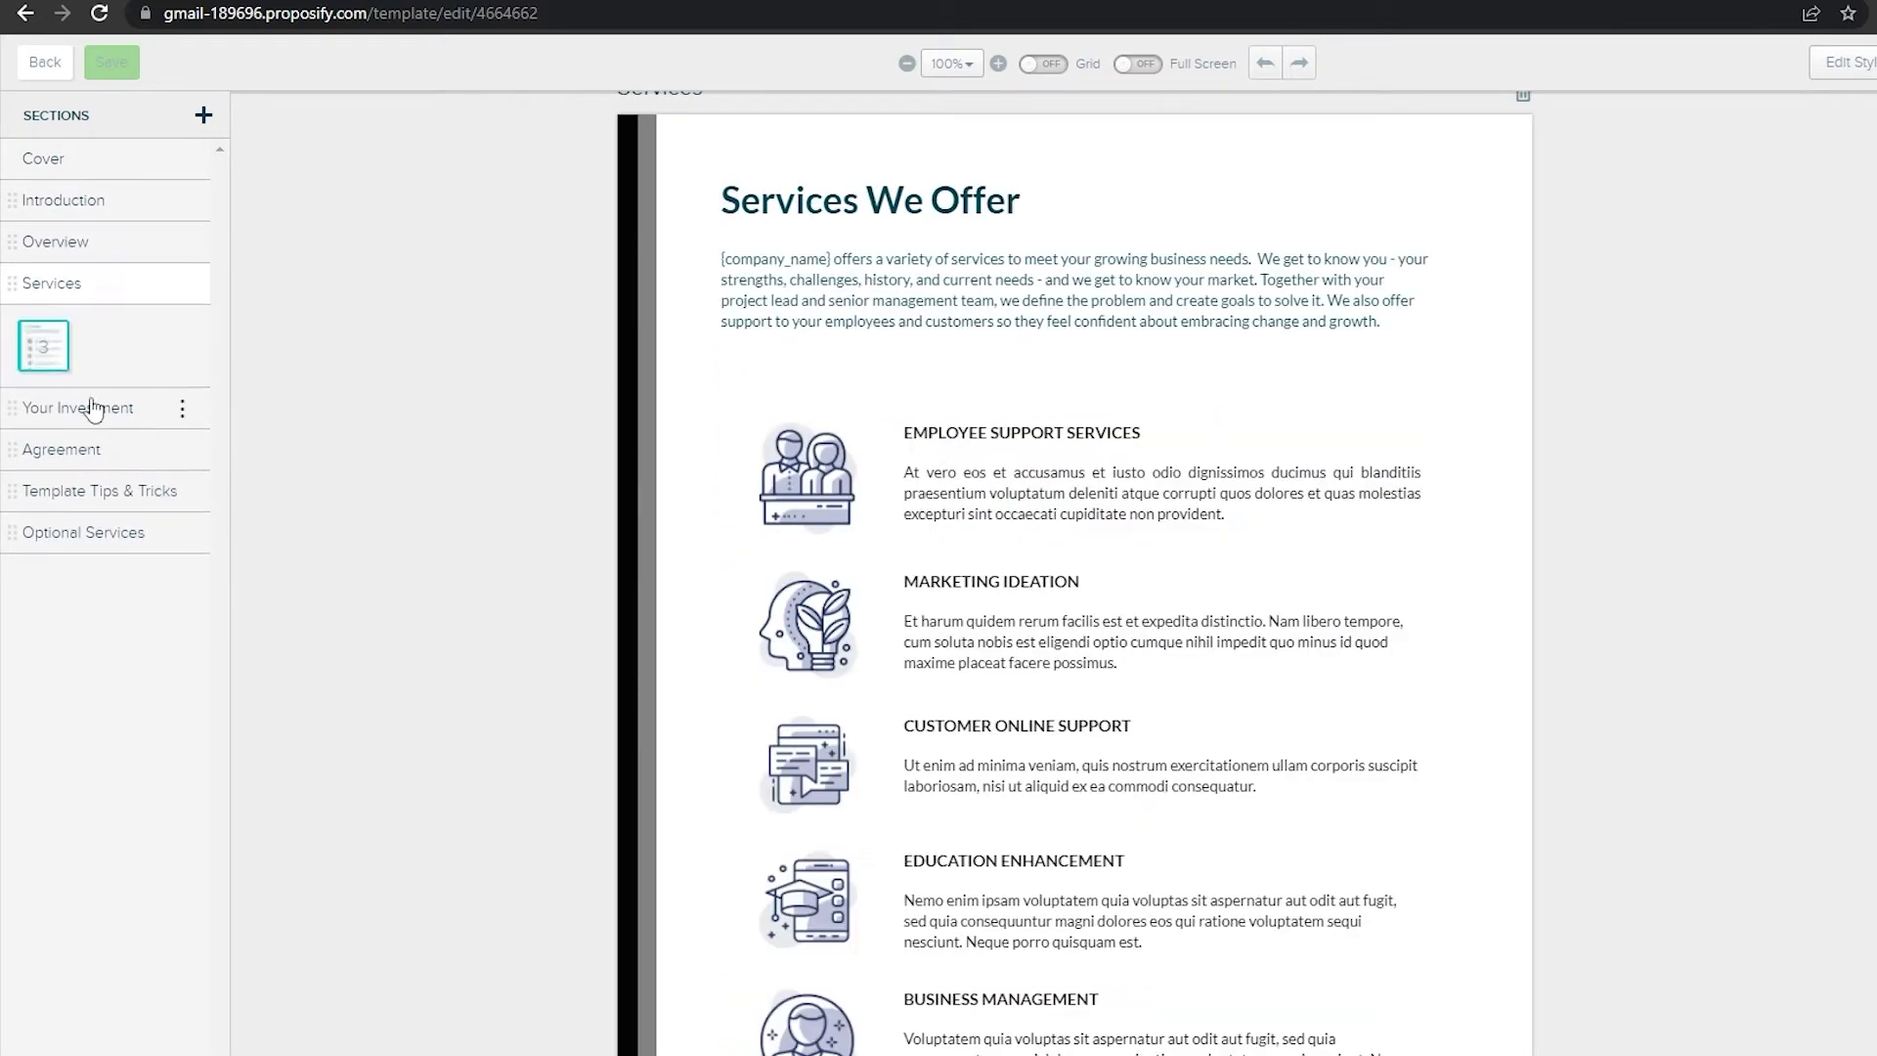
{"action": "left_click", "coordinate": [89, 408]}
{"action": "left_click", "coordinate": [96, 462]}
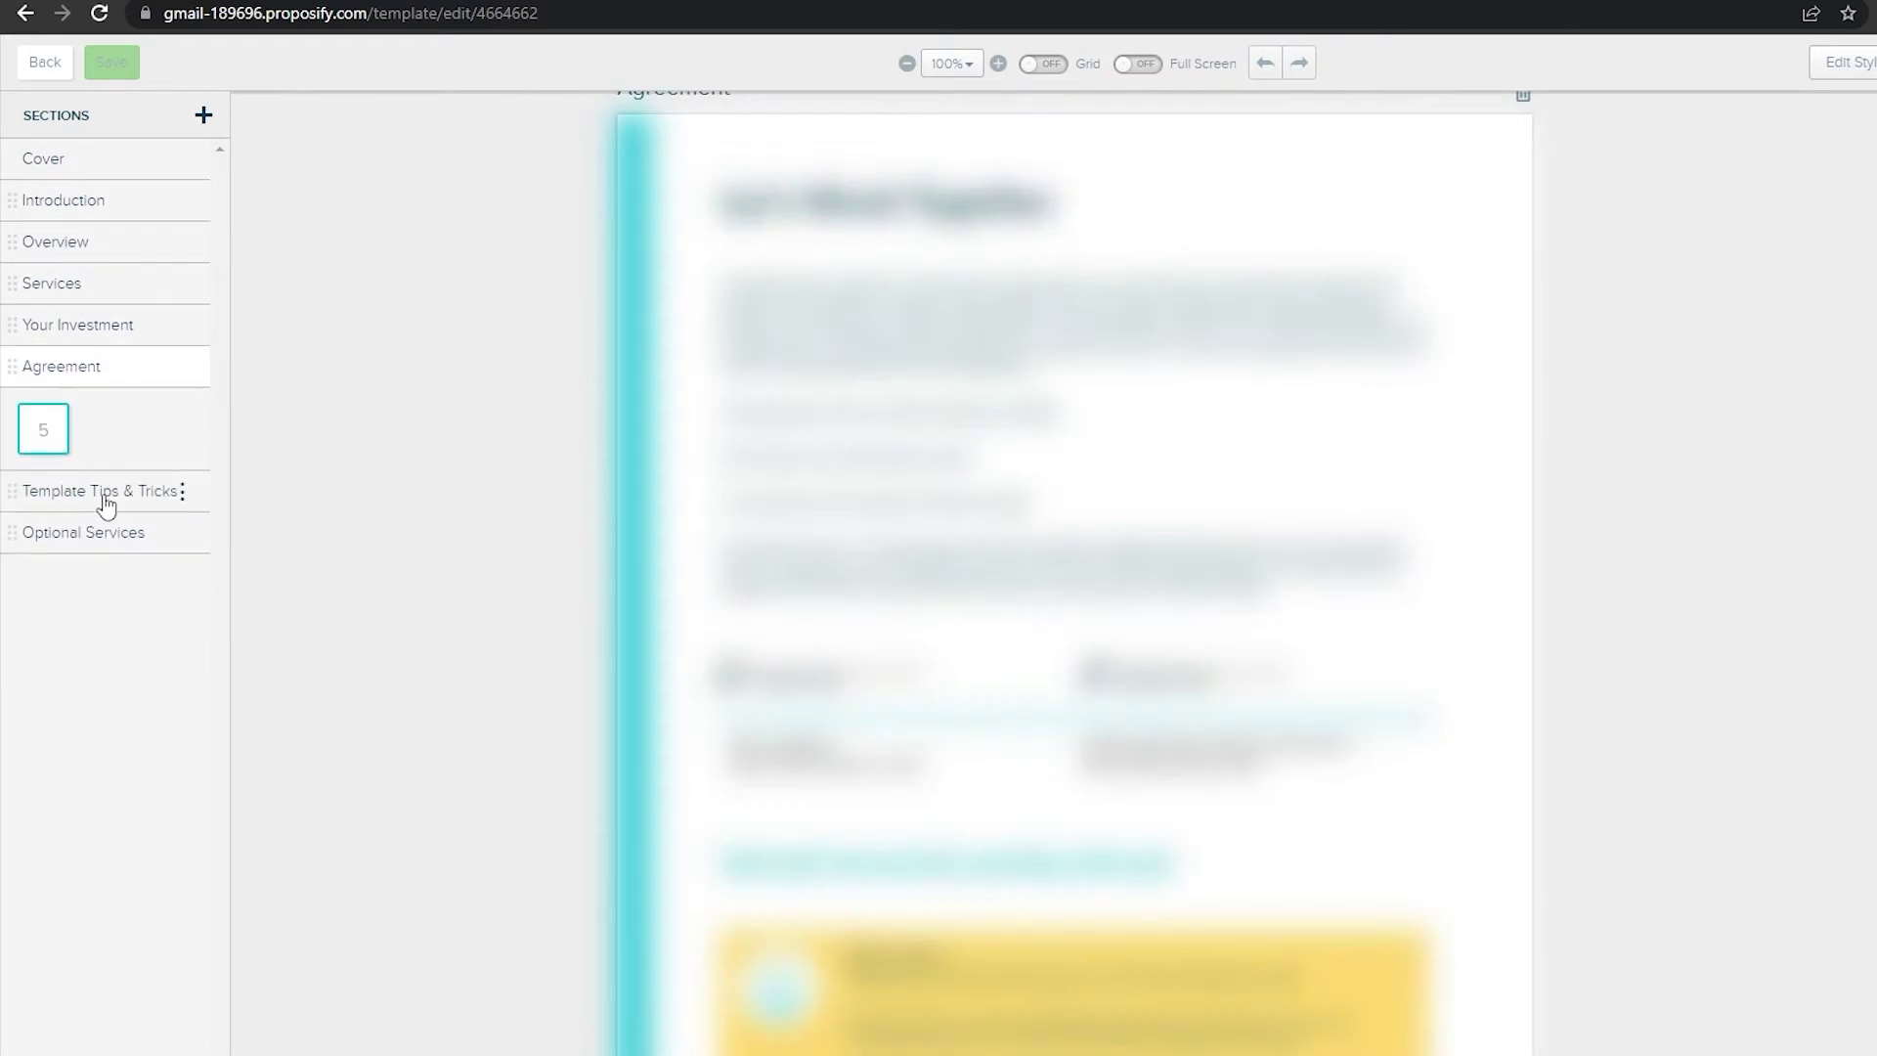
{"action": "left_click", "coordinate": [106, 491]}
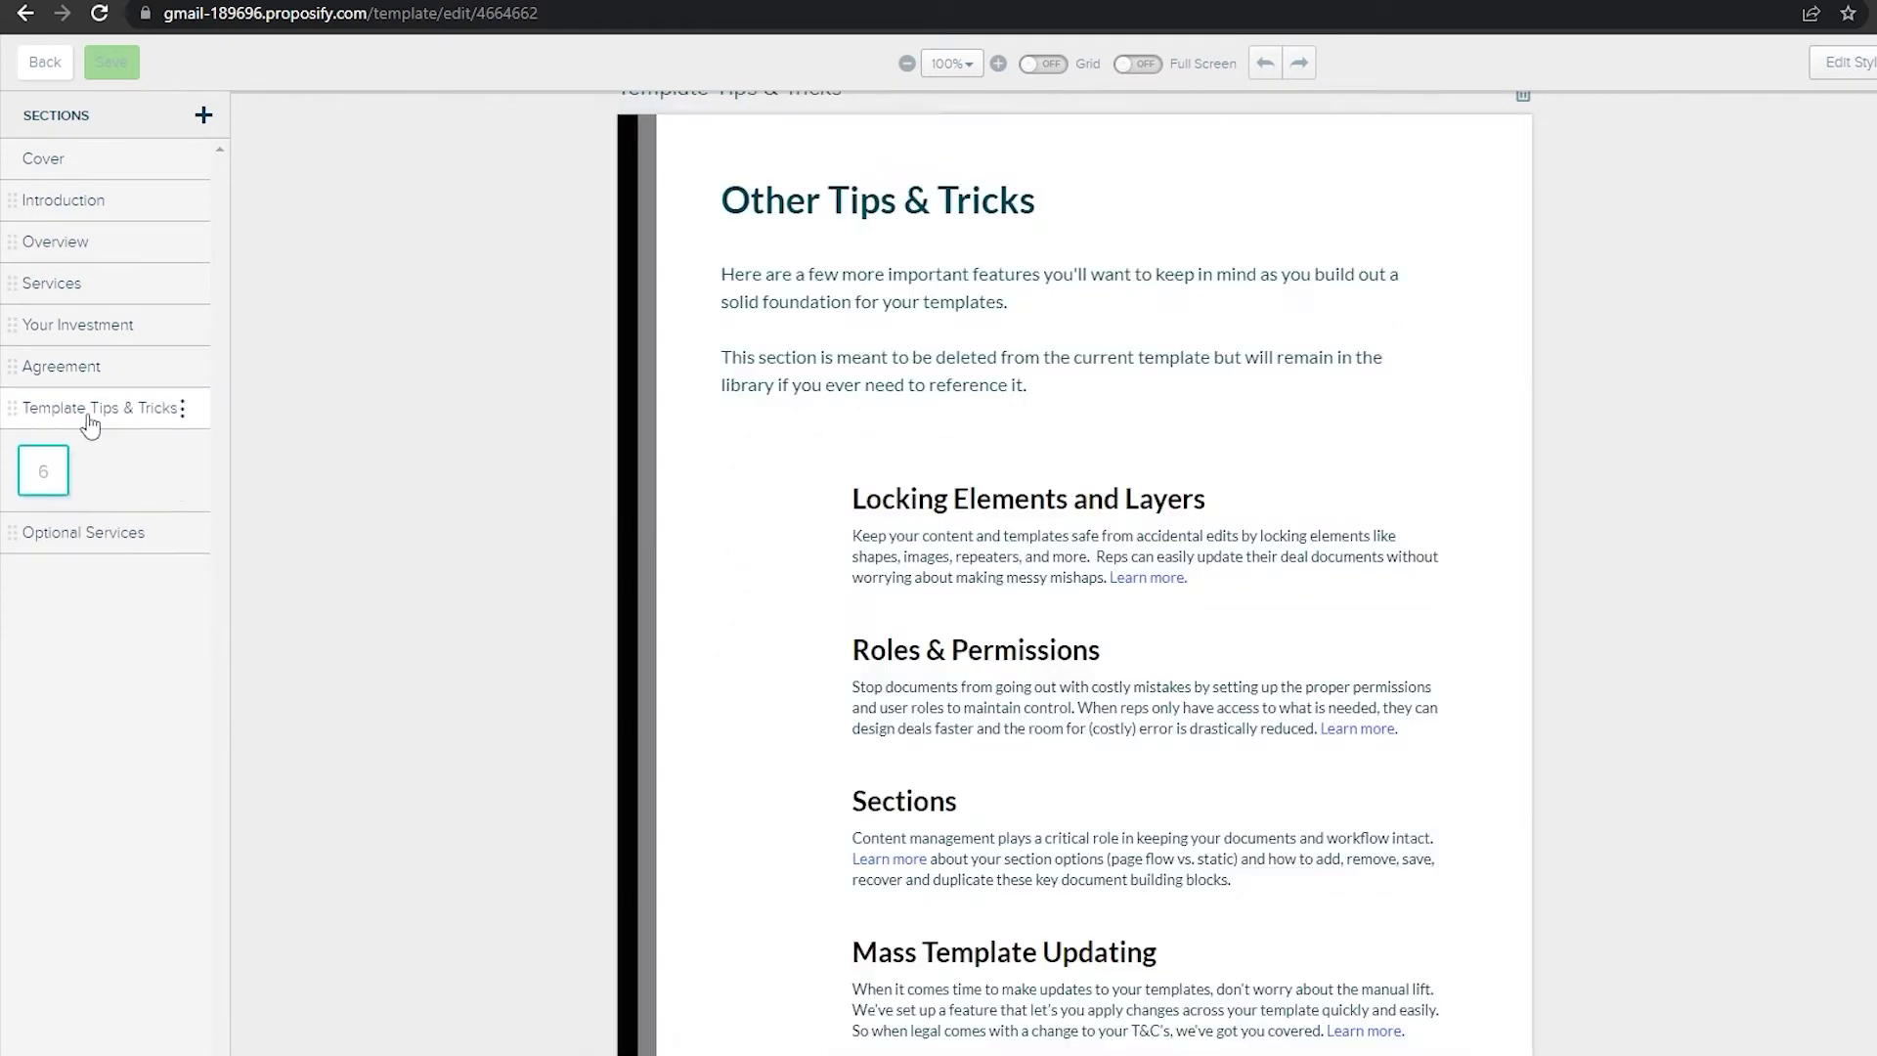
{"action": "left_click", "coordinate": [130, 537]}
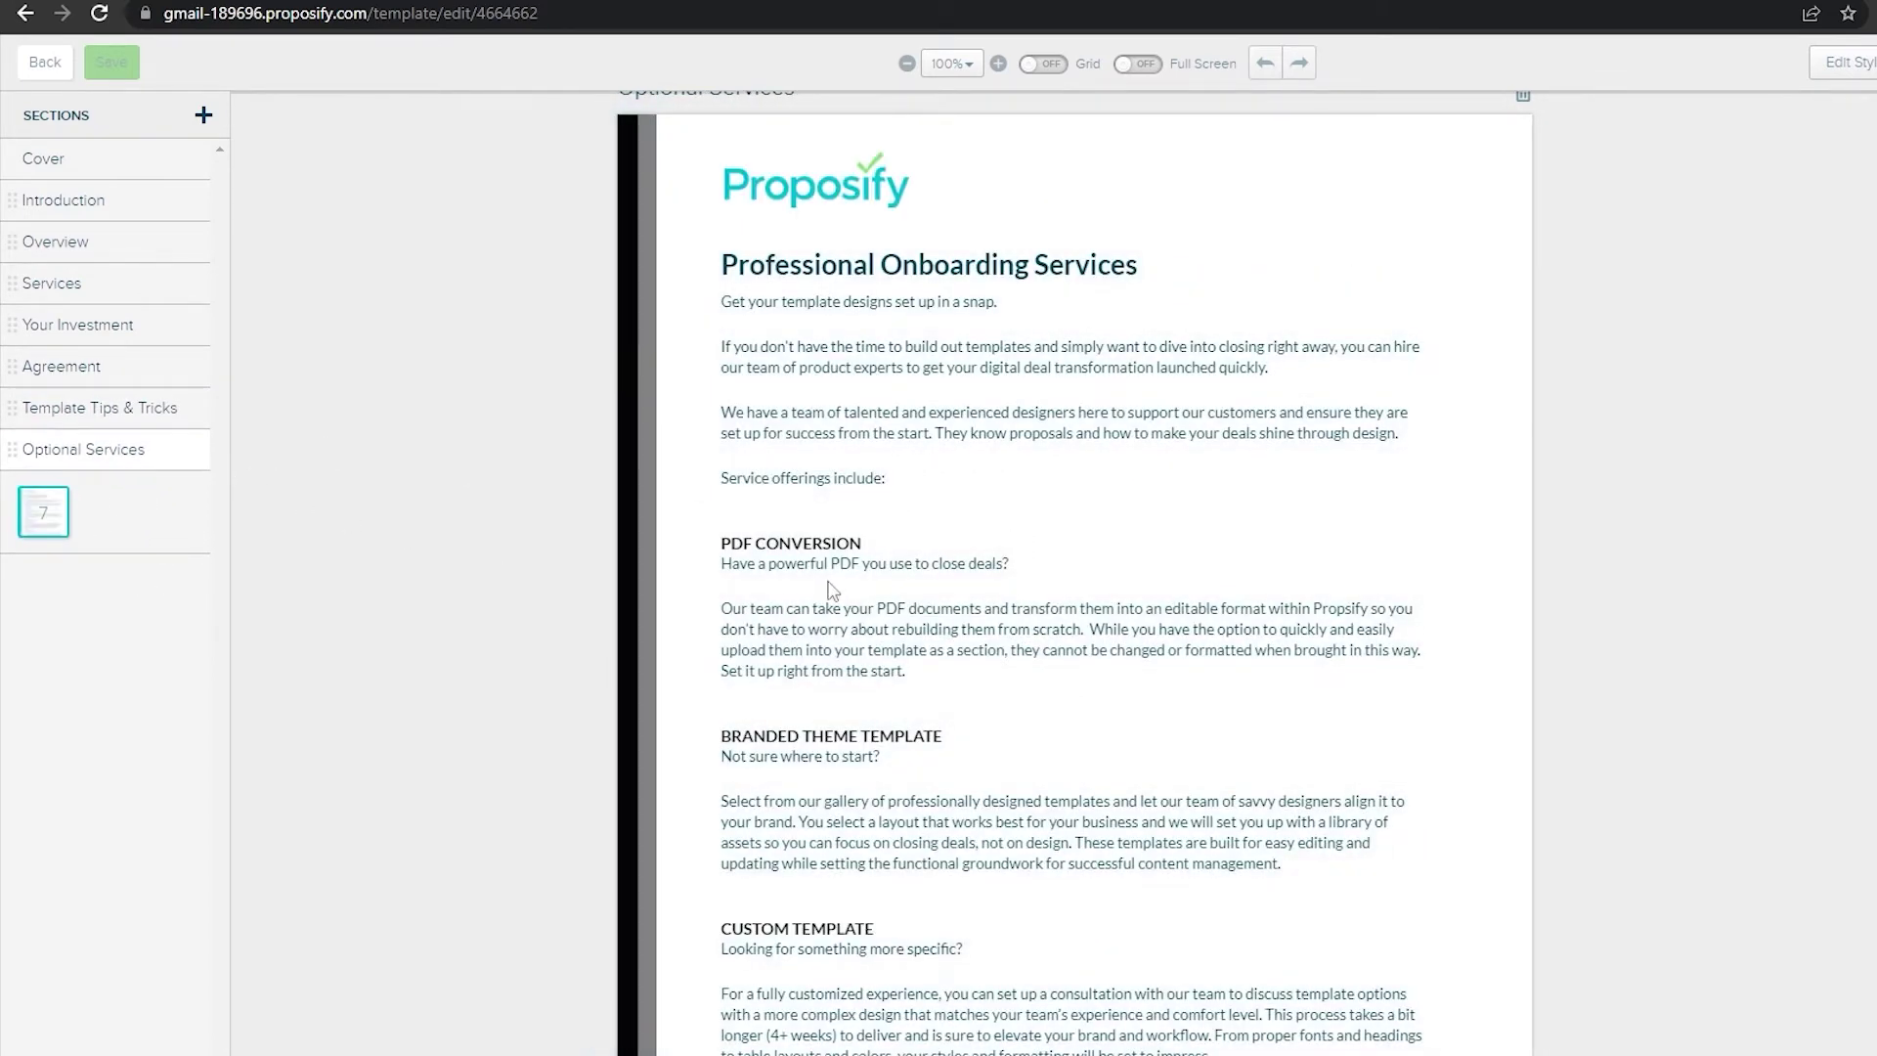
{"action": "scroll", "coordinate": [832, 589], "scroll_direction": "up", "scroll_amount": 20}
{"action": "scroll", "coordinate": [847, 575], "scroll_direction": "up", "scroll_amount": 20}
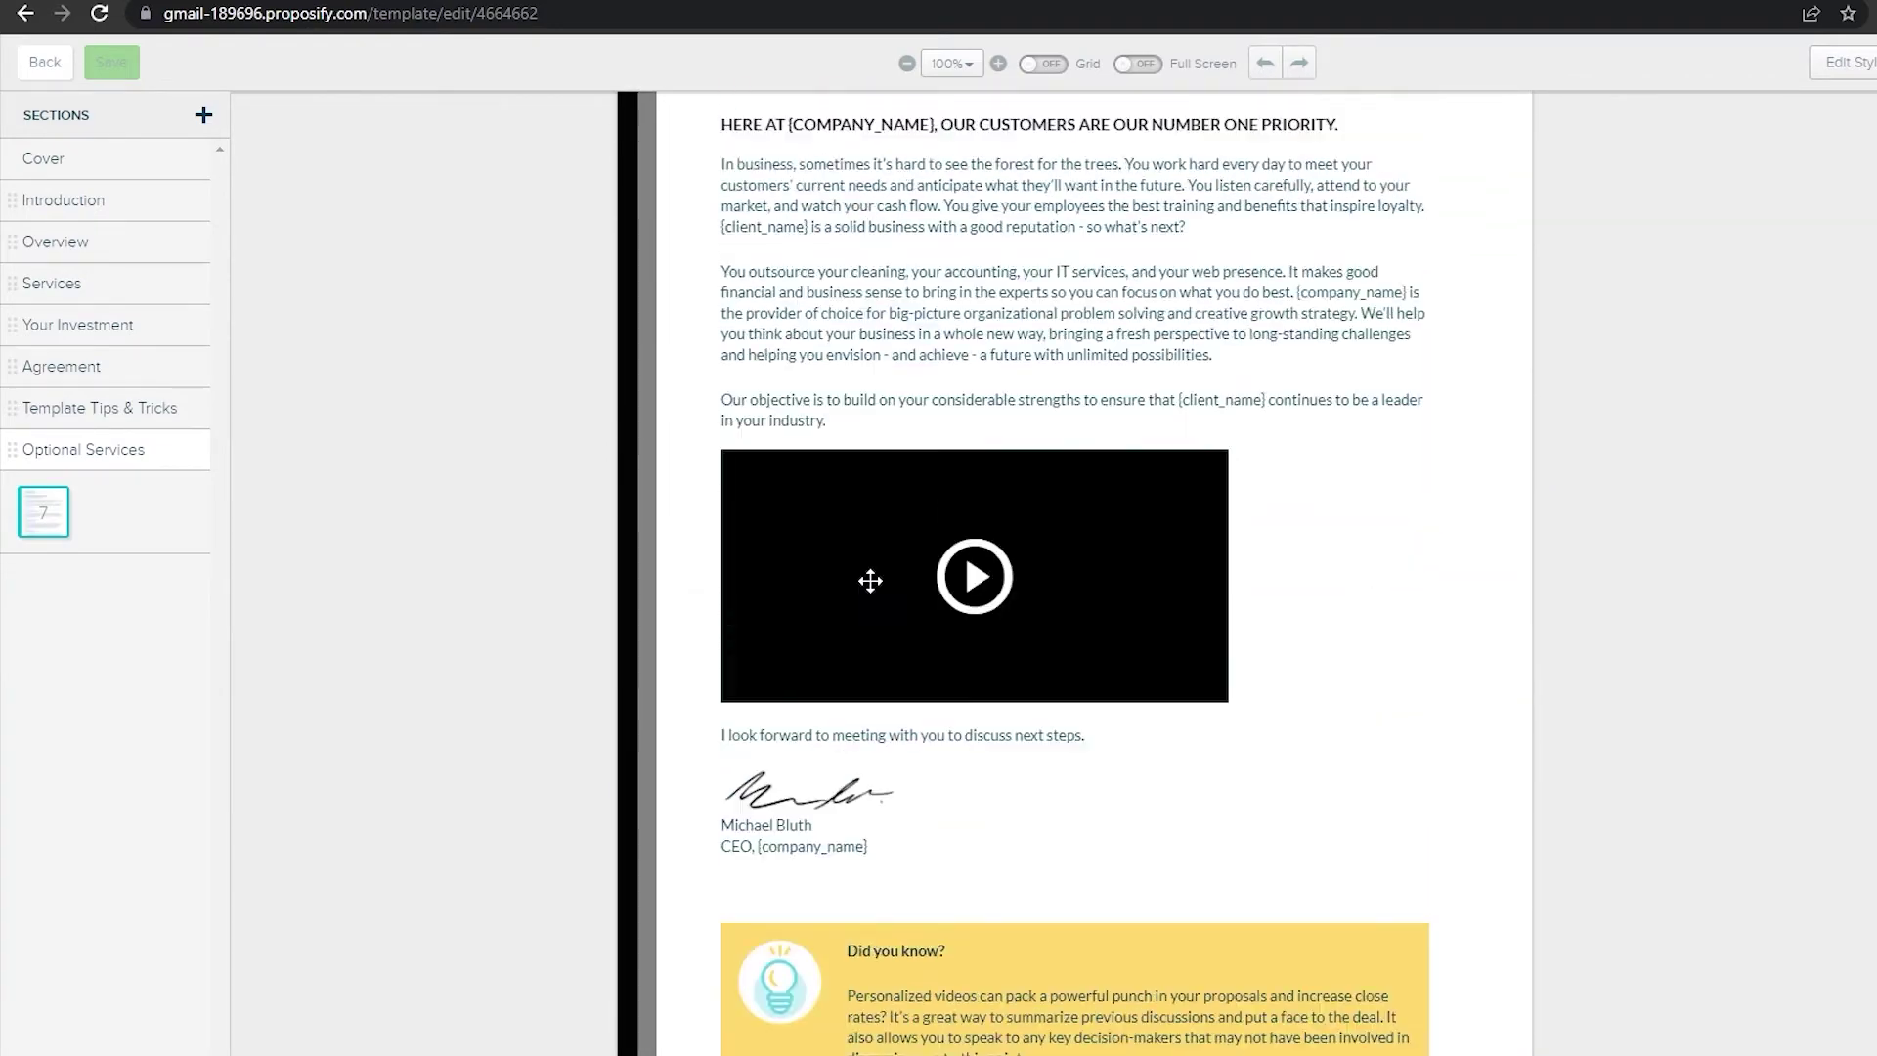
{"action": "scroll", "coordinate": [870, 581], "scroll_direction": "up", "scroll_amount": 15}
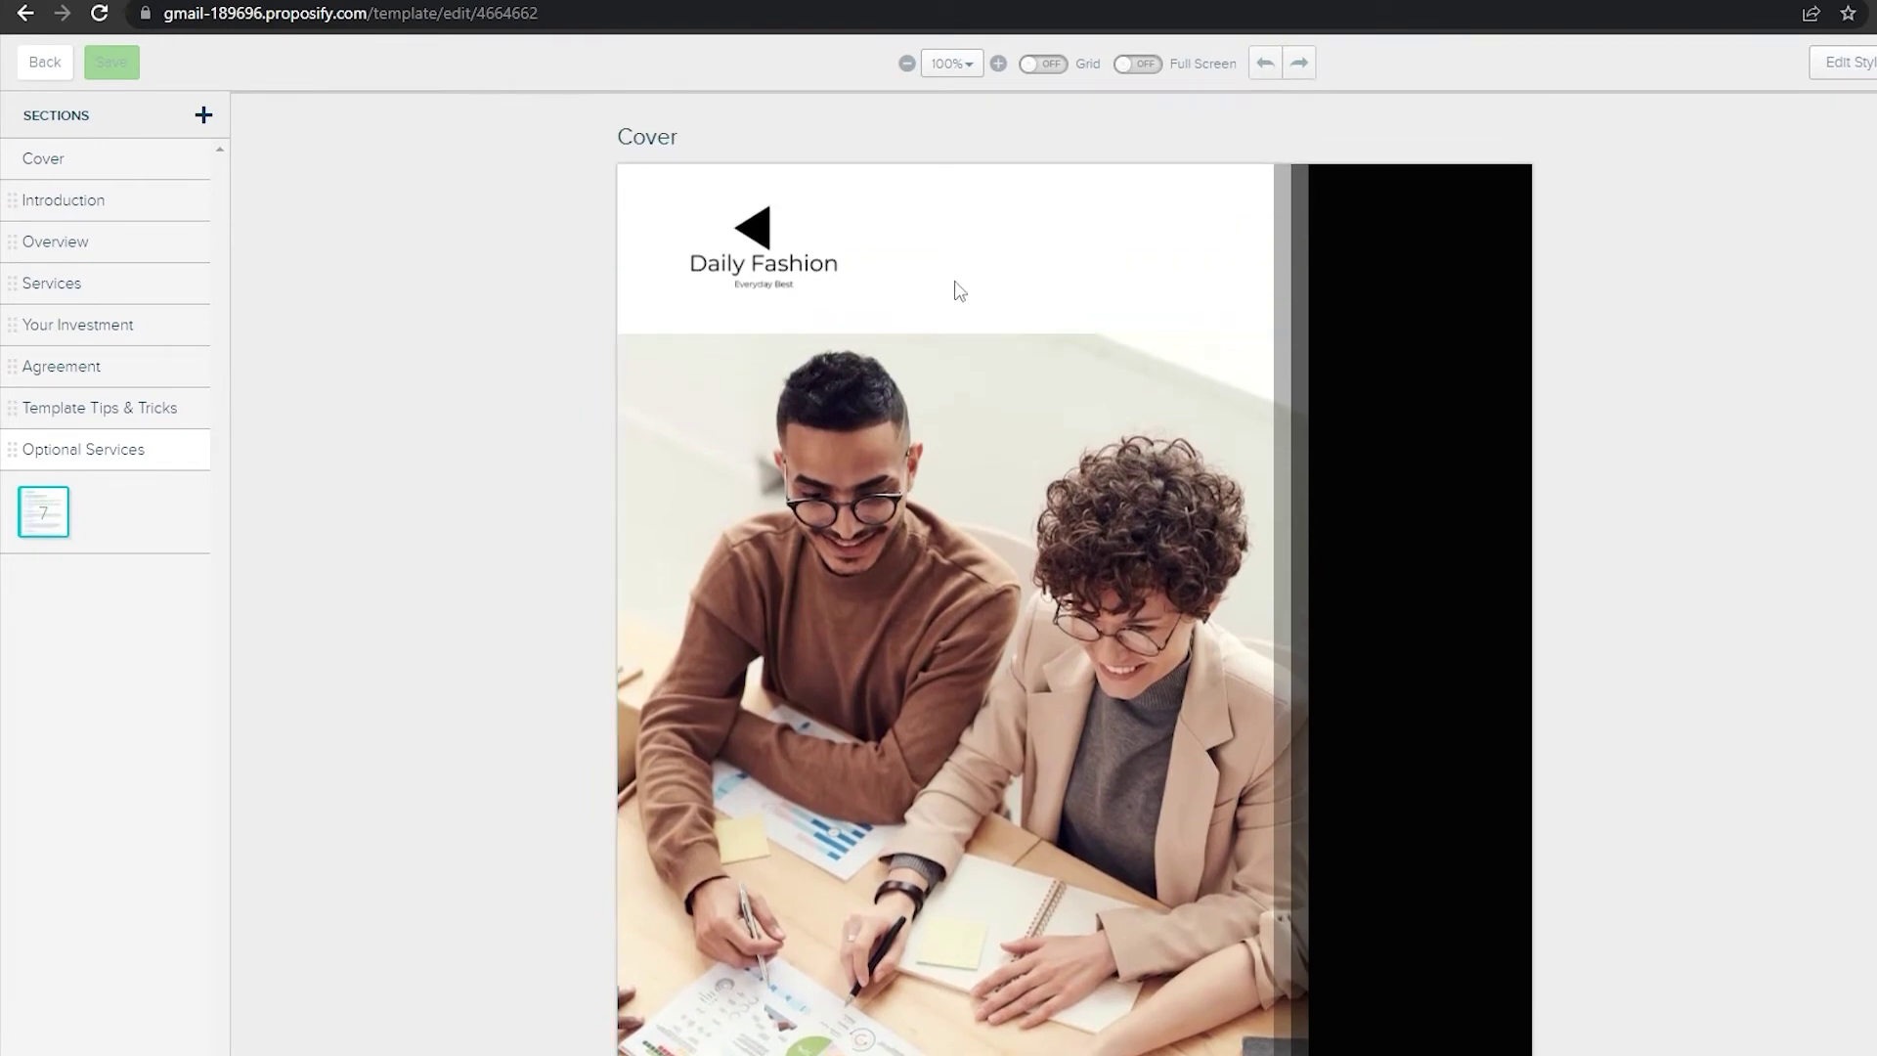
{"action": "scroll", "coordinate": [1407, 583], "scroll_direction": "down", "scroll_amount": 1}
Nudge the black strip on the cover page slightly to the right
{"action": "left_click", "coordinate": [1370, 582]}
{"action": "left_click_drag", "start_coordinate": [1377, 587], "coordinate": [1412, 588]}
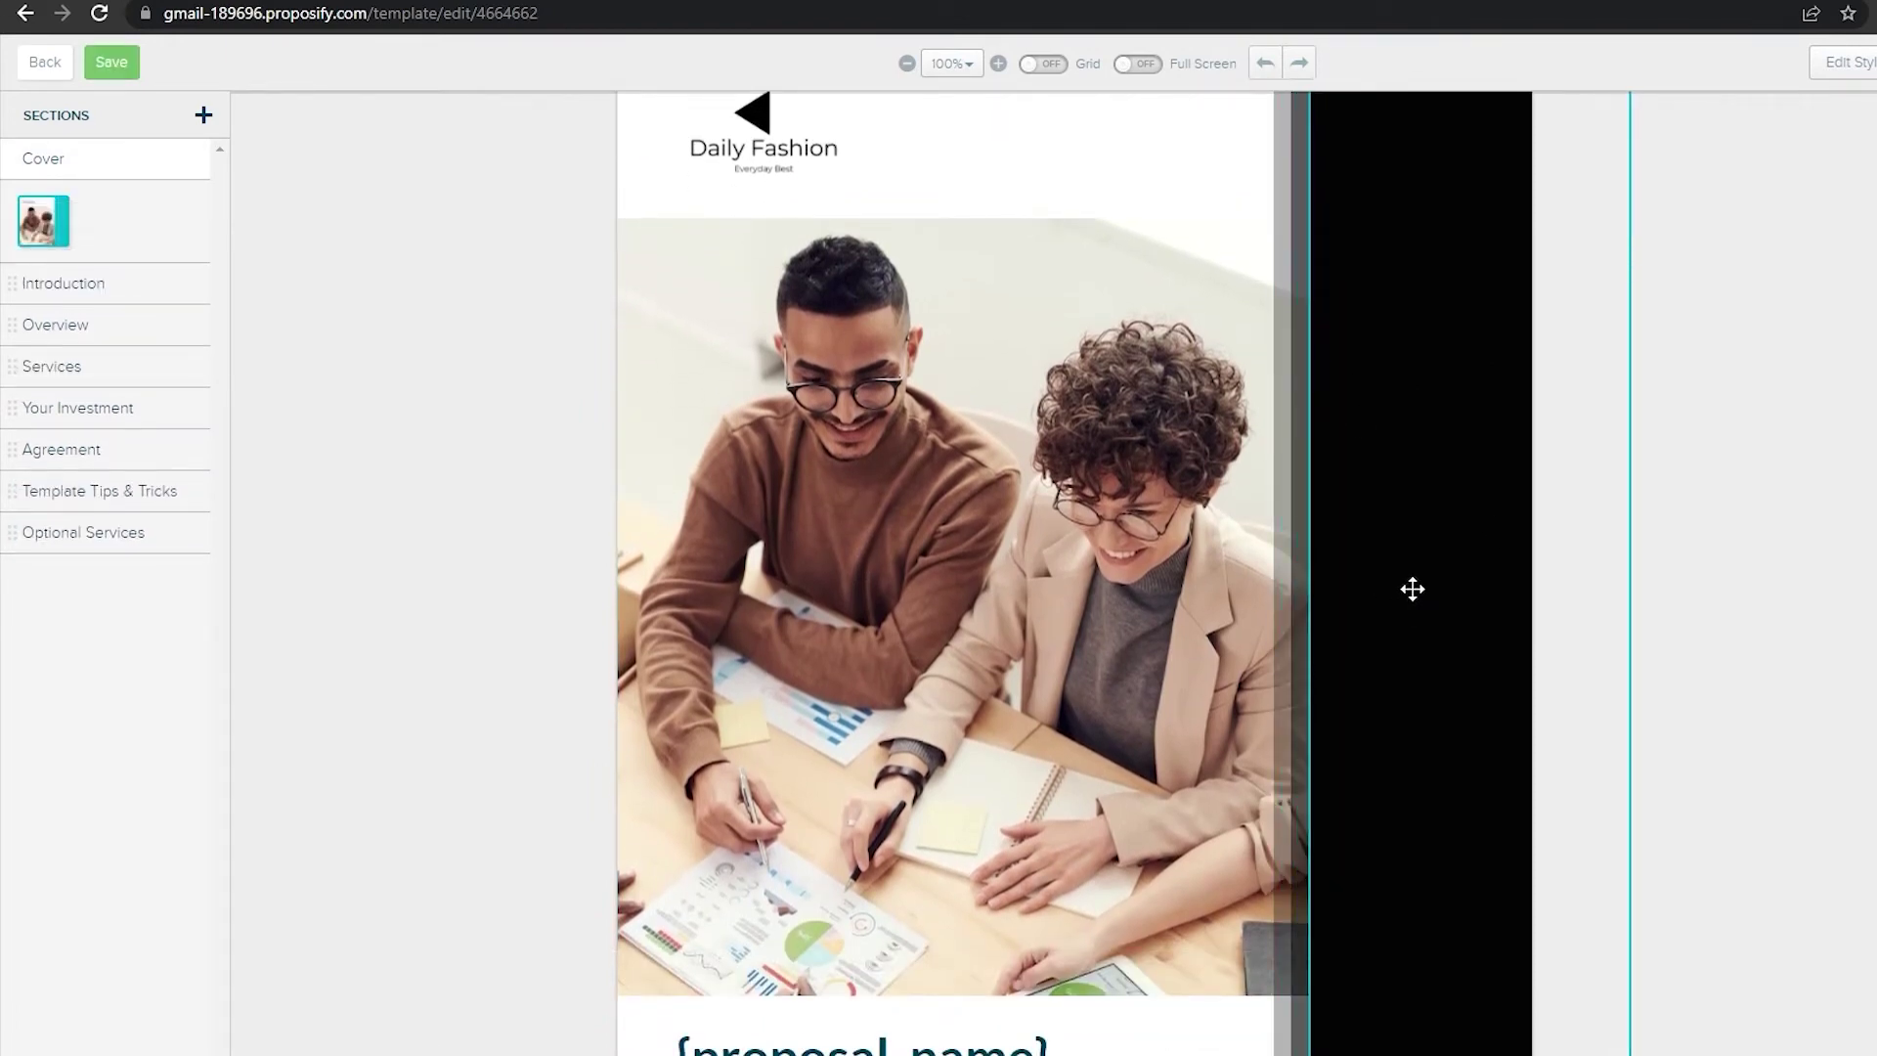
{"action": "scroll", "coordinate": [1613, 613], "scroll_direction": "down", "scroll_amount": 4}
Scroll down to the Introduction letter and select its embedded video
{"action": "scroll", "coordinate": [822, 684], "scroll_direction": "down", "scroll_amount": 1}
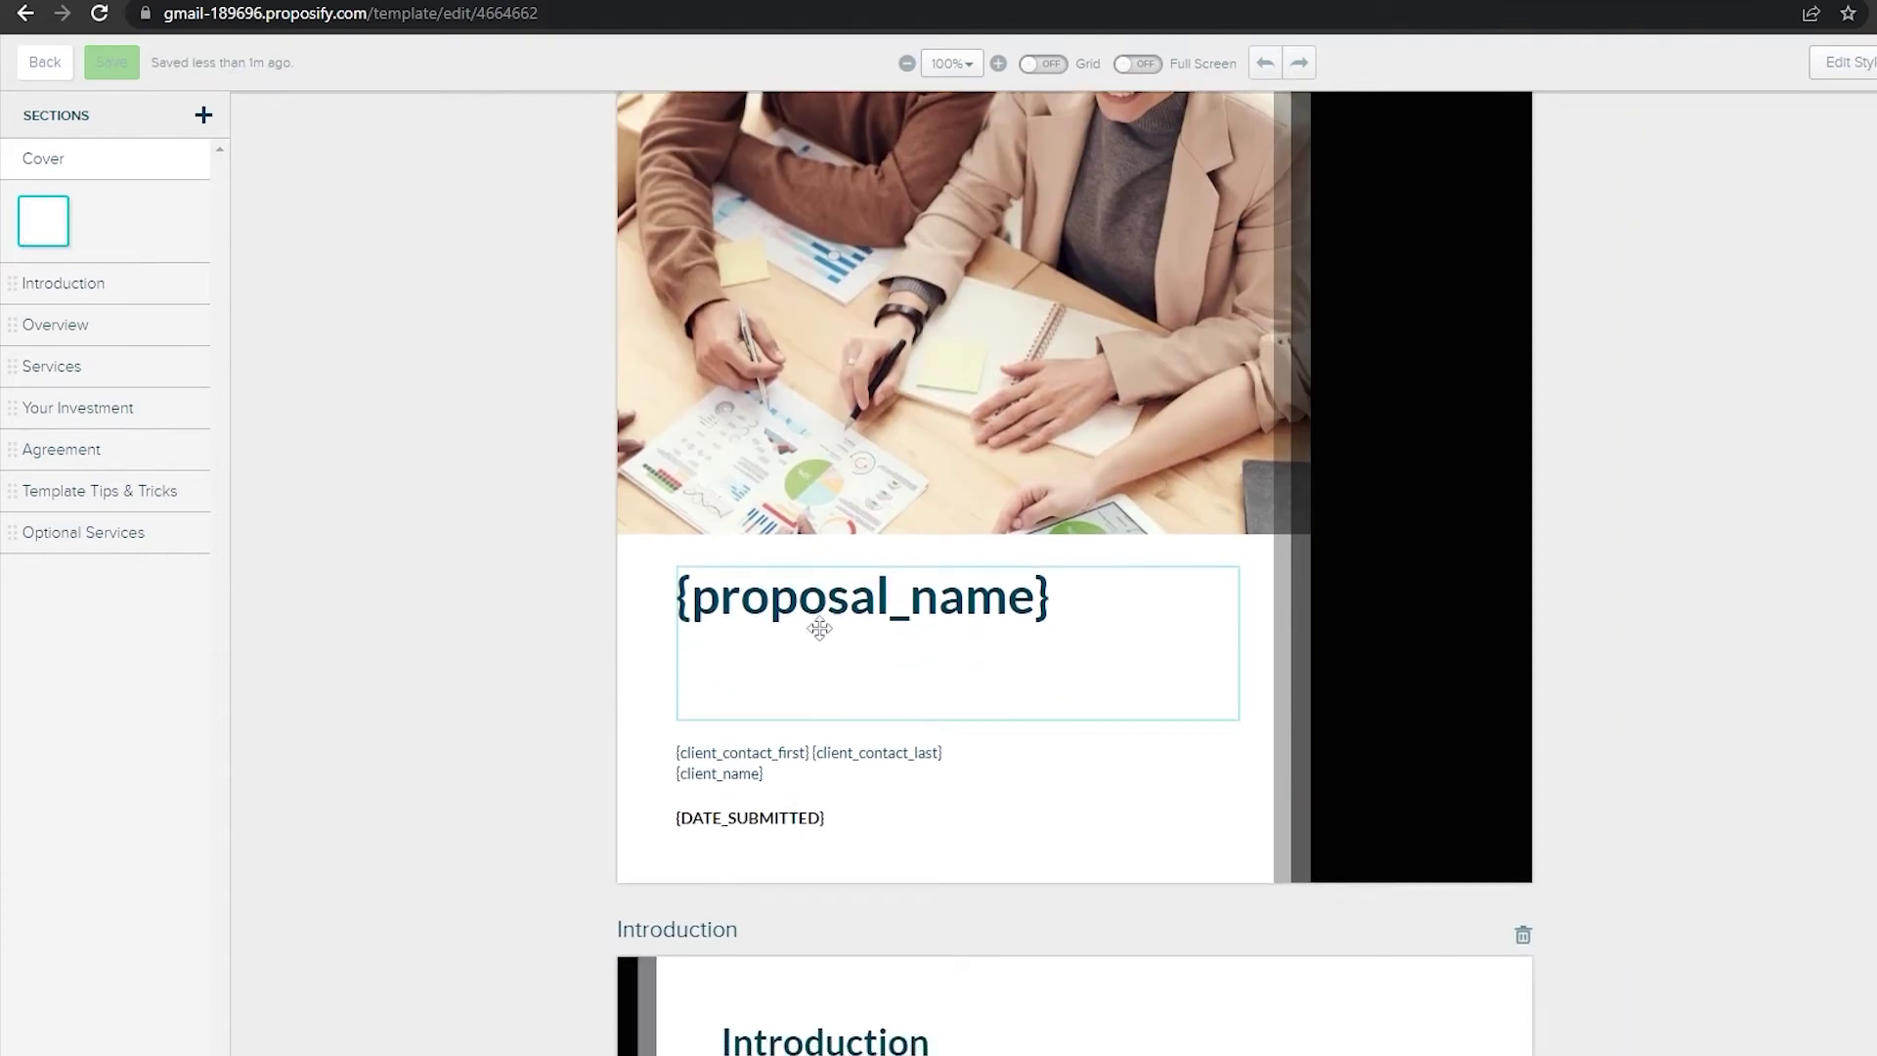
{"action": "scroll", "coordinate": [860, 636], "scroll_direction": "down", "scroll_amount": 1}
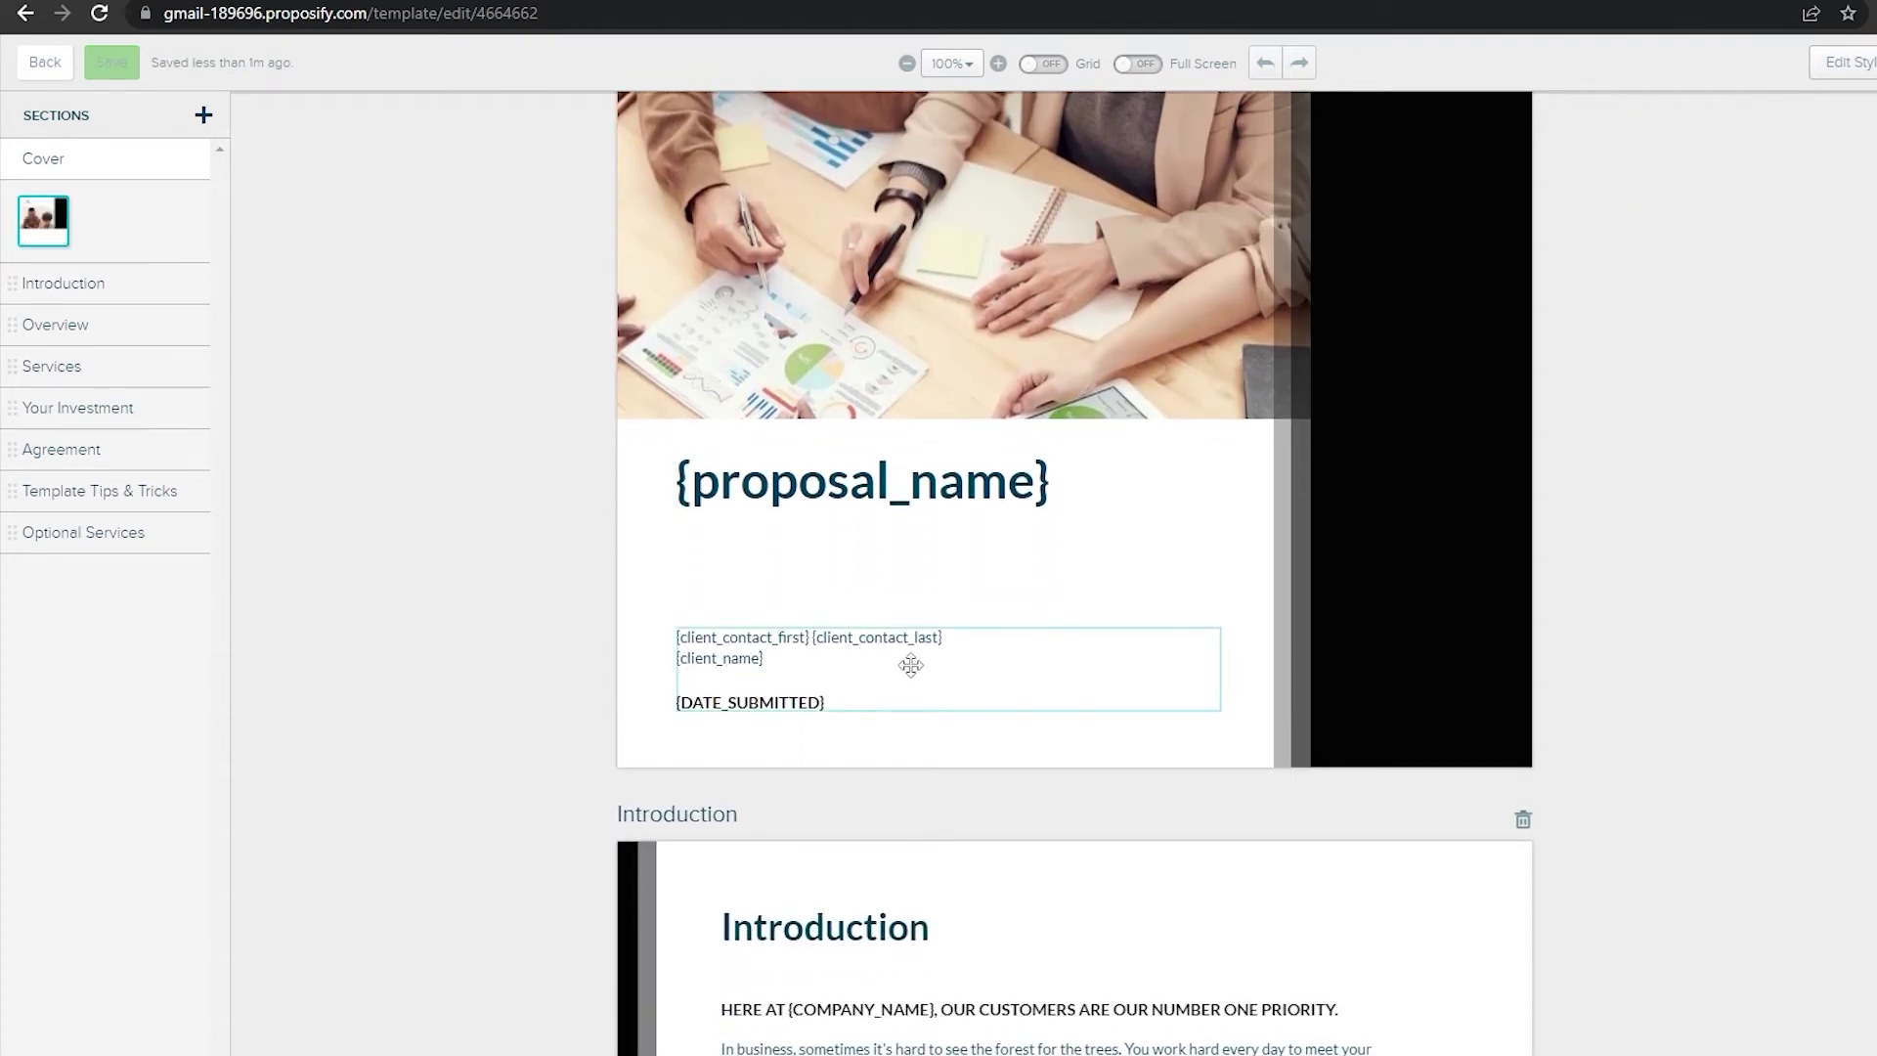
{"action": "scroll", "coordinate": [910, 665], "scroll_direction": "down", "scroll_amount": 1}
{"action": "scroll", "coordinate": [773, 650], "scroll_direction": "up", "scroll_amount": 2}
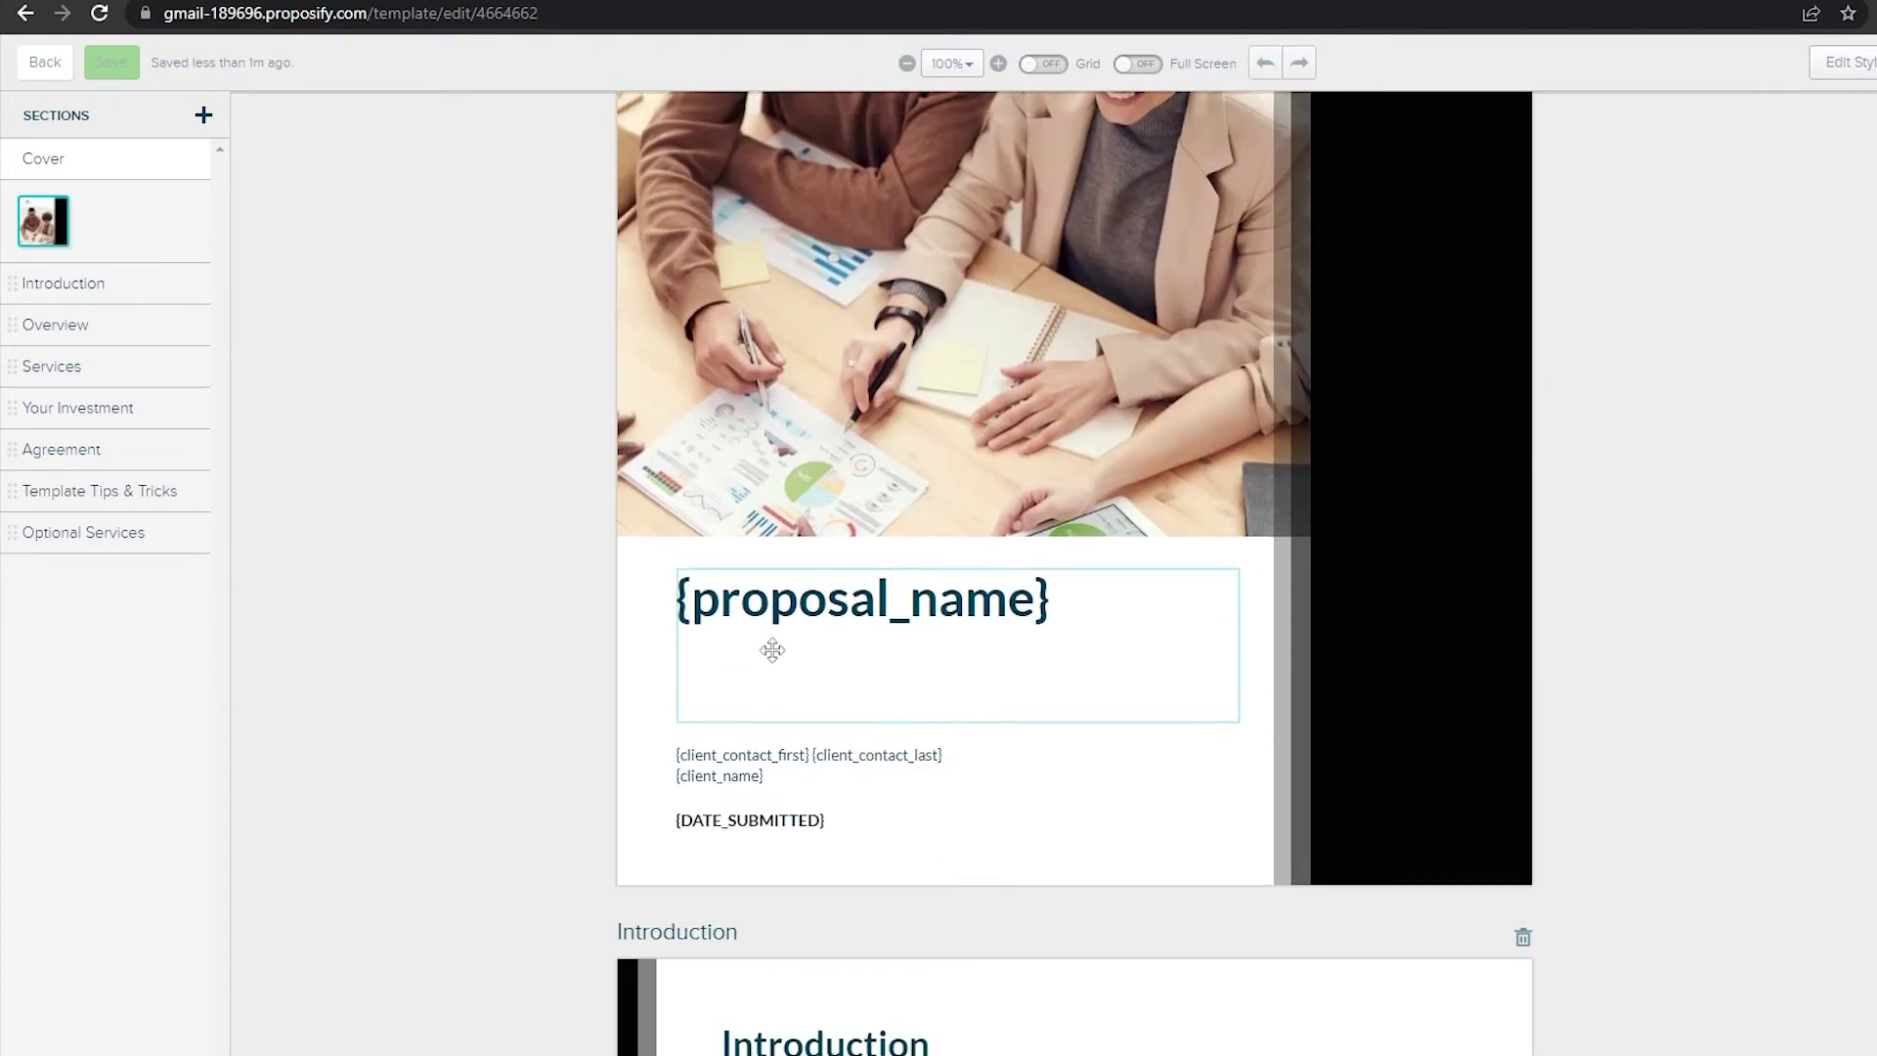
{"action": "scroll", "coordinate": [772, 650], "scroll_direction": "up", "scroll_amount": 4}
{"action": "scroll", "coordinate": [951, 440], "scroll_direction": "down", "scroll_amount": 4}
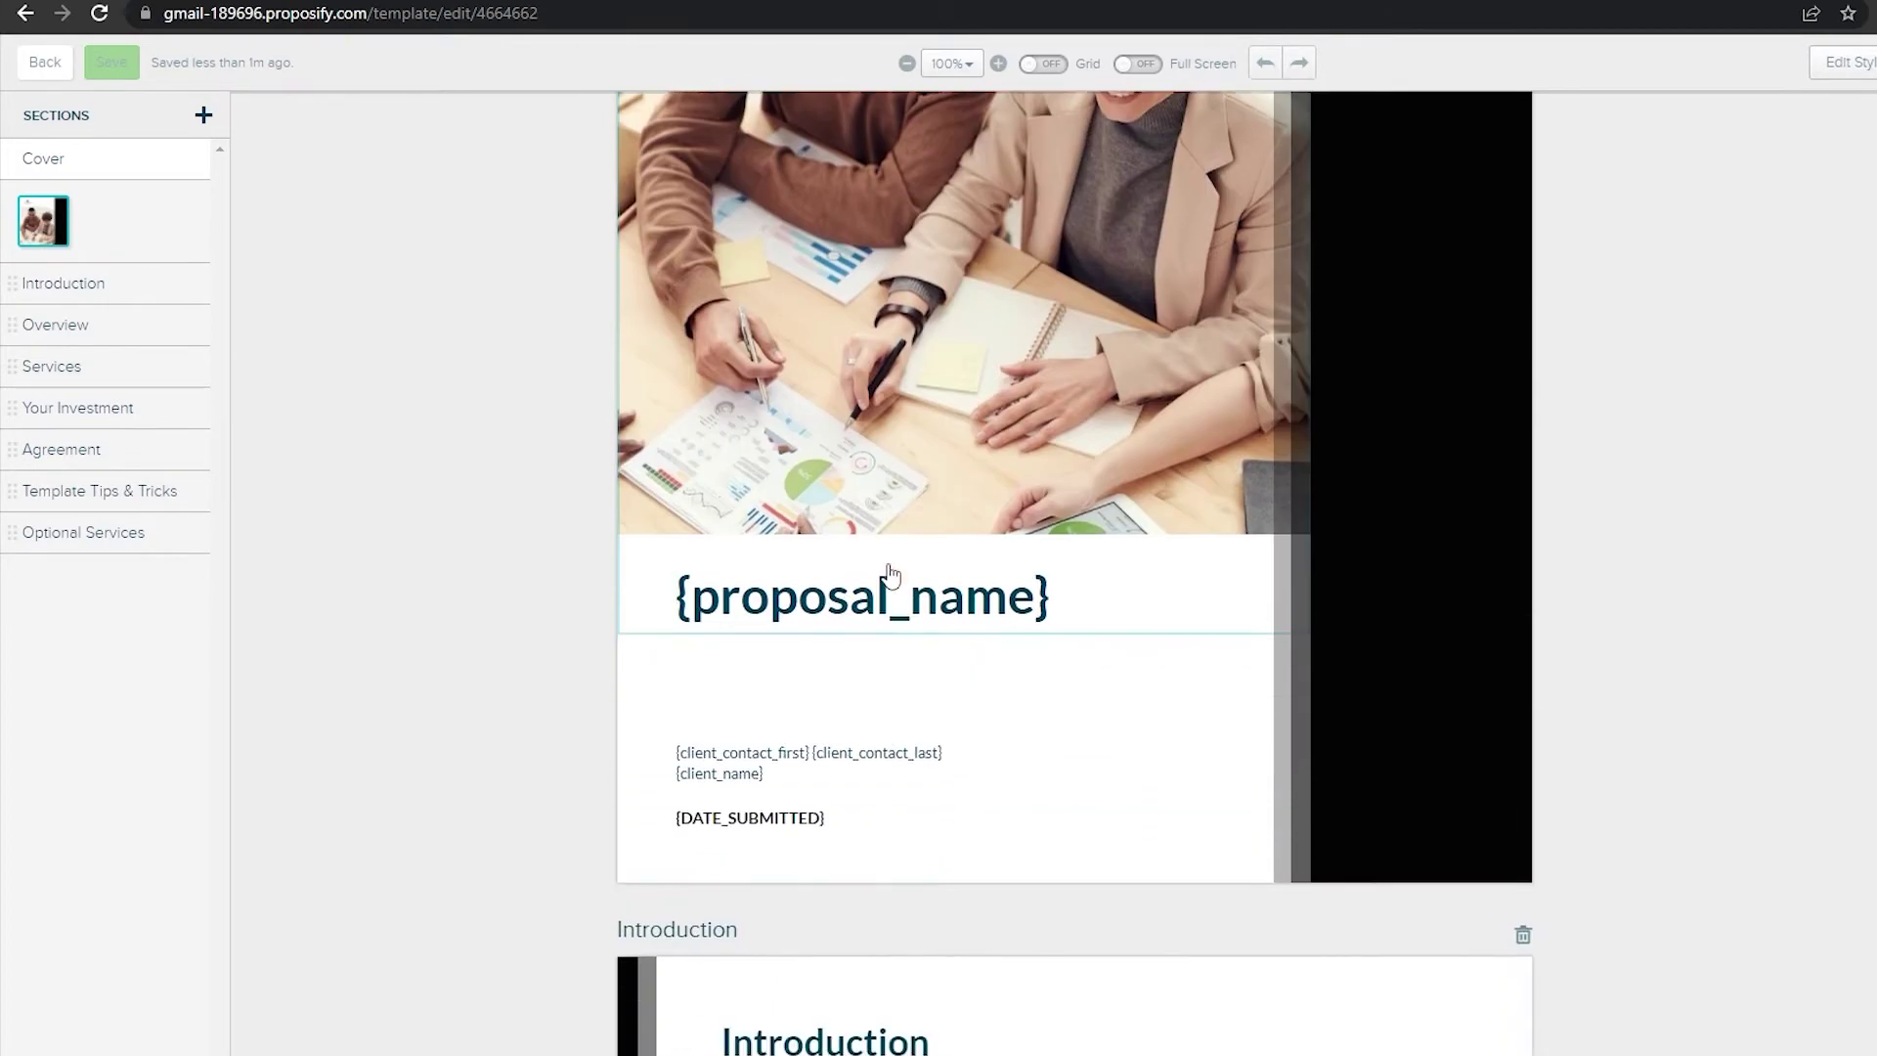
{"action": "scroll", "coordinate": [889, 572], "scroll_direction": "down", "scroll_amount": 7}
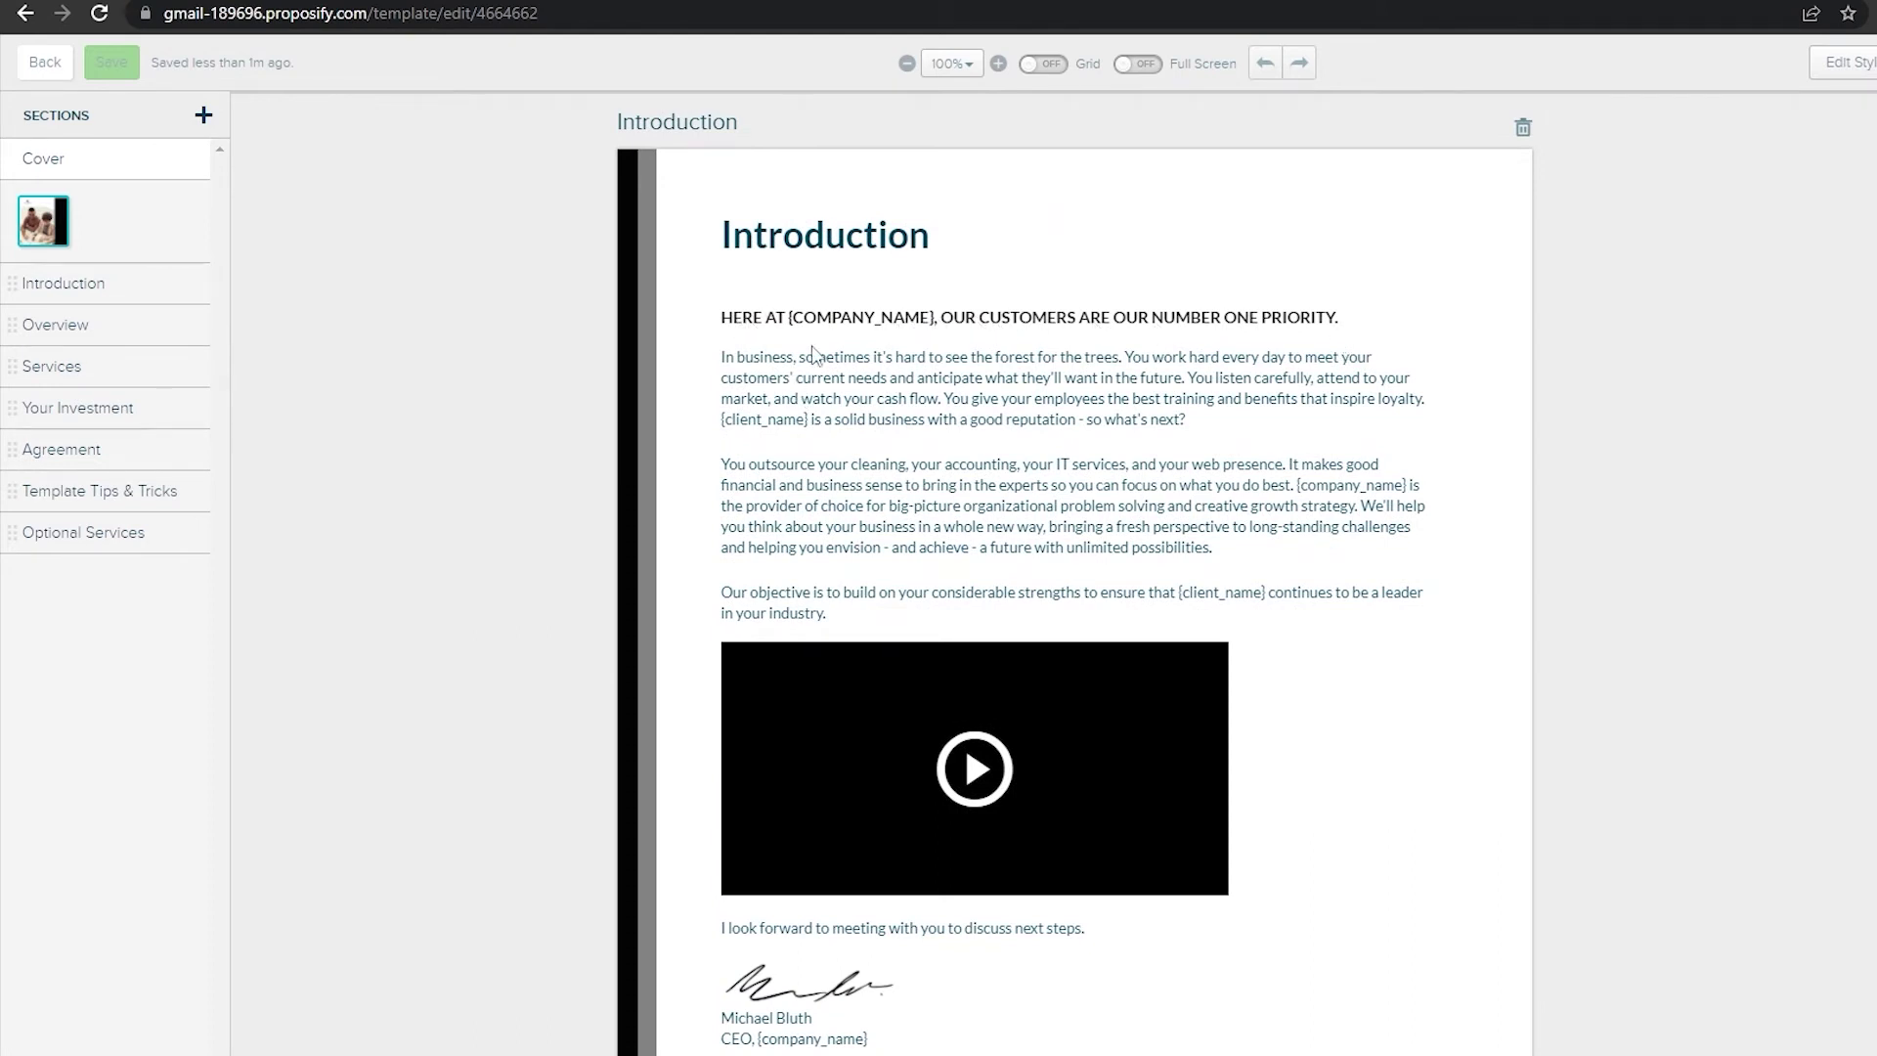
{"action": "scroll", "coordinate": [957, 531], "scroll_direction": "down", "scroll_amount": 2}
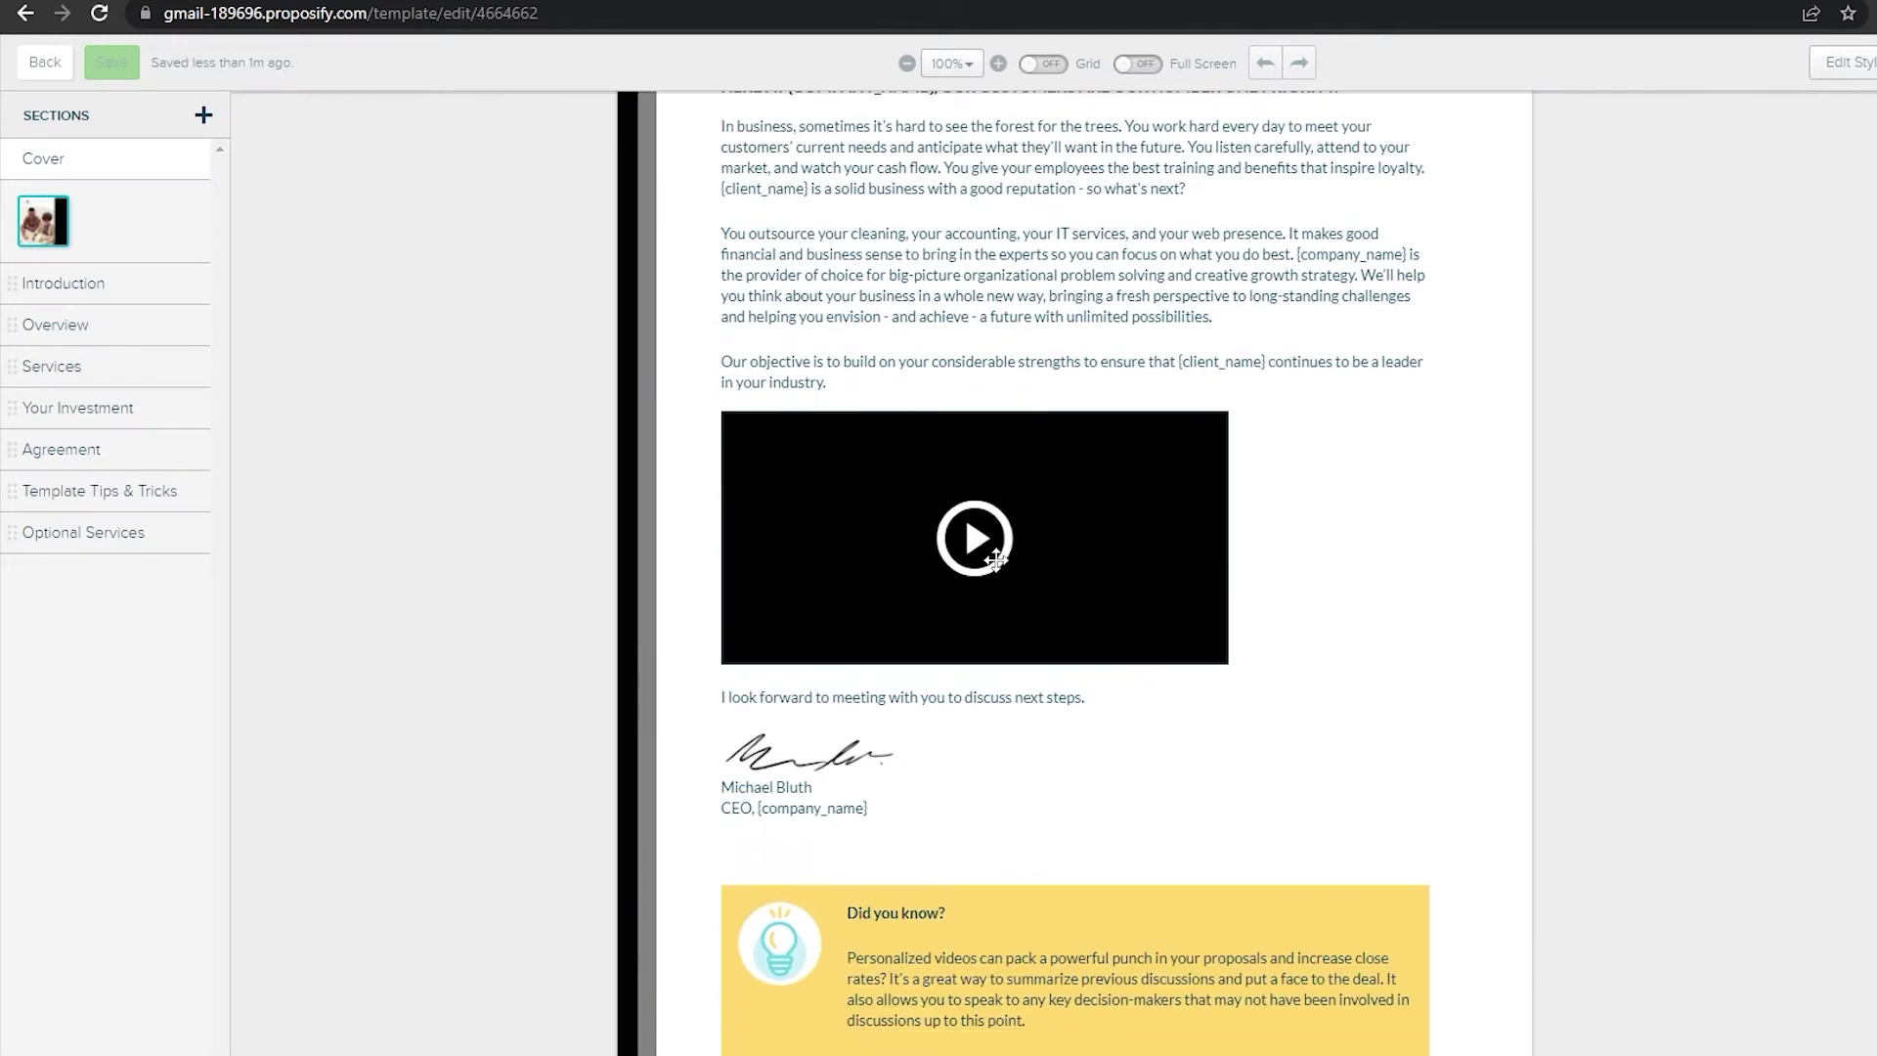
{"action": "left_click", "coordinate": [971, 538]}
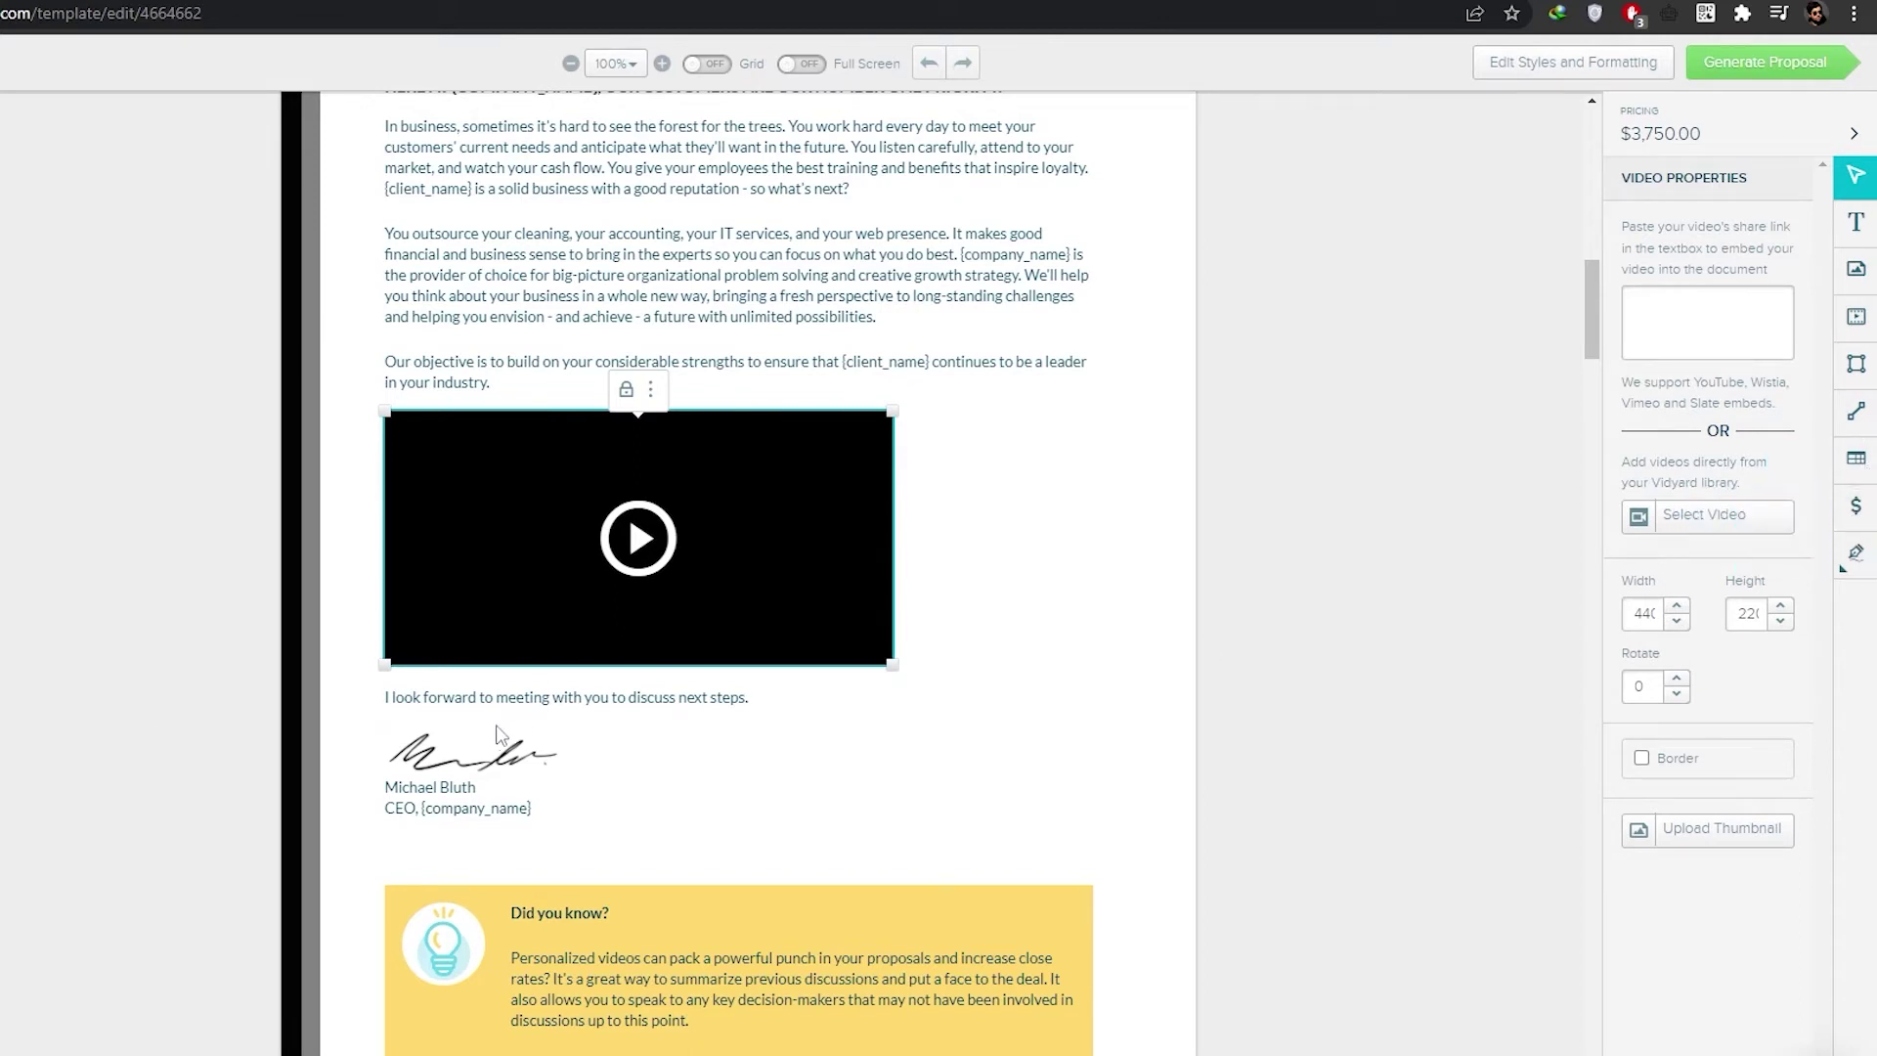
Inspect the signature and {company_name} variable, then deselect to show the Starter Template details
{"action": "left_click", "coordinate": [672, 729]}
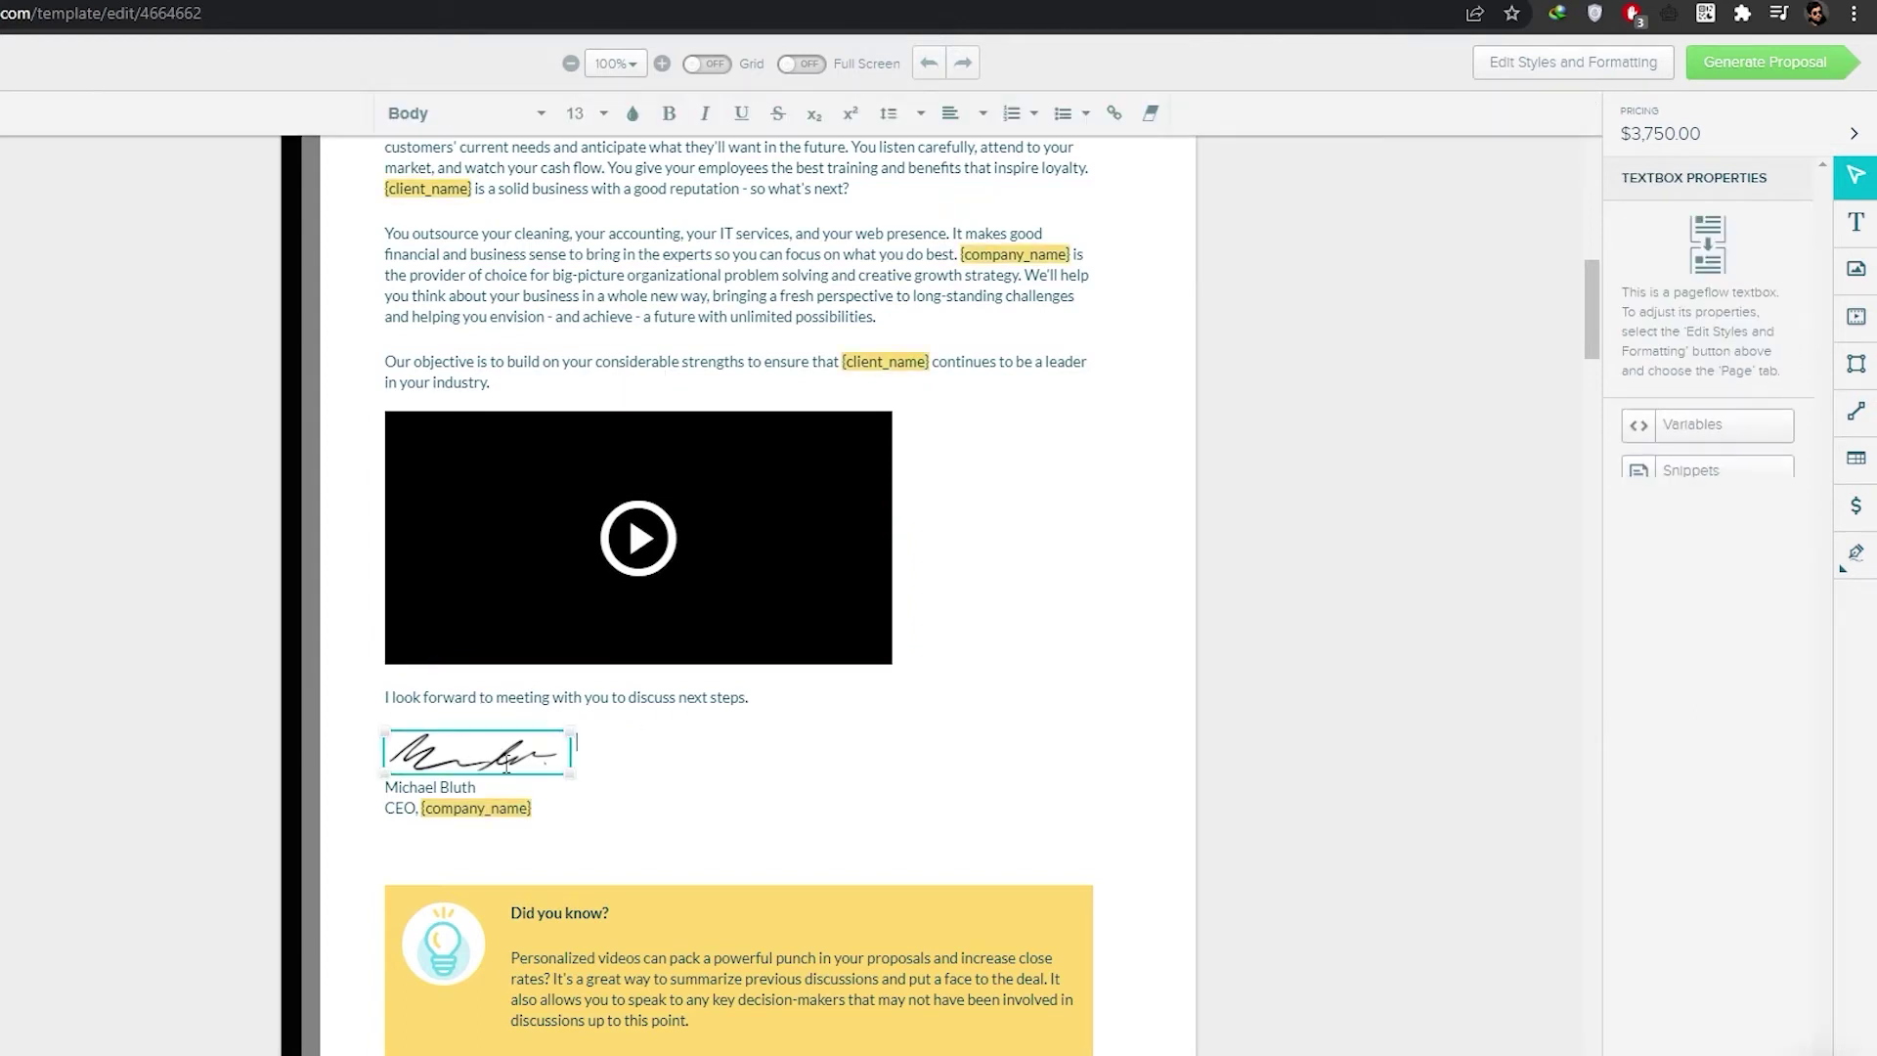
{"action": "left_click", "coordinate": [709, 803]}
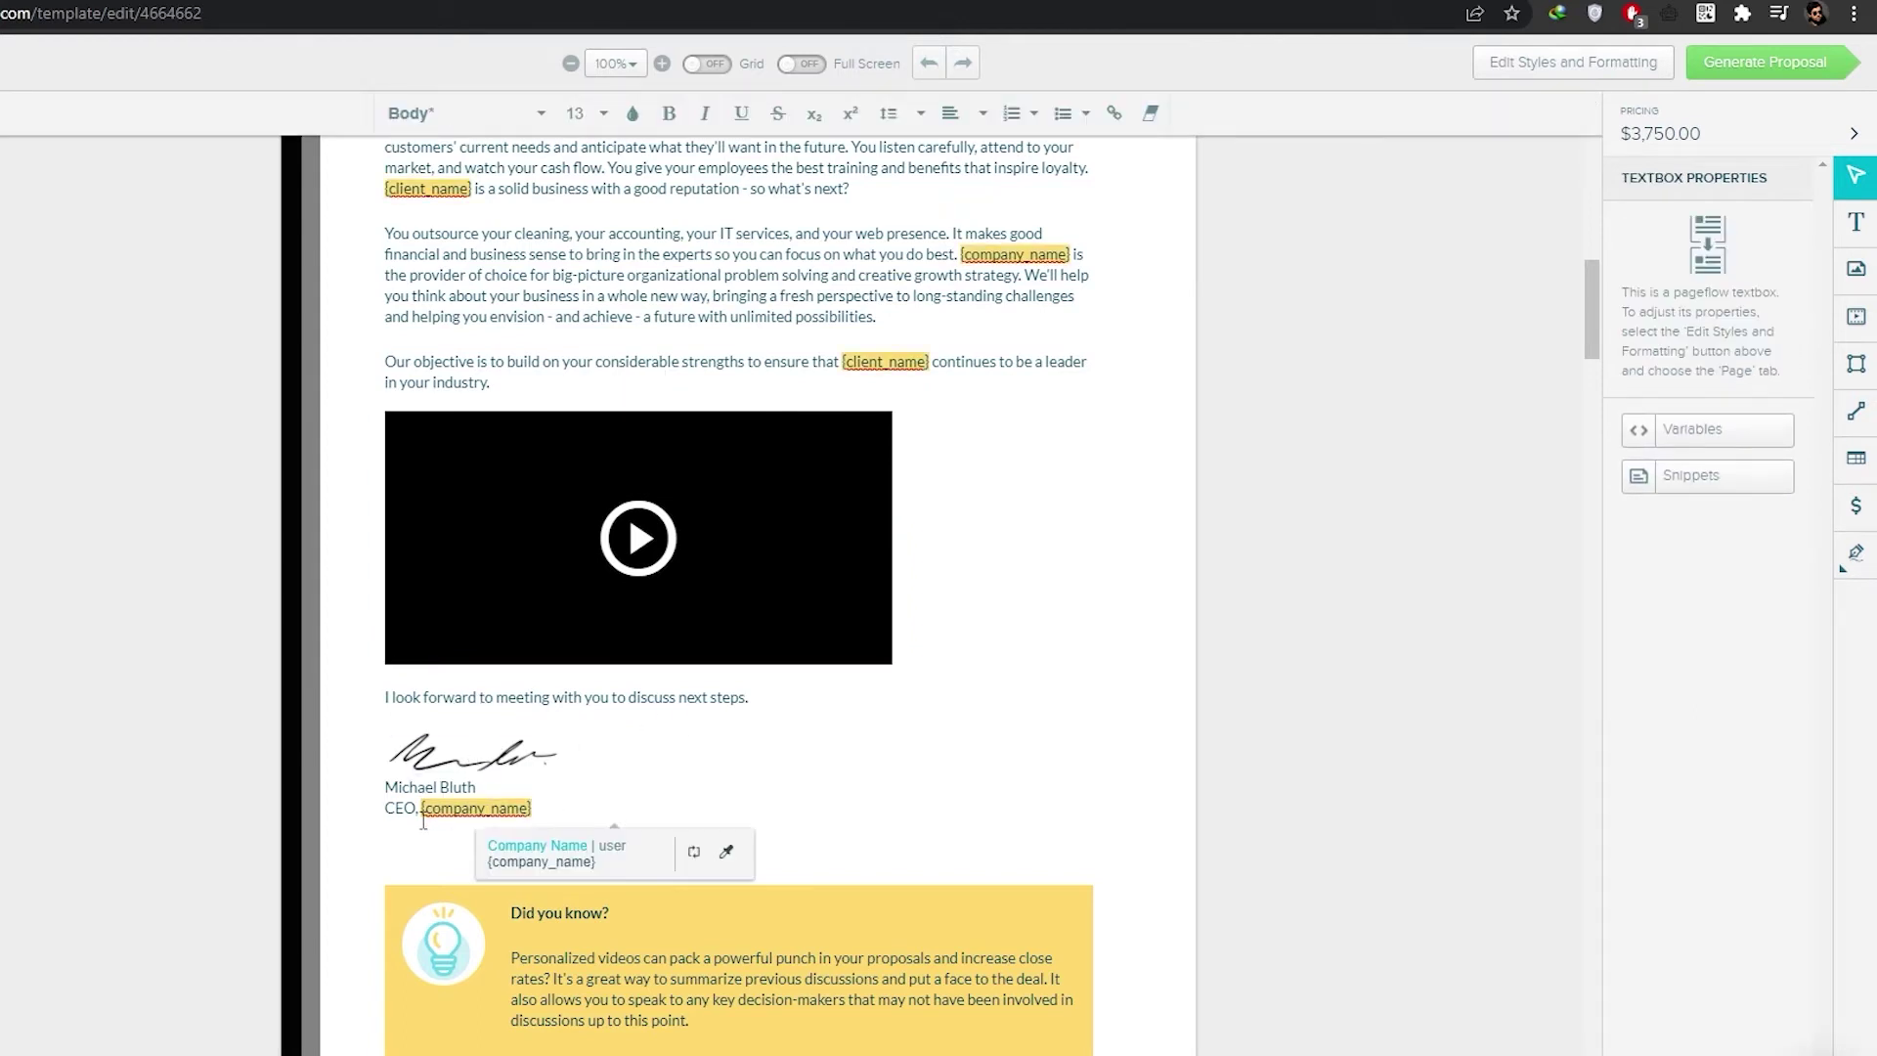
{"action": "scroll", "coordinate": [1165, 588], "scroll_direction": "down", "scroll_amount": 2}
{"action": "left_click", "coordinate": [1165, 588]}
{"action": "scroll", "coordinate": [616, 788], "scroll_direction": "down", "scroll_amount": 2}
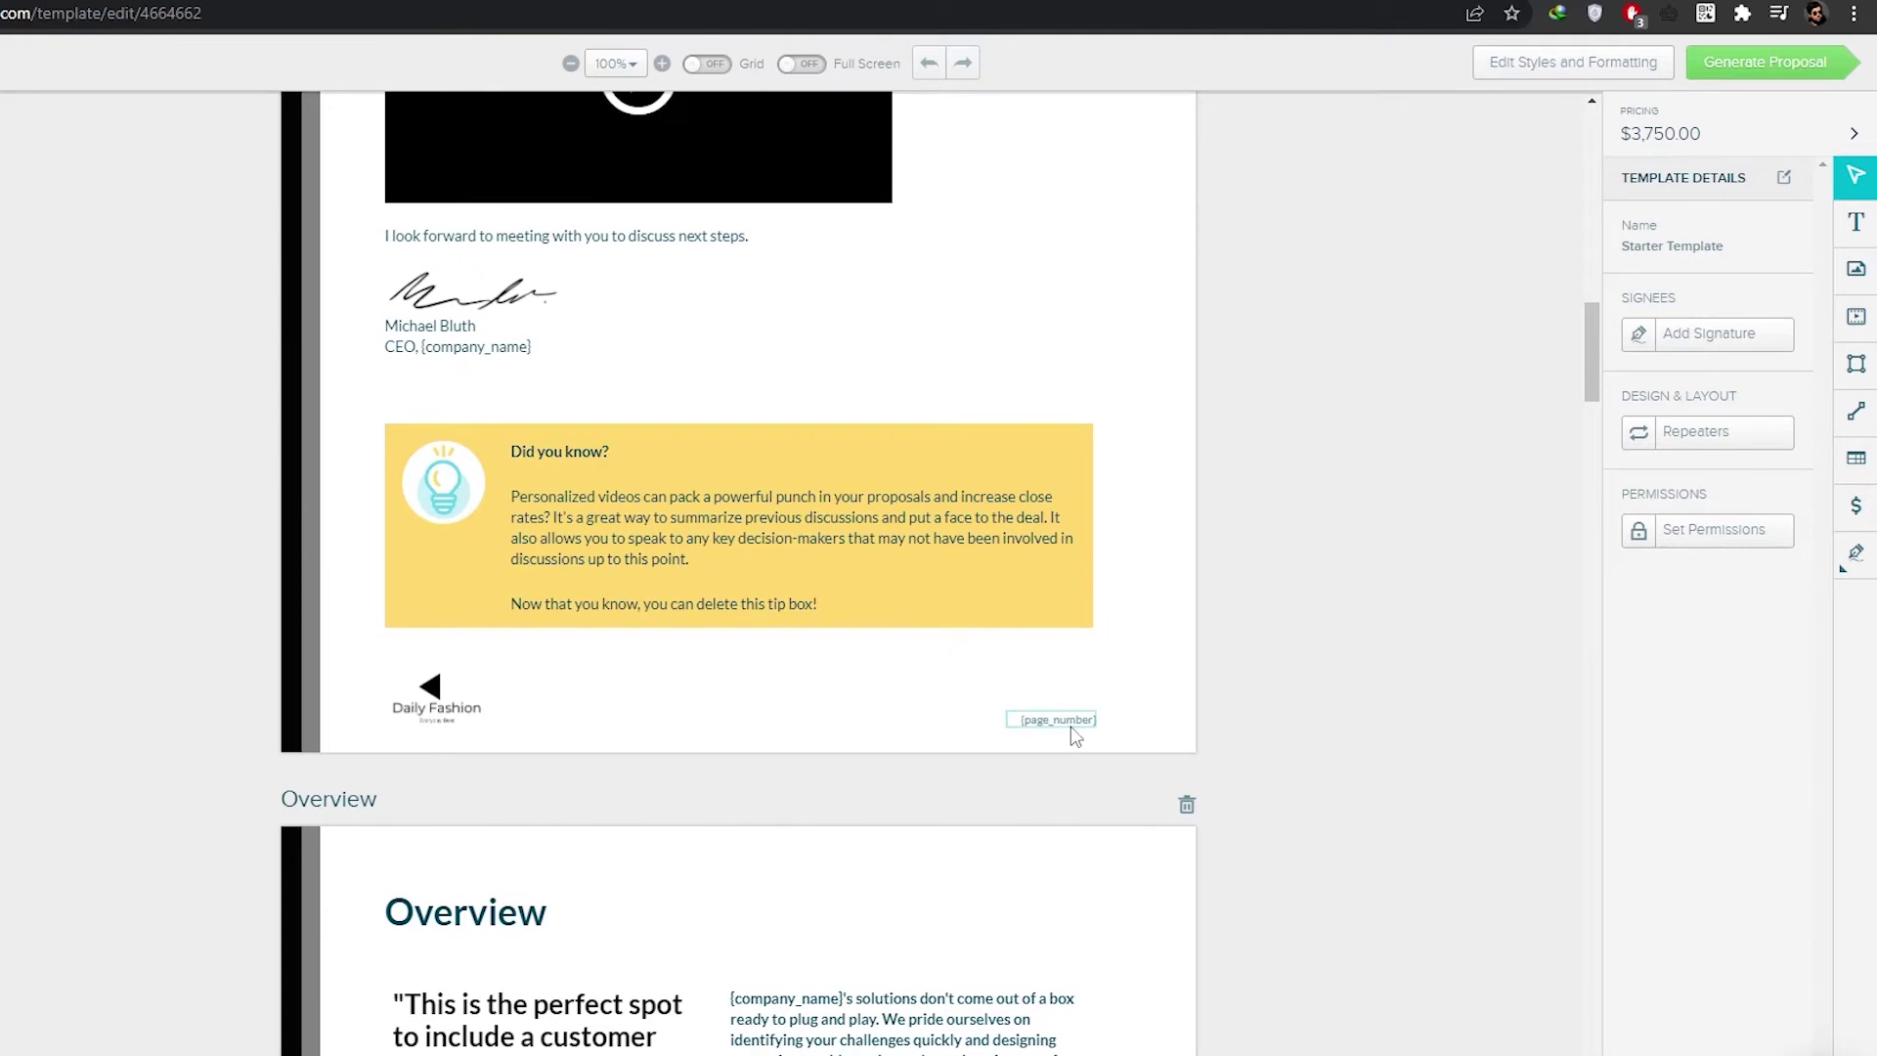
Review the deliverables and pricing pages, briefly opening and closing the Specialty pricing table
{"action": "scroll", "coordinate": [1072, 738], "scroll_direction": "down", "scroll_amount": 4}
{"action": "scroll", "coordinate": [821, 456], "scroll_direction": "down", "scroll_amount": 1}
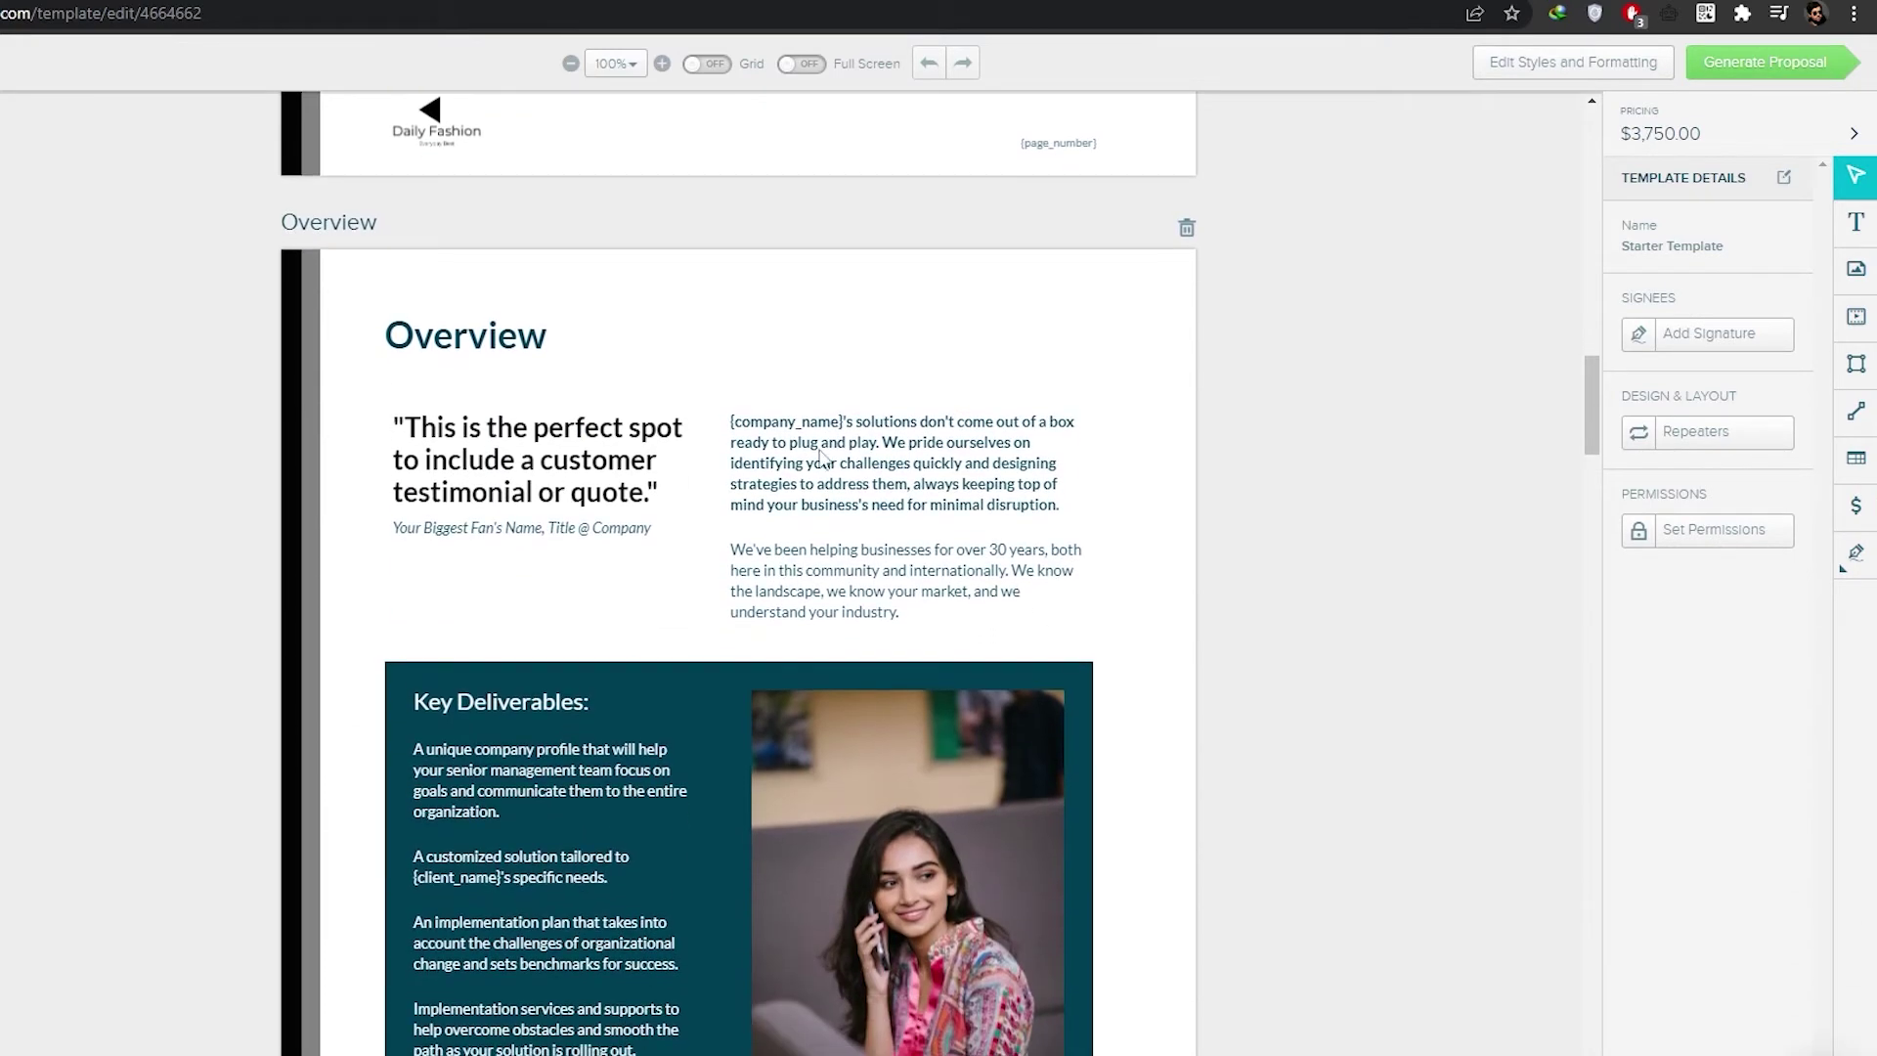
{"action": "scroll", "coordinate": [479, 411], "scroll_direction": "down", "scroll_amount": 2}
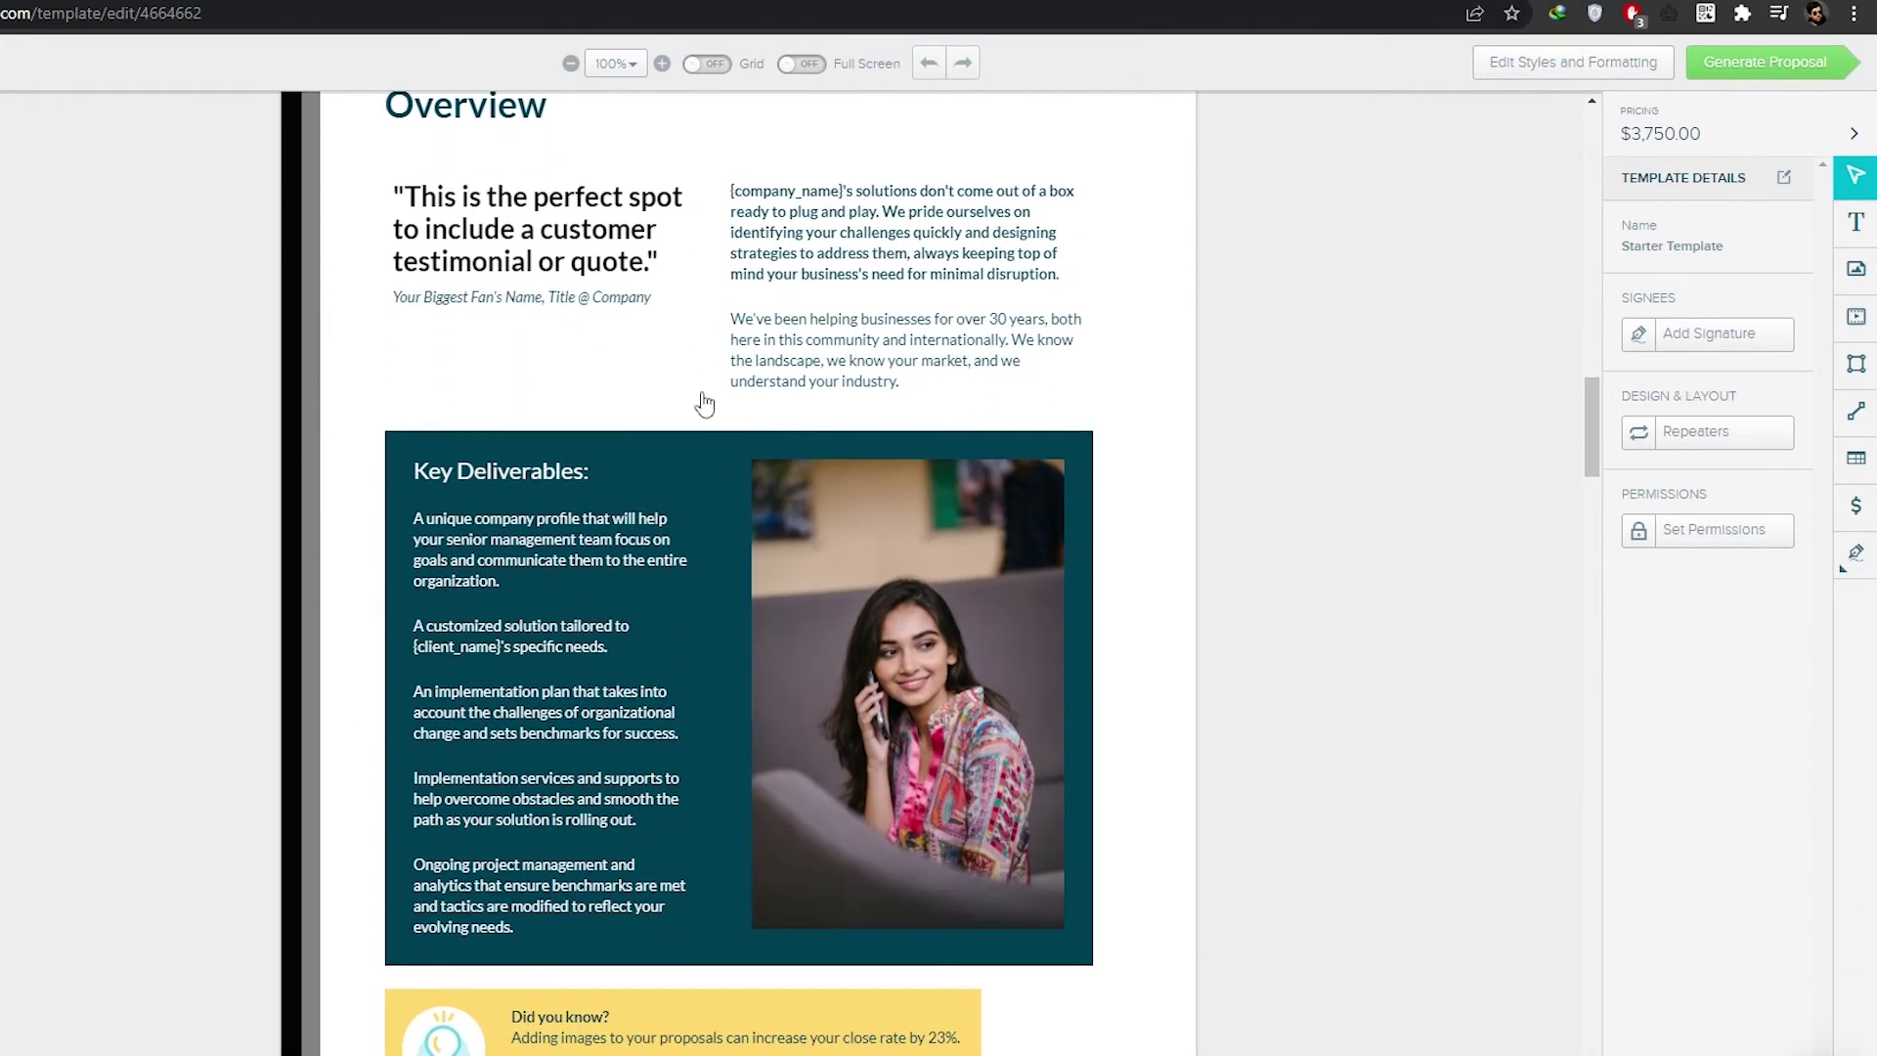
{"action": "scroll", "coordinate": [584, 388], "scroll_direction": "up", "scroll_amount": 1}
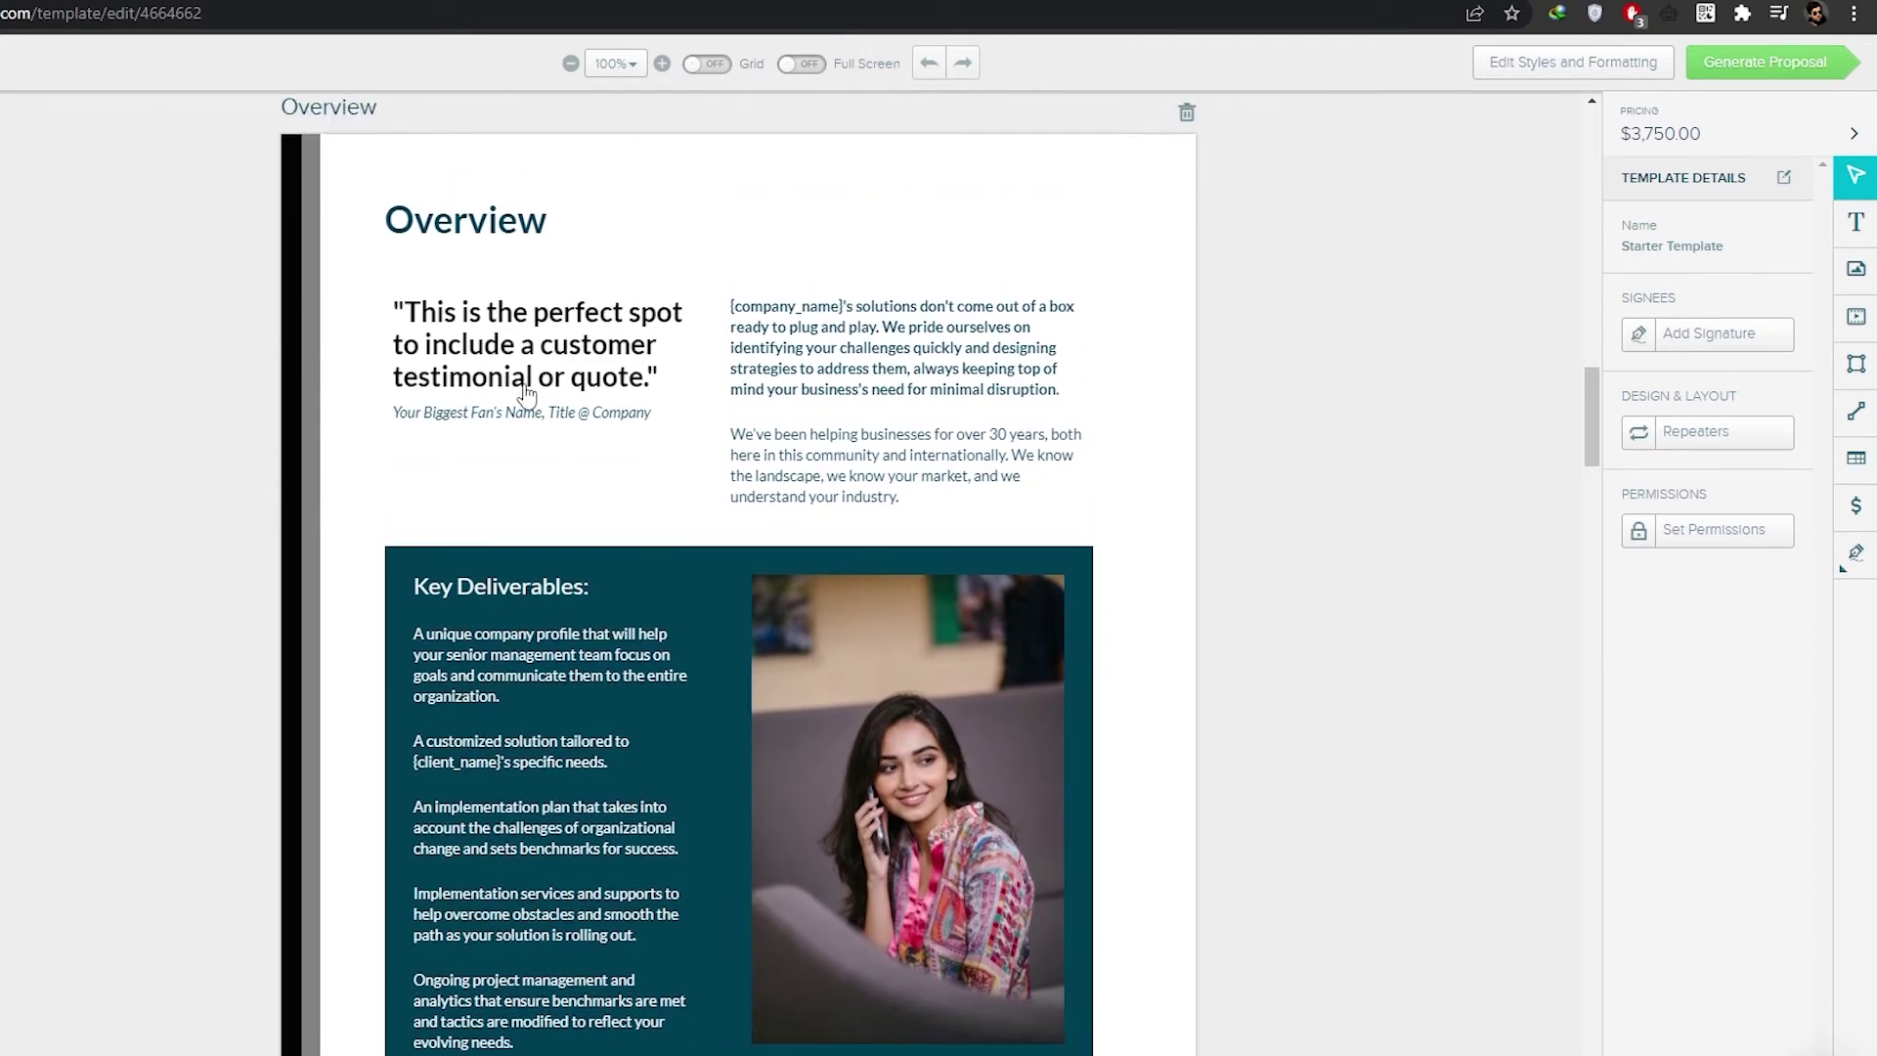
{"action": "scroll", "coordinate": [1242, 869], "scroll_direction": "up", "scroll_amount": 2}
{"action": "scroll", "coordinate": [580, 499], "scroll_direction": "down", "scroll_amount": 4}
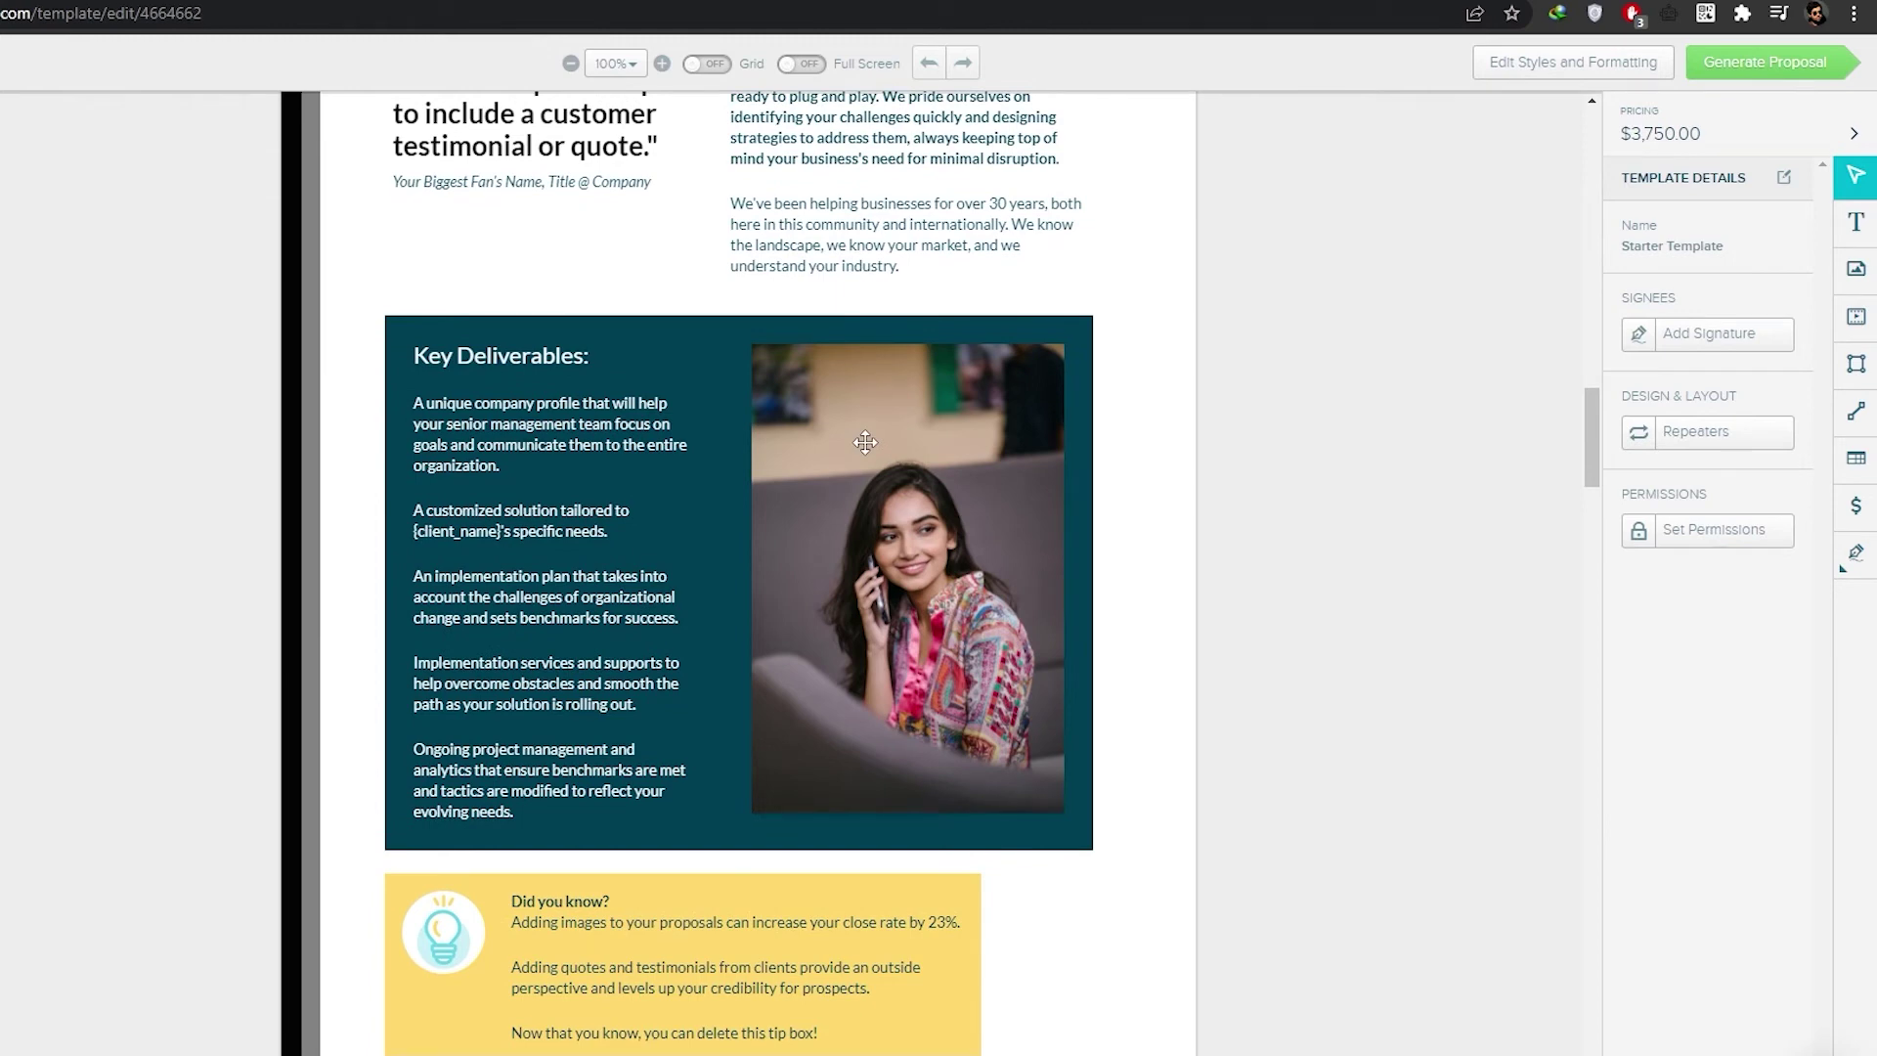
{"action": "scroll", "coordinate": [839, 424], "scroll_direction": "down", "scroll_amount": 7}
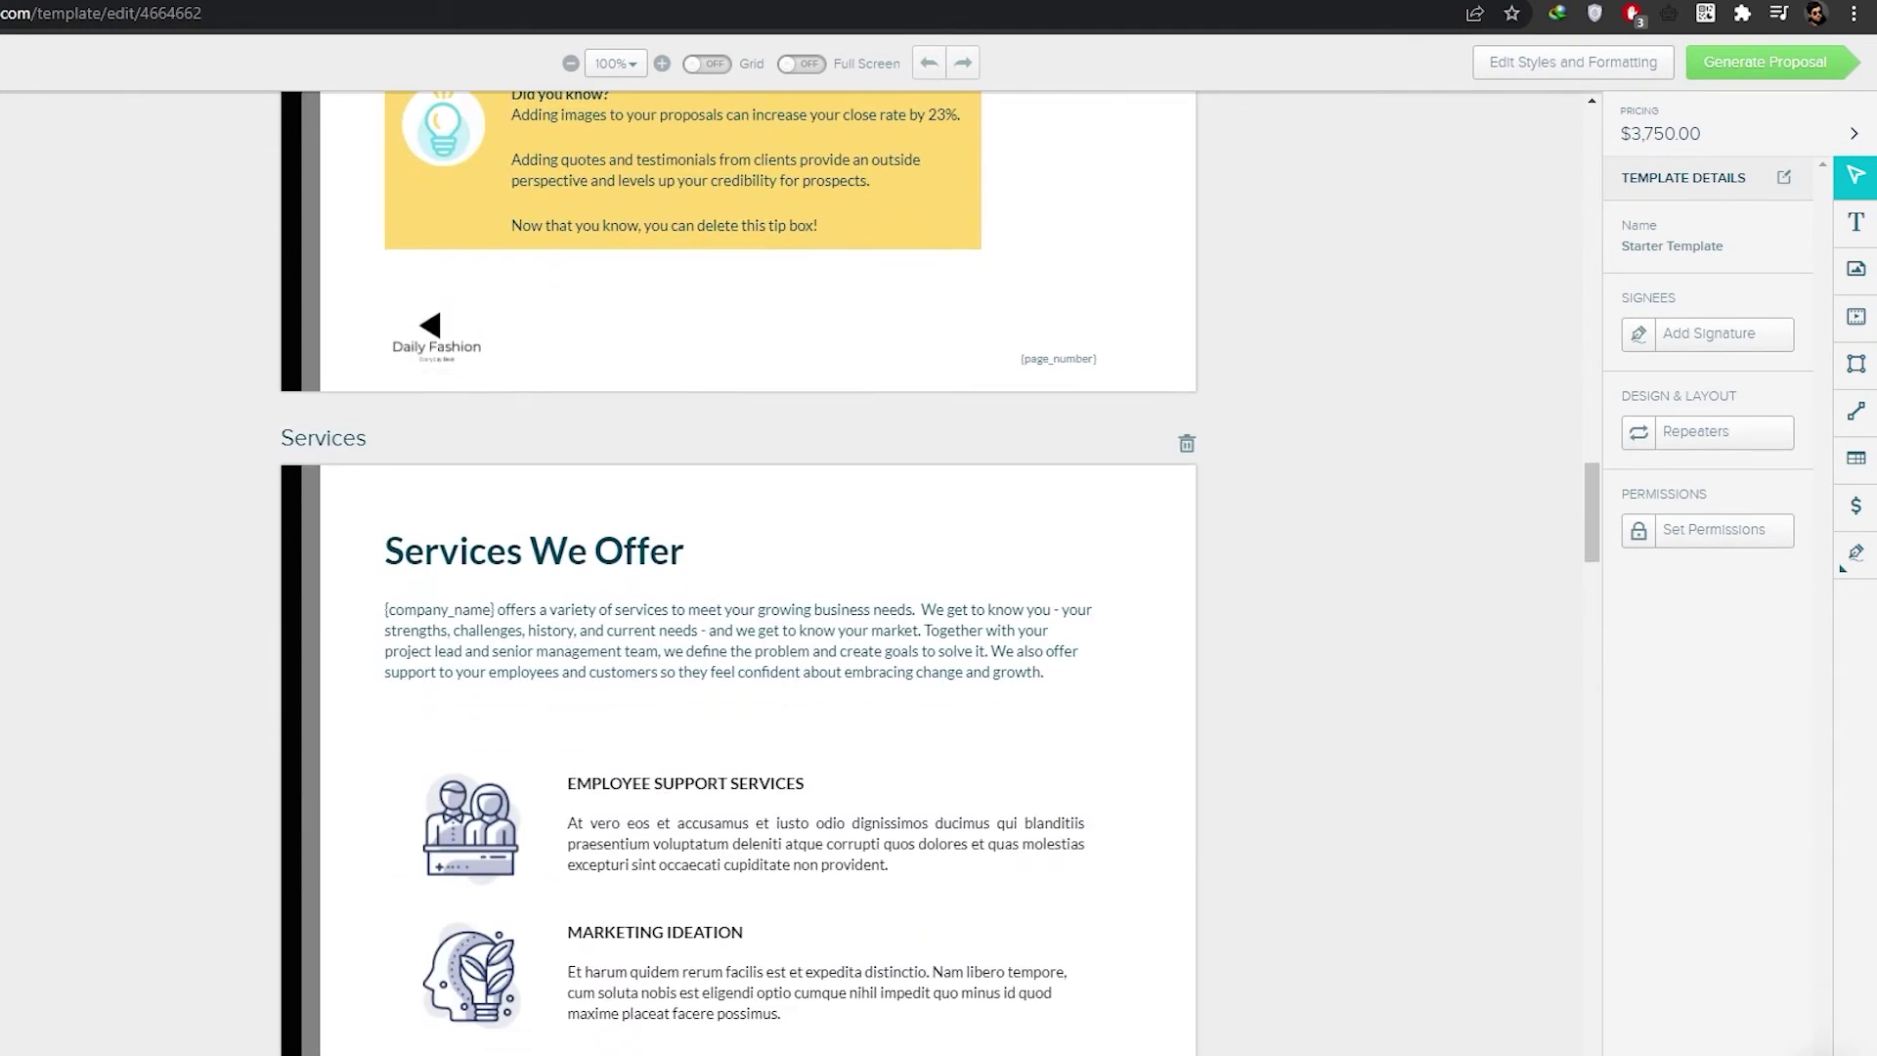
{"action": "scroll", "coordinate": [545, 473], "scroll_direction": "down", "scroll_amount": 4}
{"action": "scroll", "coordinate": [733, 327], "scroll_direction": "down", "scroll_amount": 3}
{"action": "scroll", "coordinate": [716, 365], "scroll_direction": "up", "scroll_amount": 3}
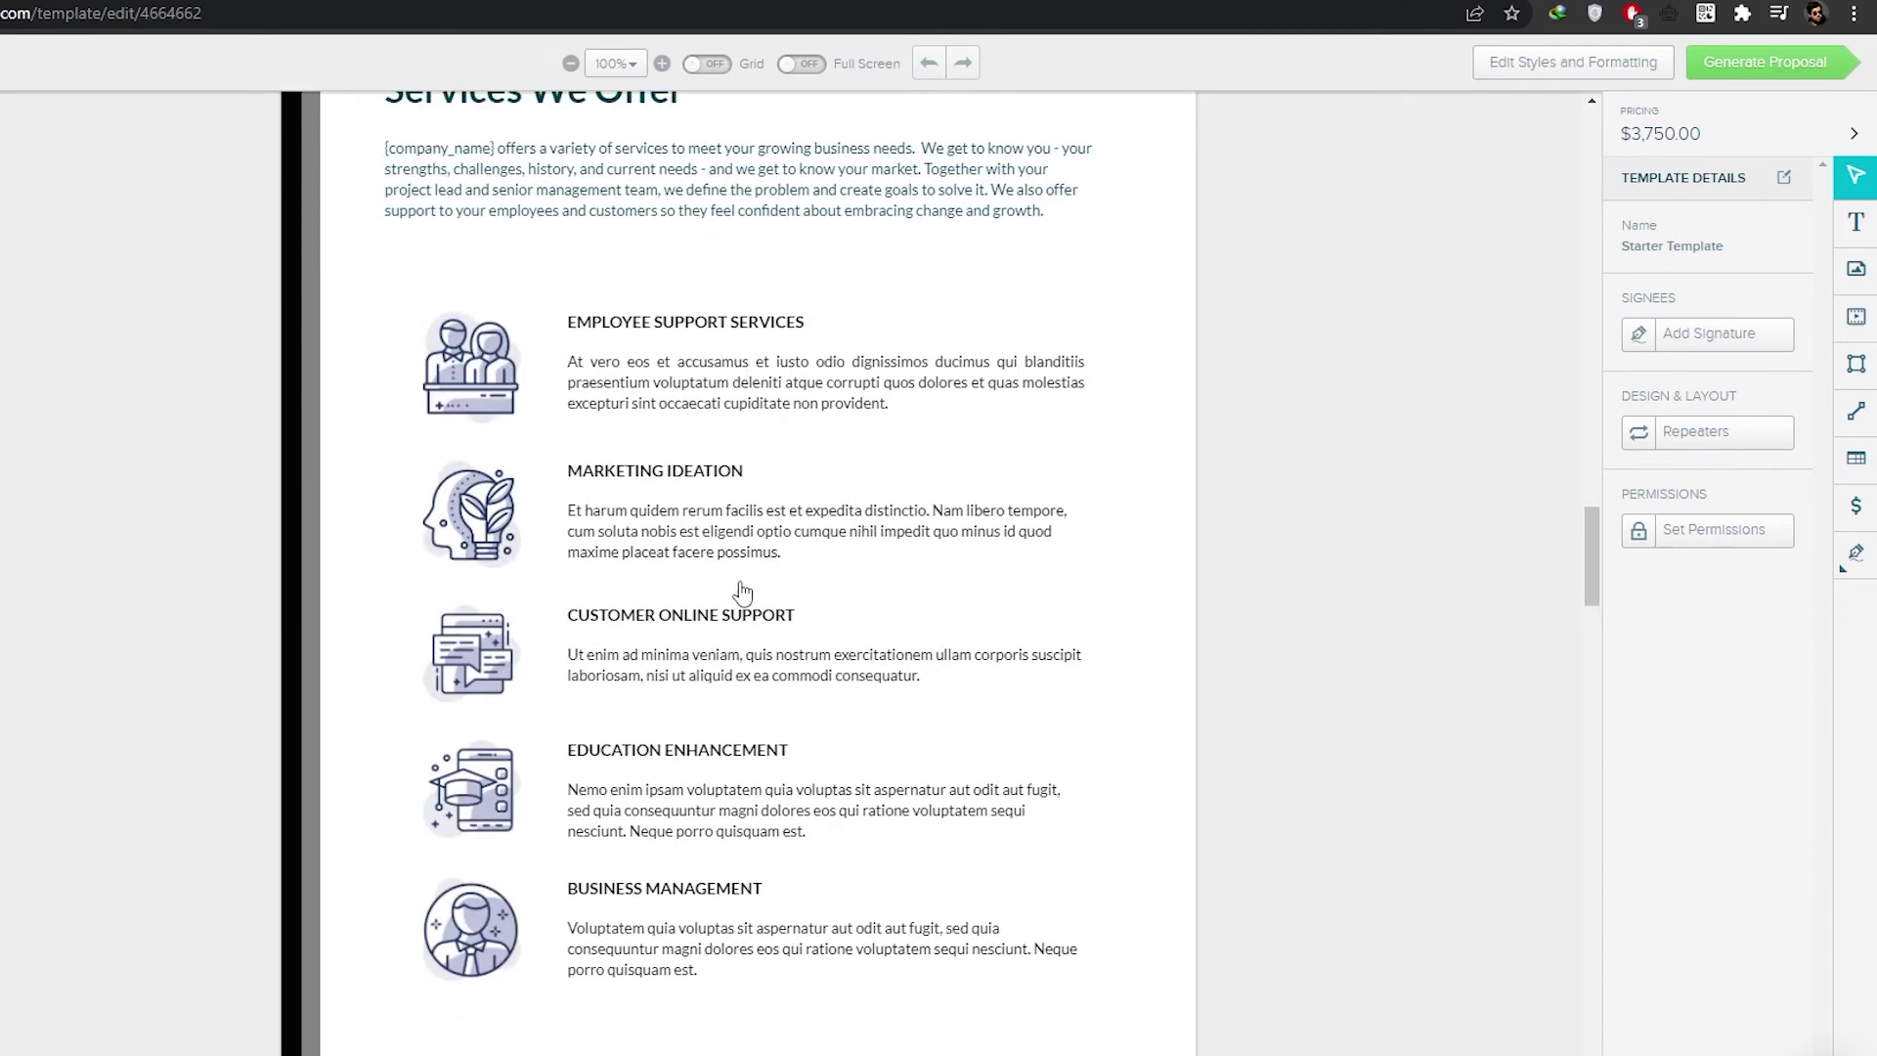
{"action": "scroll", "coordinate": [743, 592], "scroll_direction": "down", "scroll_amount": 7}
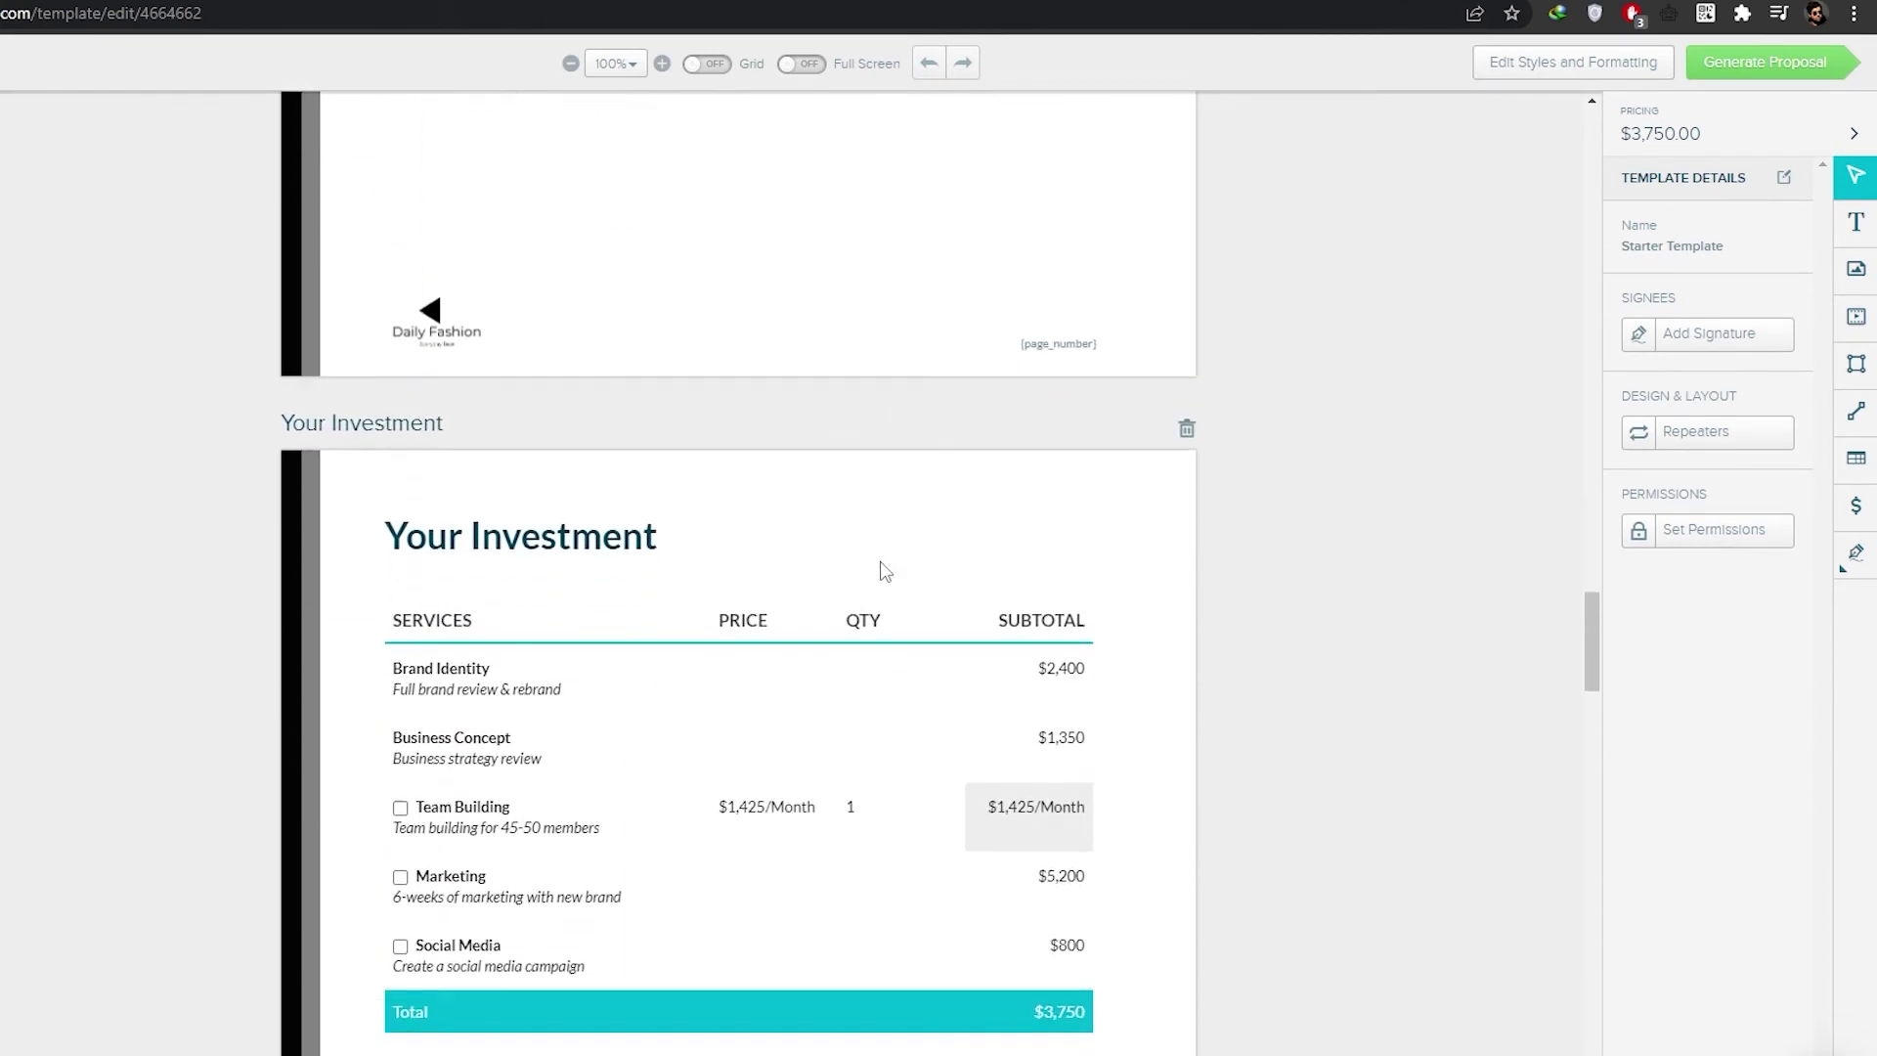
{"action": "scroll", "coordinate": [900, 574], "scroll_direction": "down", "scroll_amount": 3}
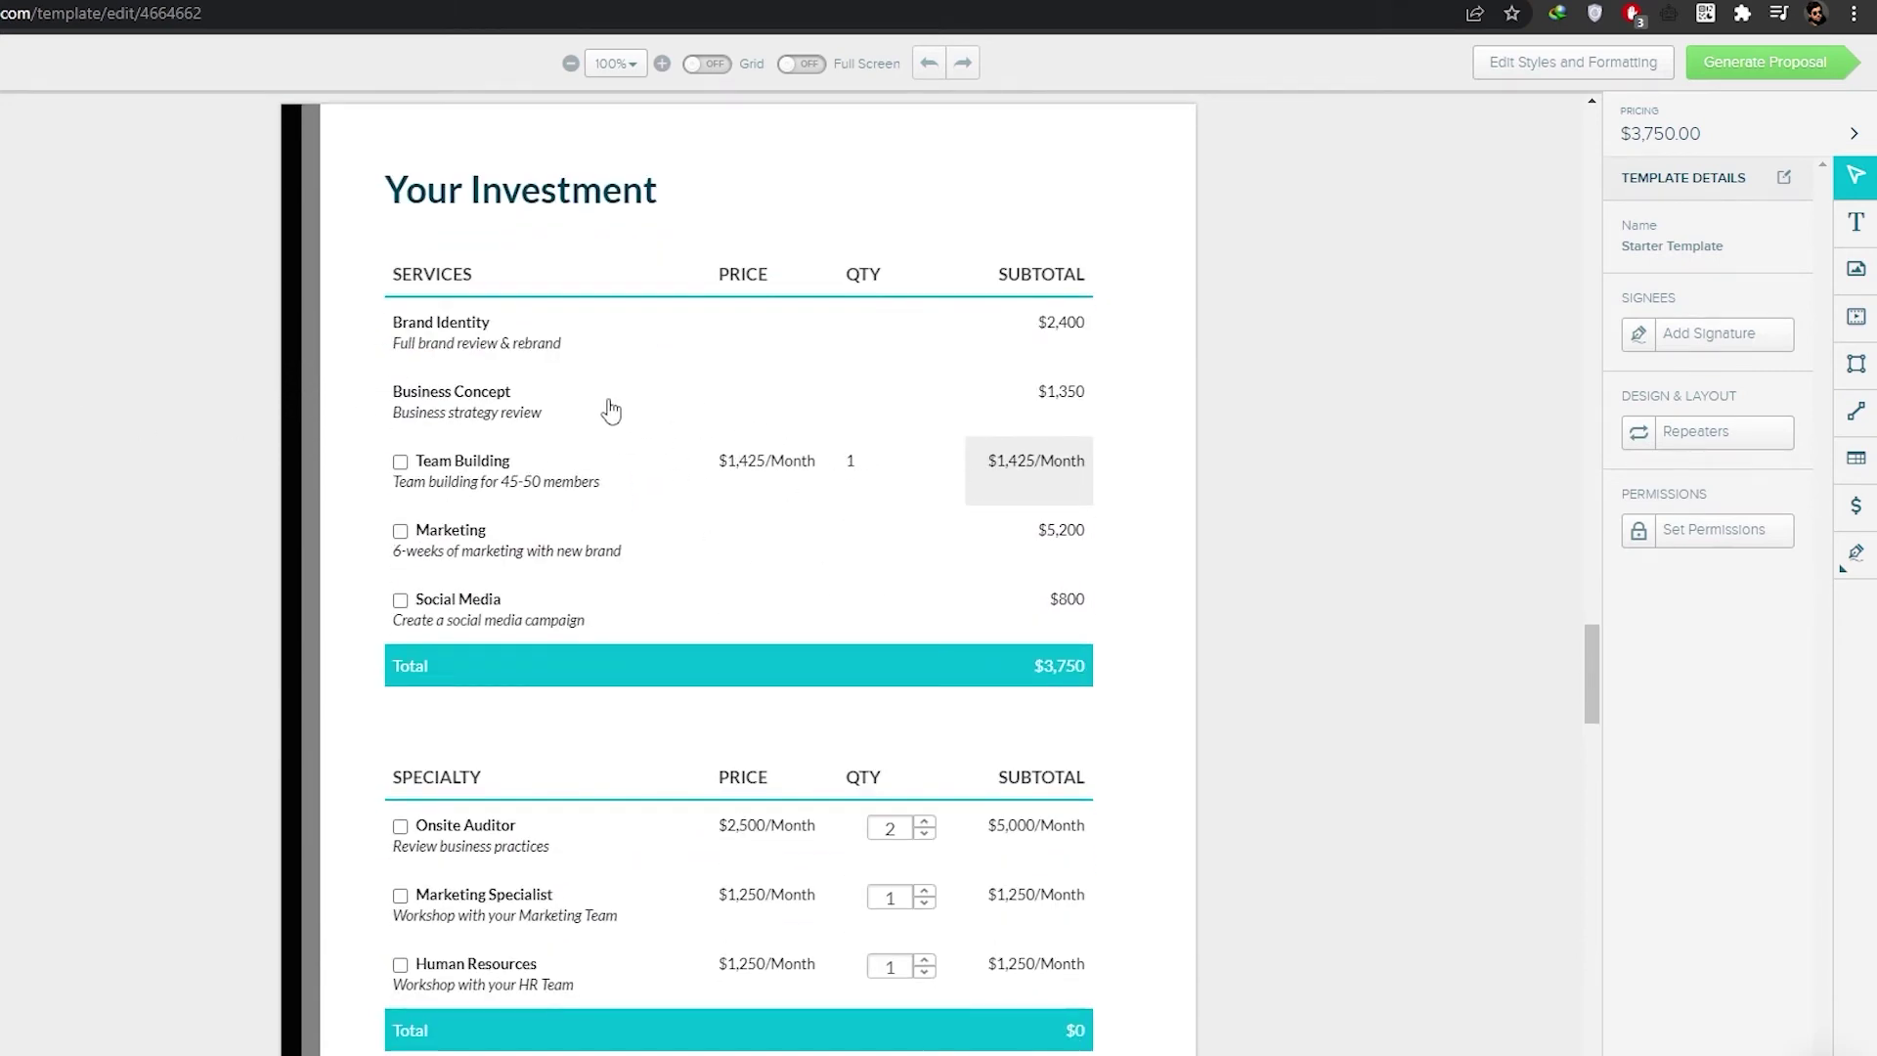
{"action": "scroll", "coordinate": [663, 278], "scroll_direction": "down", "scroll_amount": 3}
{"action": "scroll", "coordinate": [697, 549], "scroll_direction": "up", "scroll_amount": 1}
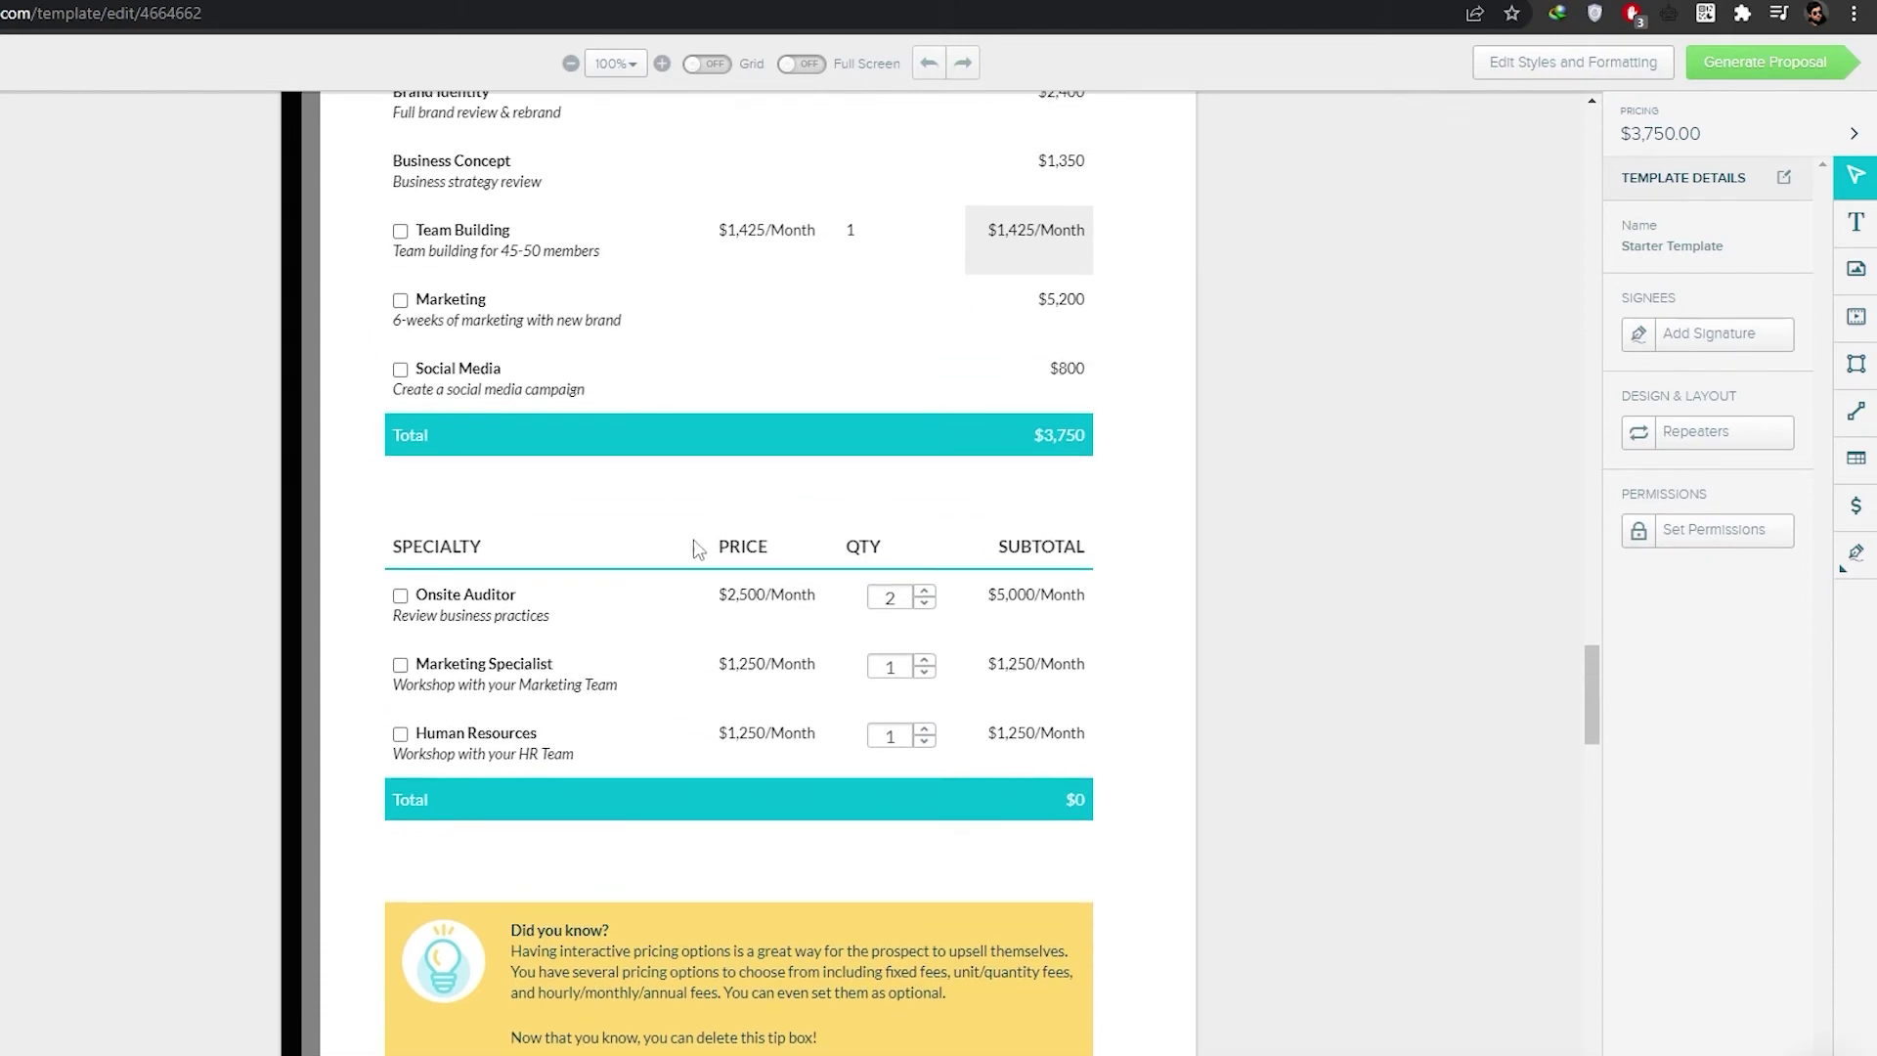
{"action": "left_click", "coordinate": [432, 616]}
{"action": "left_click", "coordinate": [1425, 648]}
Read through the agreement and onboarding pages of the Starter Template
{"action": "scroll", "coordinate": [763, 606], "scroll_direction": "down", "scroll_amount": 7}
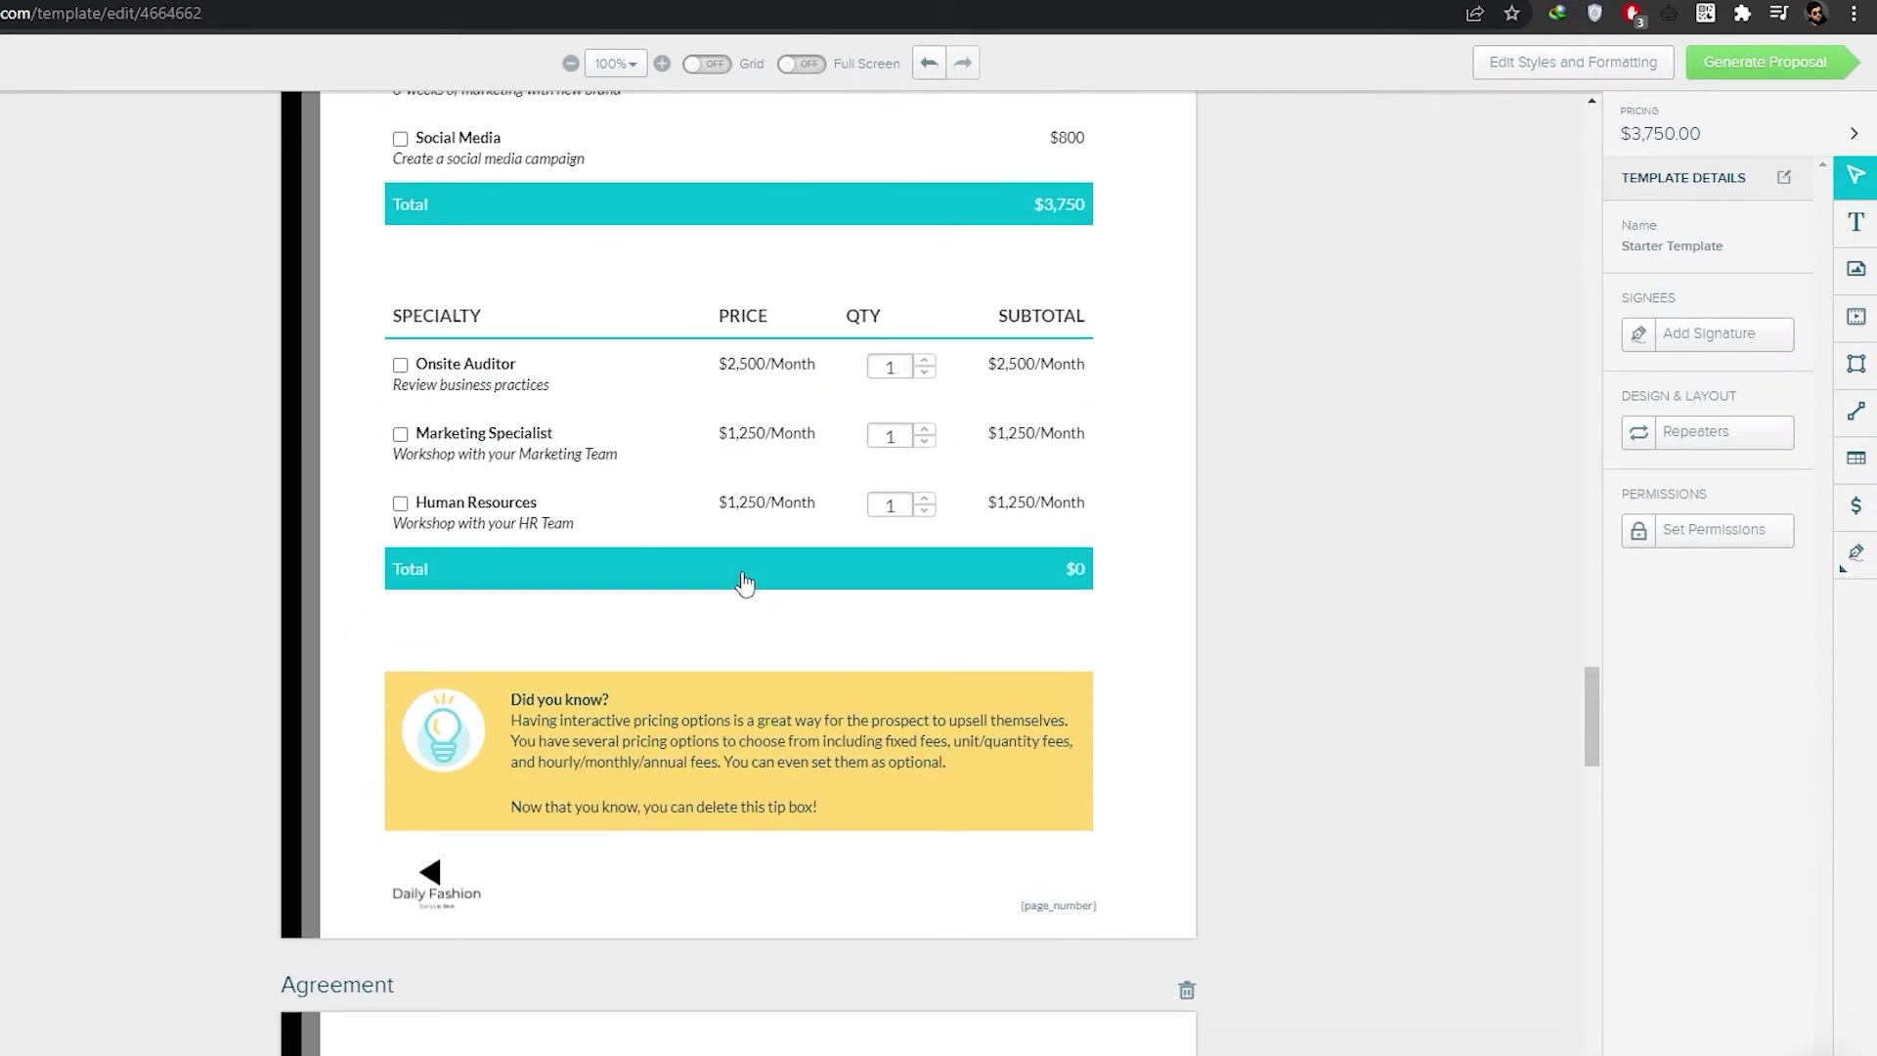
{"action": "scroll", "coordinate": [790, 733], "scroll_direction": "down", "scroll_amount": 3}
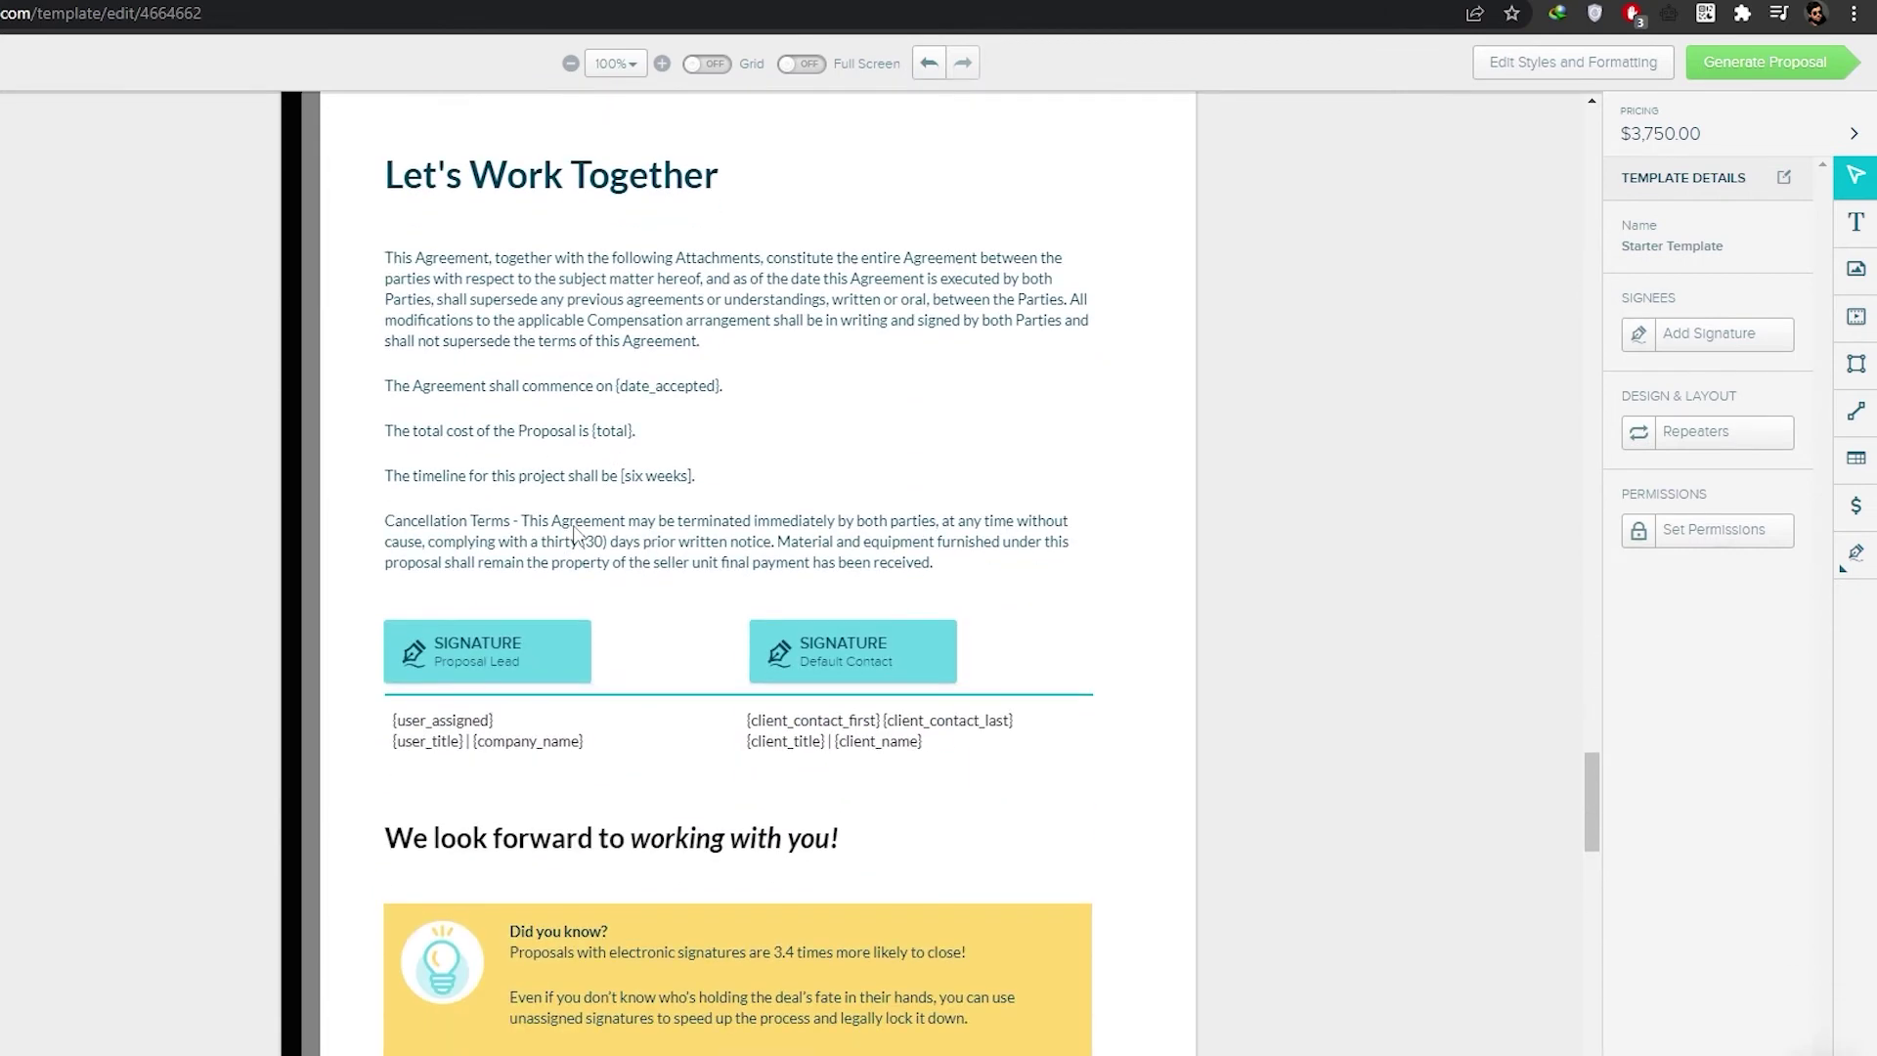
{"action": "scroll", "coordinate": [374, 409], "scroll_direction": "up", "scroll_amount": 1}
{"action": "scroll", "coordinate": [720, 283], "scroll_direction": "down", "scroll_amount": 2}
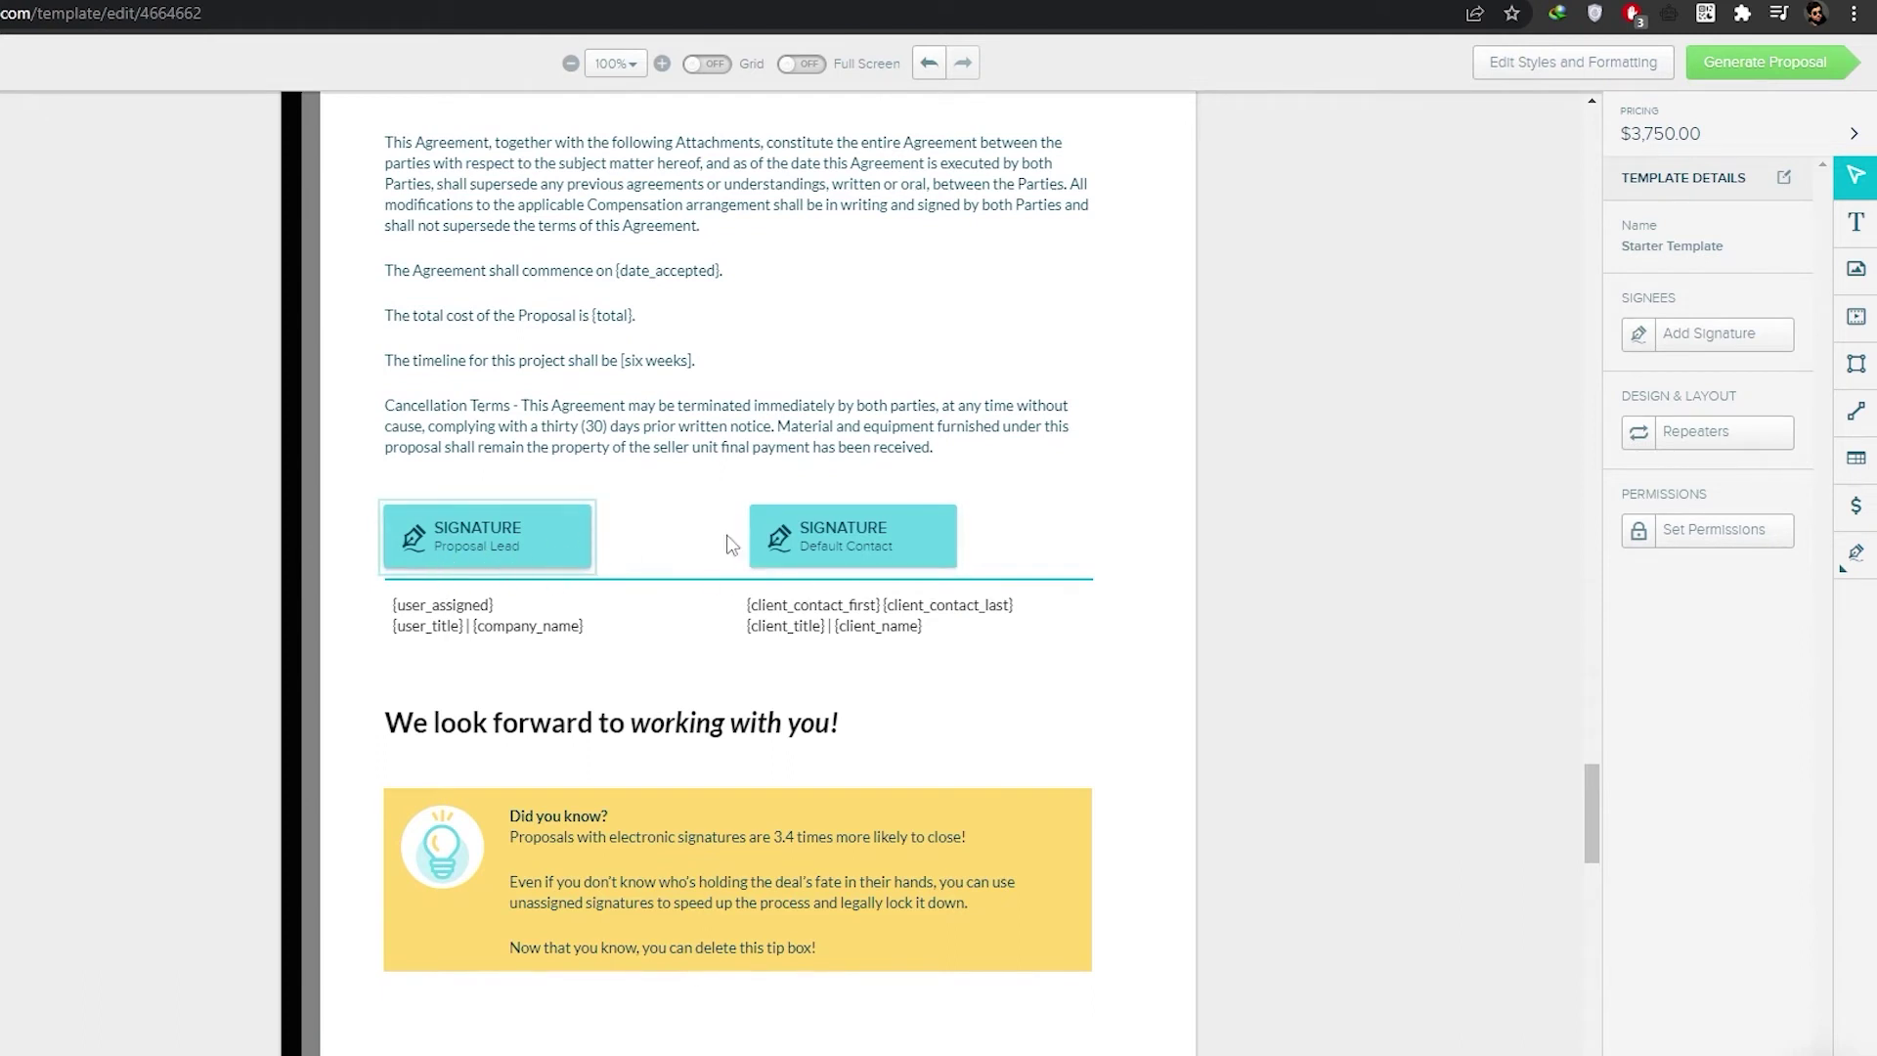
{"action": "scroll", "coordinate": [427, 502], "scroll_direction": "down", "scroll_amount": 1}
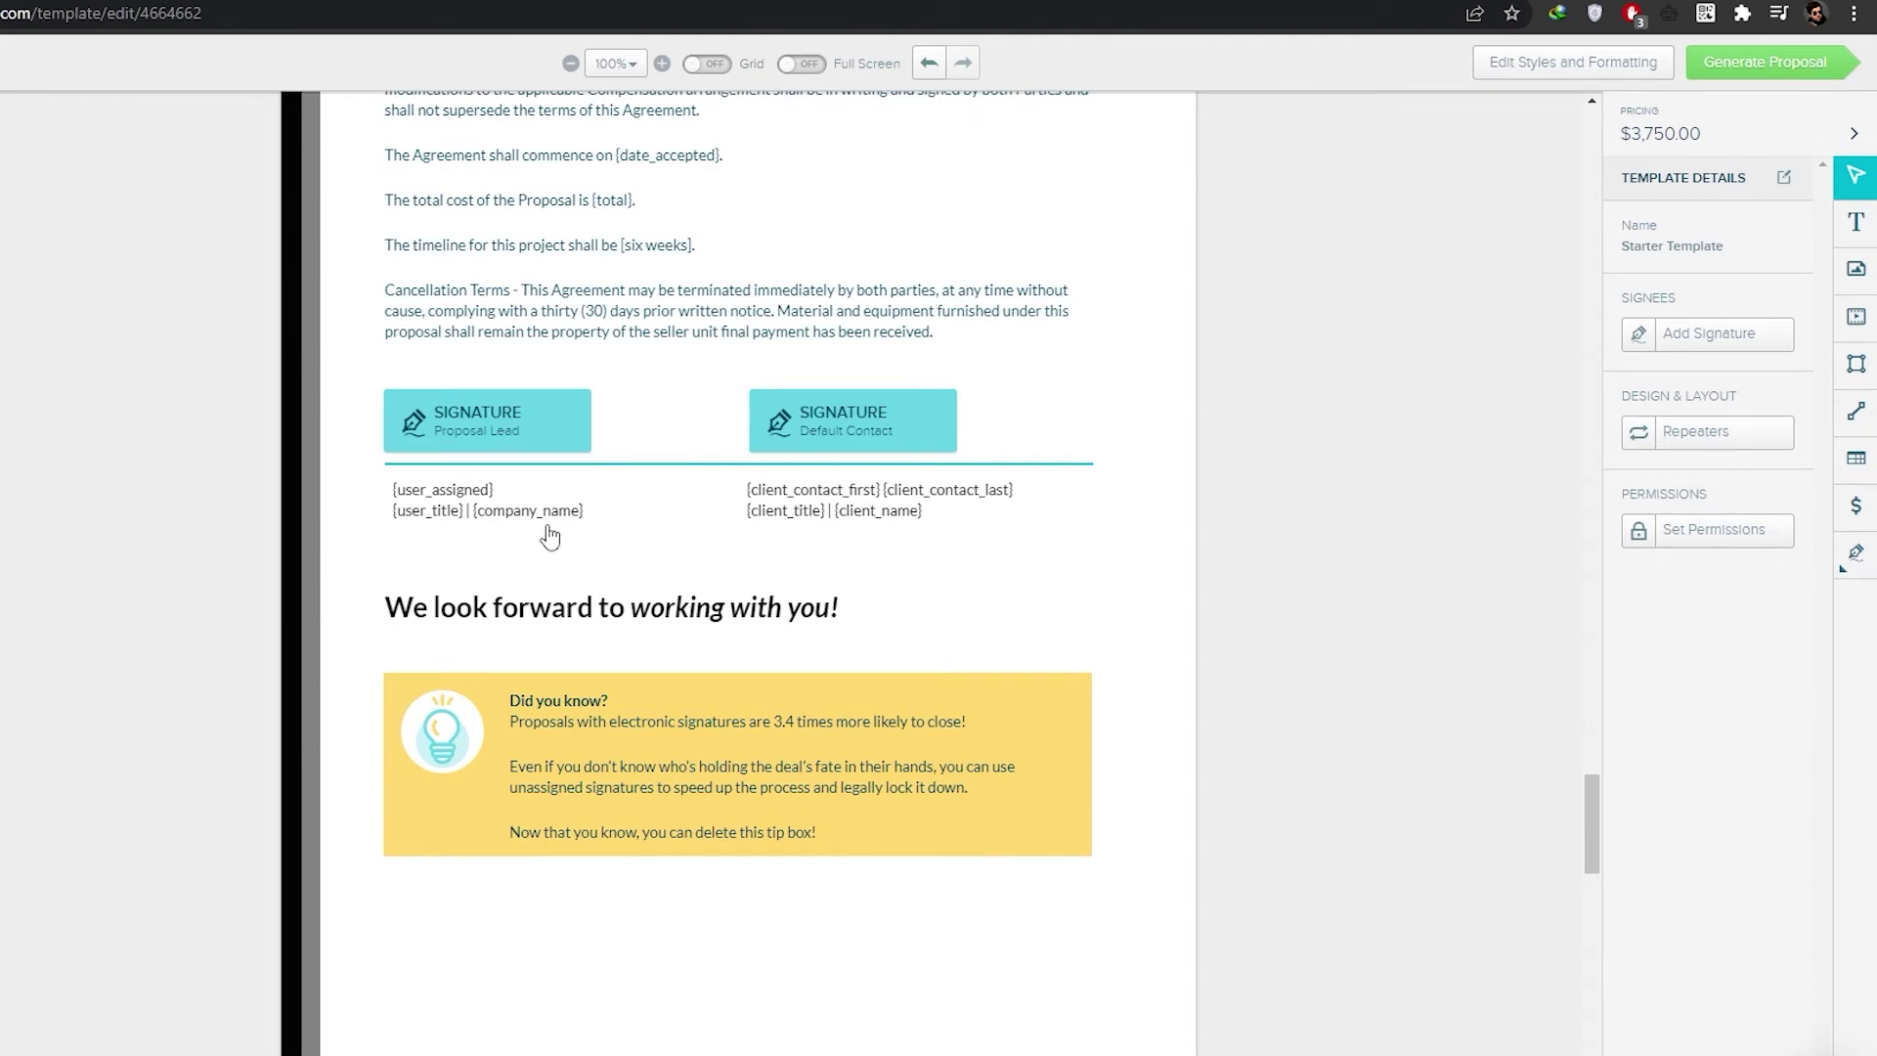
{"action": "scroll", "coordinate": [889, 526], "scroll_direction": "down", "scroll_amount": 3}
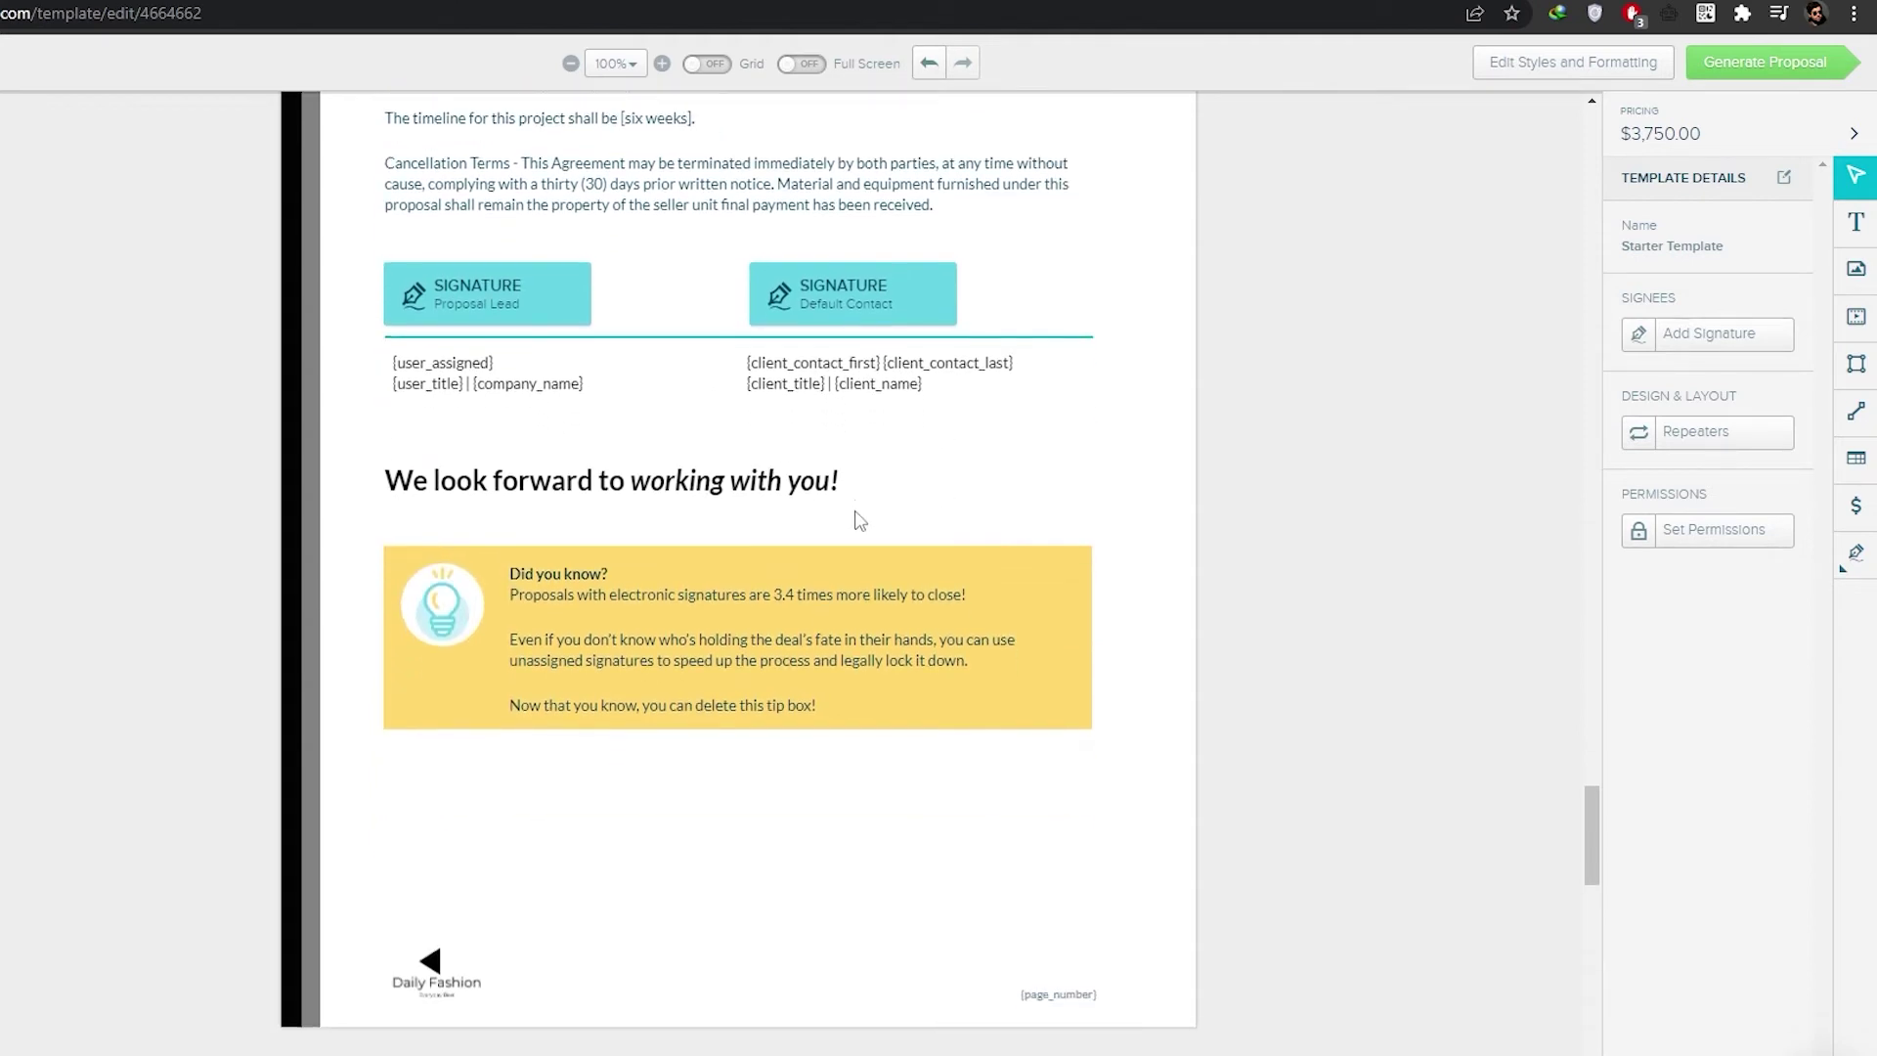
{"action": "scroll", "coordinate": [855, 431], "scroll_direction": "down", "scroll_amount": 15}
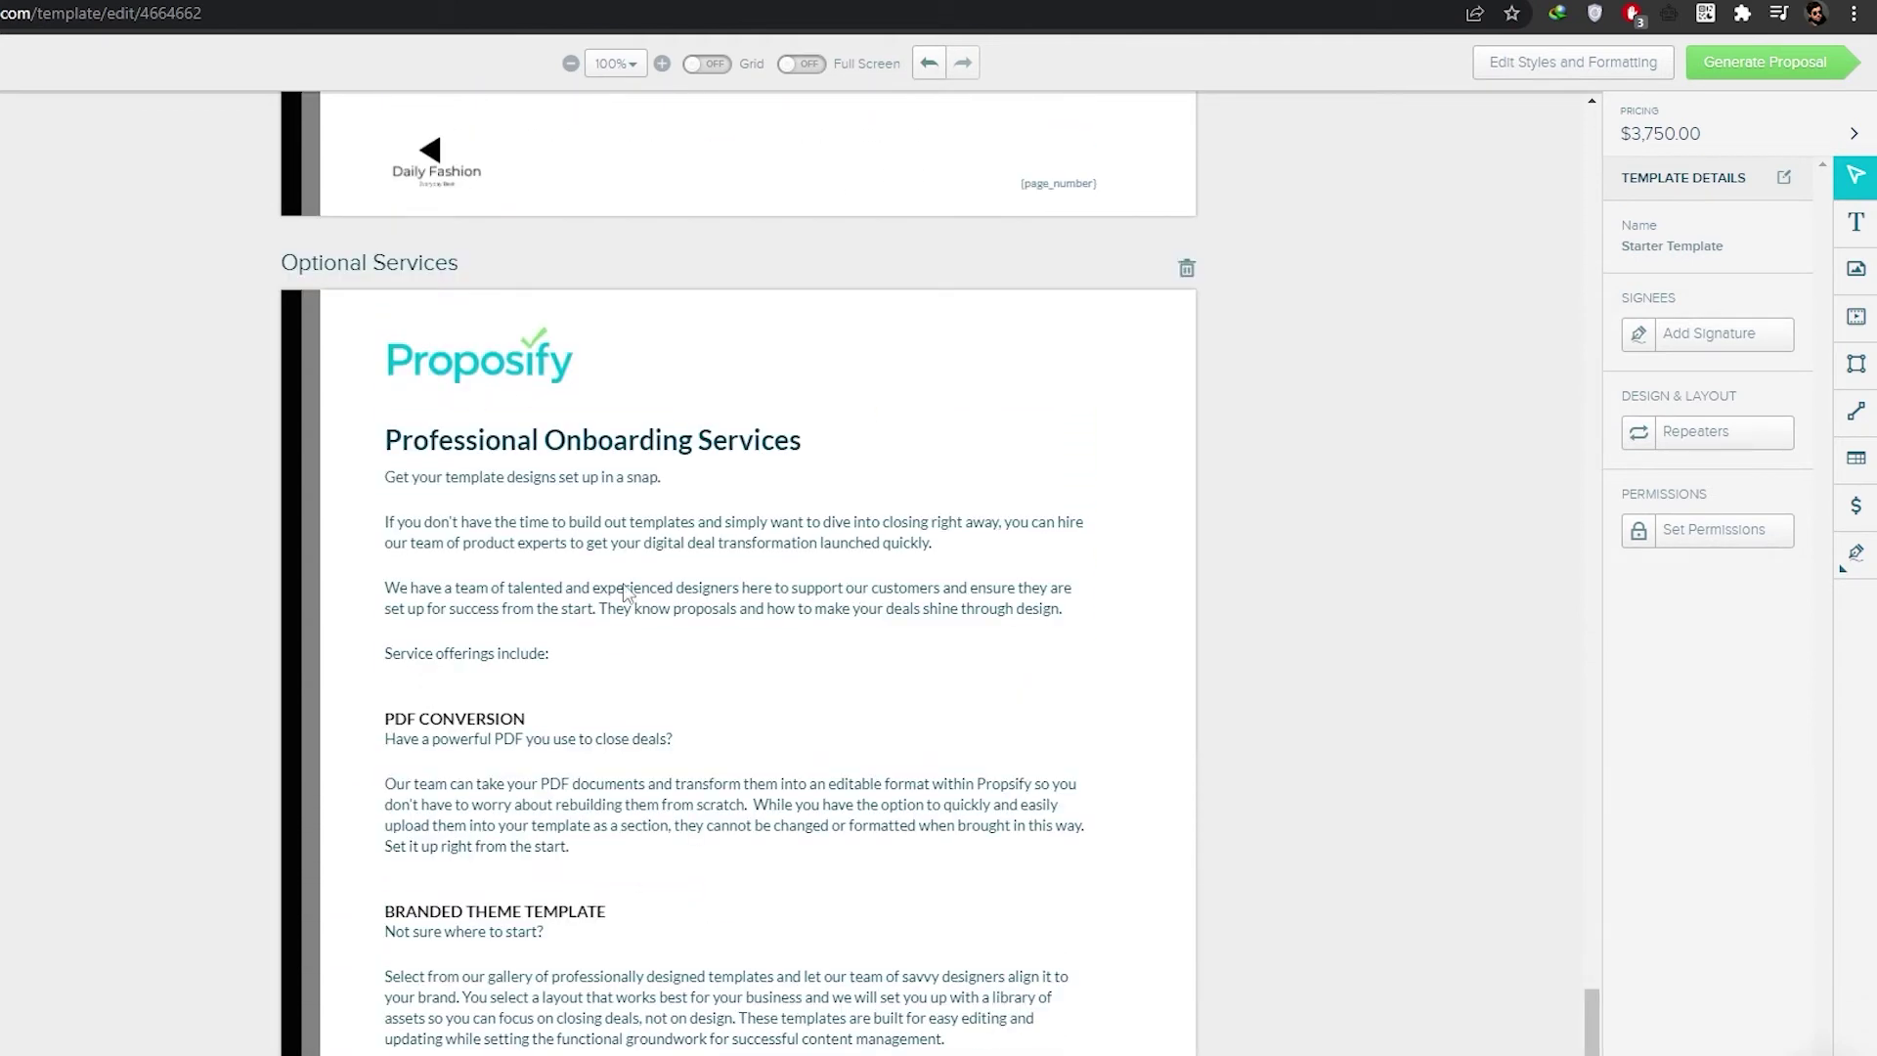
{"action": "scroll", "coordinate": [676, 587], "scroll_direction": "up", "scroll_amount": 2}
{"action": "scroll", "coordinate": [636, 601], "scroll_direction": "down", "scroll_amount": 2}
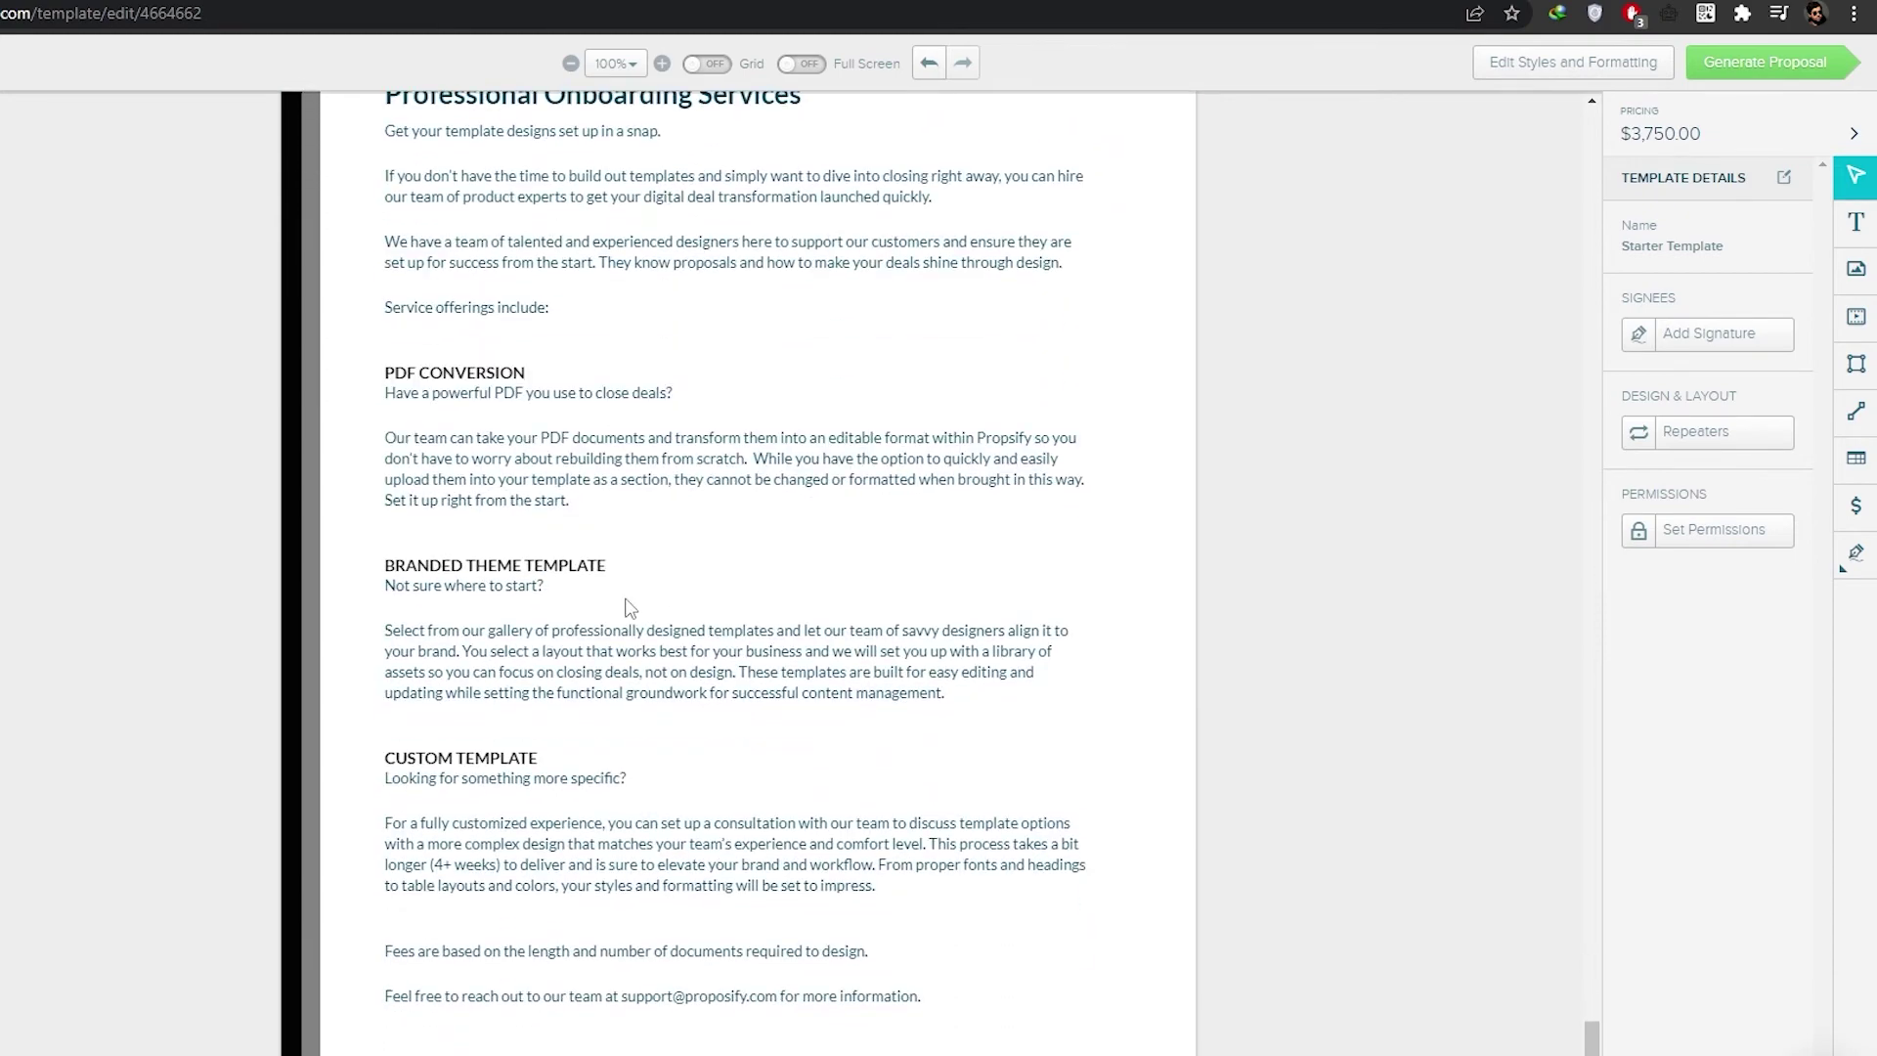
{"action": "scroll", "coordinate": [743, 575], "scroll_direction": "up", "scroll_amount": 10}
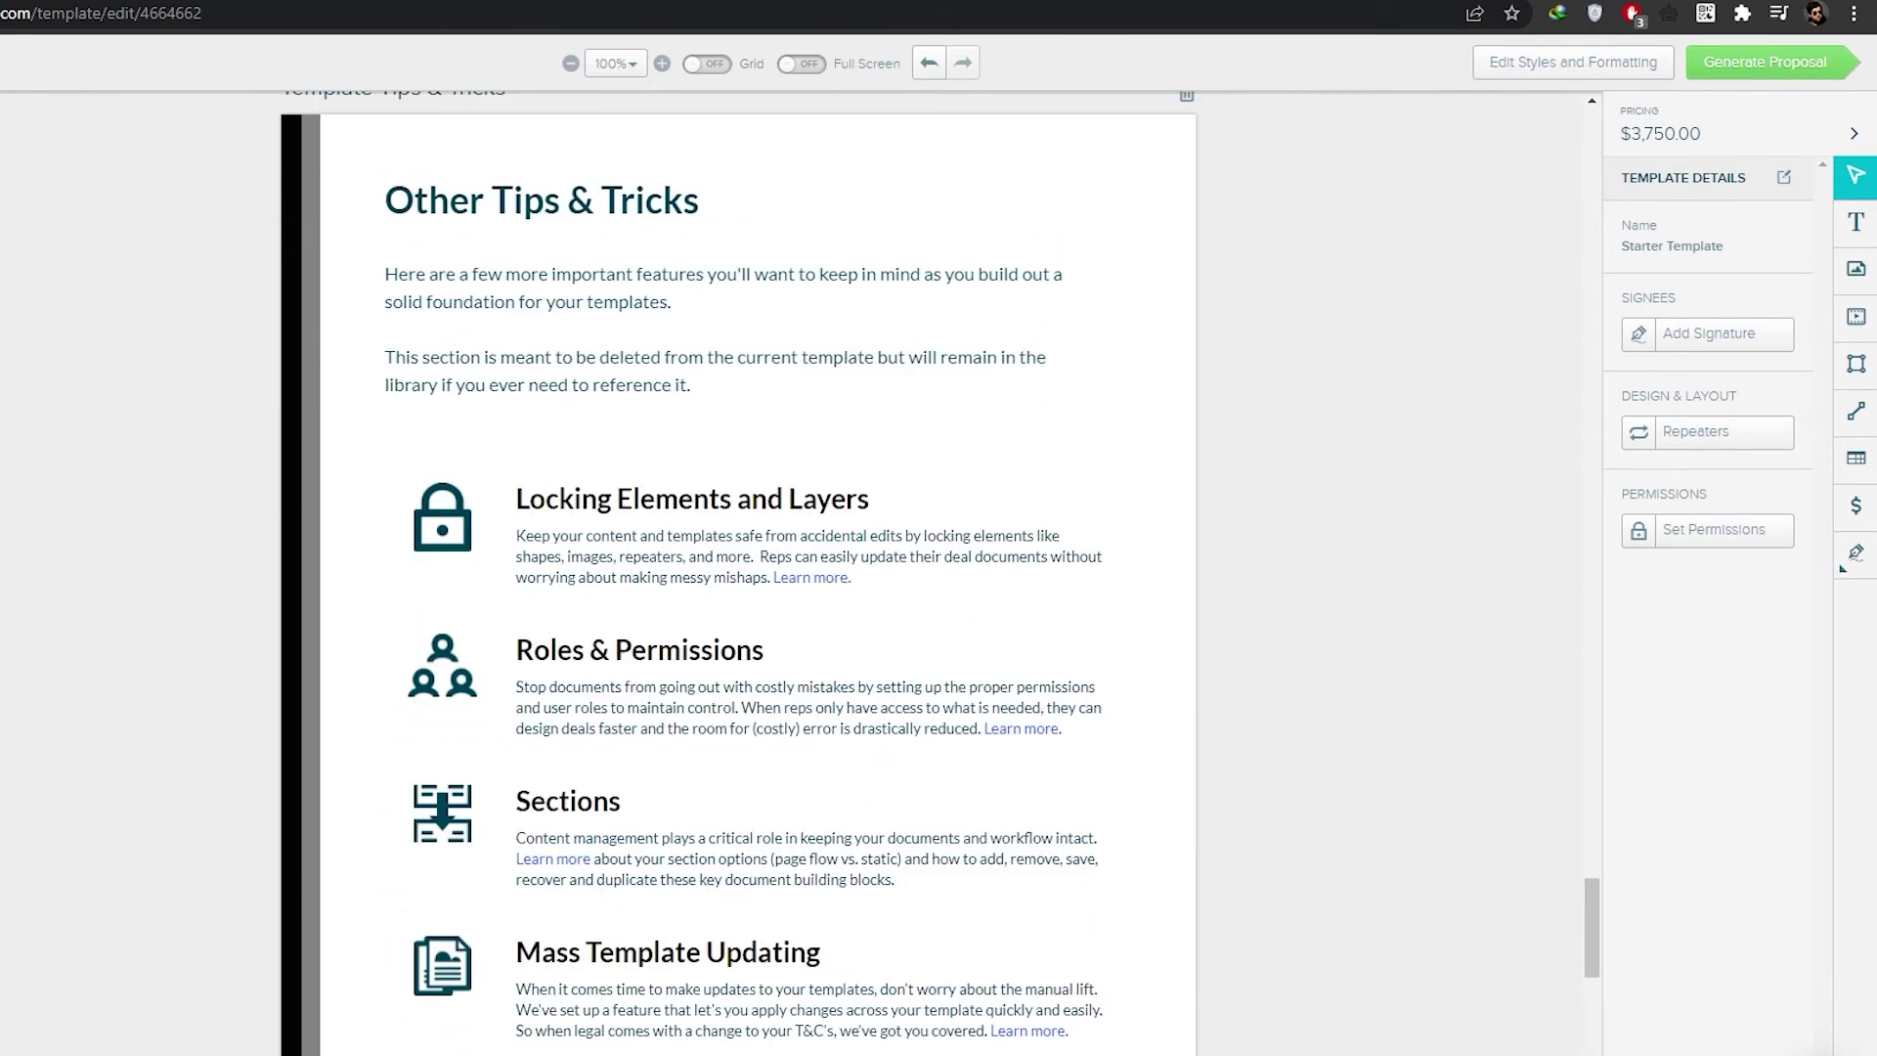
{"action": "scroll", "coordinate": [743, 489], "scroll_direction": "down", "scroll_amount": 3}
{"action": "scroll", "coordinate": [567, 636], "scroll_direction": "up", "scroll_amount": 8}
{"action": "scroll", "coordinate": [570, 634], "scroll_direction": "down", "scroll_amount": 8}
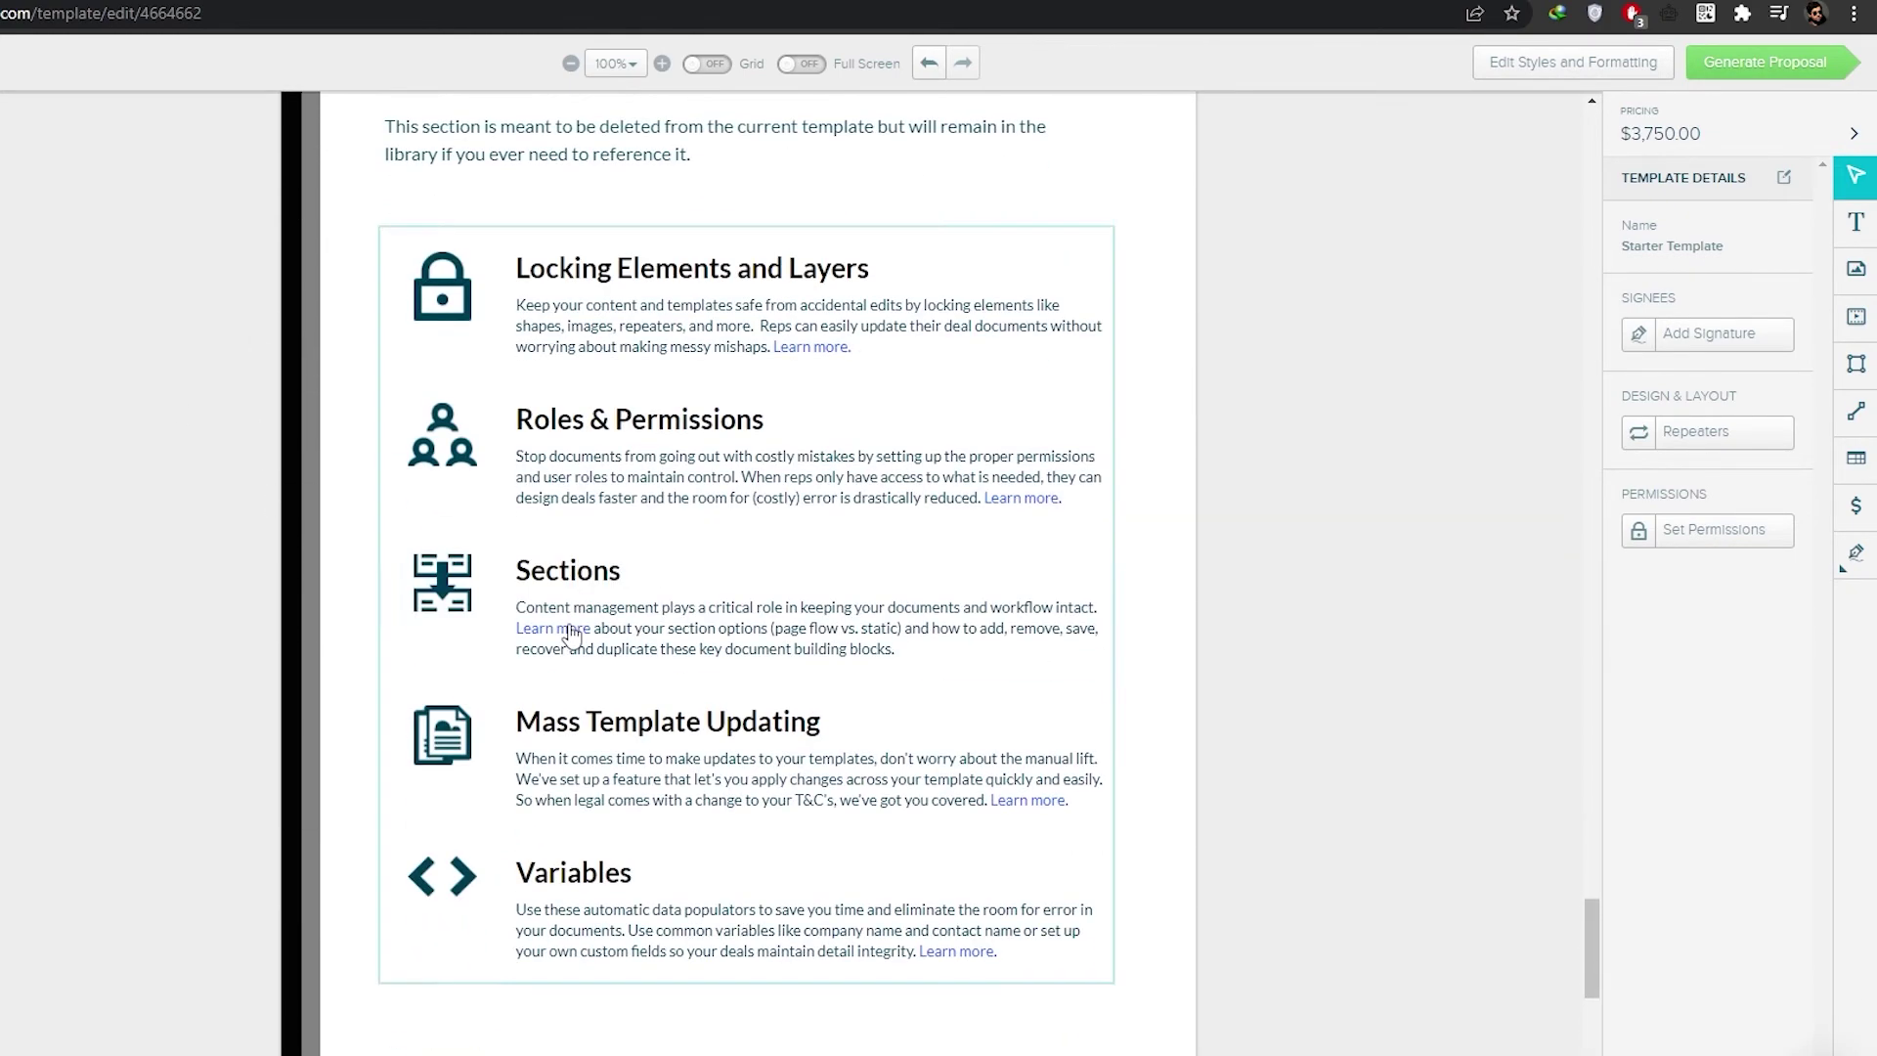
{"action": "scroll", "coordinate": [570, 631], "scroll_direction": "down", "scroll_amount": 10}
{"action": "scroll", "coordinate": [860, 523], "scroll_direction": "down", "scroll_amount": 1}
{"action": "scroll", "coordinate": [860, 523], "scroll_direction": "up", "scroll_amount": 2}
{"action": "scroll", "coordinate": [783, 547], "scroll_direction": "down", "scroll_amount": 5}
{"action": "scroll", "coordinate": [865, 610], "scroll_direction": "up", "scroll_amount": 10}
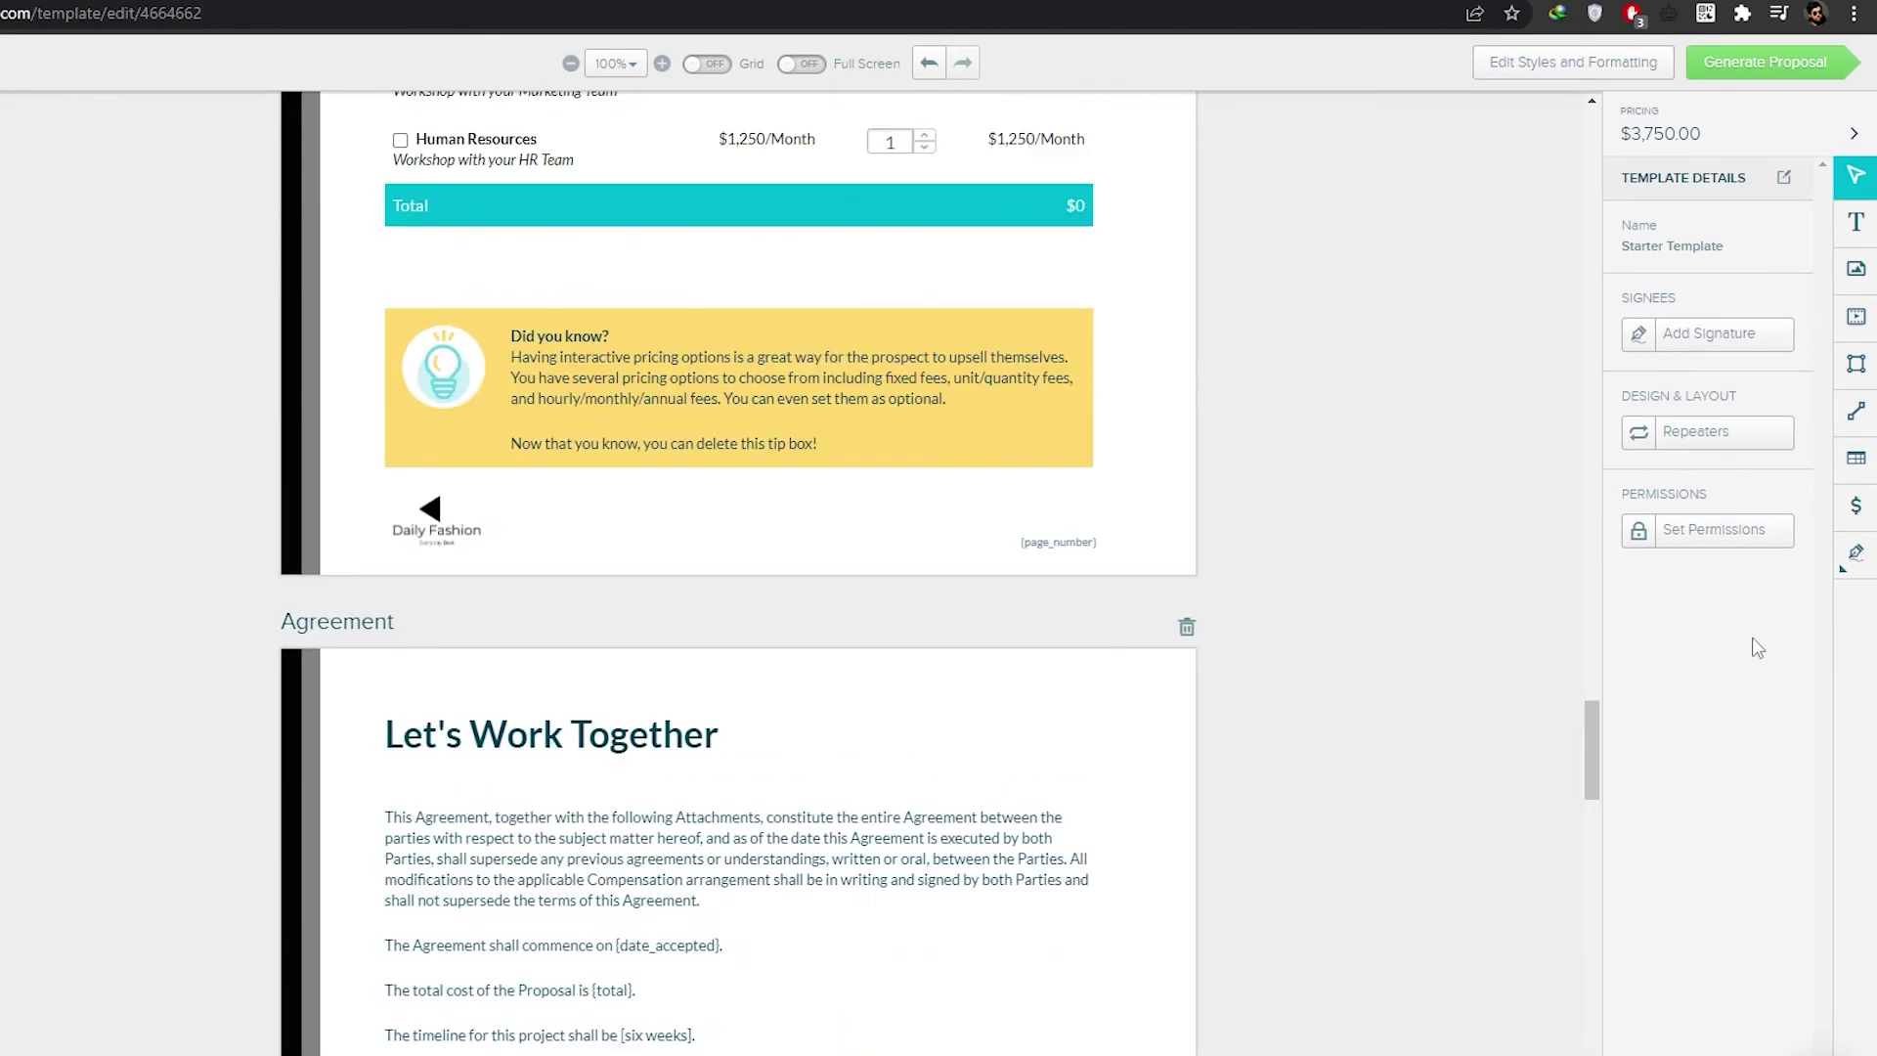
Return to the cover page with the {proposal_name} title
{"action": "left_click_drag", "start_coordinate": [1592, 708], "coordinate": [1561, 132]}
{"action": "scroll", "coordinate": [775, 243], "scroll_direction": "up", "scroll_amount": 1}
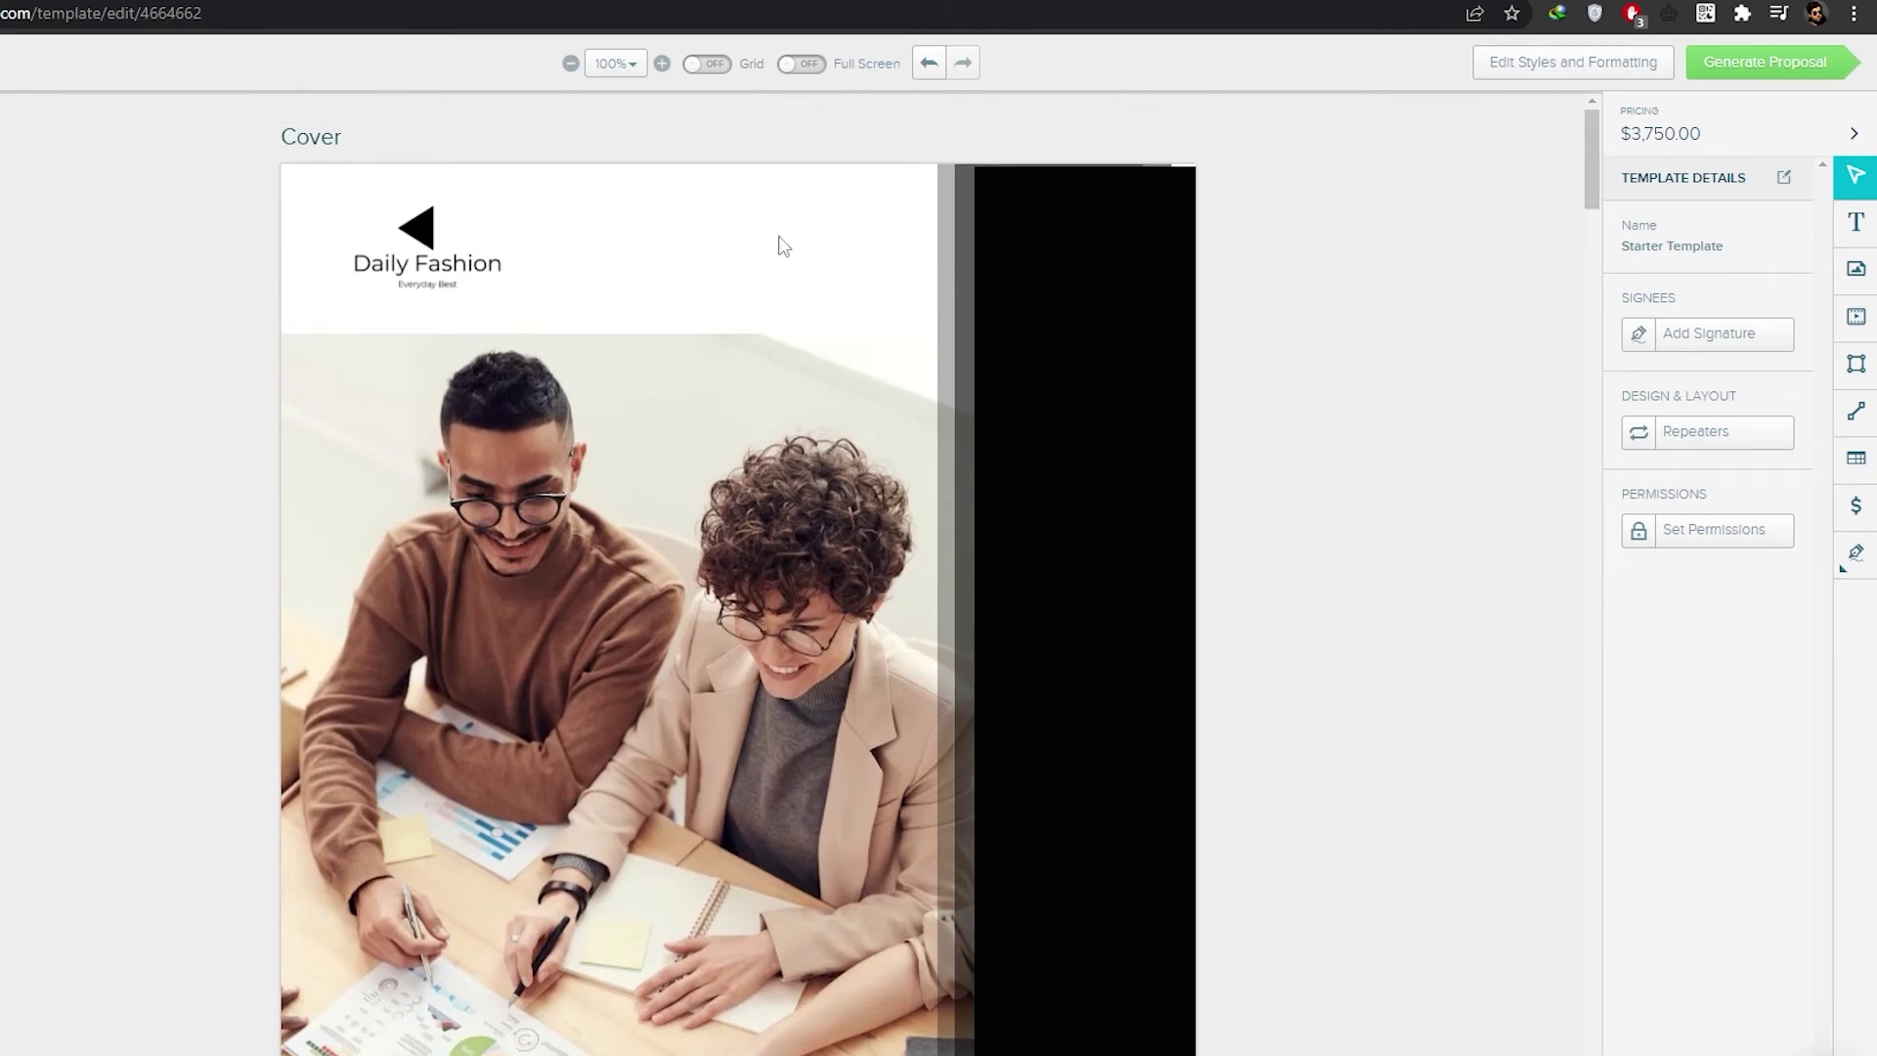
{"action": "scroll", "coordinate": [685, 567], "scroll_direction": "down", "scroll_amount": 3}
{"action": "scroll", "coordinate": [761, 638], "scroll_direction": "up", "scroll_amount": 3}
{"action": "scroll", "coordinate": [1111, 616], "scroll_direction": "down", "scroll_amount": 7}
{"action": "scroll", "coordinate": [1104, 613], "scroll_direction": "up", "scroll_amount": 6}
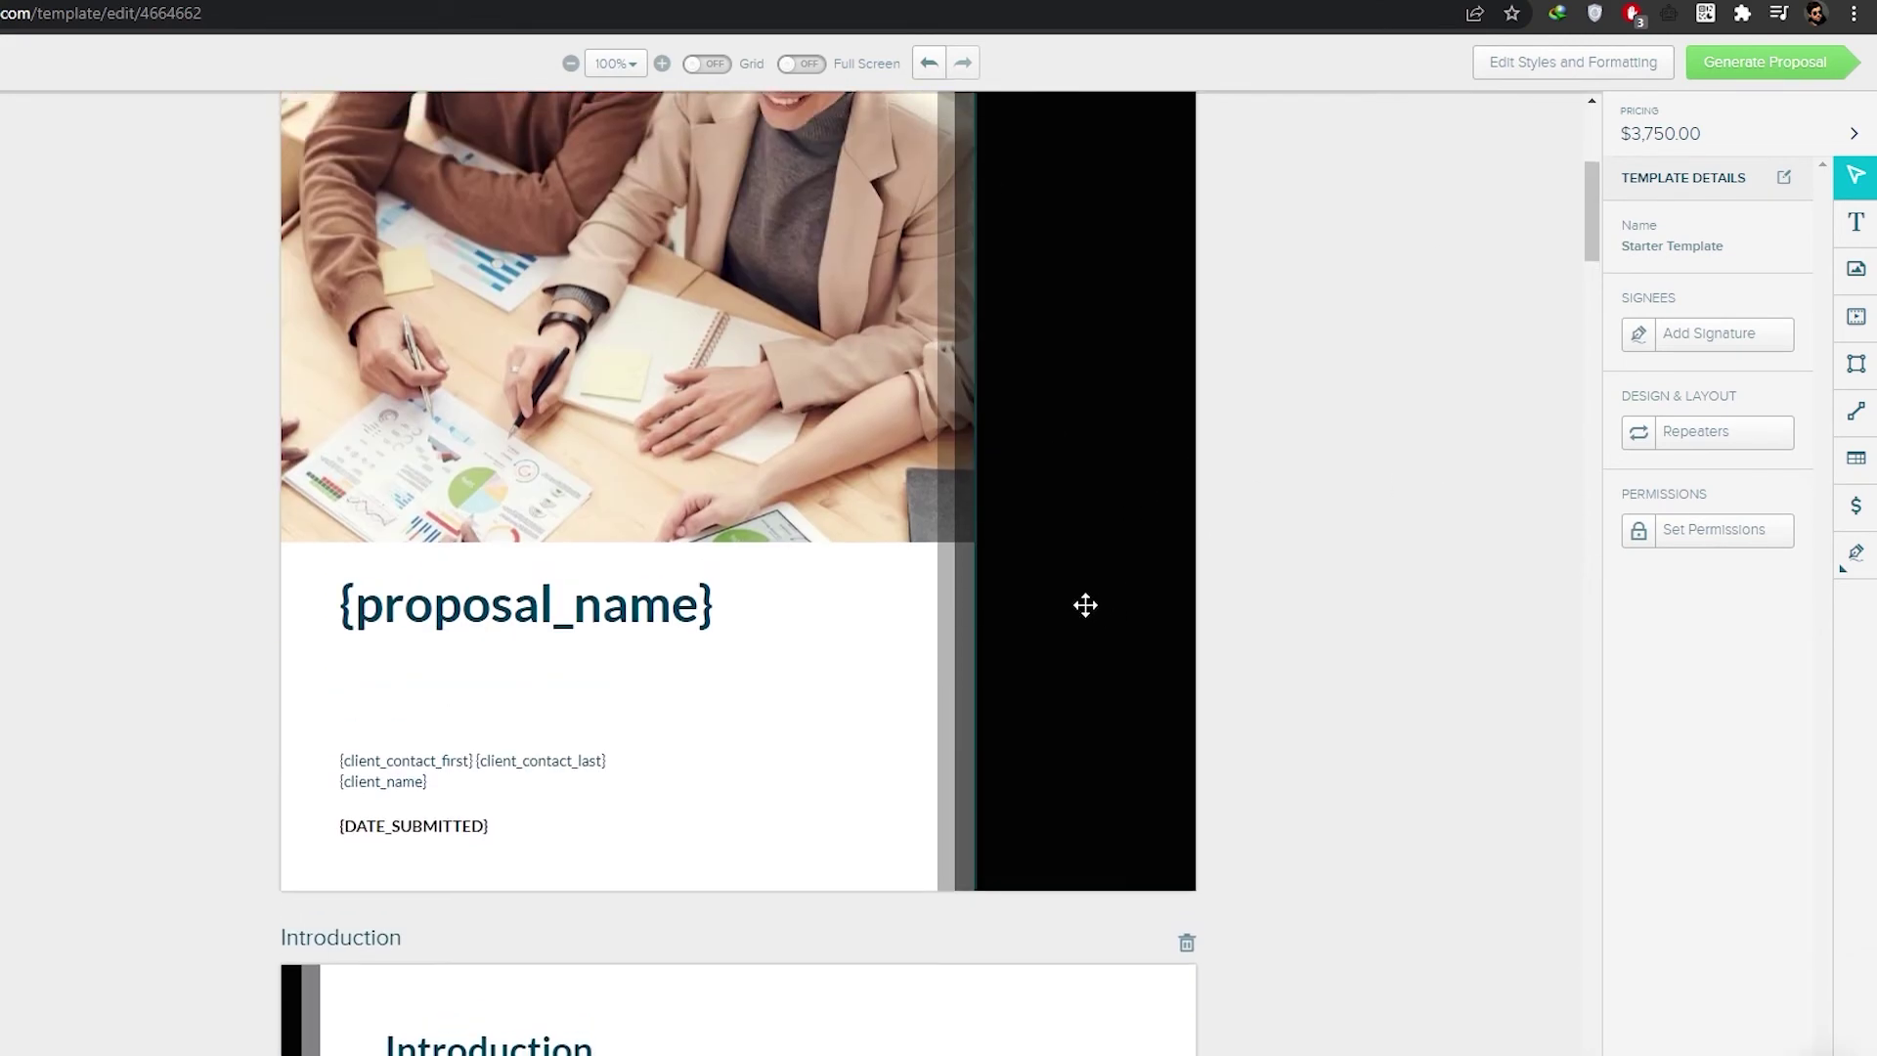
Select the cover photo and browse the Image Library and Unsplash Photos
{"action": "left_click", "coordinate": [682, 545]}
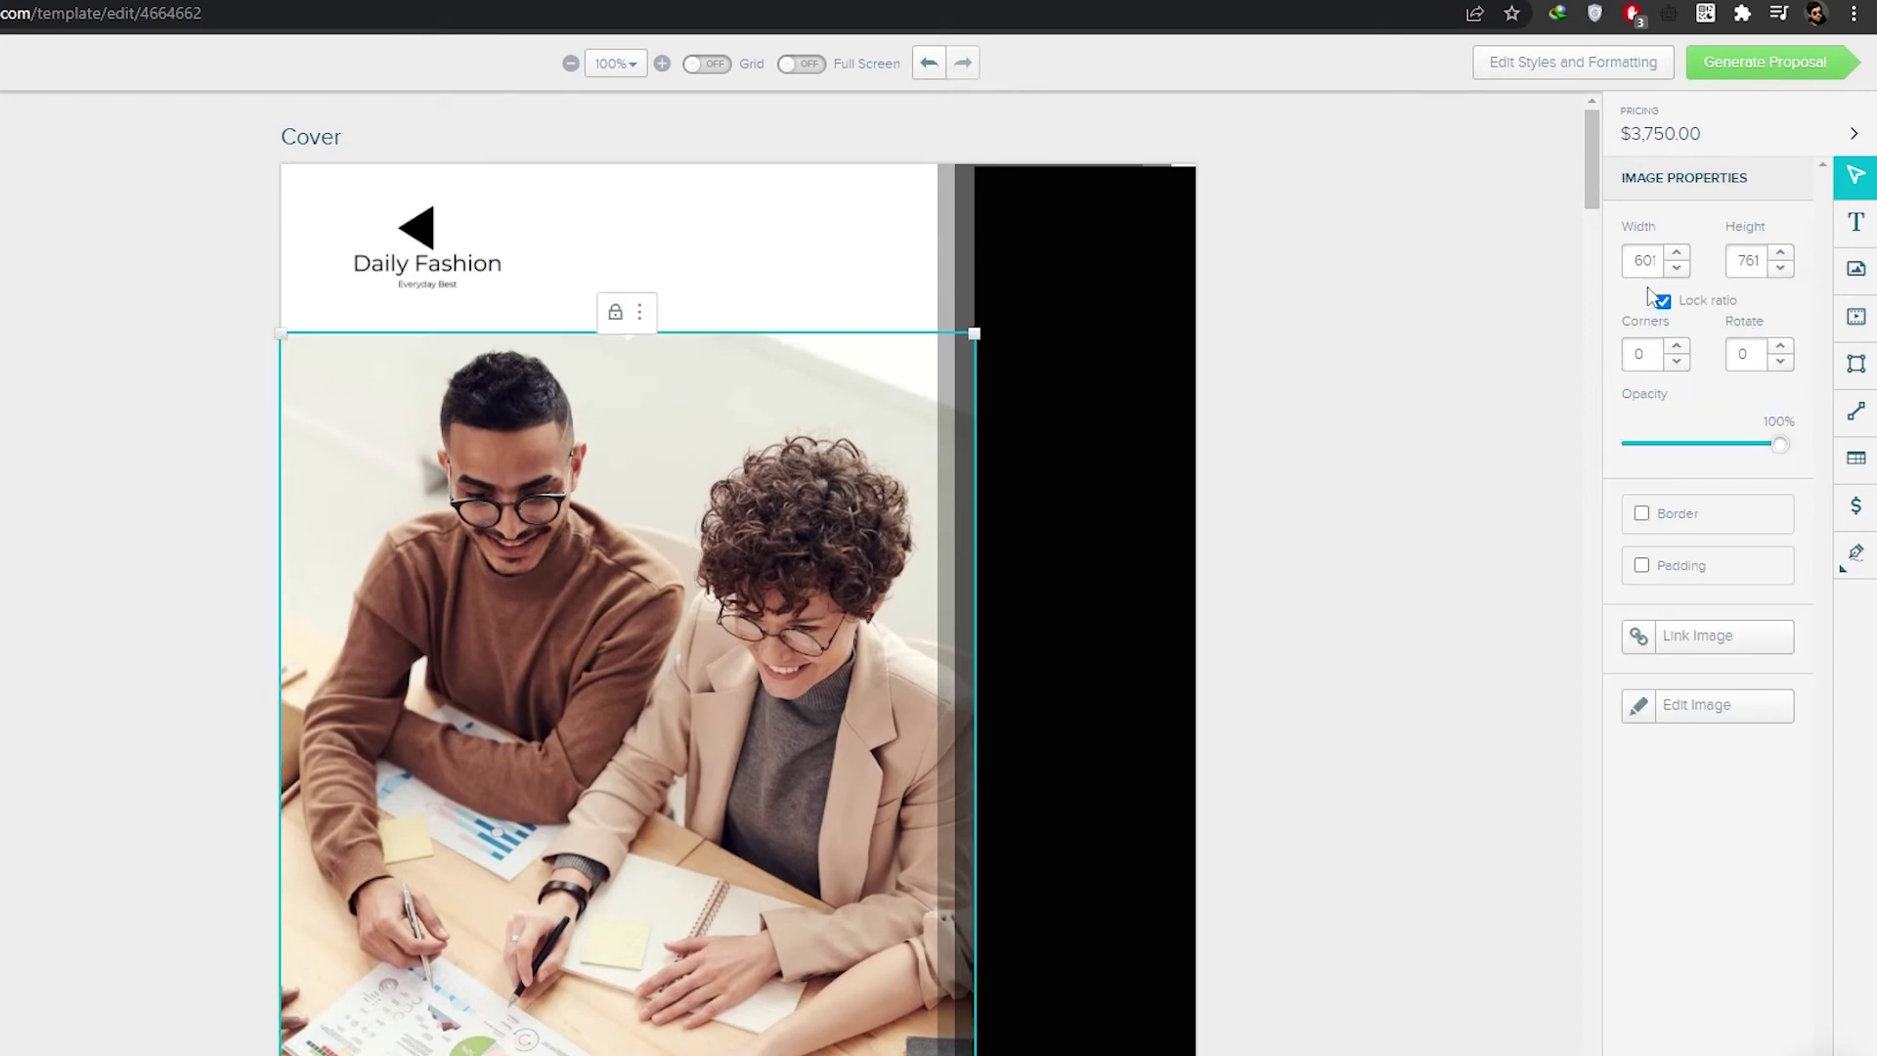
{"action": "left_click", "coordinate": [1858, 279]}
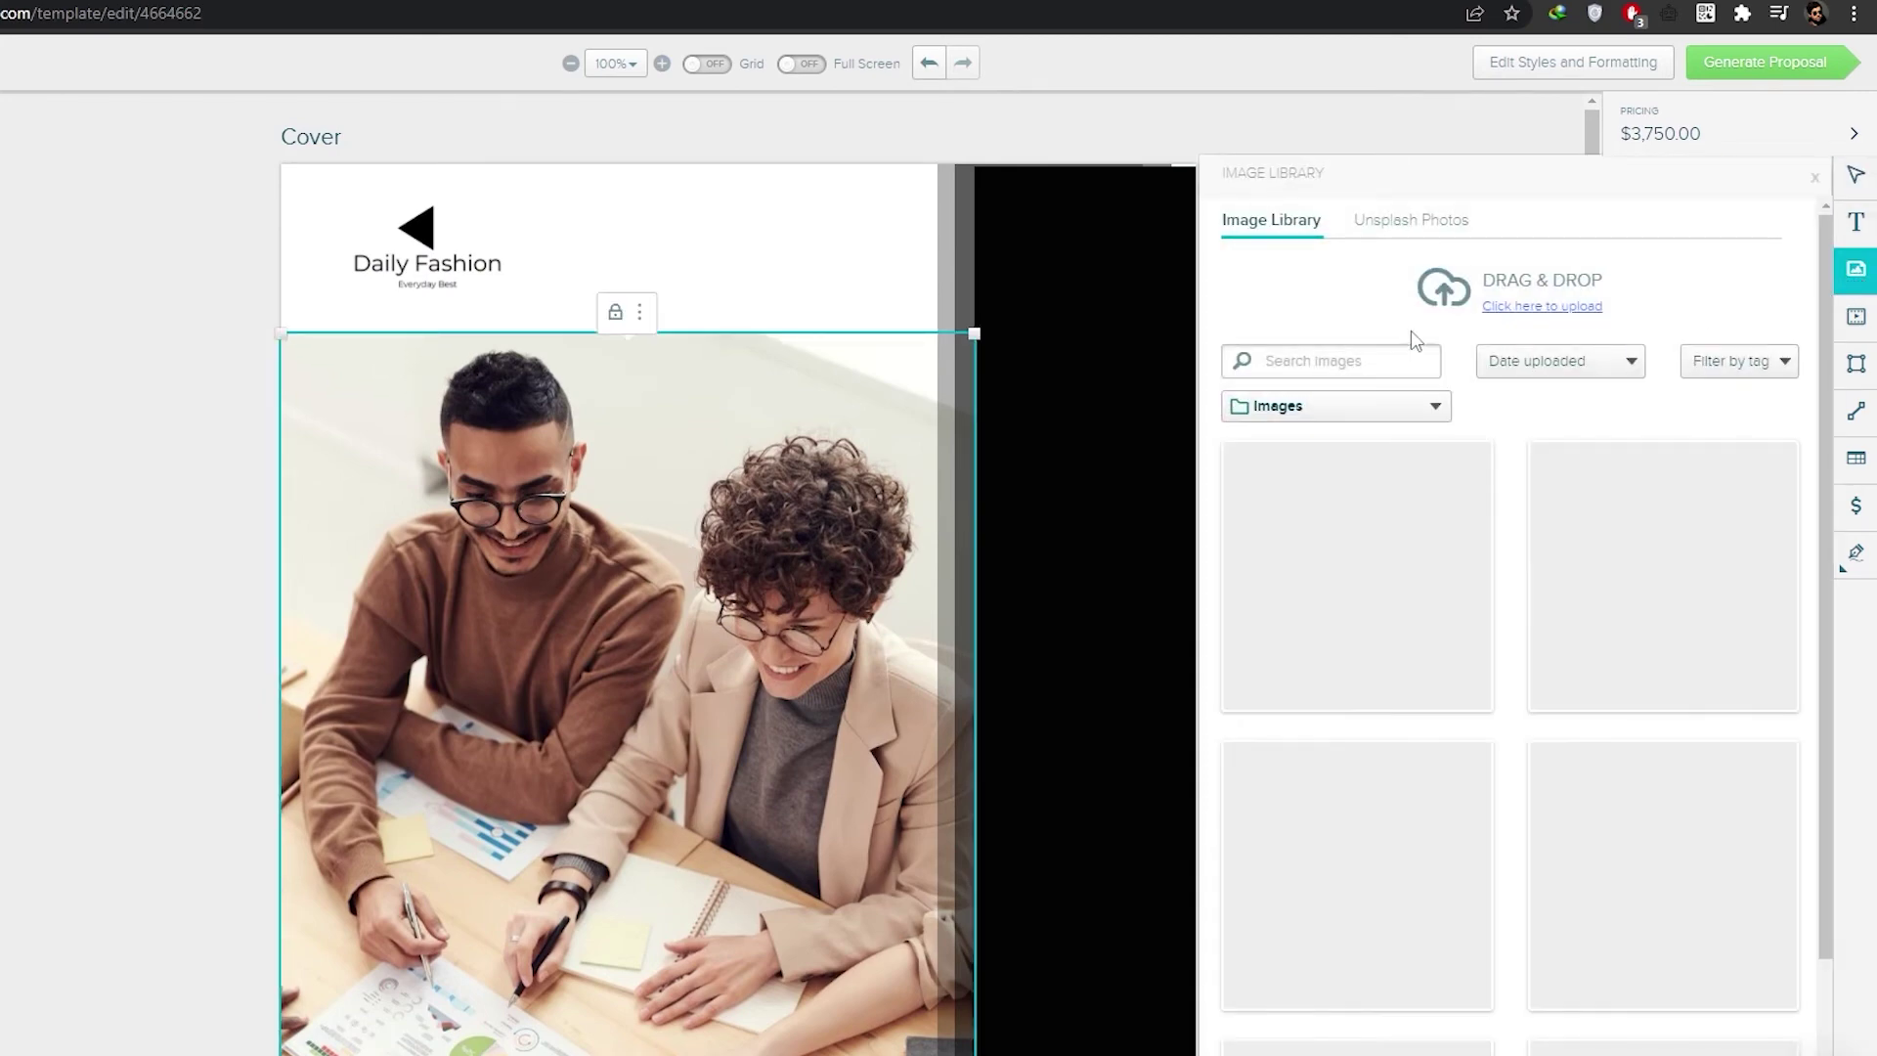
{"action": "scroll", "coordinate": [1330, 684], "scroll_direction": "down", "scroll_amount": 2}
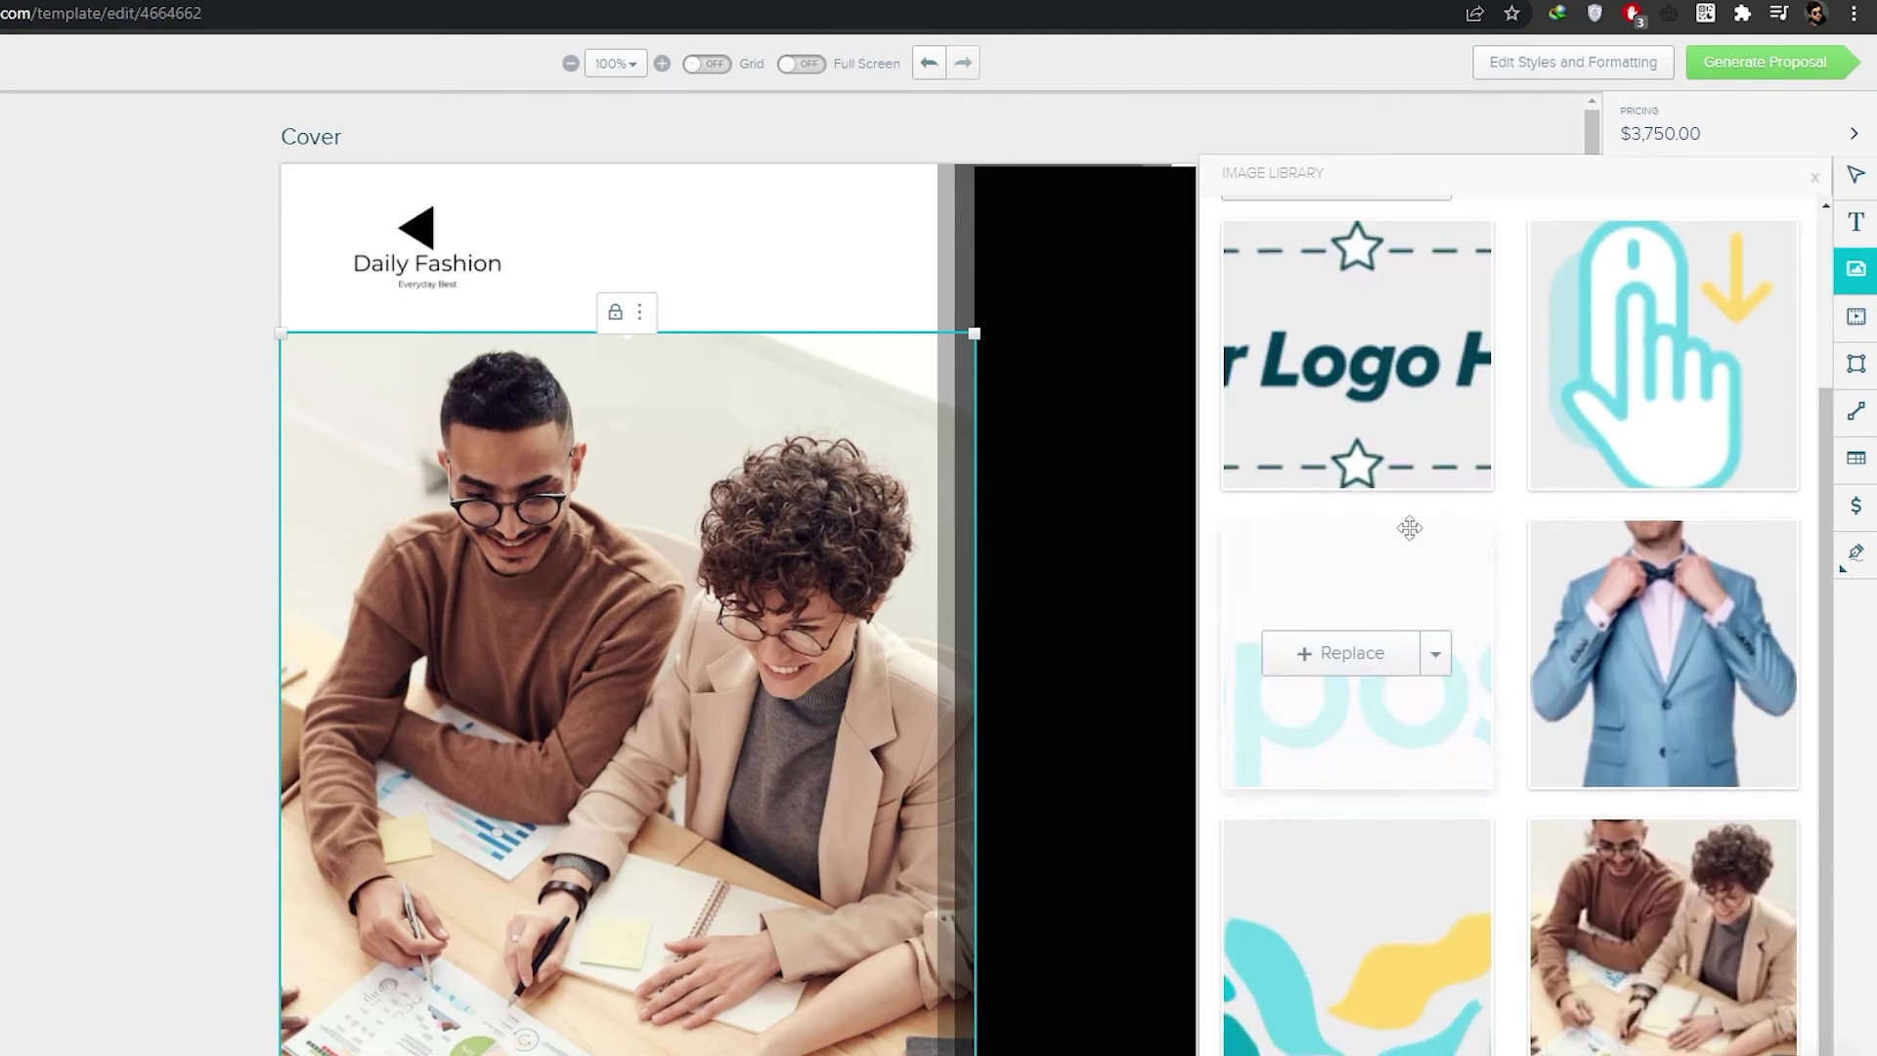
{"action": "scroll", "coordinate": [1330, 685], "scroll_direction": "up", "scroll_amount": 2}
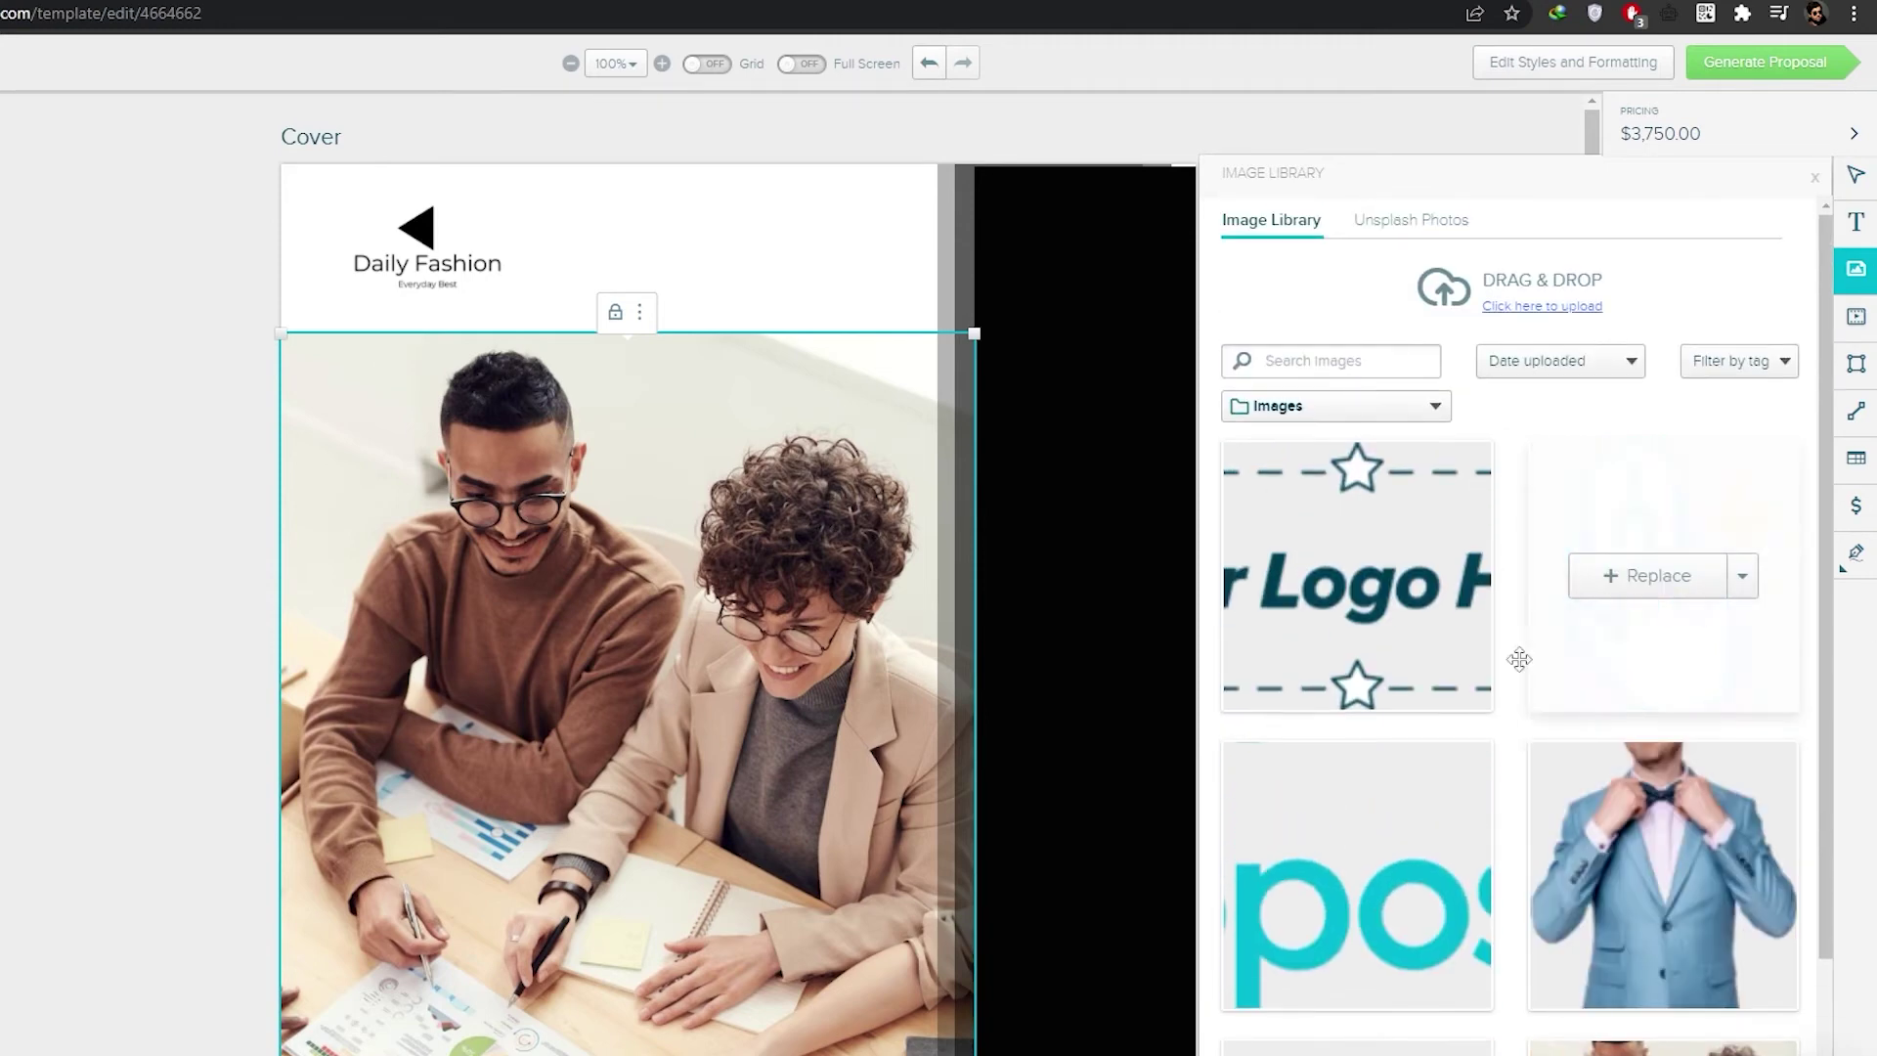
{"action": "left_click", "coordinate": [1370, 224]}
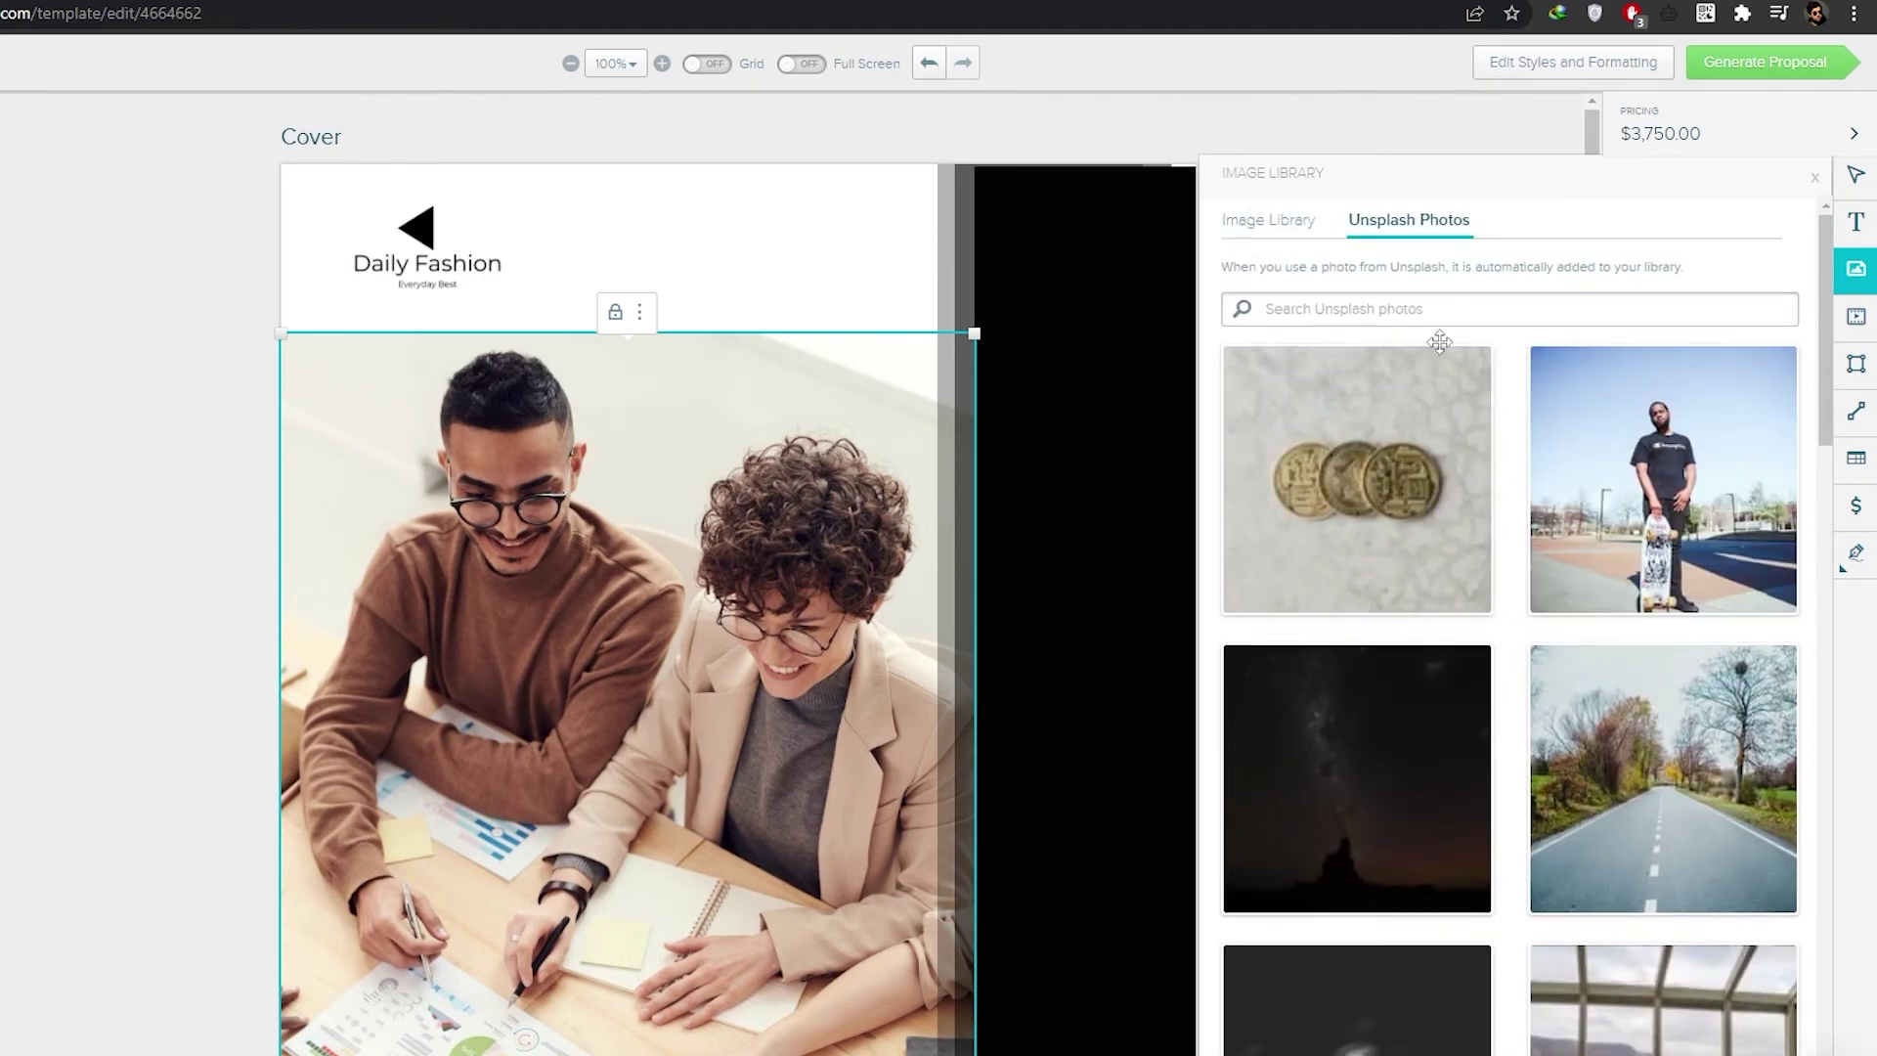
{"action": "left_click", "coordinate": [1285, 222]}
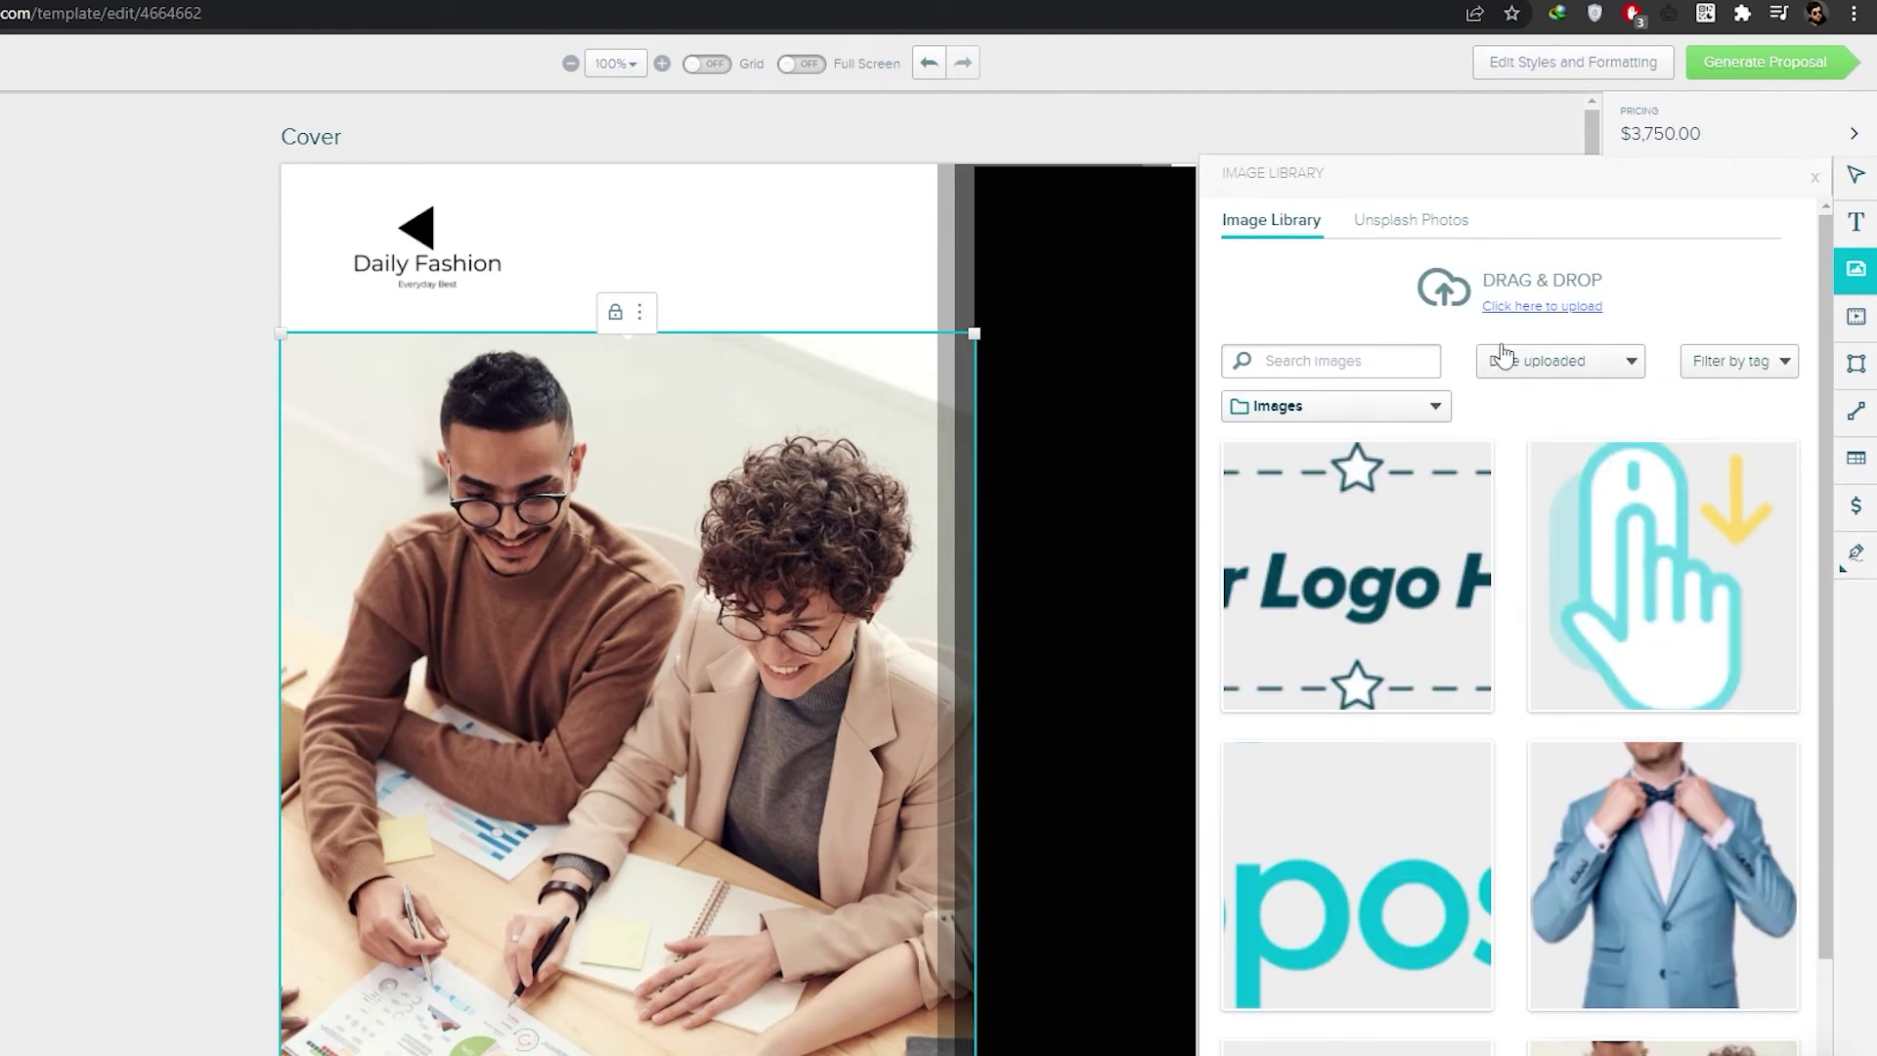
Check the image folder list, keep the cover photo unchanged, and pick the Video tool
{"action": "left_click", "coordinate": [1320, 416]}
{"action": "left_click", "coordinate": [1383, 409]}
{"action": "scroll", "coordinate": [1589, 332], "scroll_direction": "down", "scroll_amount": 1}
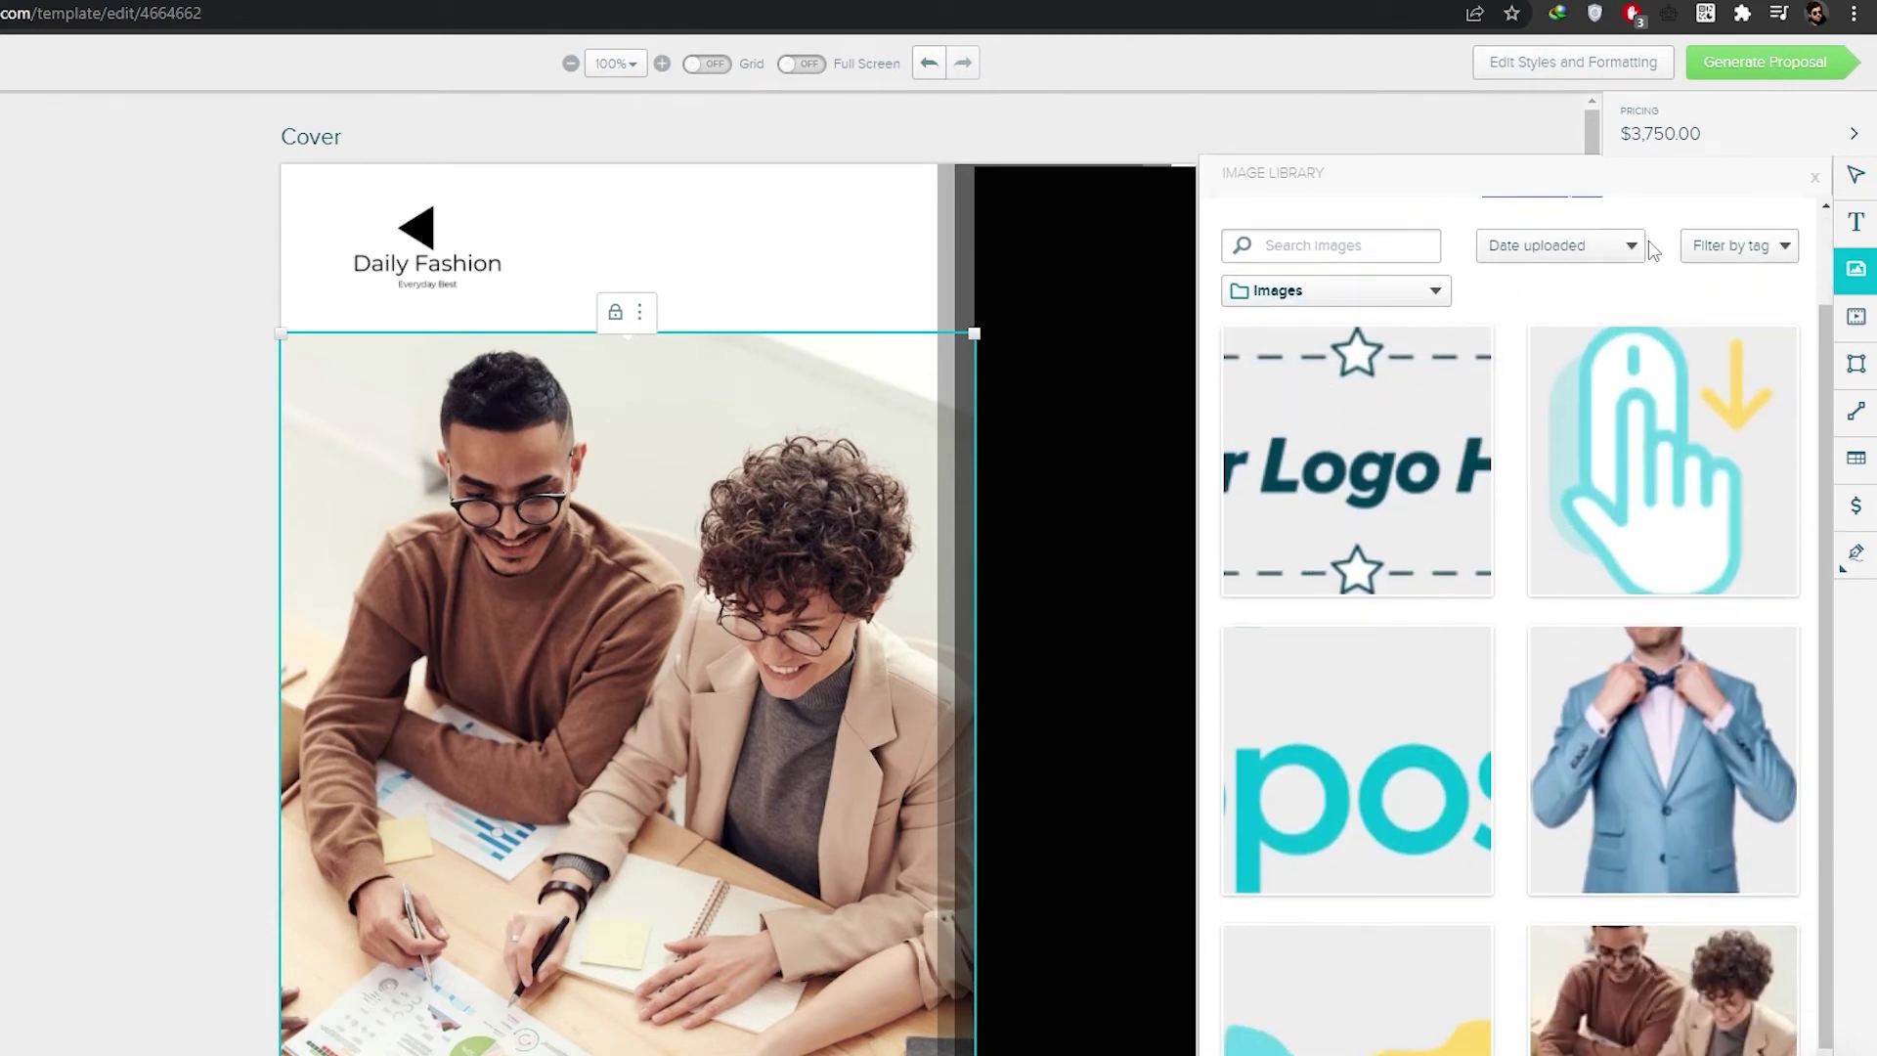
{"action": "scroll", "coordinate": [1593, 333], "scroll_direction": "up", "scroll_amount": 1}
{"action": "left_click", "coordinate": [1868, 328]}
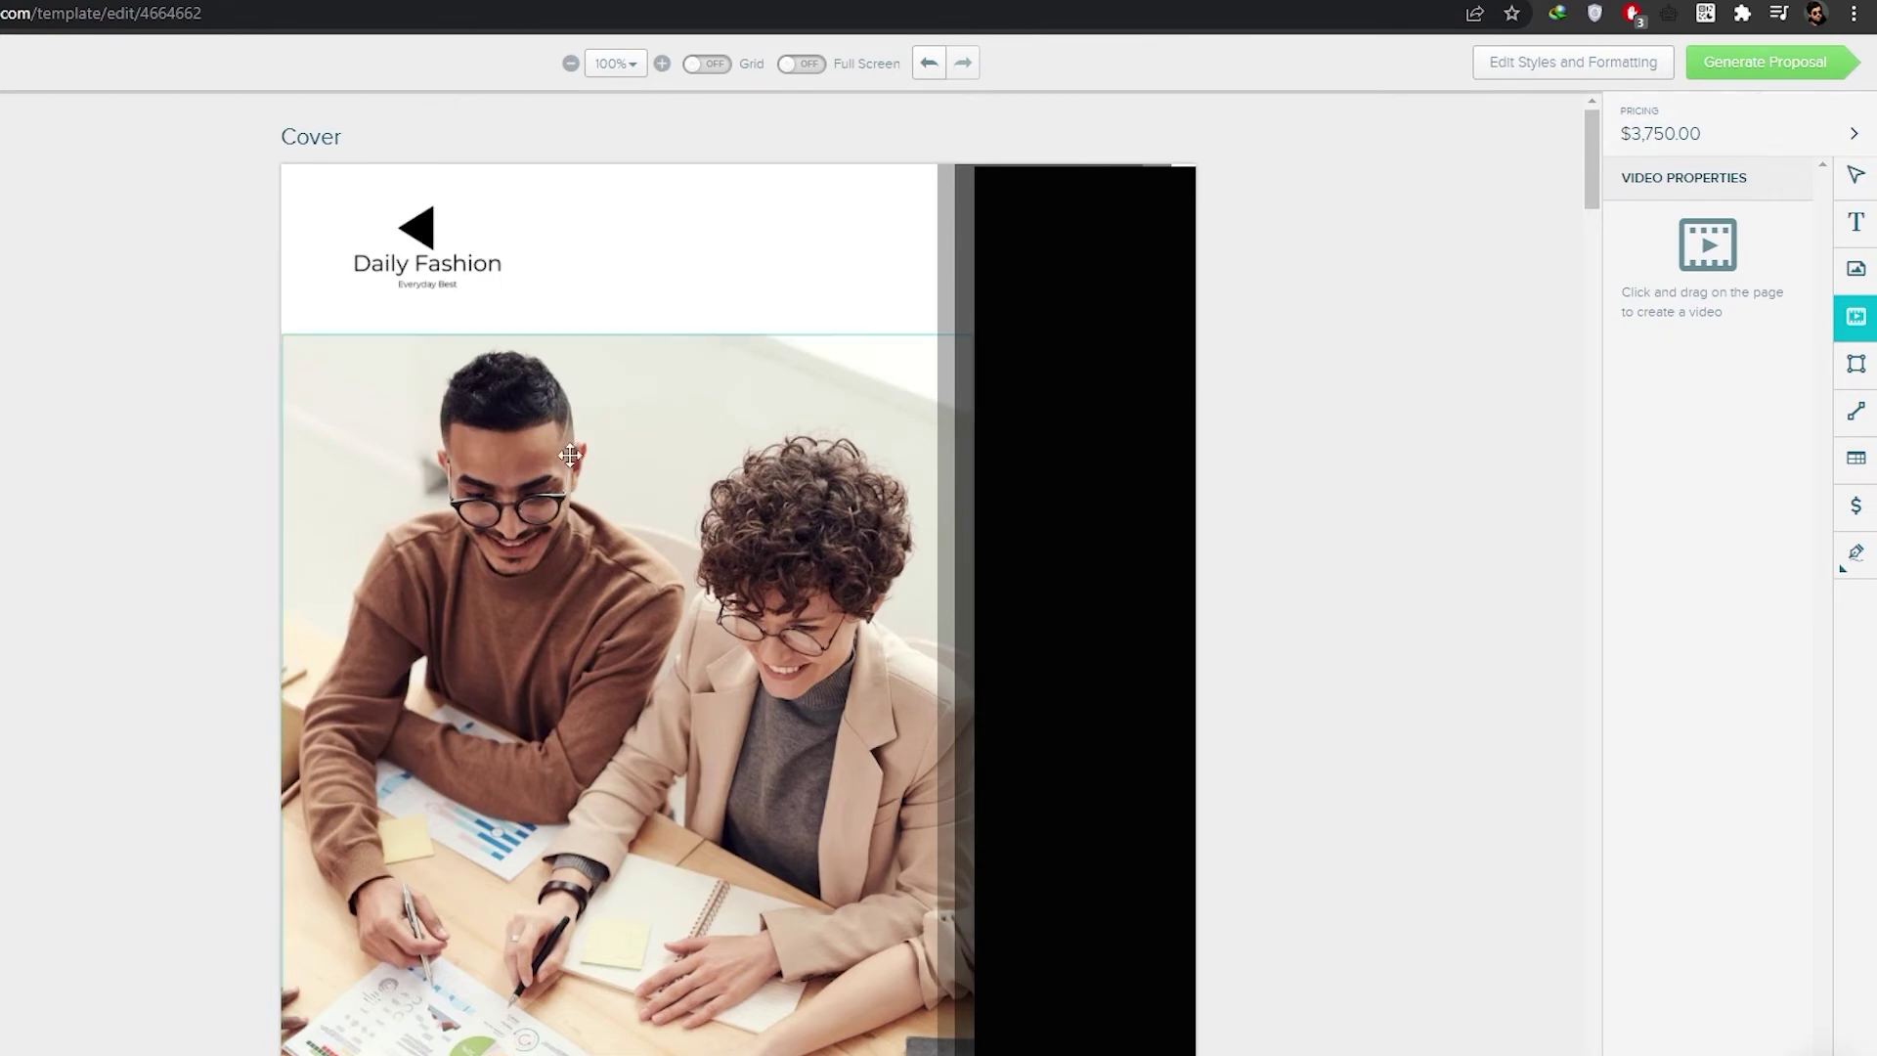
Try placing a new video box, delete the extra one, and start a share link
{"action": "scroll", "coordinate": [626, 430], "scroll_direction": "down", "scroll_amount": 15}
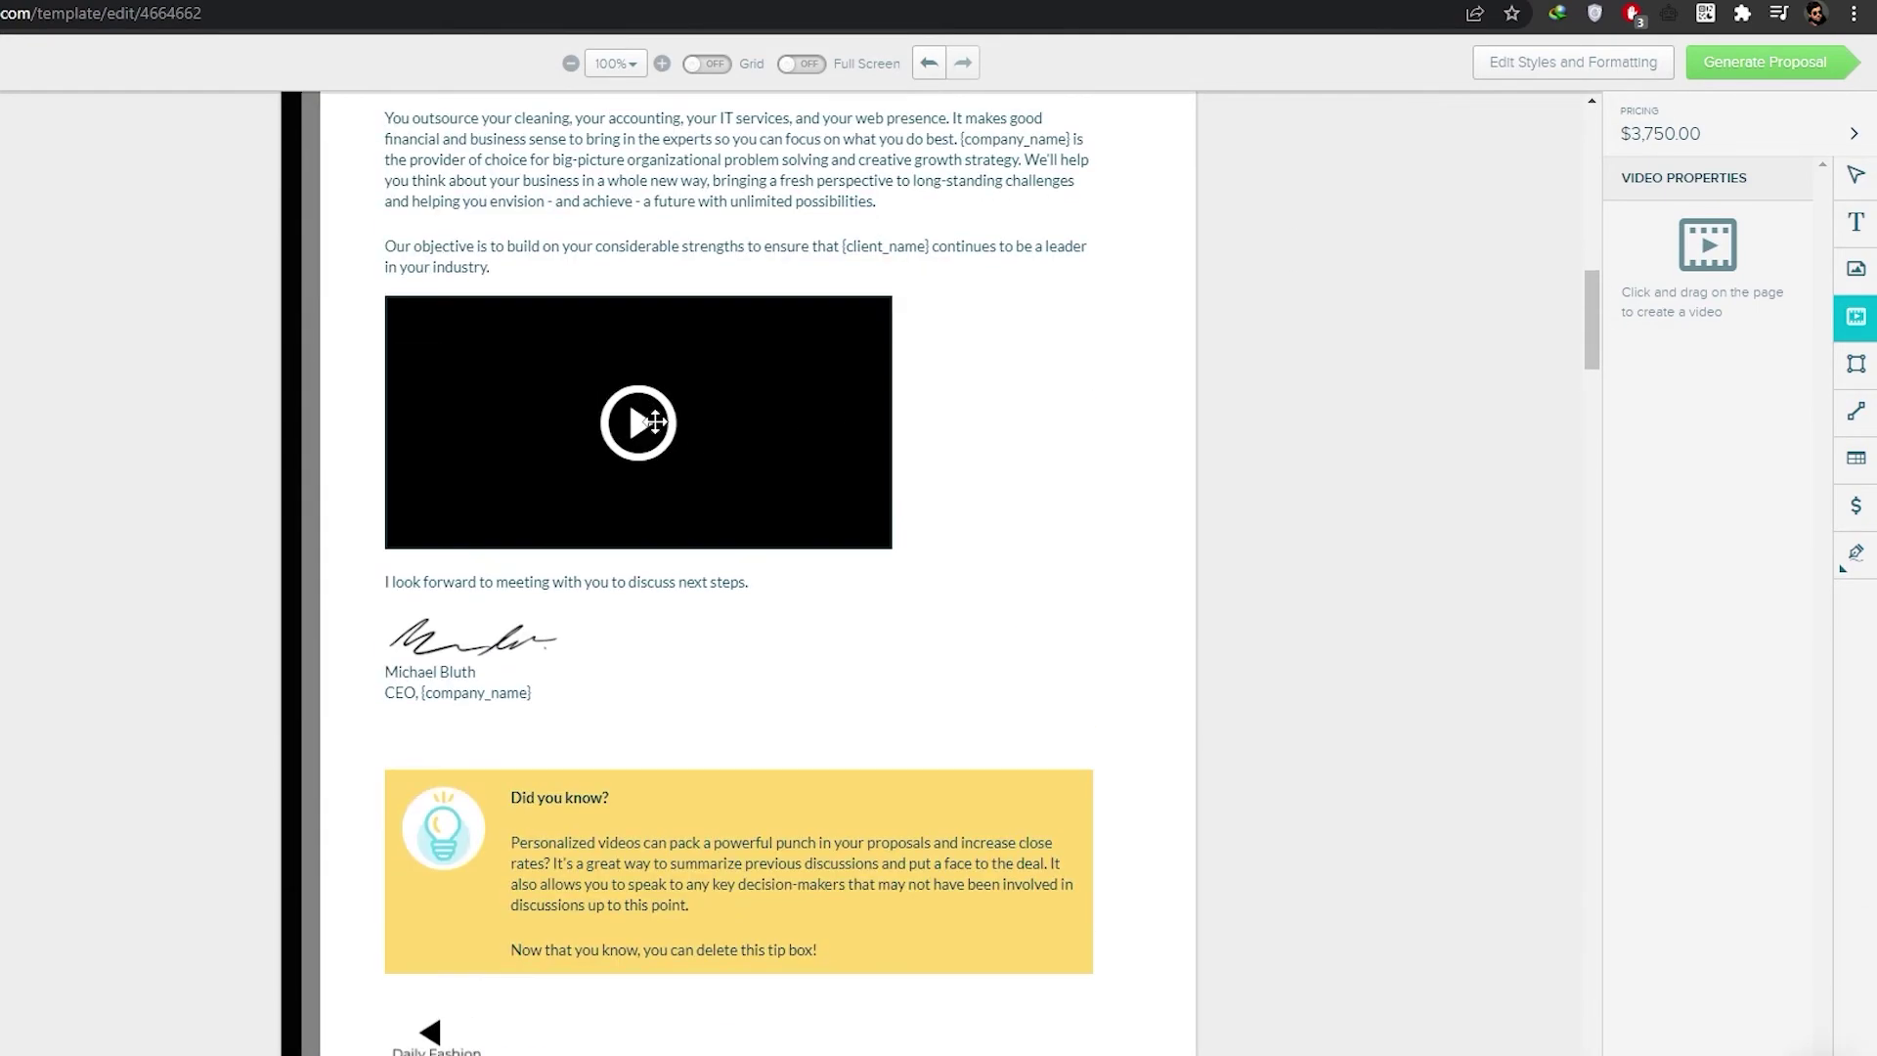
{"action": "left_click", "coordinate": [655, 420]}
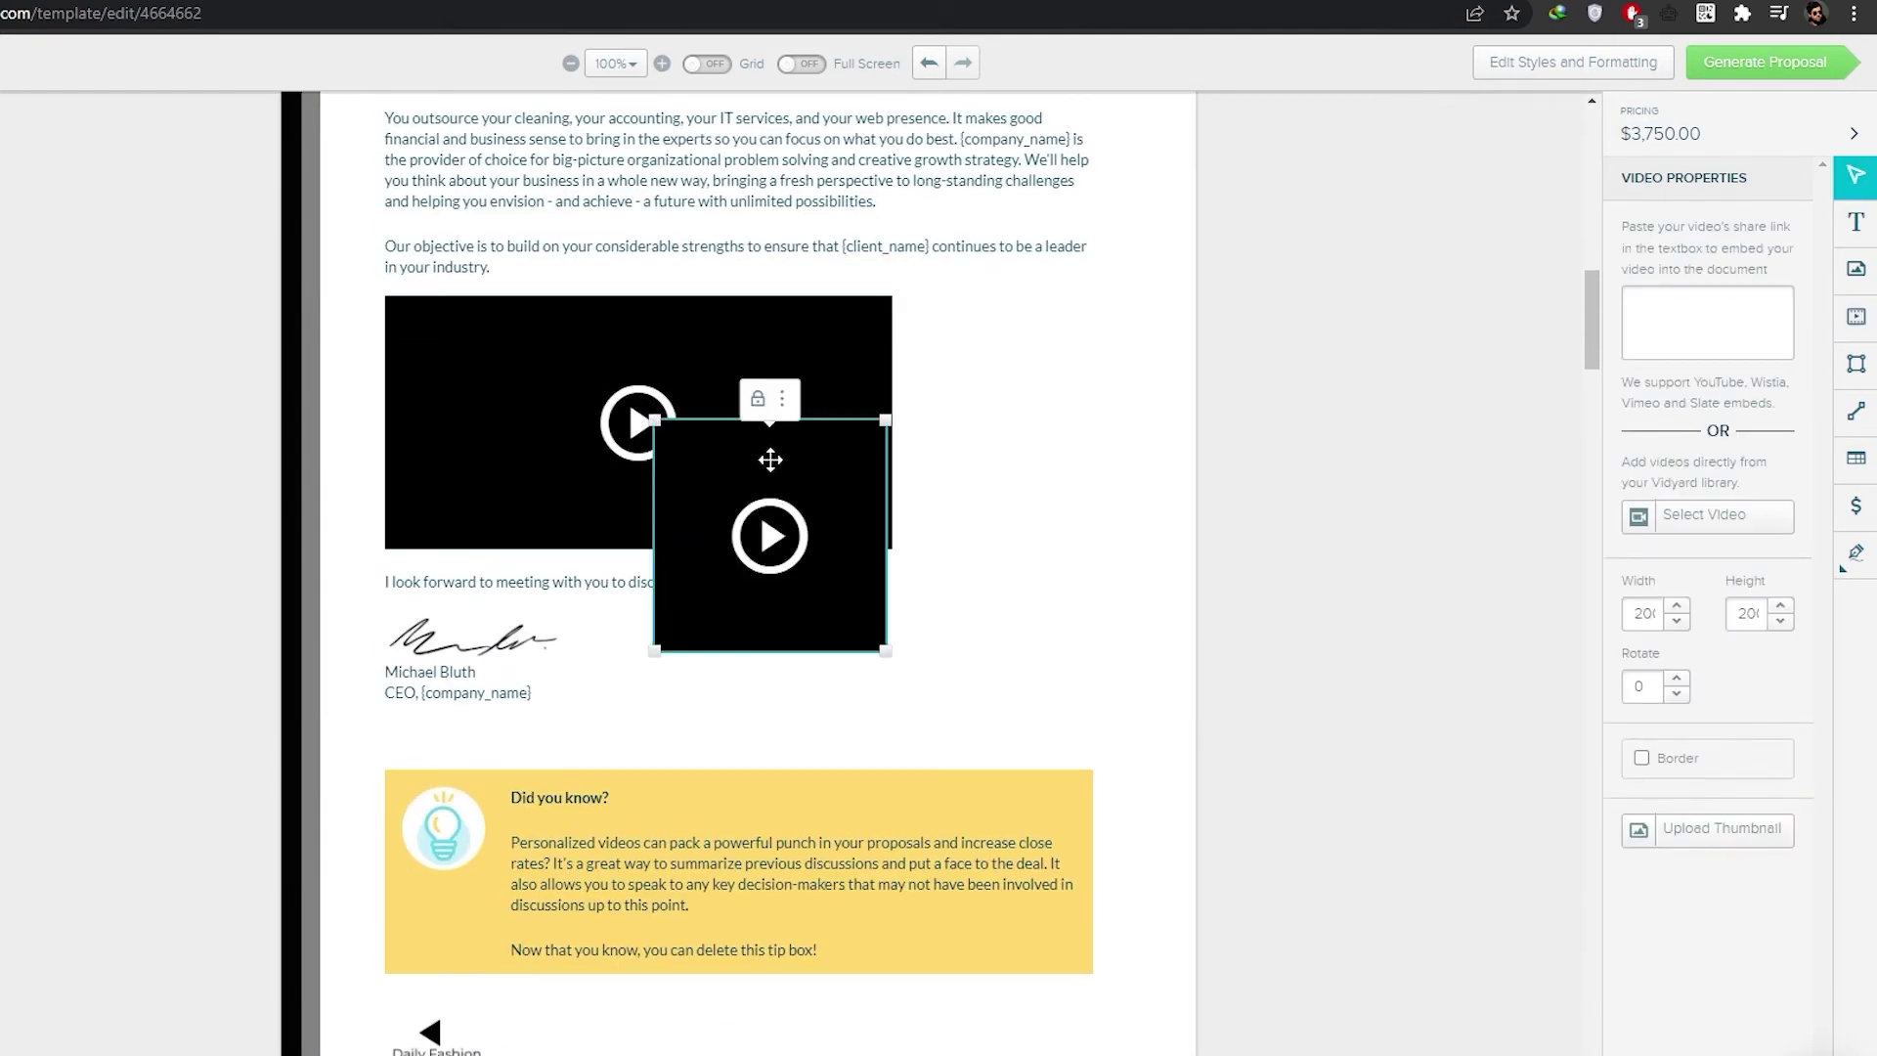
{"action": "left_click_drag", "start_coordinate": [766, 453], "coordinate": [981, 482]}
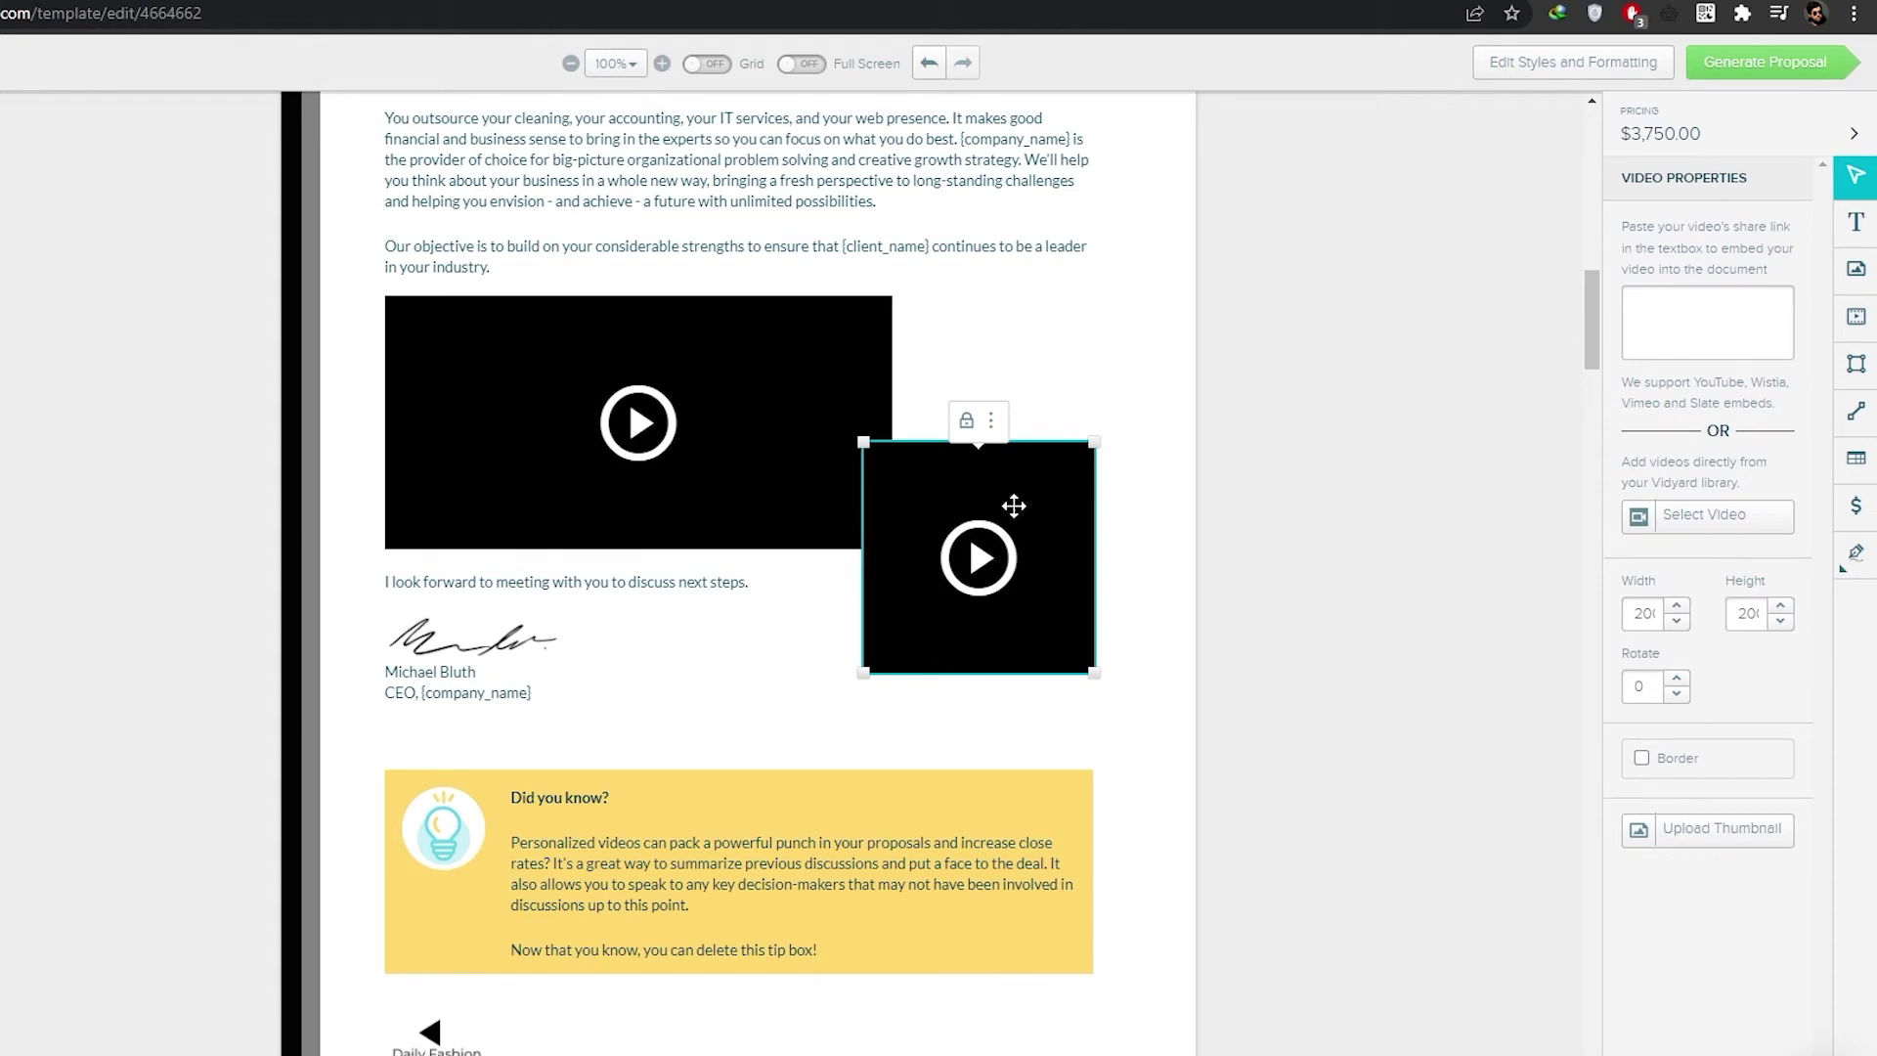
{"action": "key", "text": "Delete"}
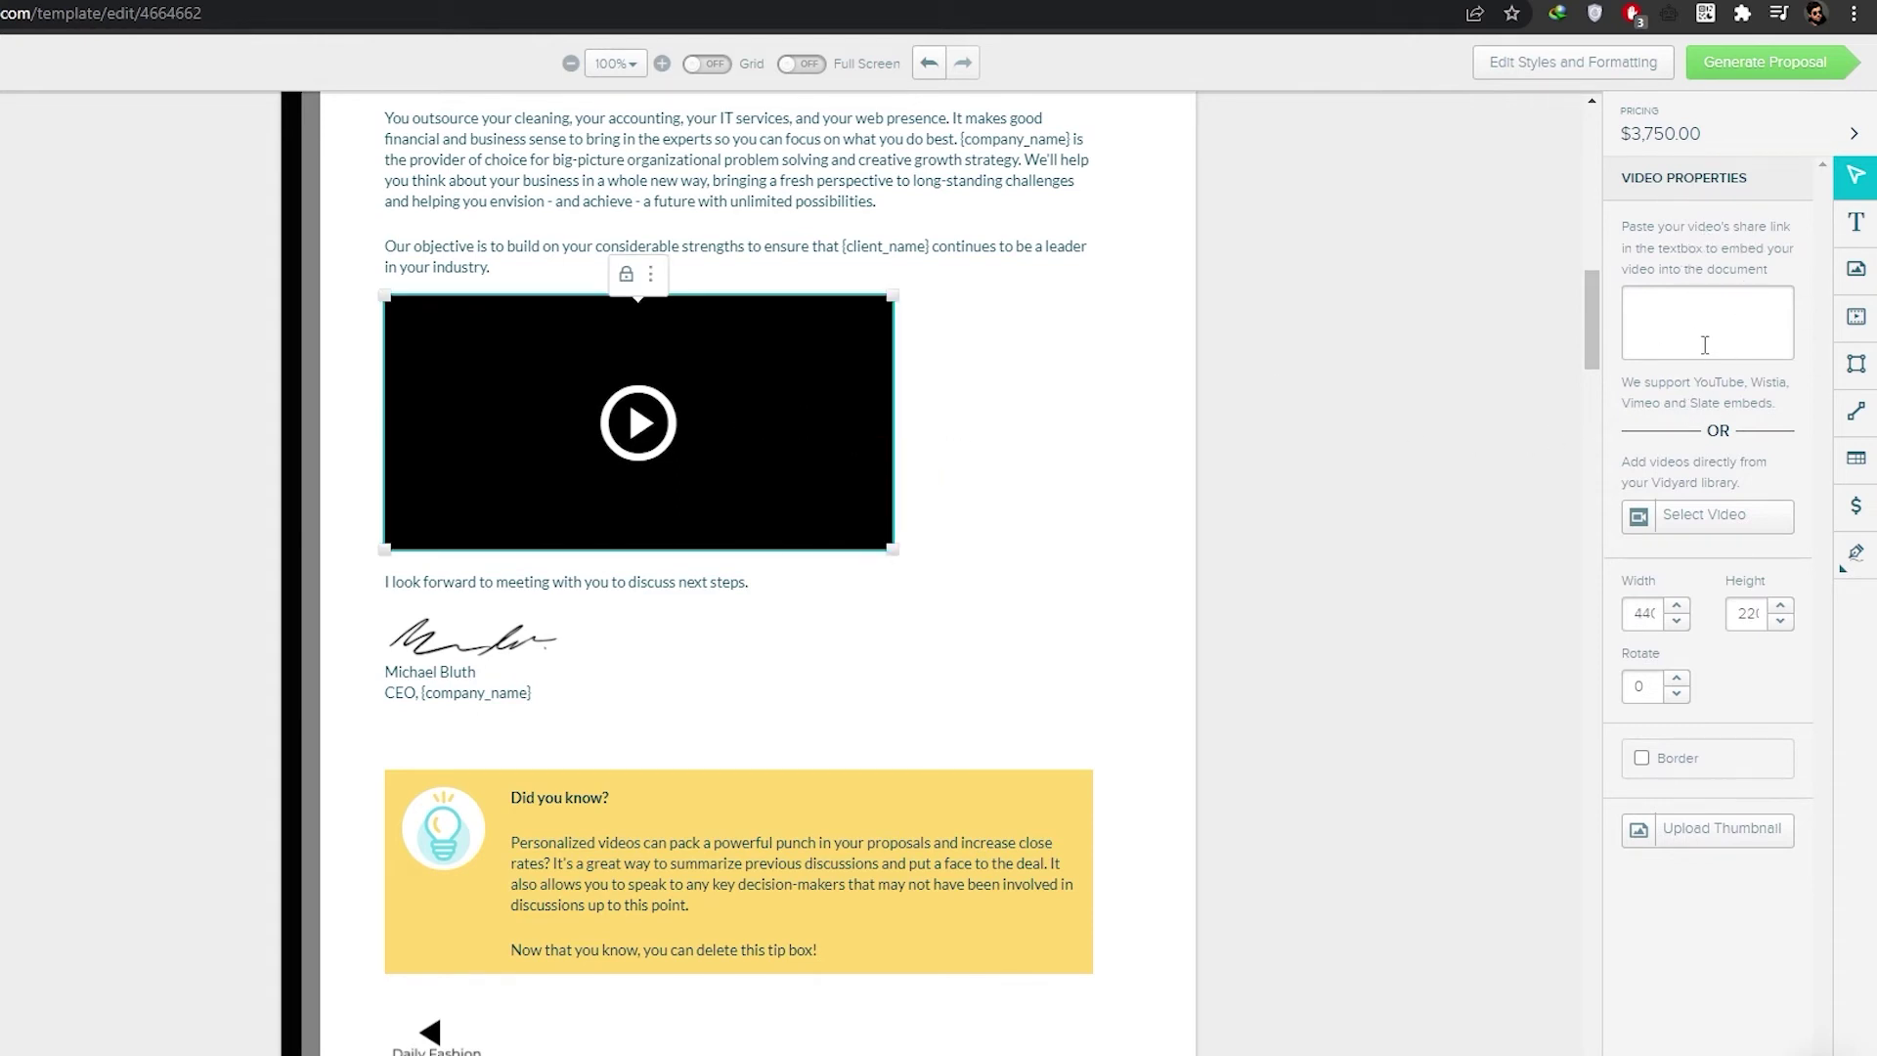
{"action": "left_click", "coordinate": [1714, 316]}
{"action": "left_click", "coordinate": [1514, 723]}
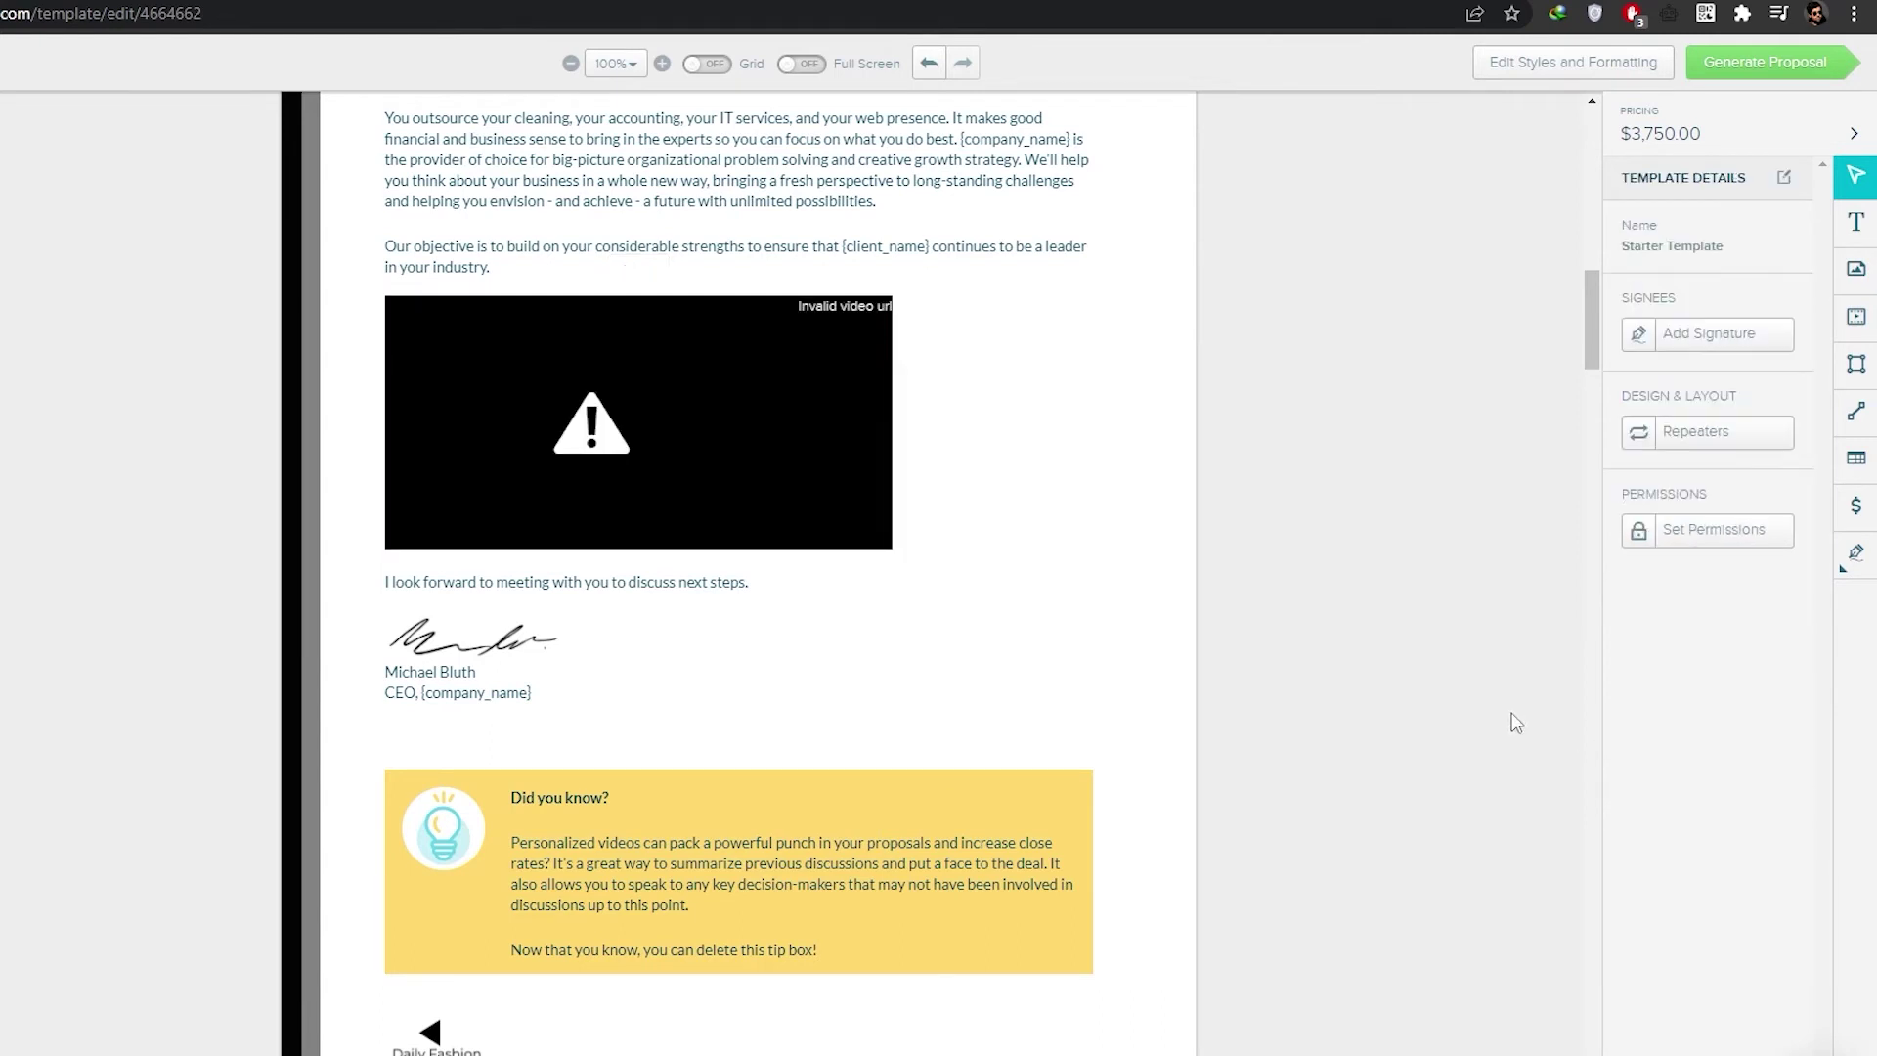
Select the Introduction's video placeholder and copy the KDP journal YouTube video's URL
{"action": "left_click", "coordinate": [673, 404]}
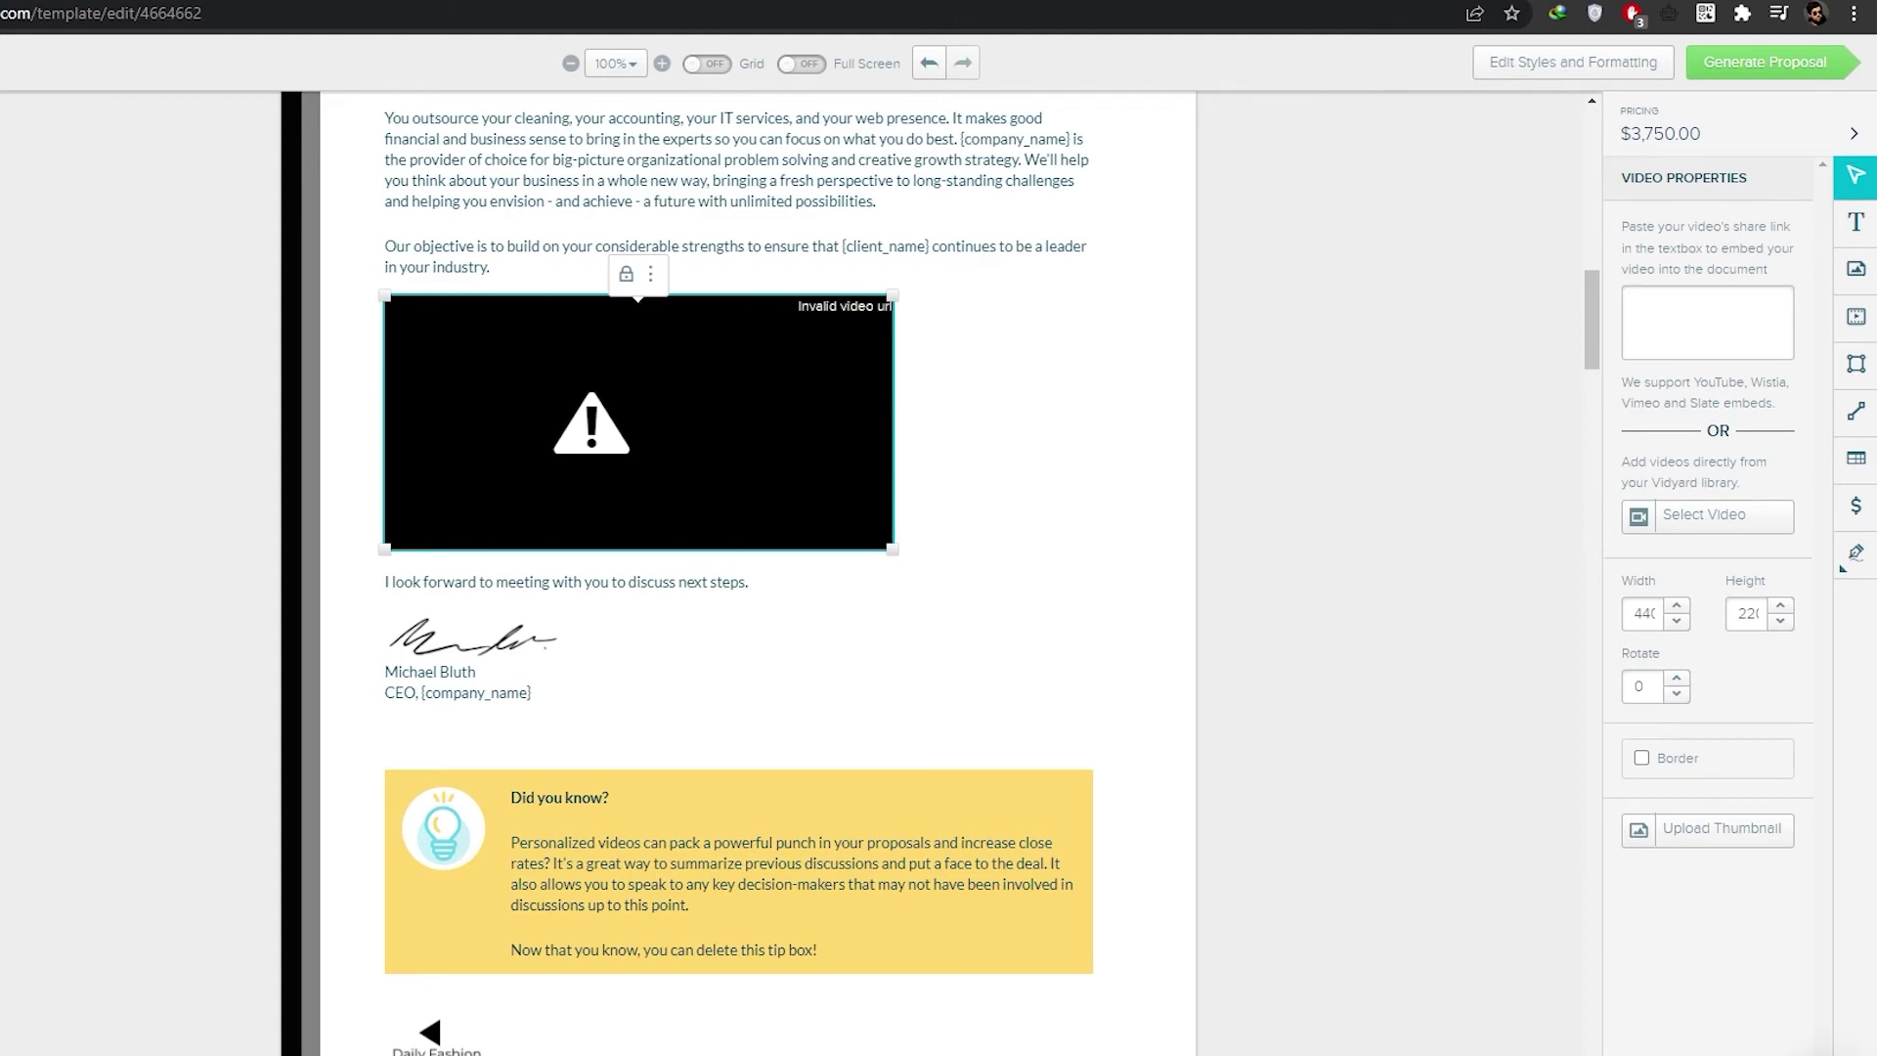
{"action": "key", "text": "ctrl+t"}
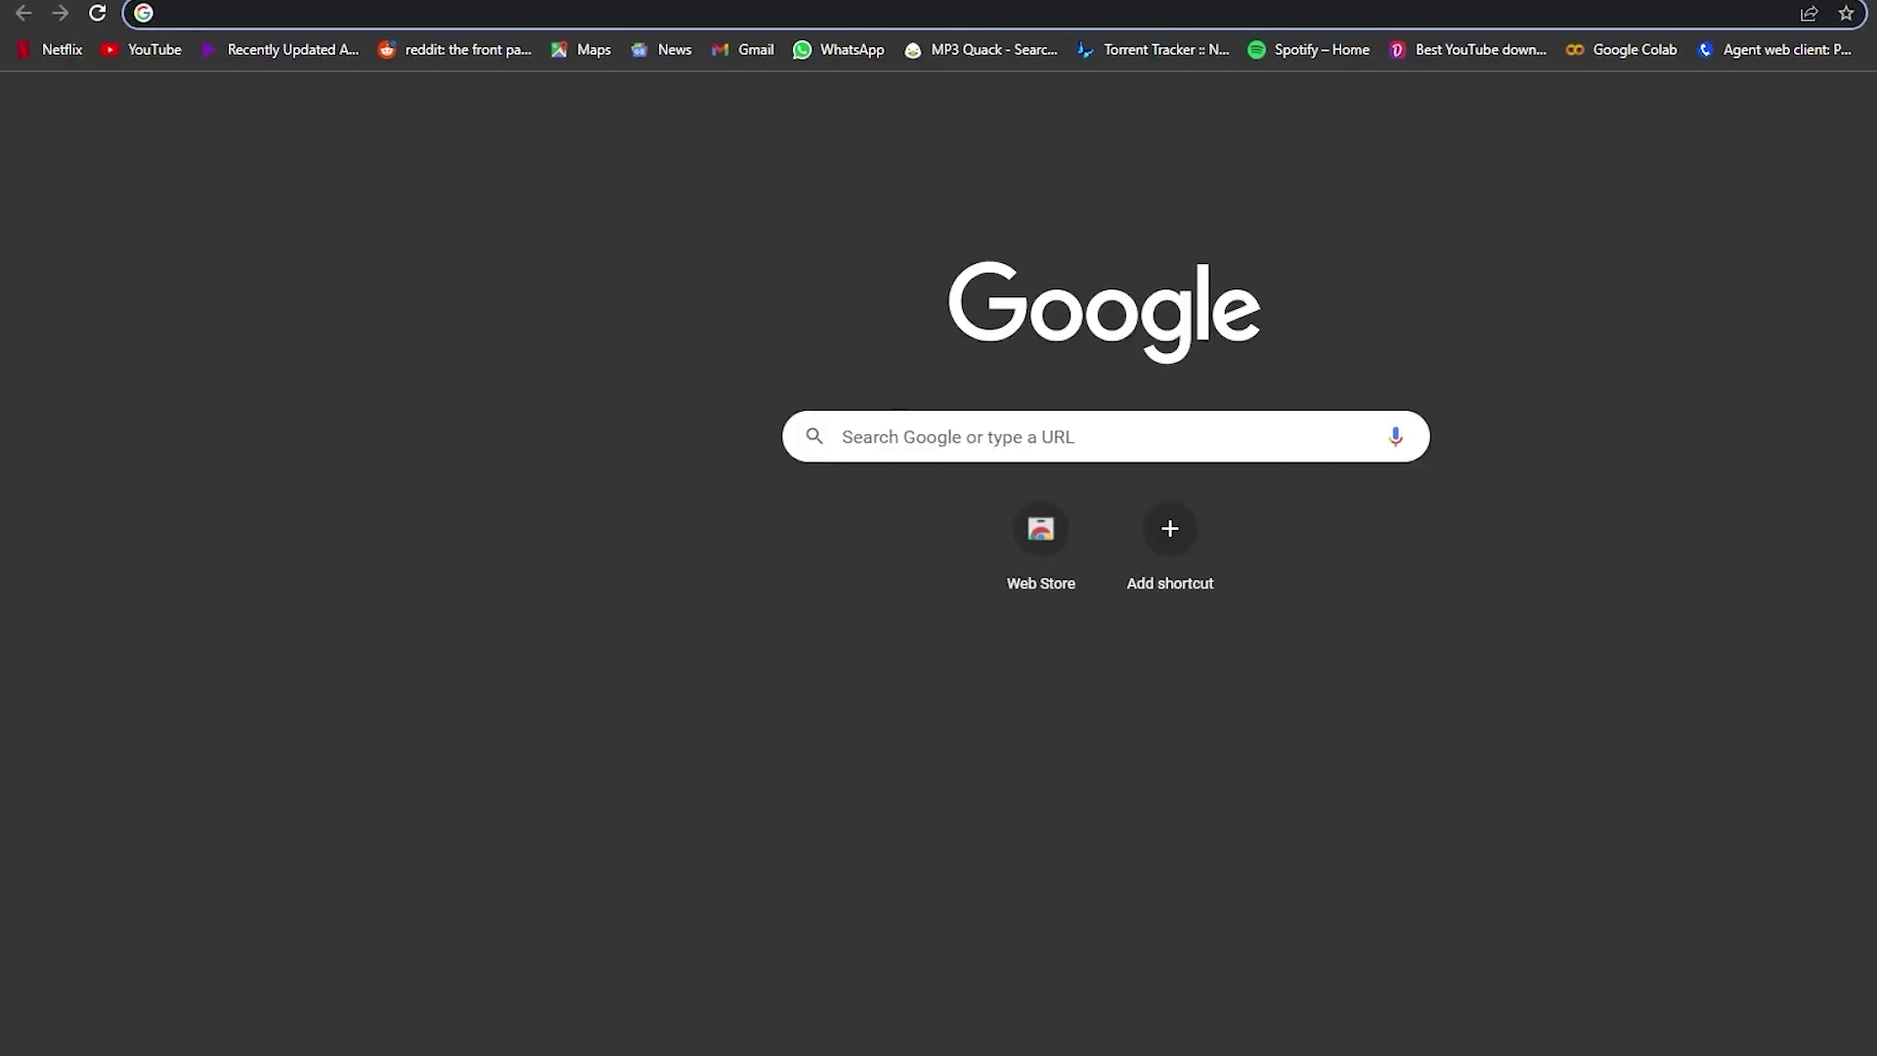
{"action": "type", "text": "y"}
{"action": "key", "text": "Return"}
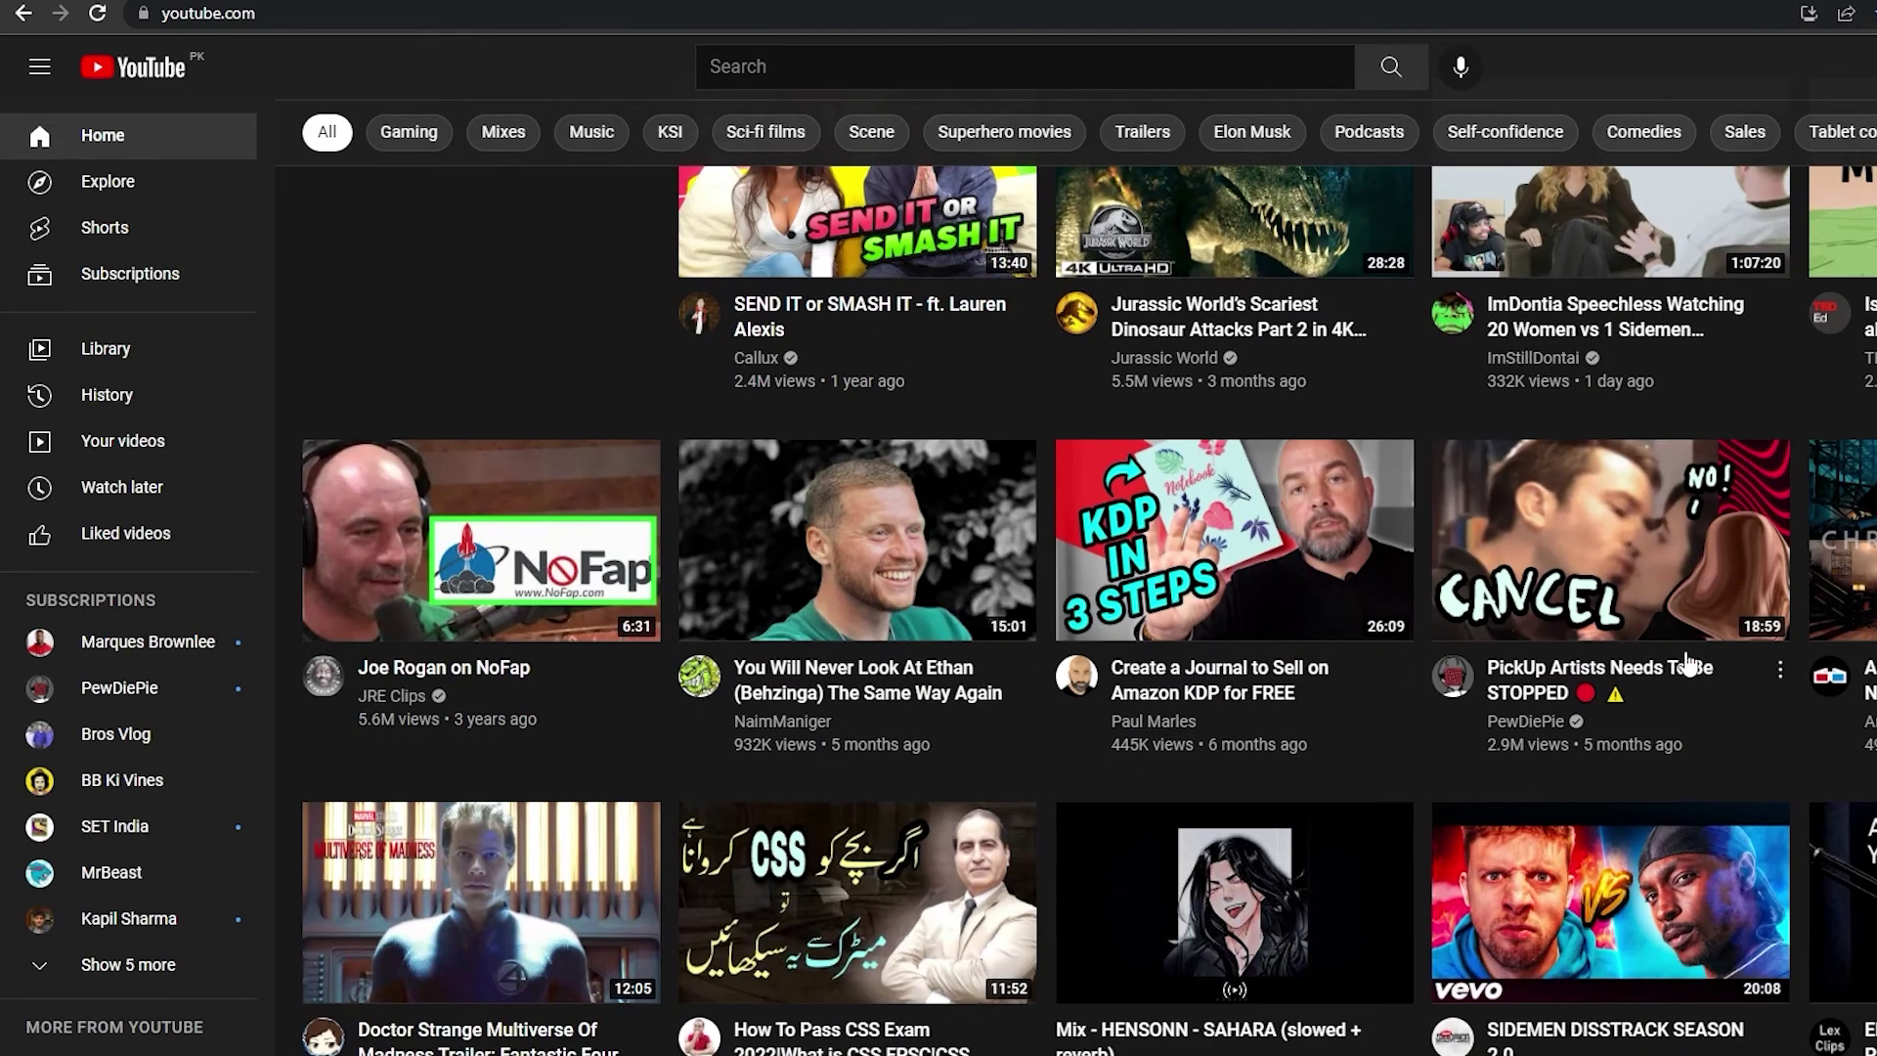
{"action": "left_click", "coordinate": [1404, 669]}
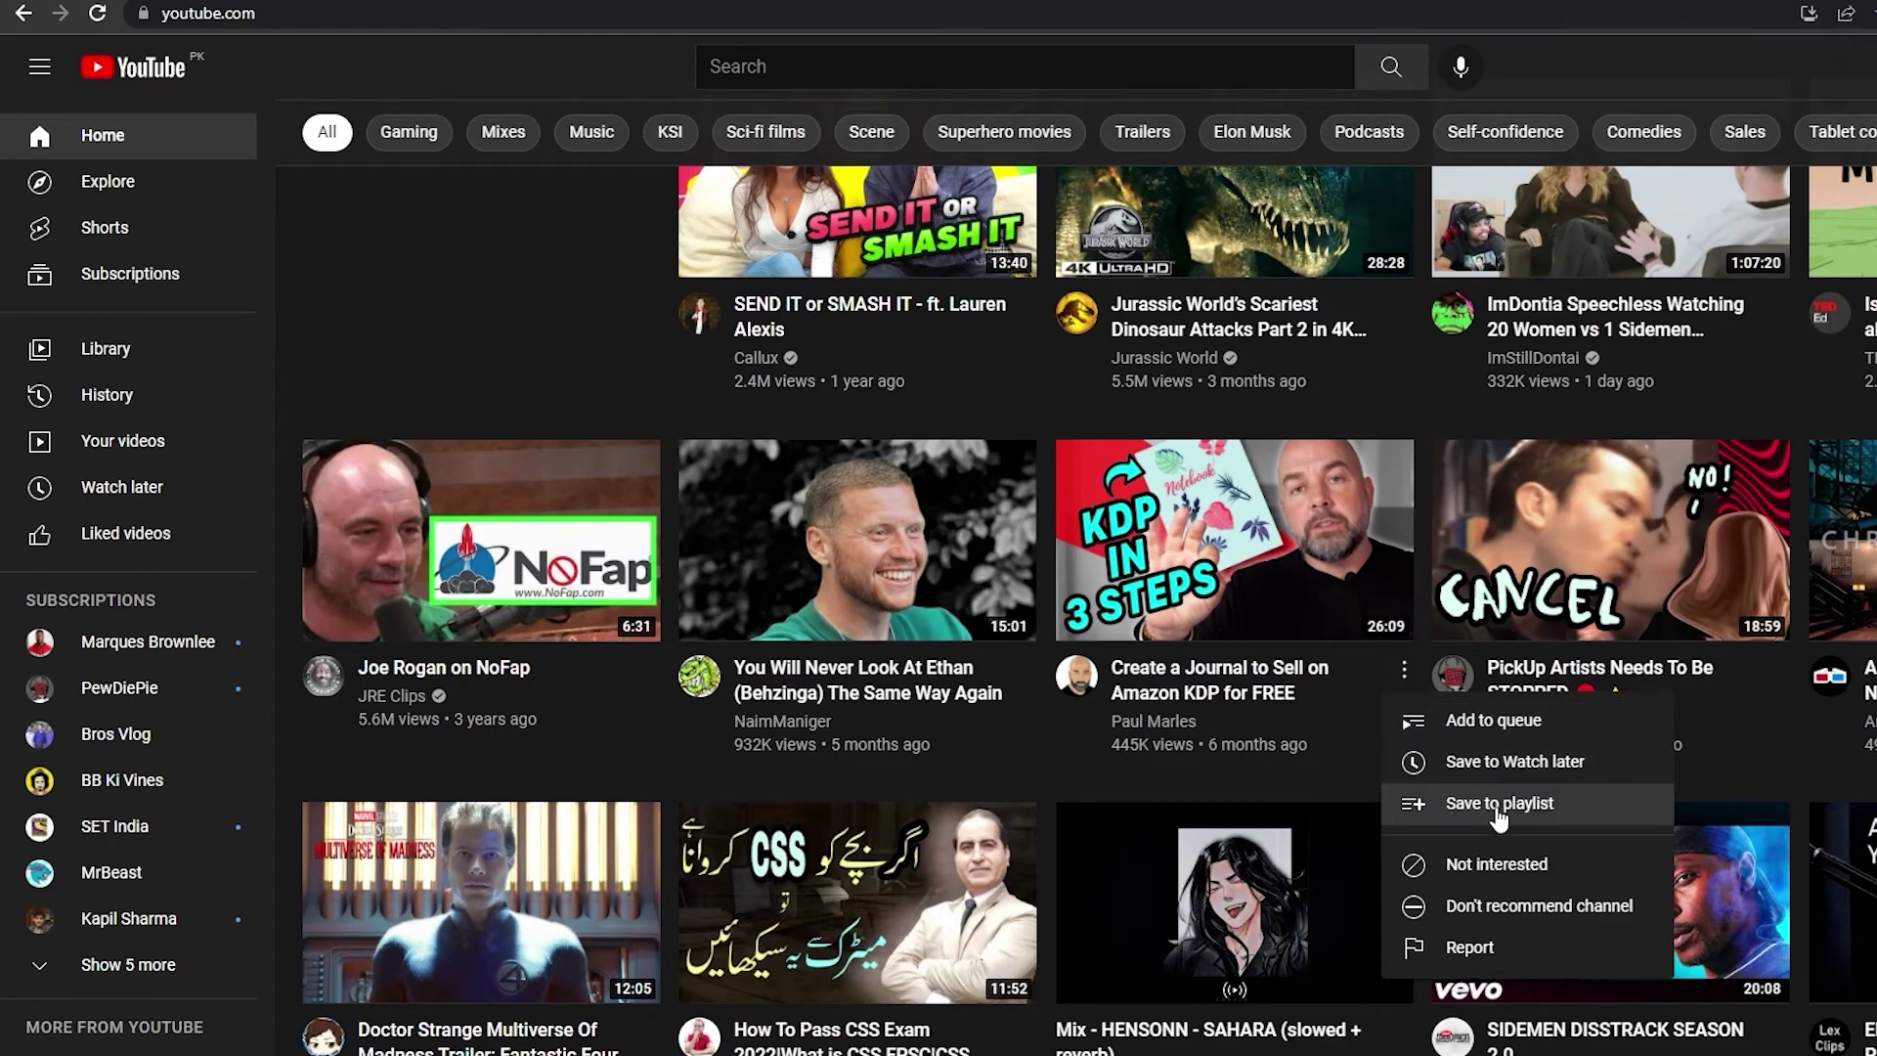
{"action": "left_click", "coordinate": [1234, 538]}
{"action": "left_click", "coordinate": [391, 12]}
{"action": "right_click", "coordinate": [296, 13]}
{"action": "left_click", "coordinate": [343, 147]}
{"action": "key", "text": "ctrl+w"}
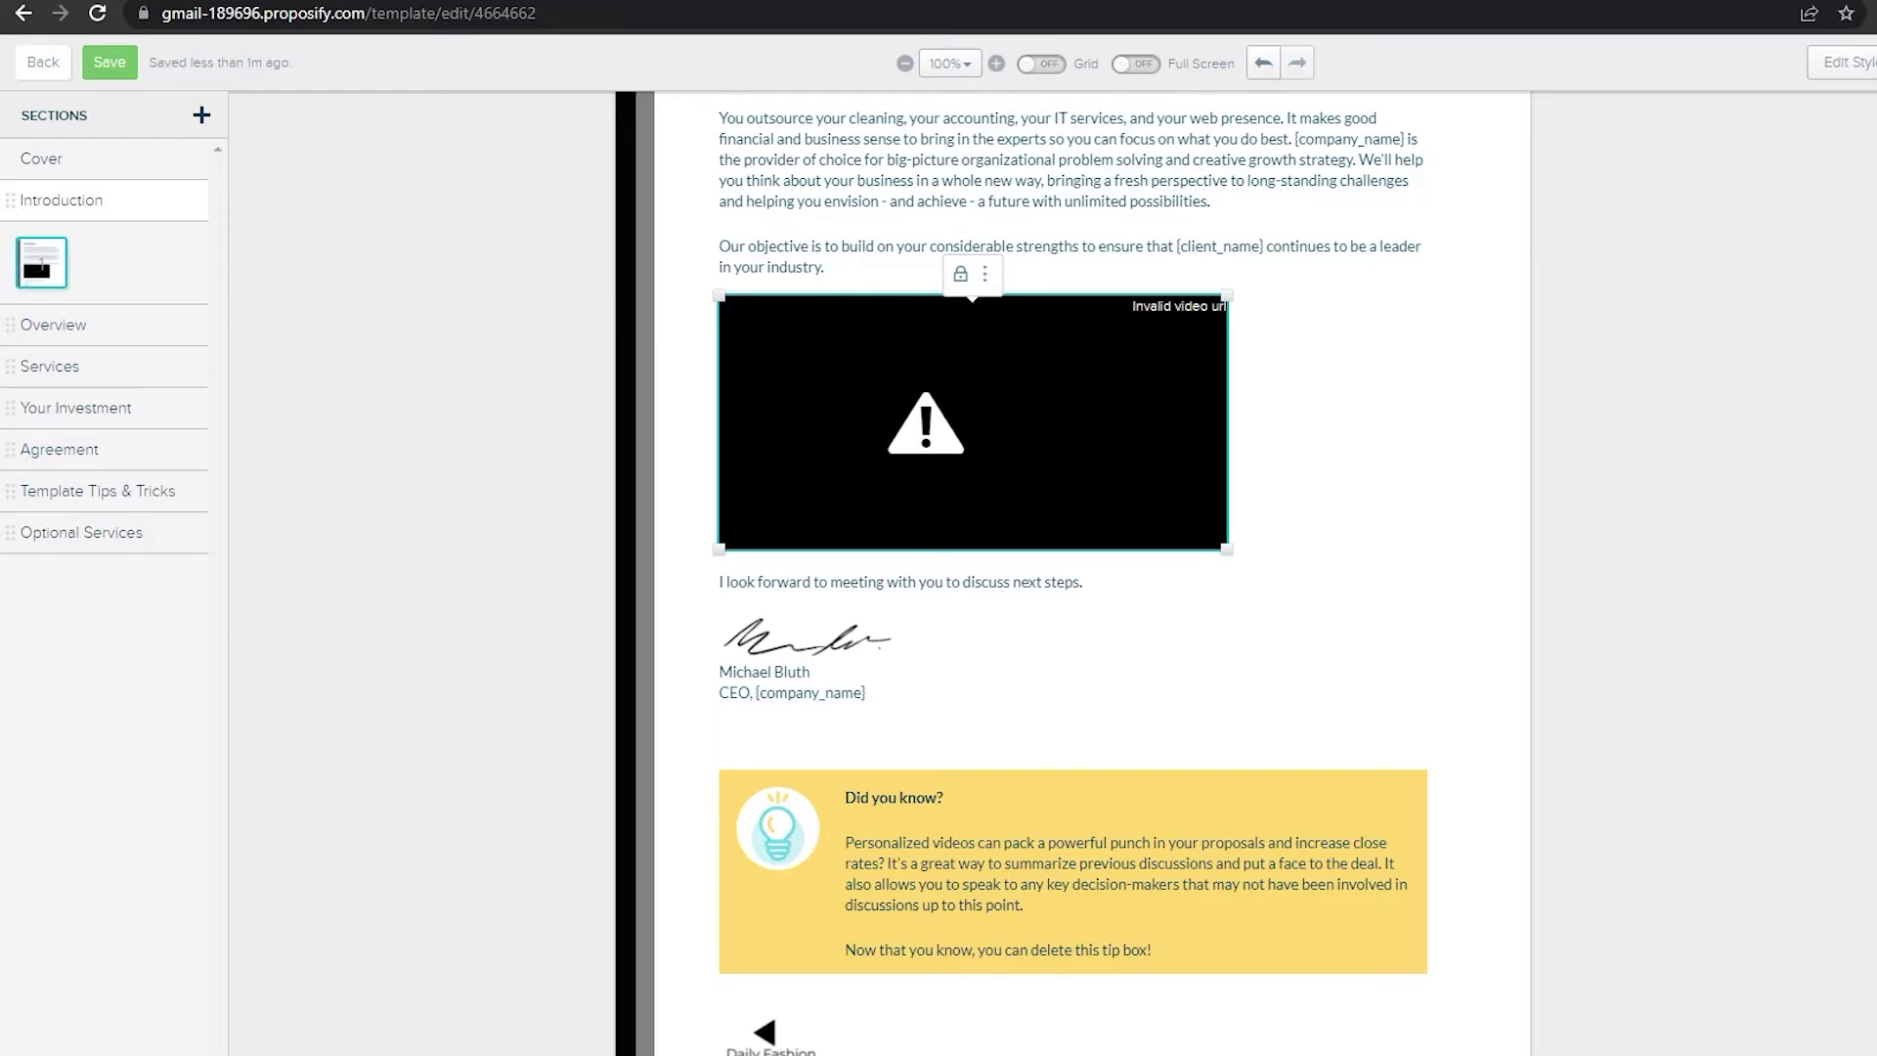
Paste the YouTube link as plain text into the Video Properties URL box
{"action": "right_click", "coordinate": [1670, 328]}
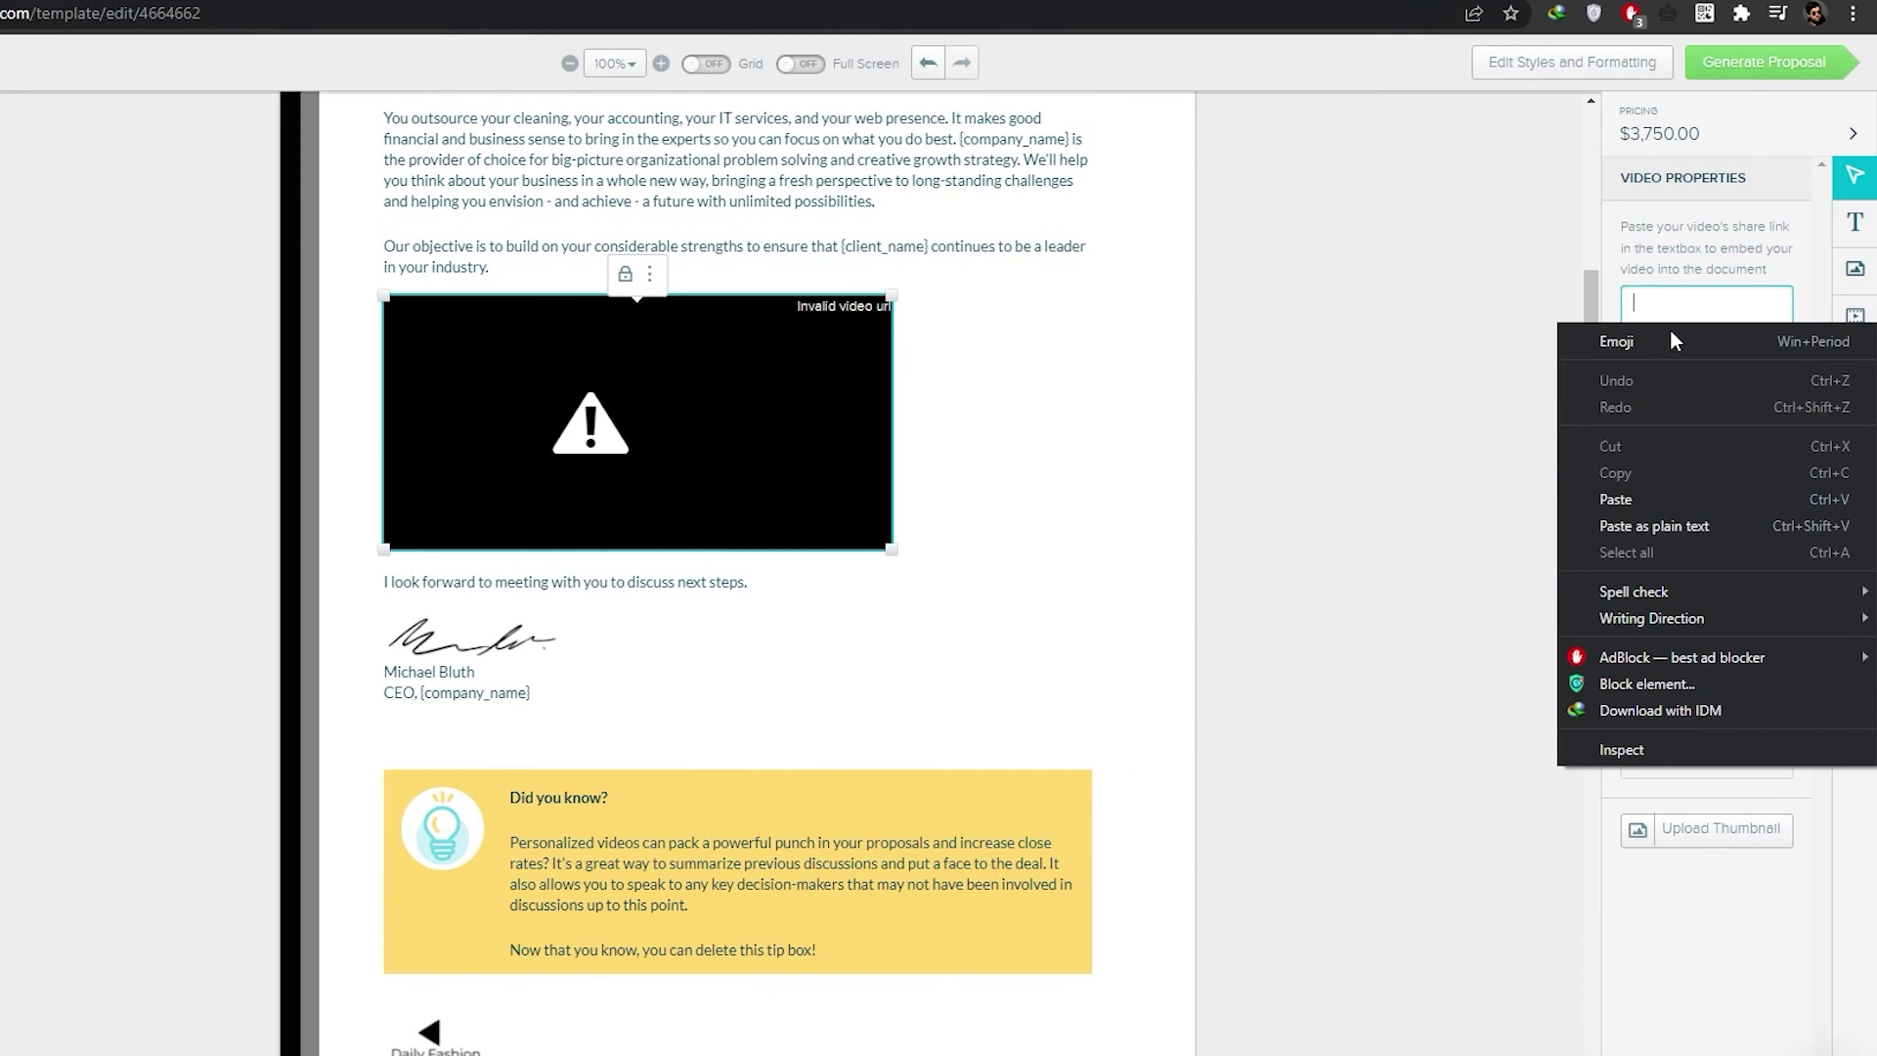
{"action": "left_click", "coordinate": [1679, 519]}
{"action": "left_click", "coordinate": [1400, 572]}
Lock the Introduction's video block in place
{"action": "left_click", "coordinate": [636, 423]}
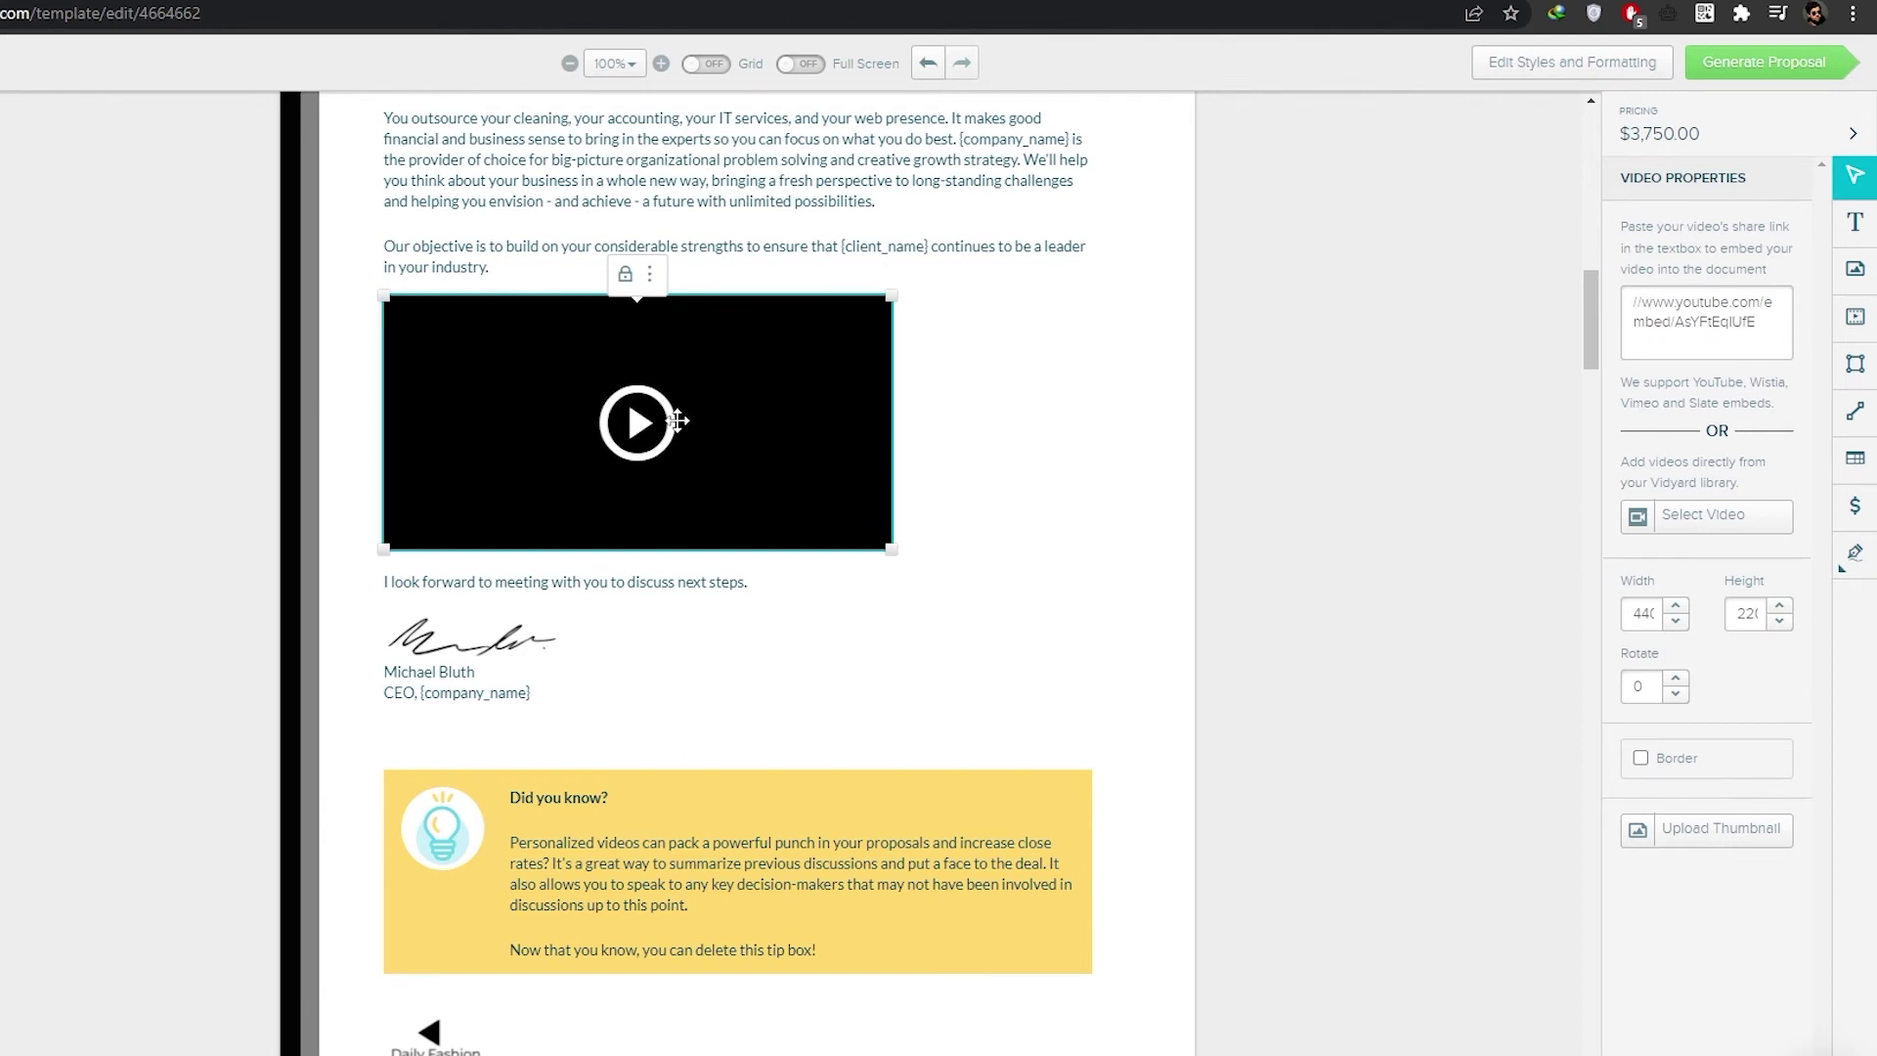
{"action": "left_click", "coordinate": [625, 274]}
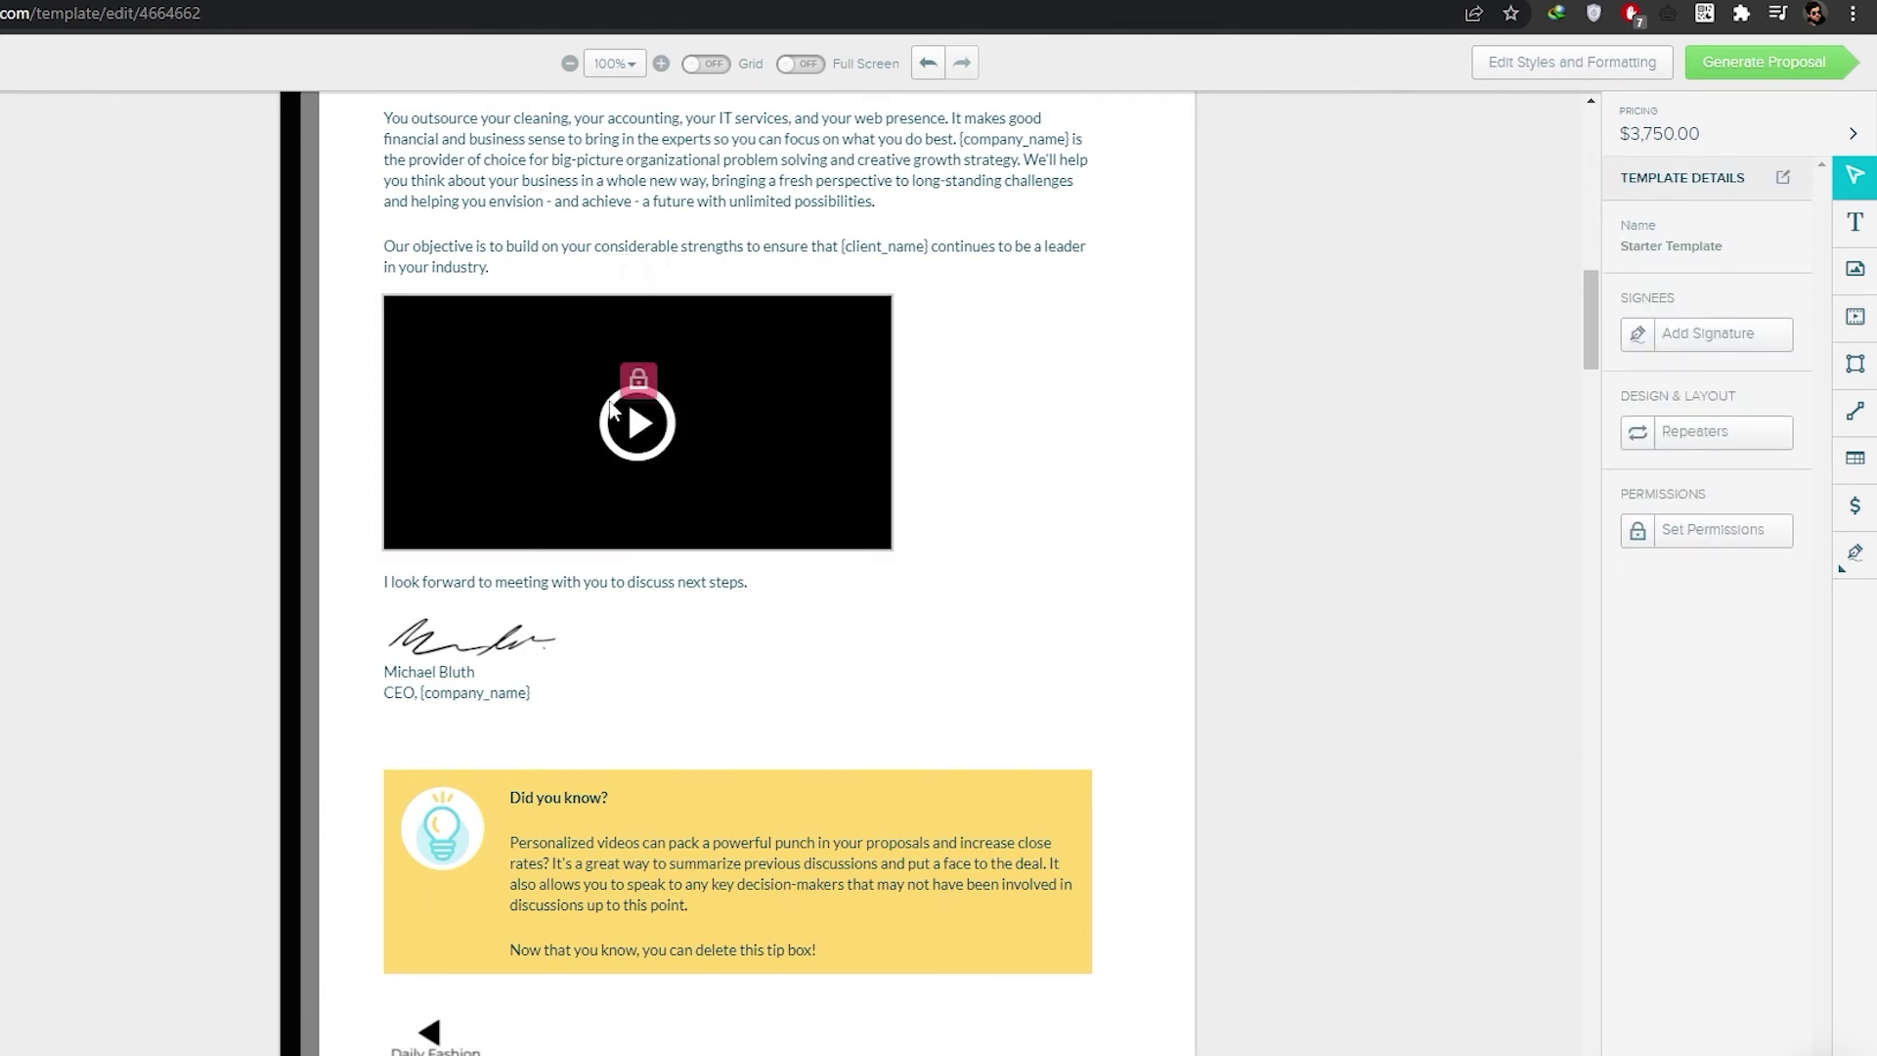
{"action": "scroll", "coordinate": [1523, 630], "scroll_direction": "down", "scroll_amount": 2}
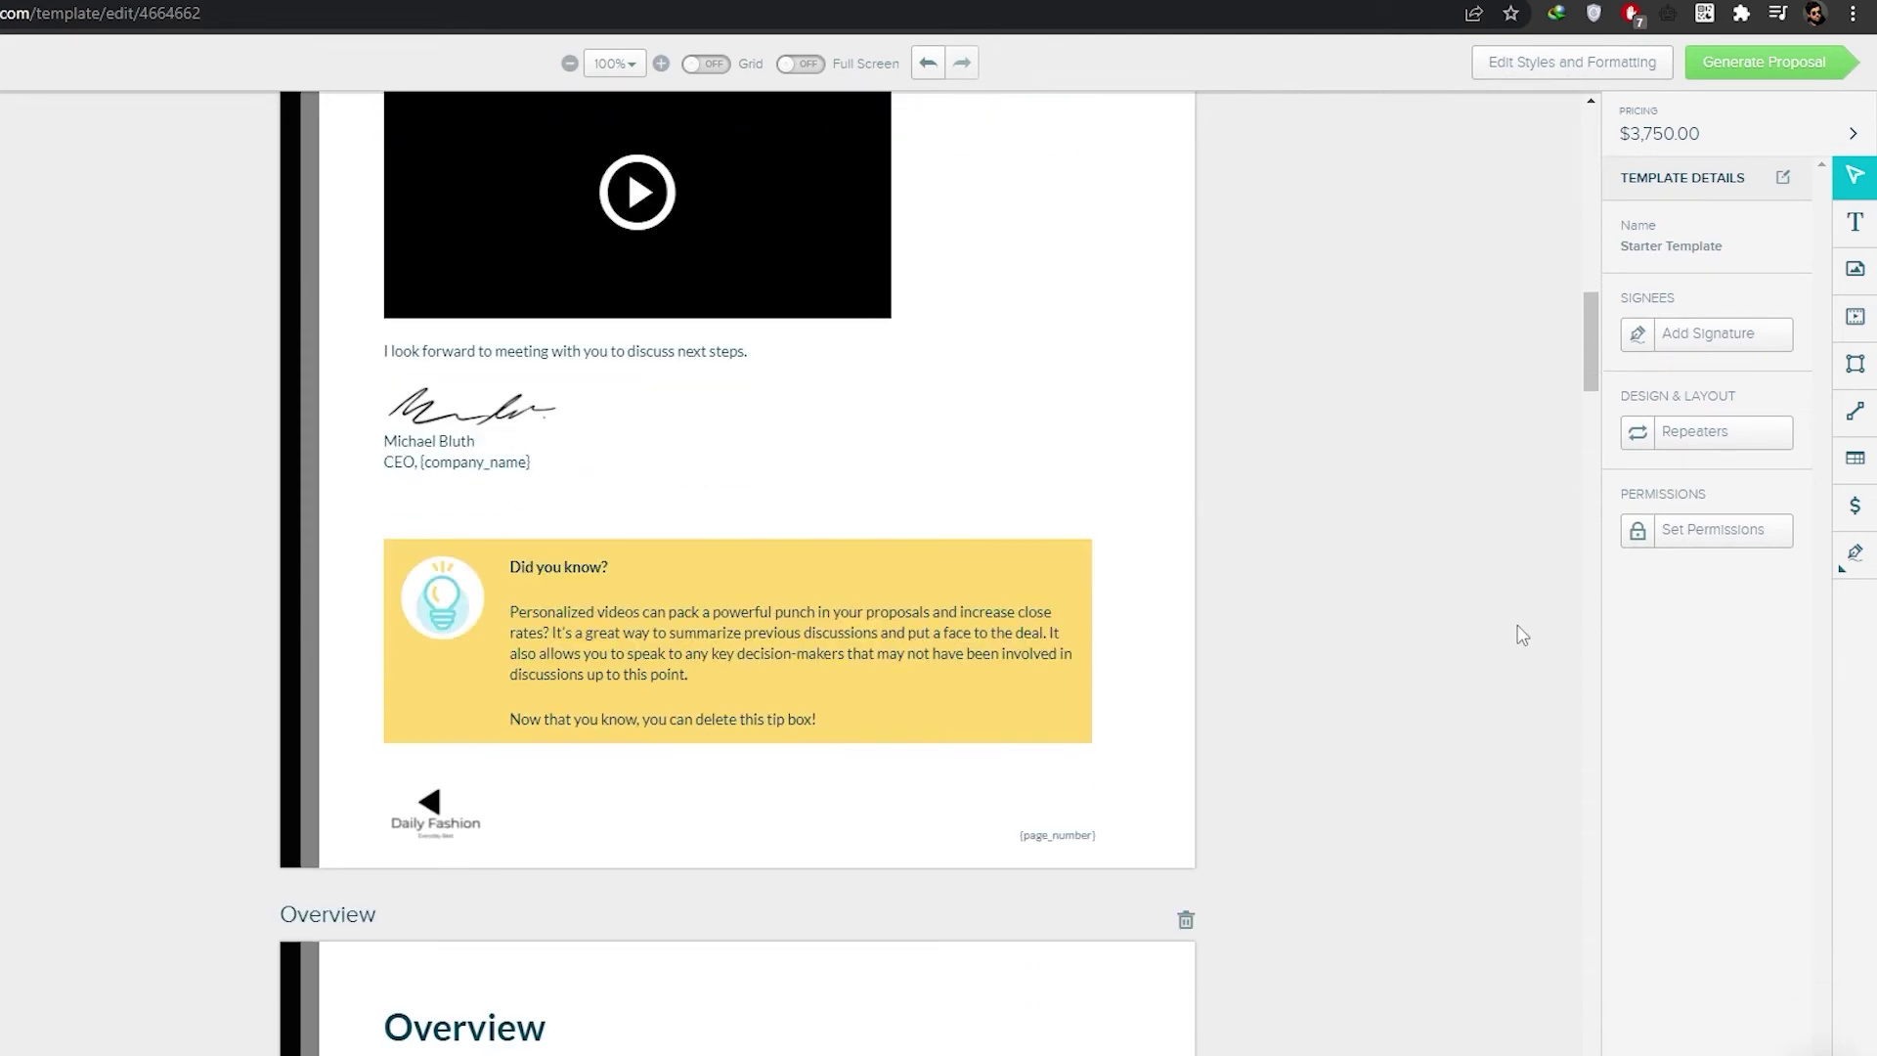
{"action": "scroll", "coordinate": [1523, 635], "scroll_direction": "down", "scroll_amount": 16}
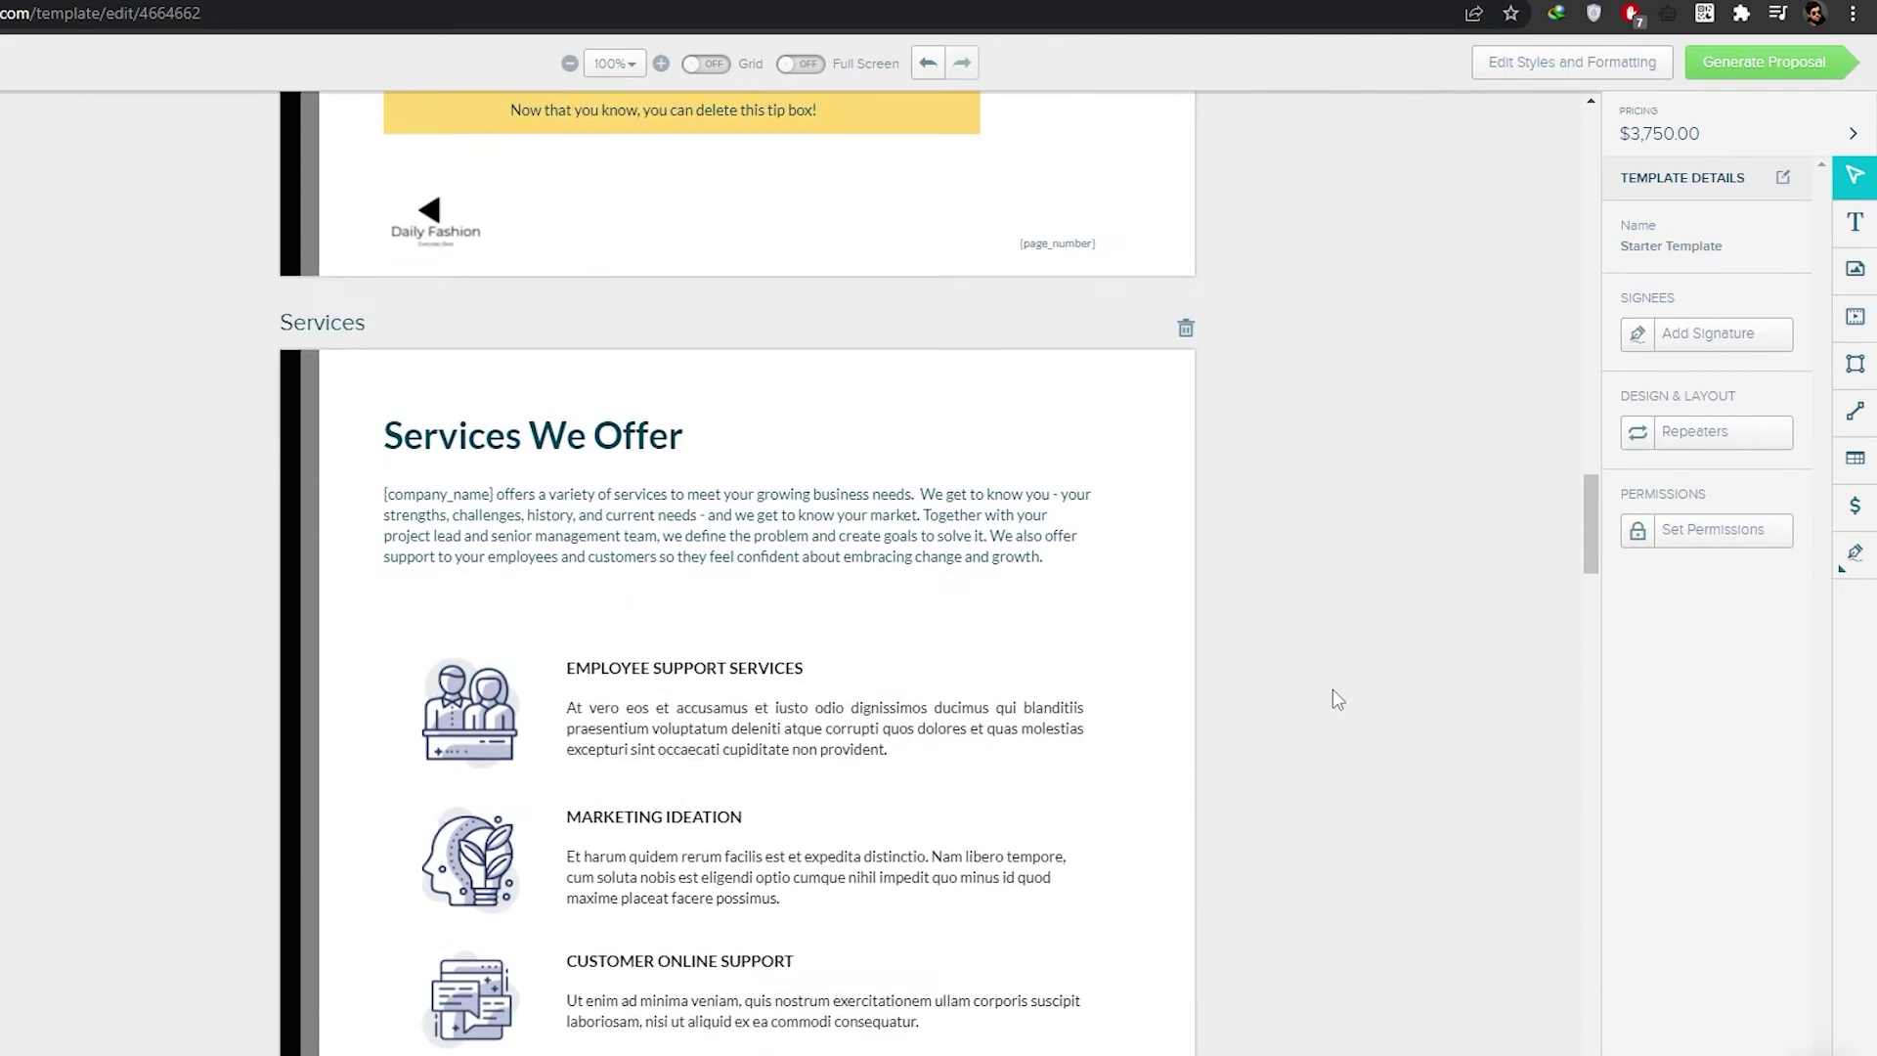
{"action": "scroll", "coordinate": [1320, 708], "scroll_direction": "up", "scroll_amount": 20}
Generate a proposal for wen media with its main contact, keeping the current owner as assignee
{"action": "left_click", "coordinate": [1789, 79]}
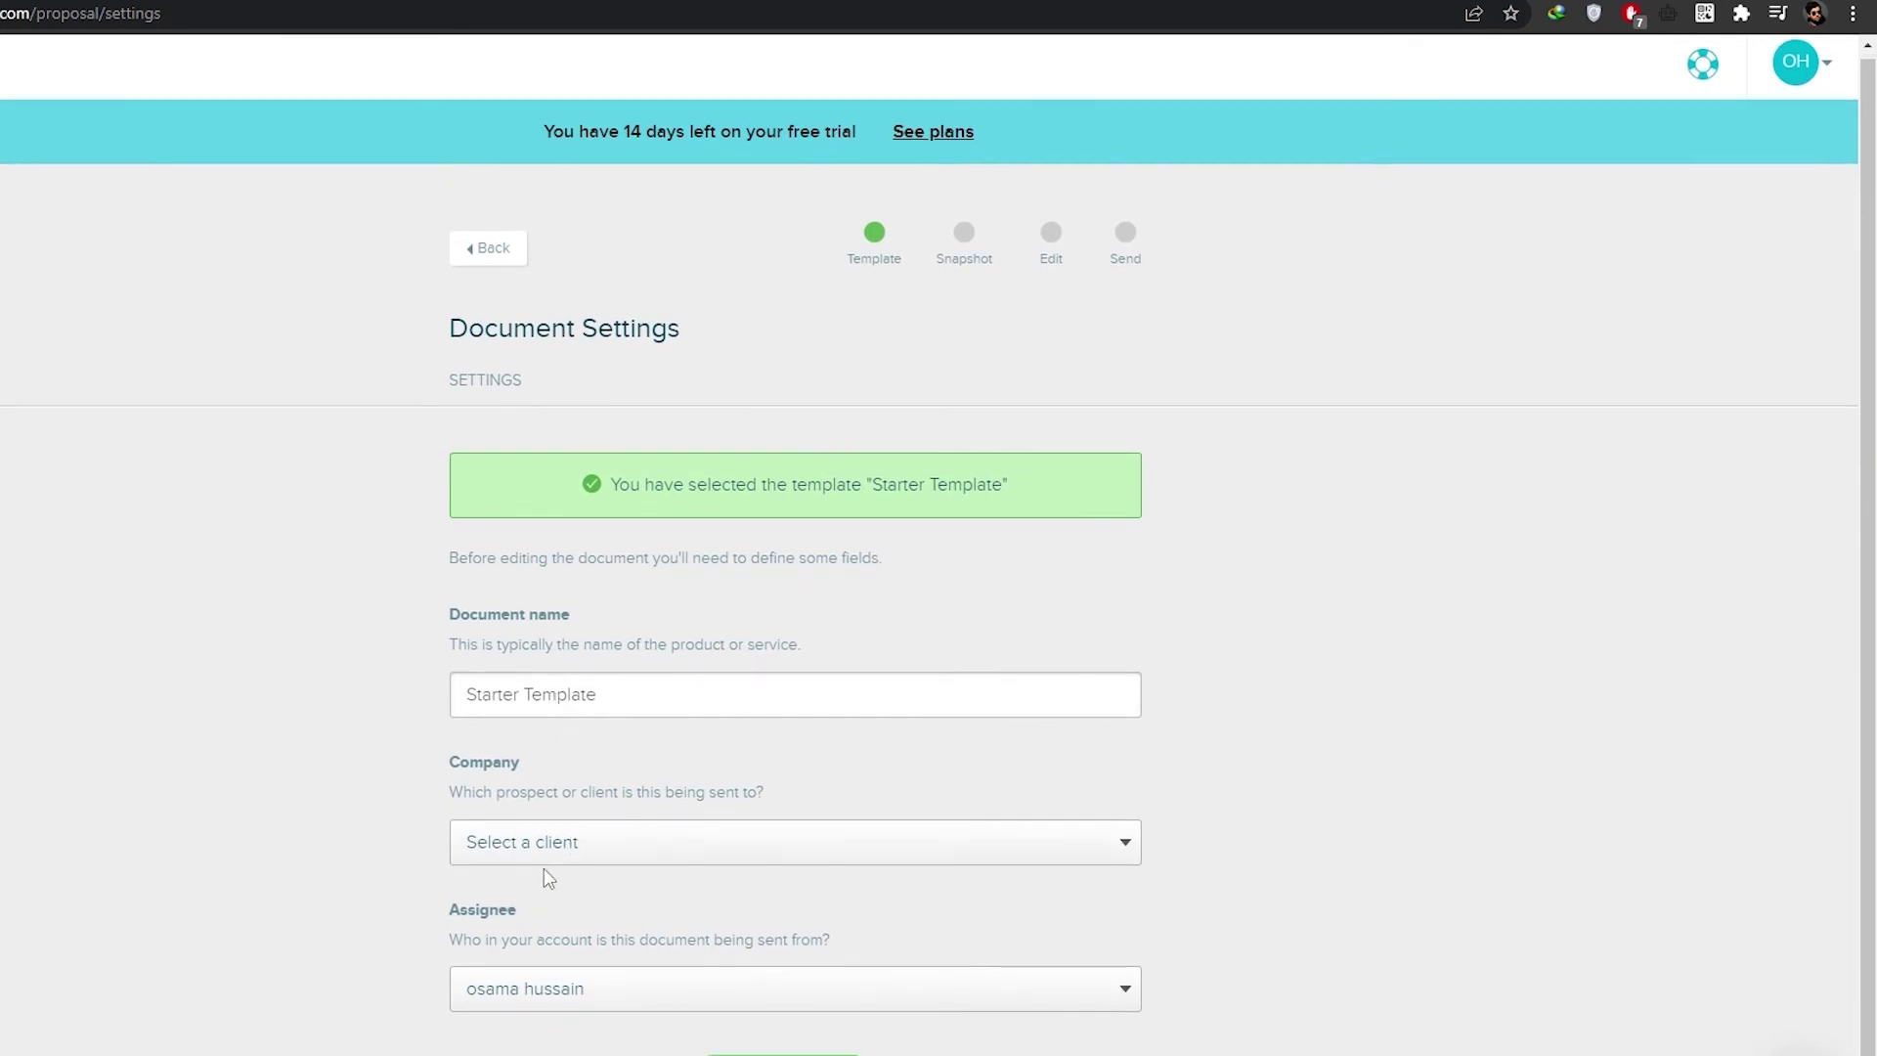
{"action": "left_click", "coordinate": [592, 853]}
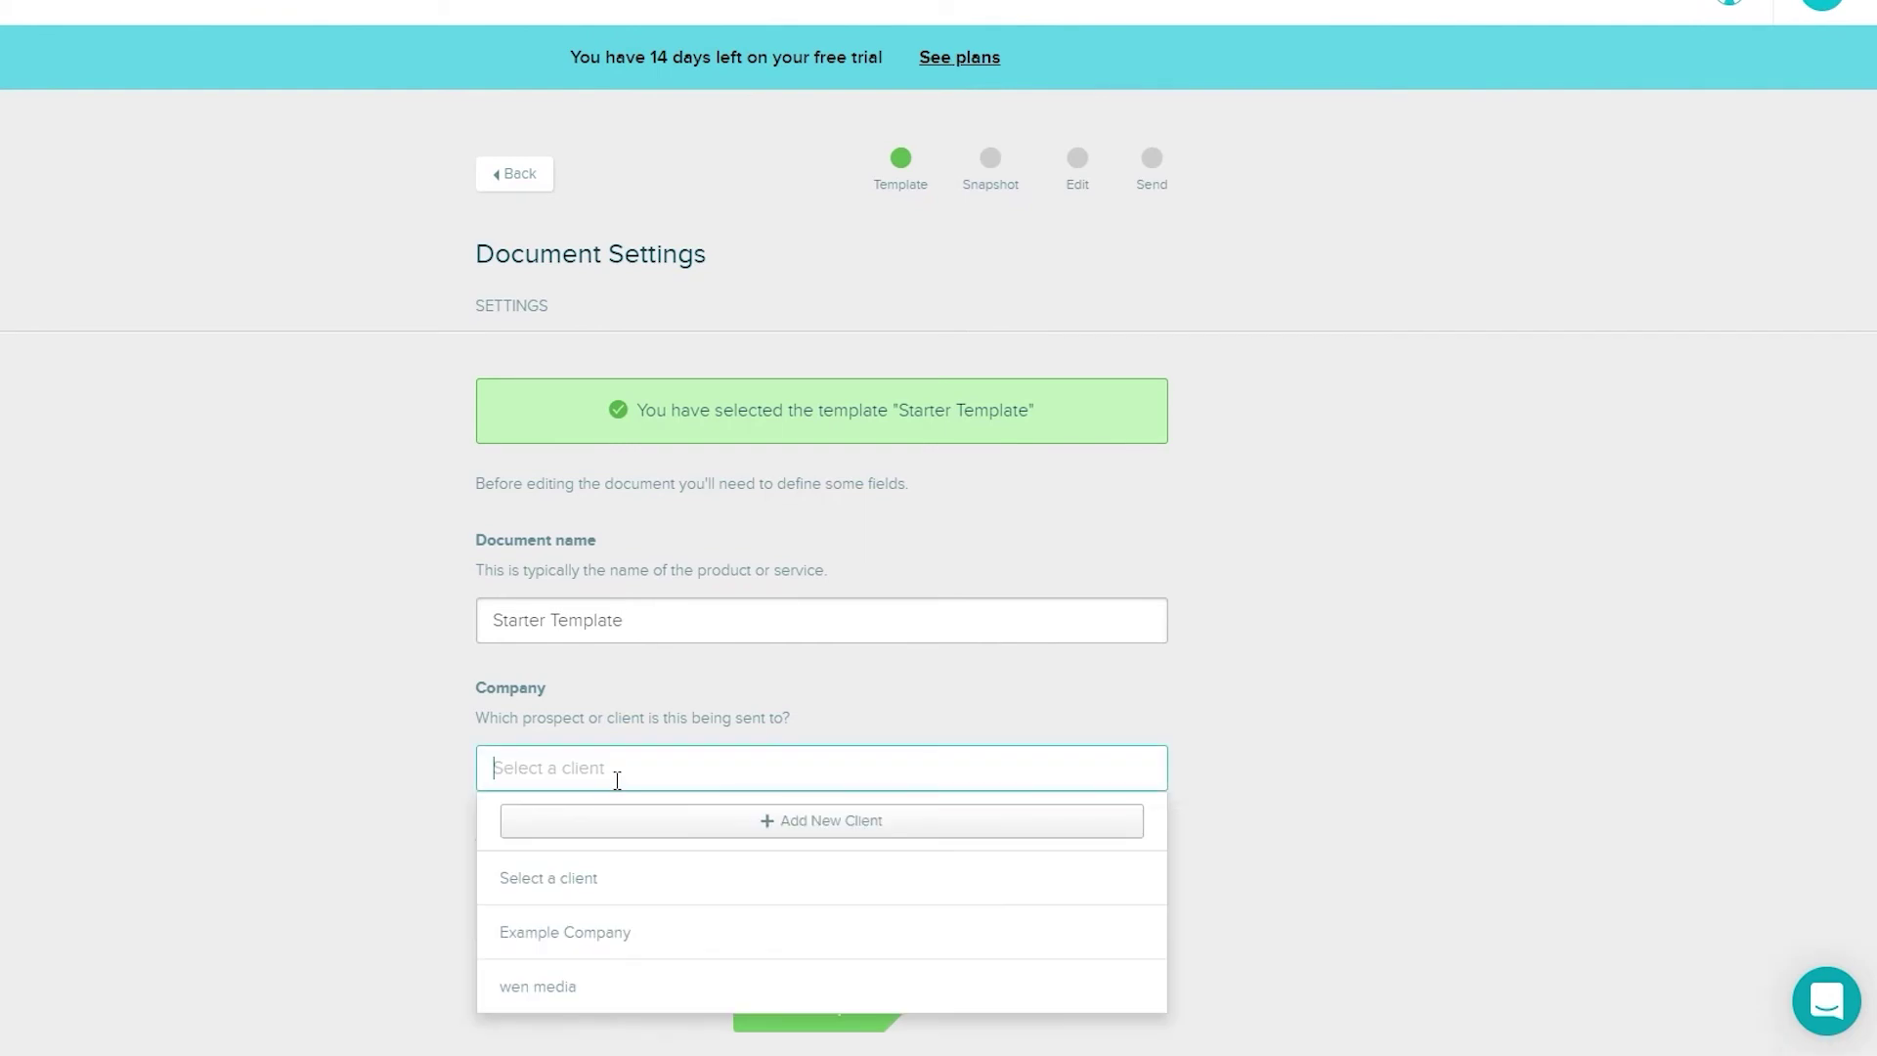
{"action": "left_click", "coordinate": [599, 995]}
{"action": "scroll", "coordinate": [745, 796], "scroll_direction": "down", "scroll_amount": 2}
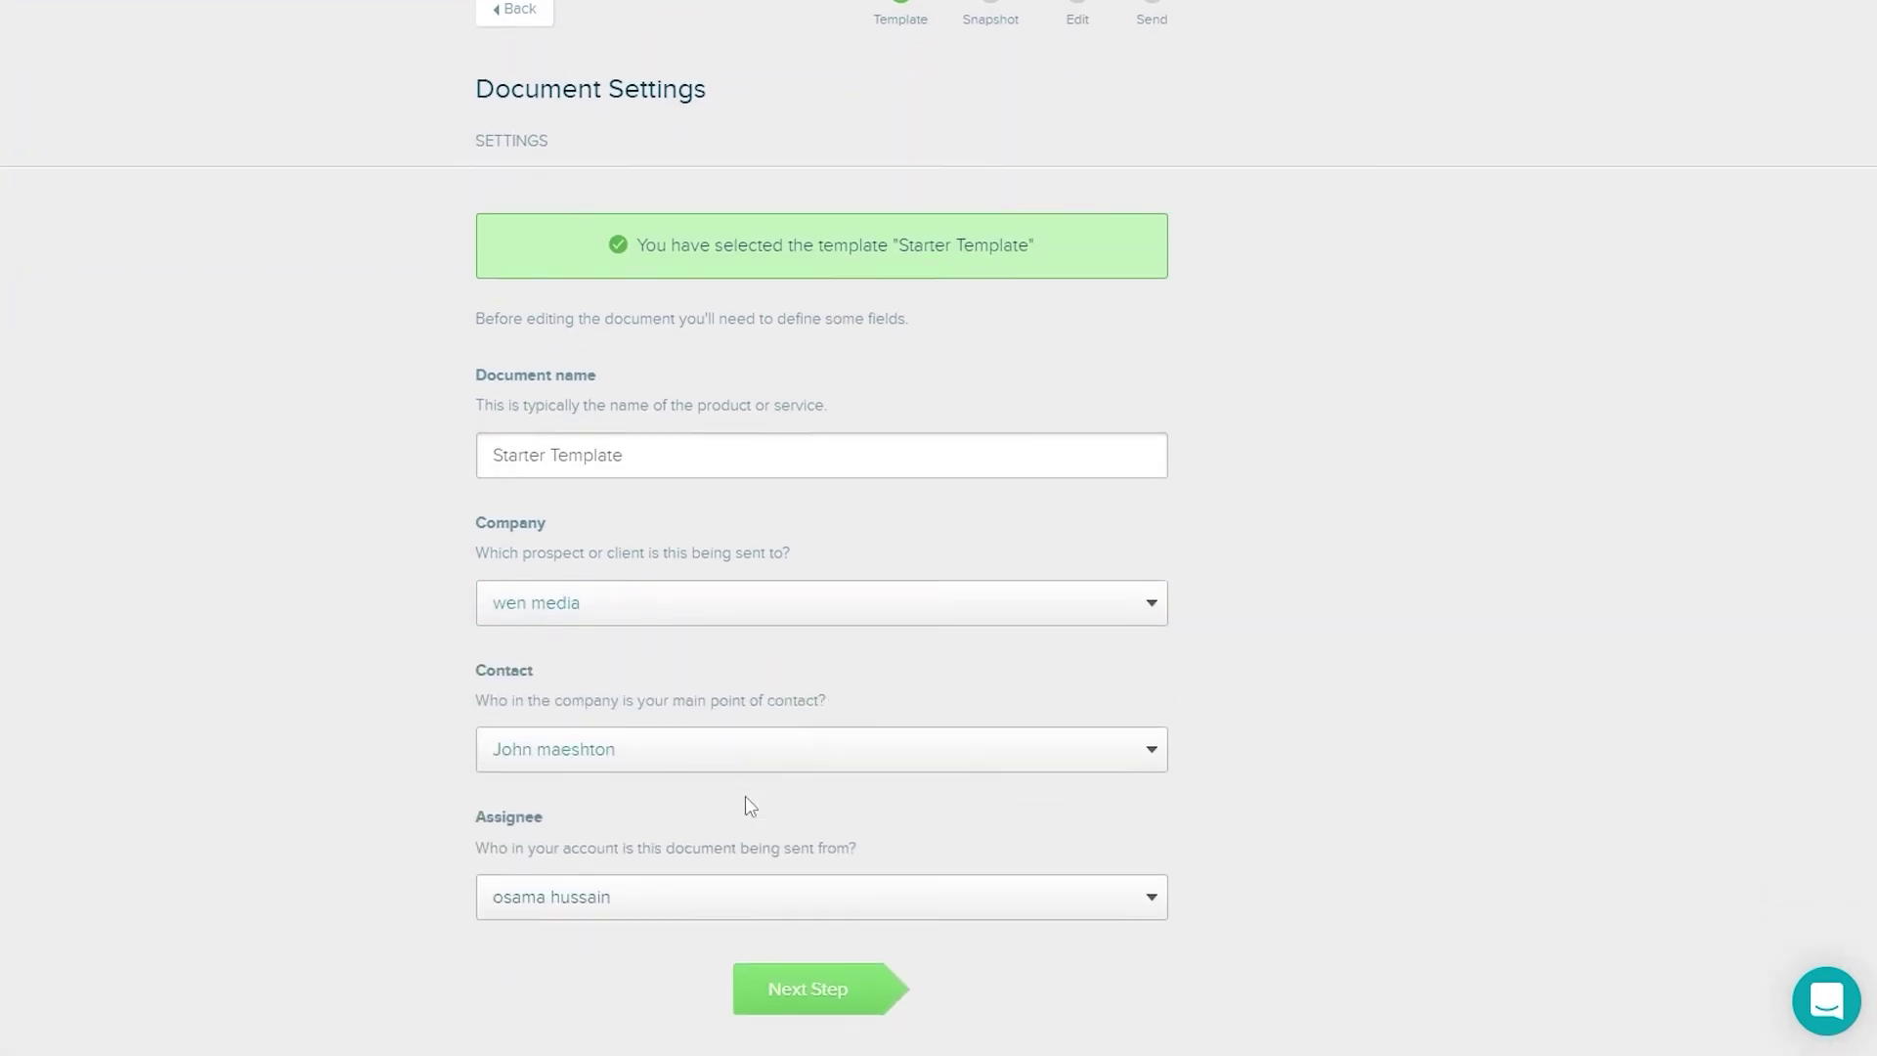
{"action": "left_click", "coordinate": [714, 755]}
{"action": "left_click", "coordinate": [314, 730]}
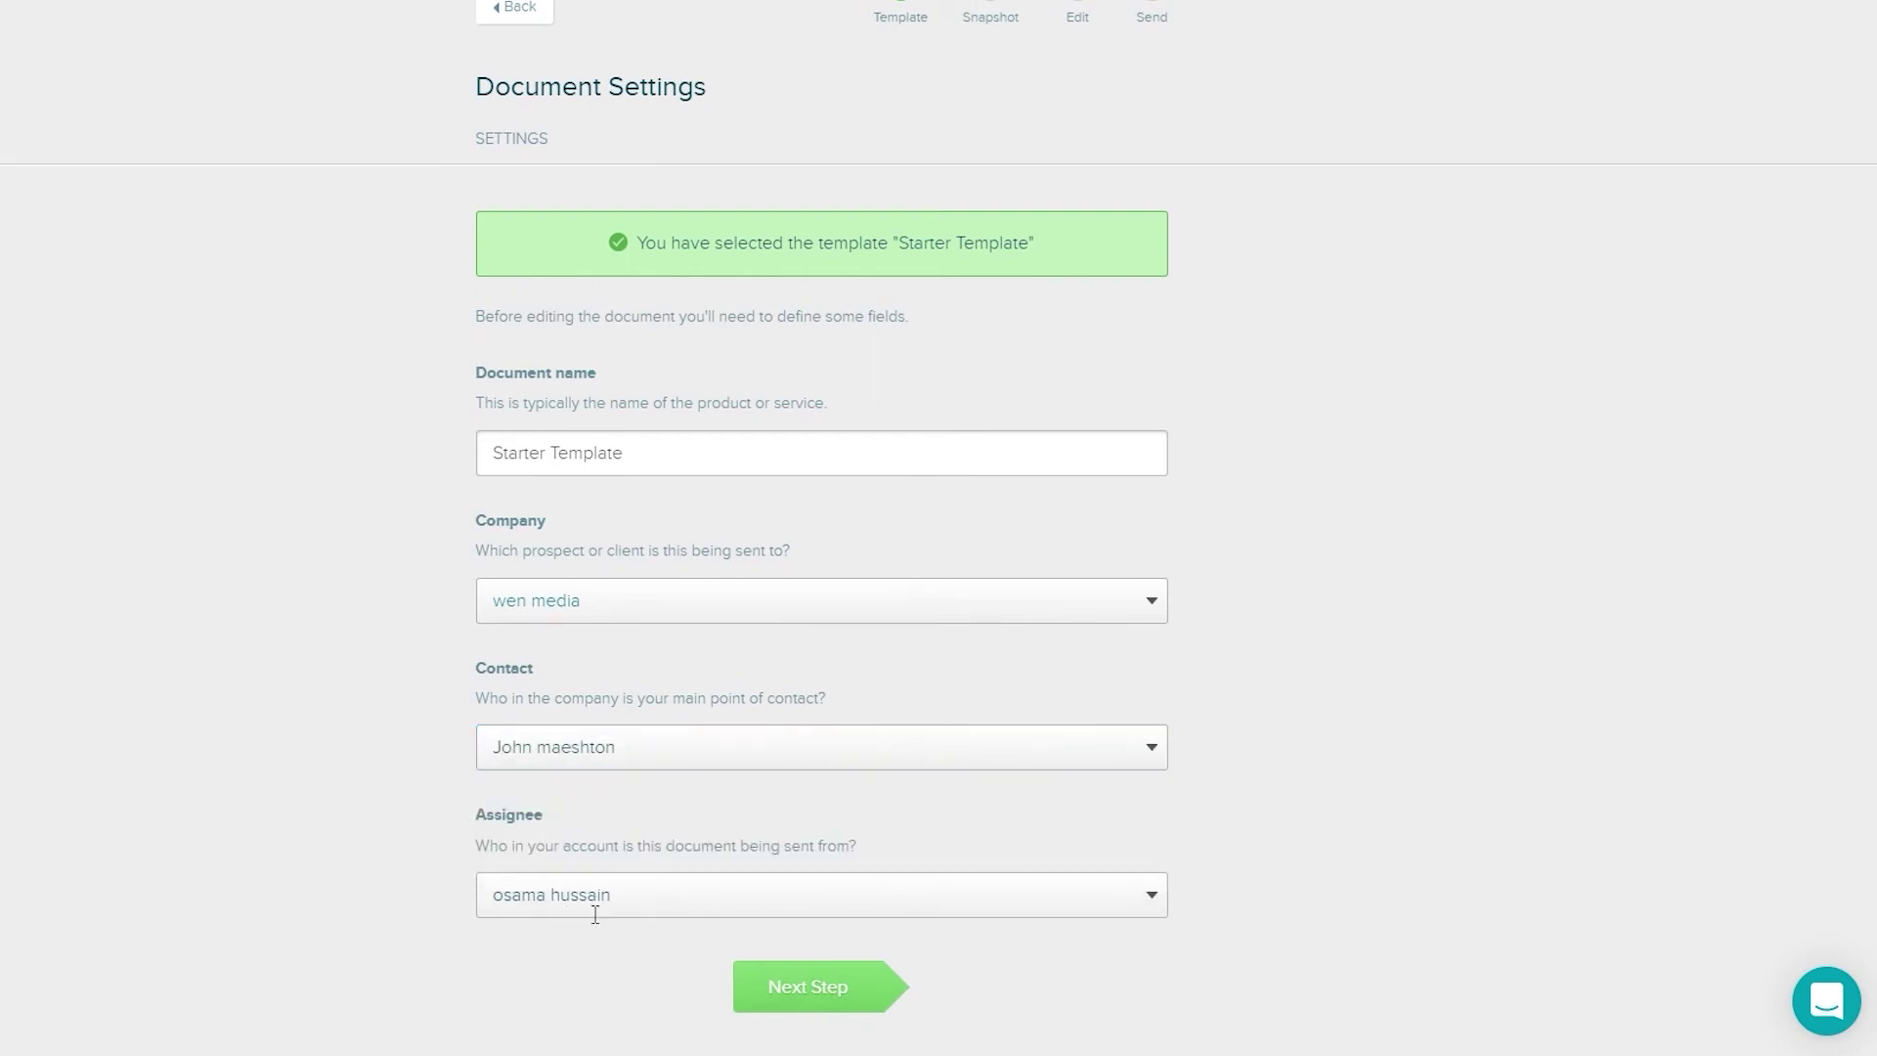
{"action": "left_click", "coordinate": [668, 903]}
{"action": "left_click", "coordinate": [361, 893]}
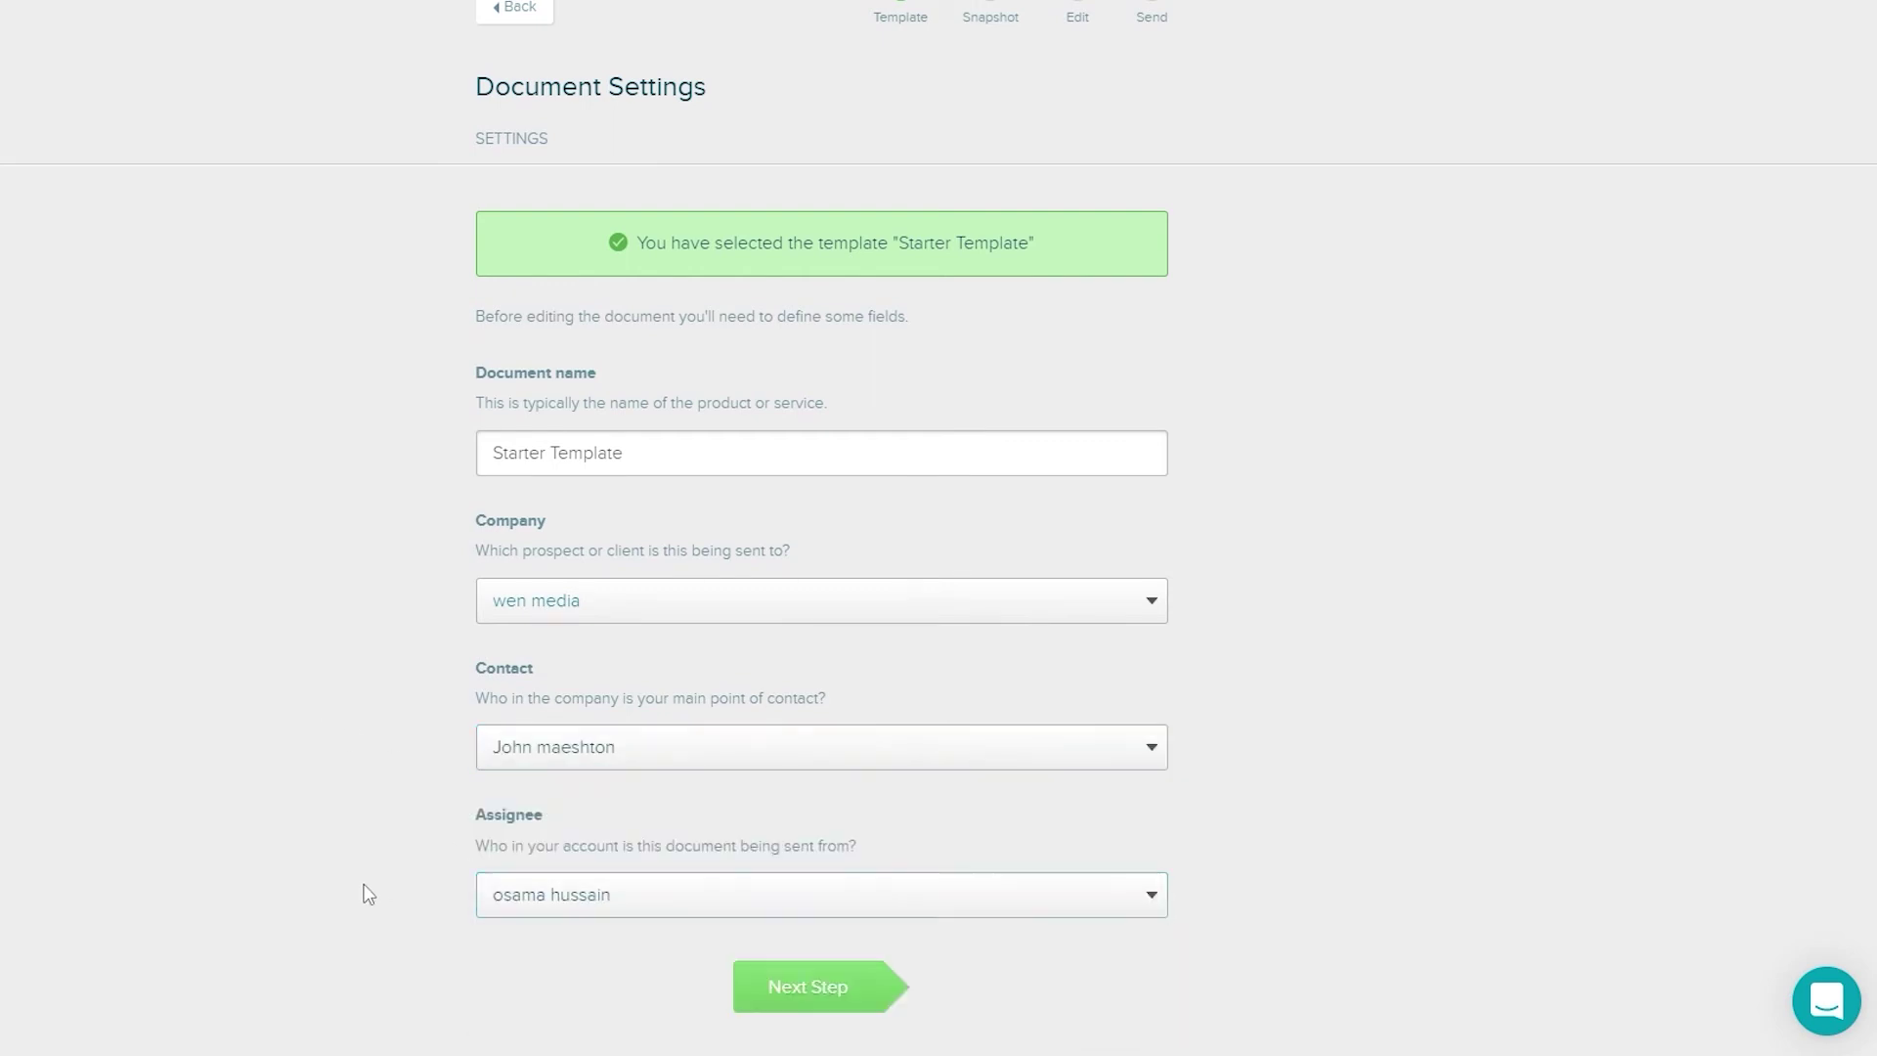
Continue to the generated proposal and dismiss the security details popup
{"action": "left_click", "coordinate": [839, 995]}
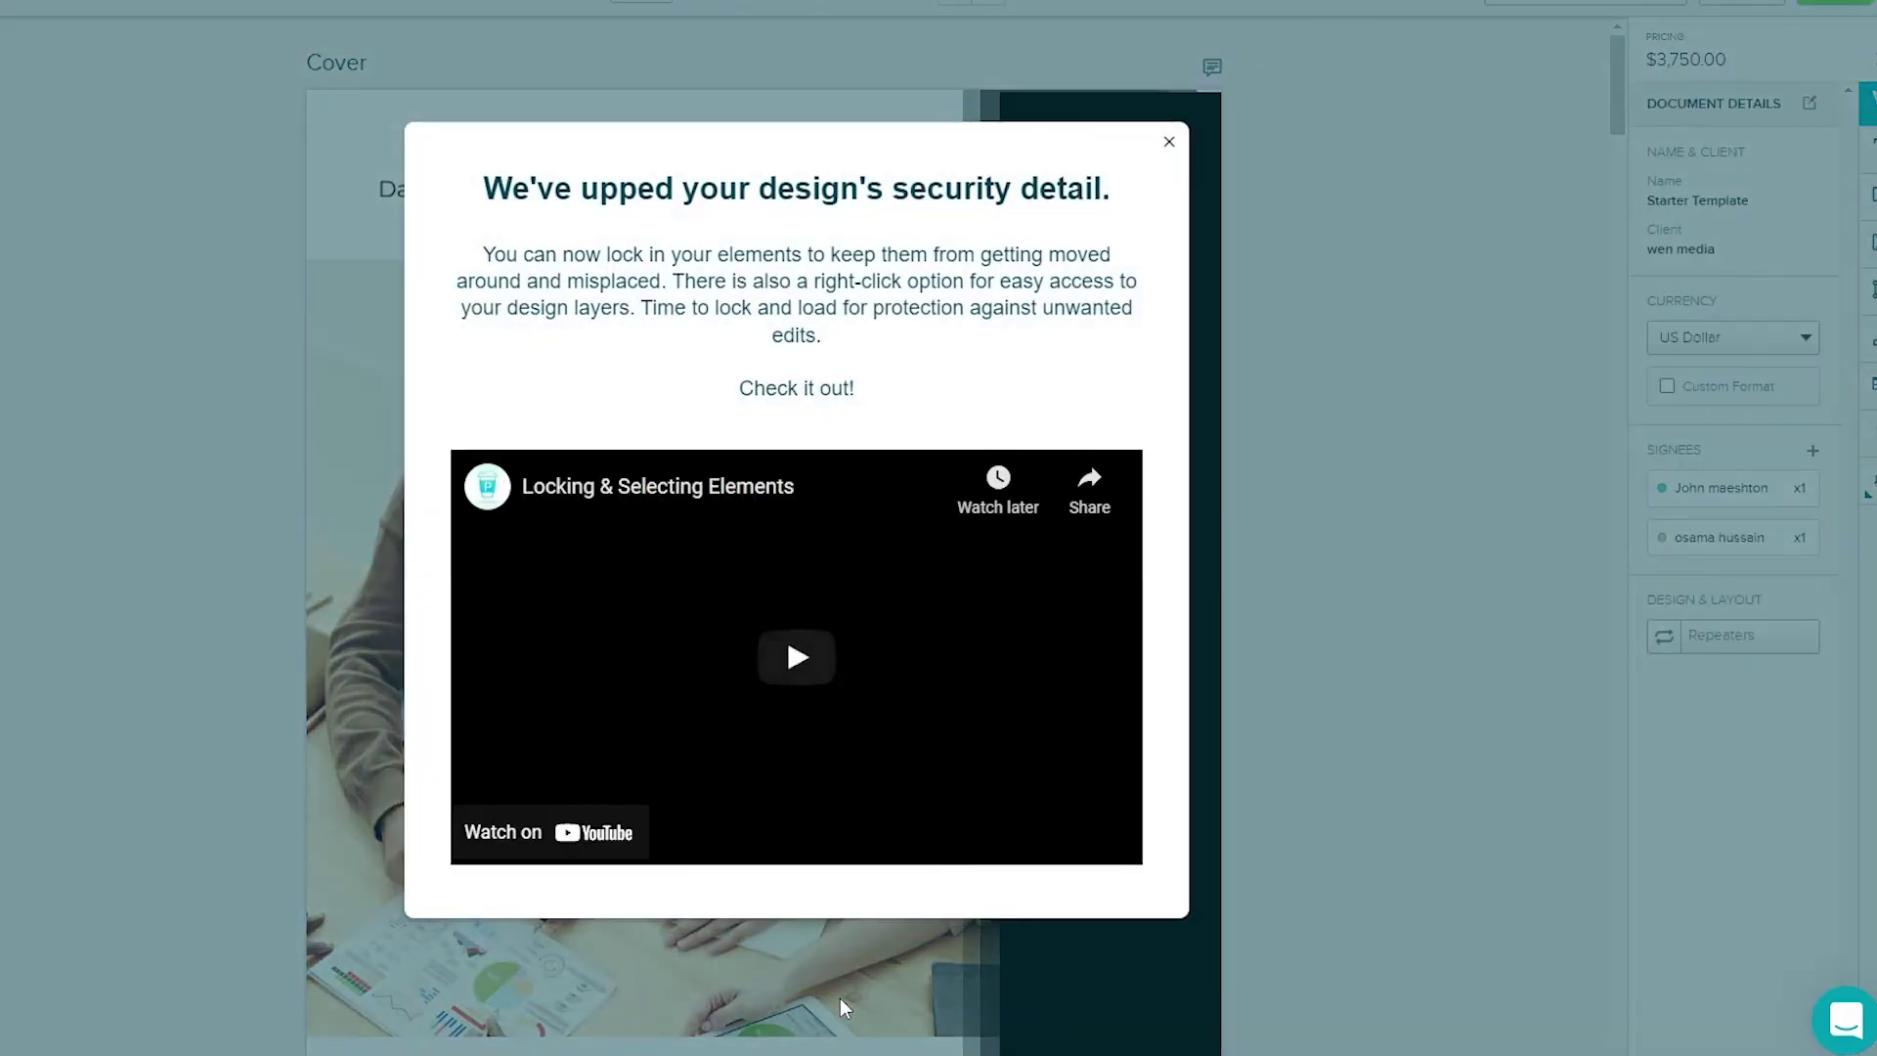
{"action": "left_click", "coordinate": [1170, 138]}
{"action": "scroll", "coordinate": [1244, 189], "scroll_direction": "down", "scroll_amount": 15}
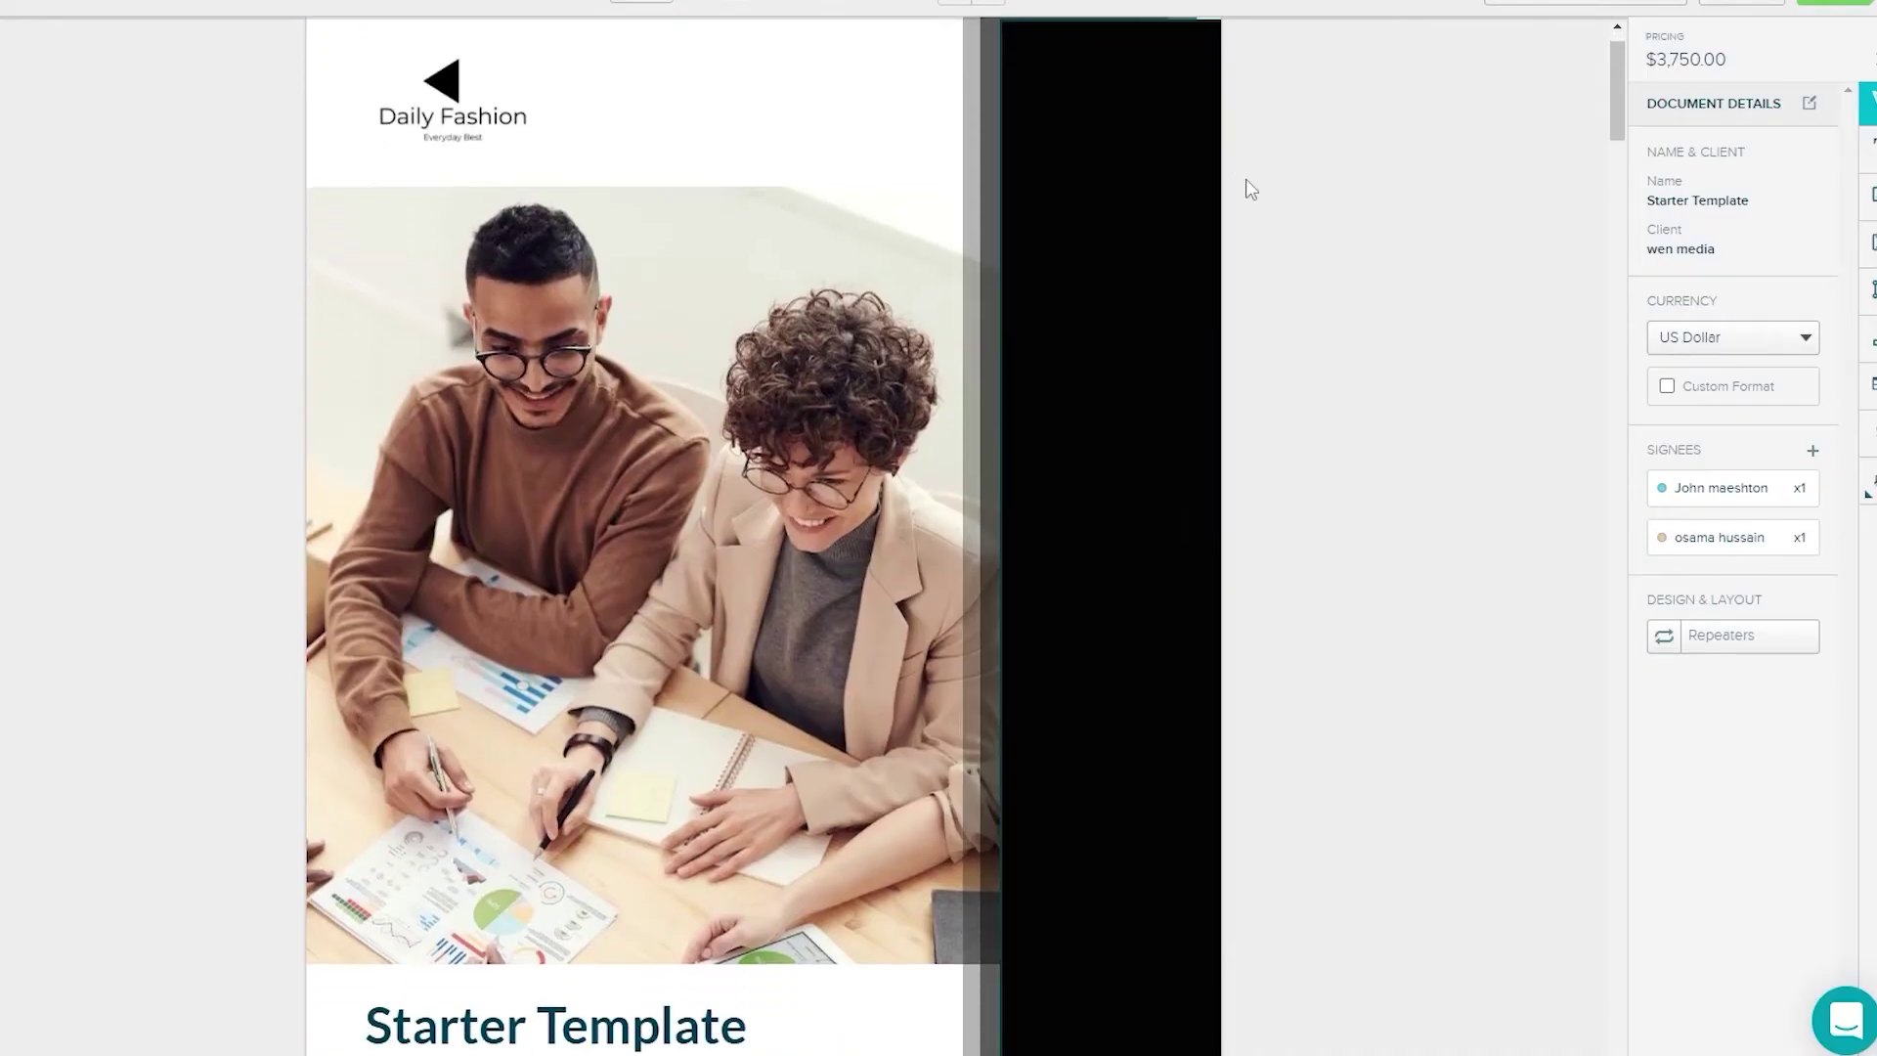
{"action": "scroll", "coordinate": [924, 591], "scroll_direction": "down", "scroll_amount": 10}
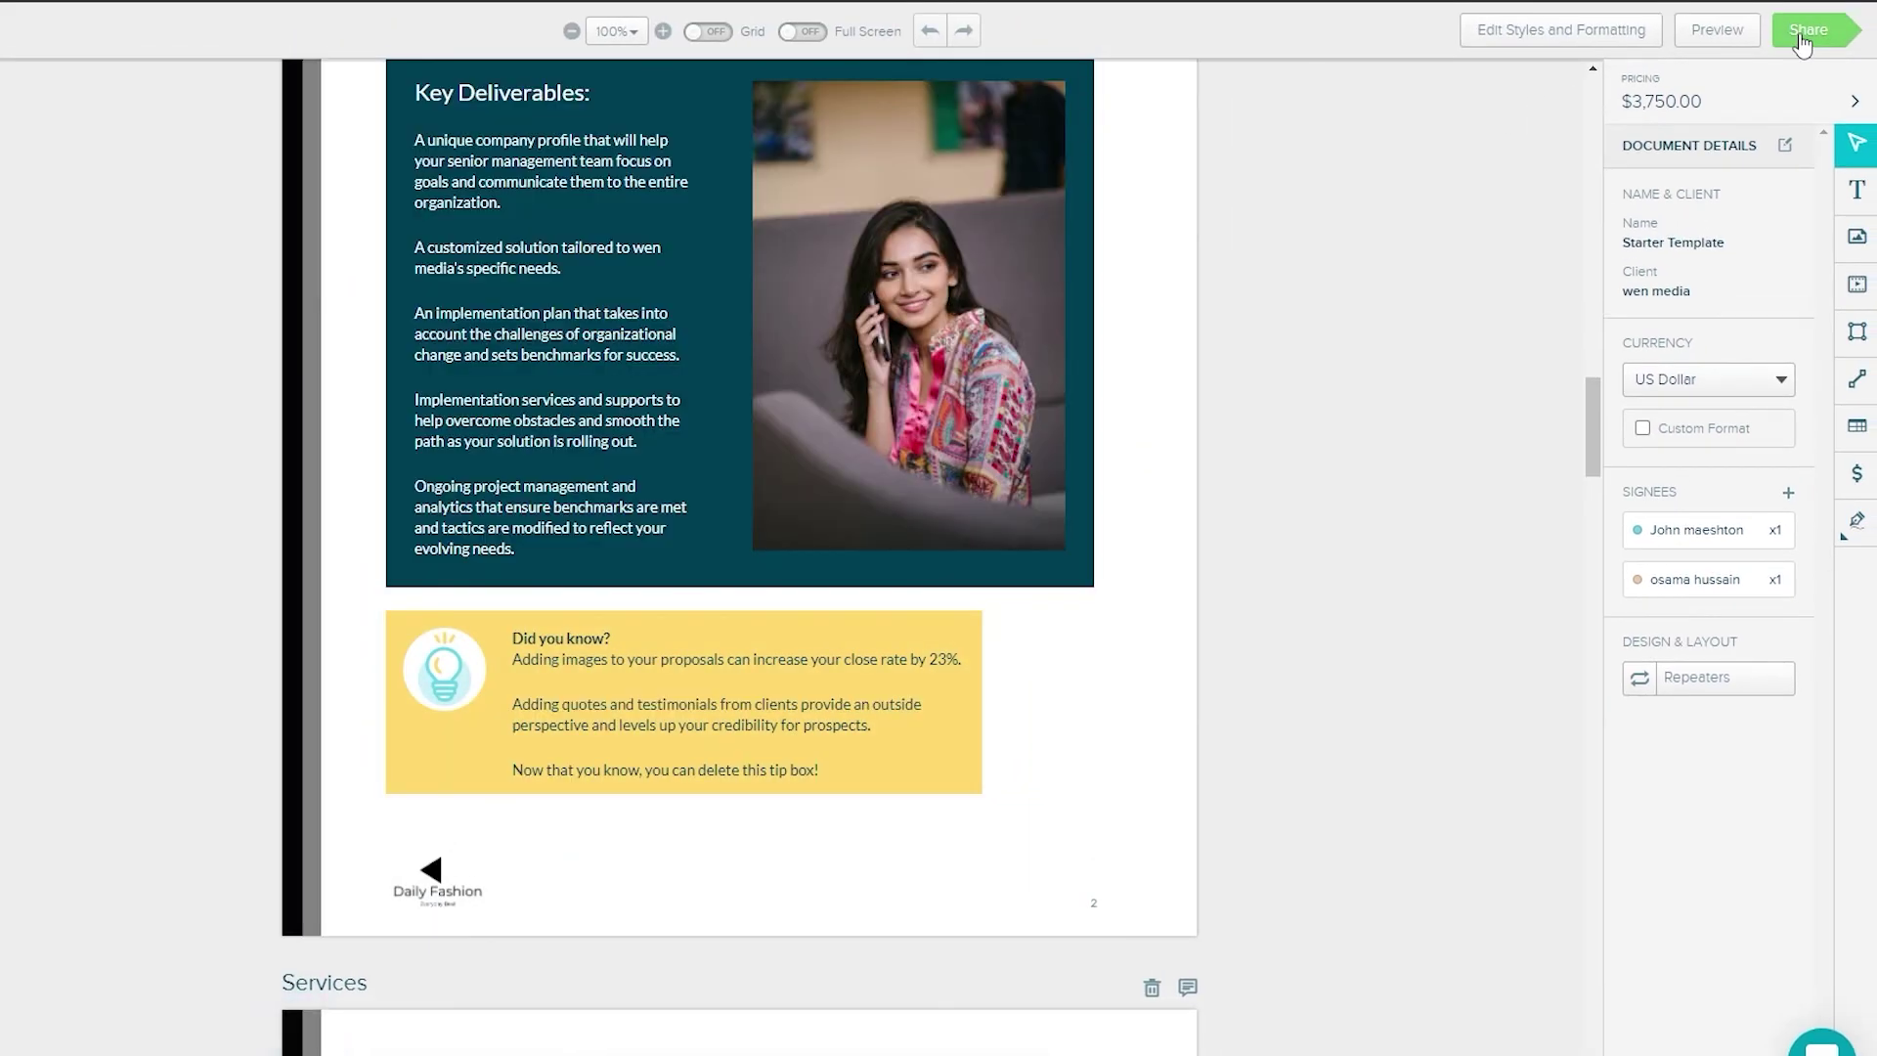
Open the Share page and review the Default Send Email to wen media
{"action": "left_click", "coordinate": [1804, 39]}
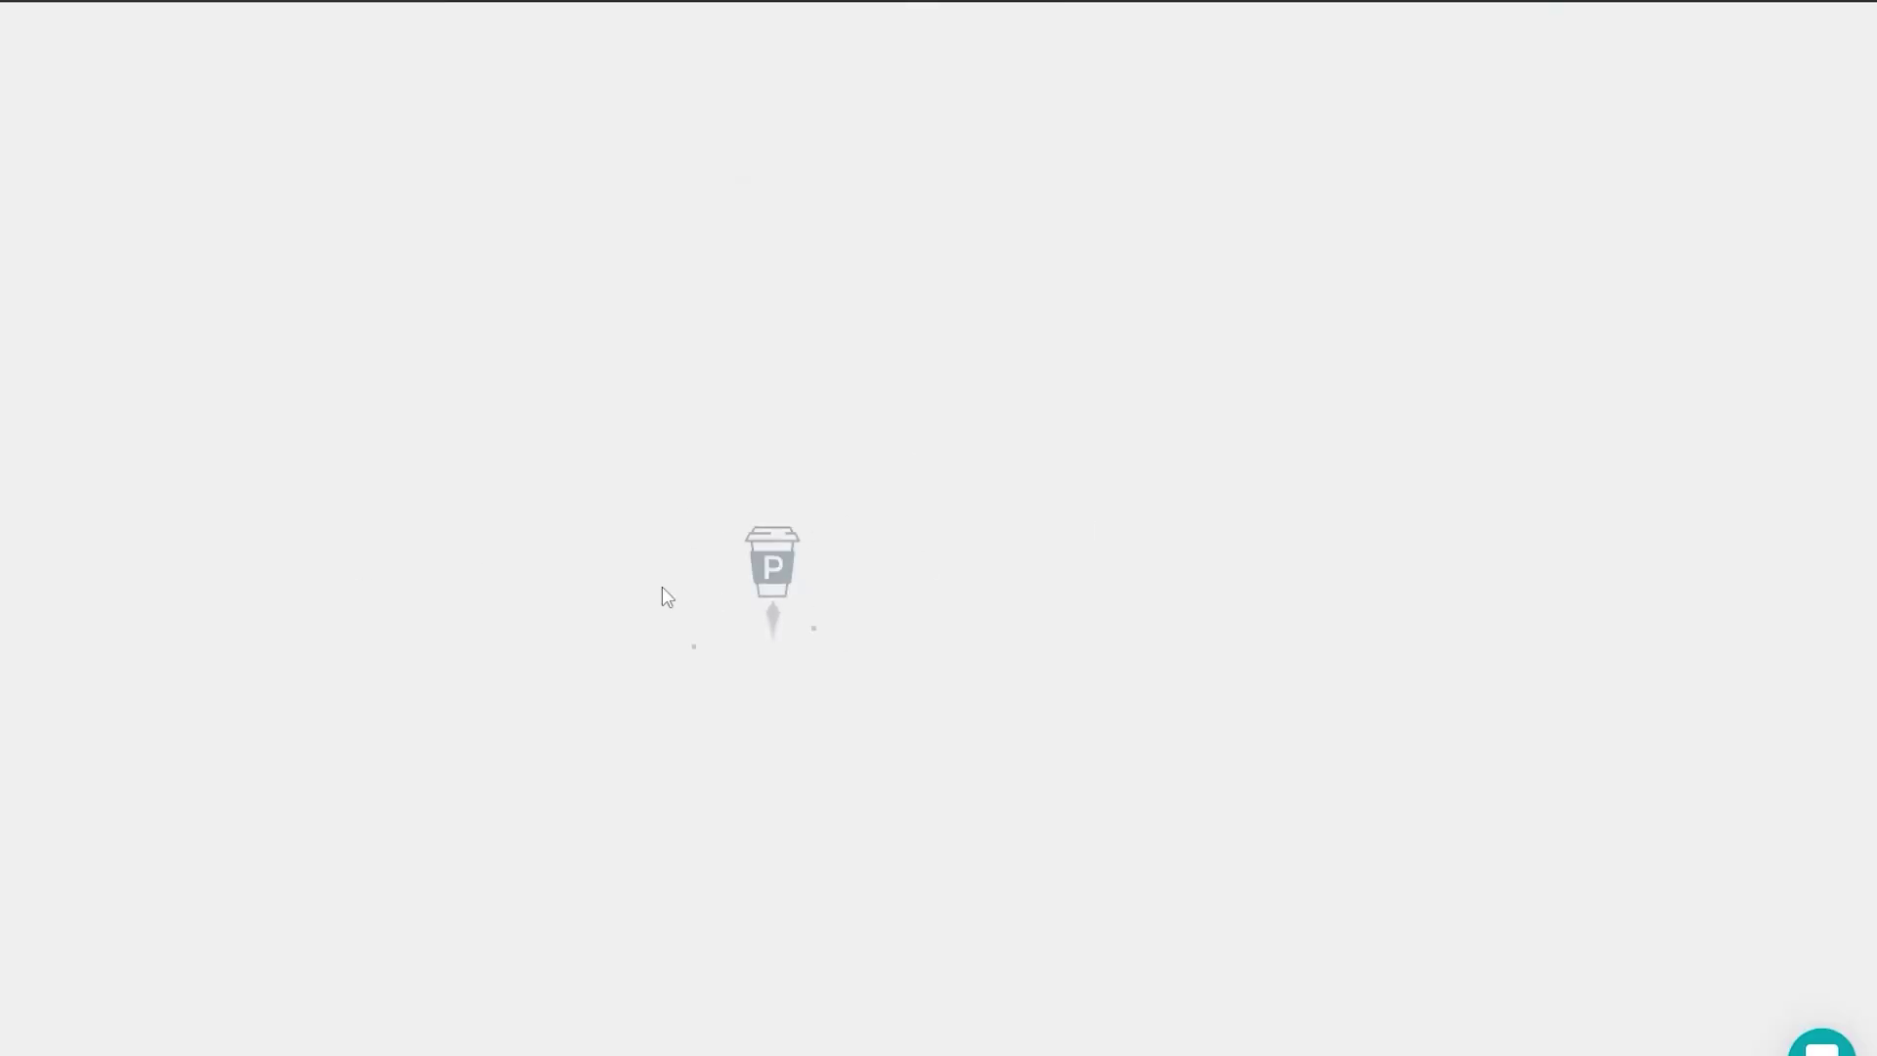
{"action": "scroll", "coordinate": [741, 635], "scroll_direction": "down", "scroll_amount": 3}
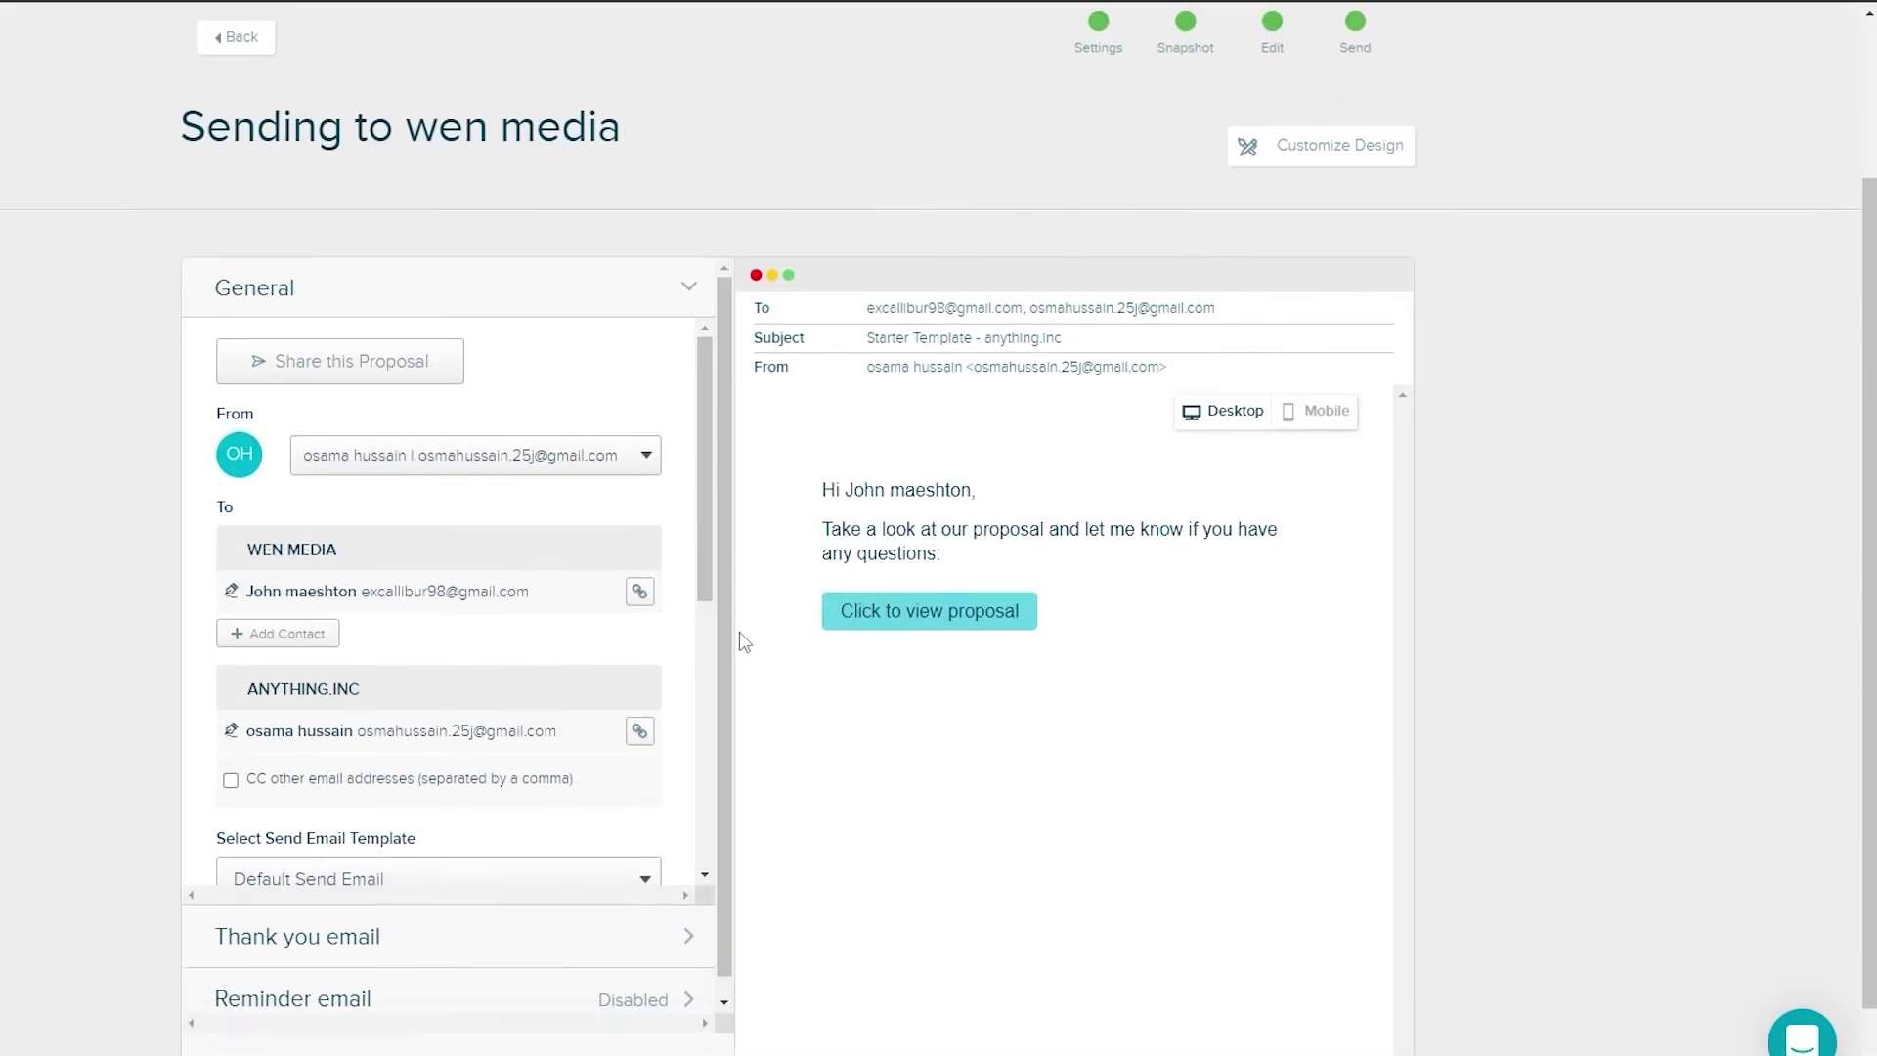
{"action": "scroll", "coordinate": [808, 488], "scroll_direction": "up", "scroll_amount": 3}
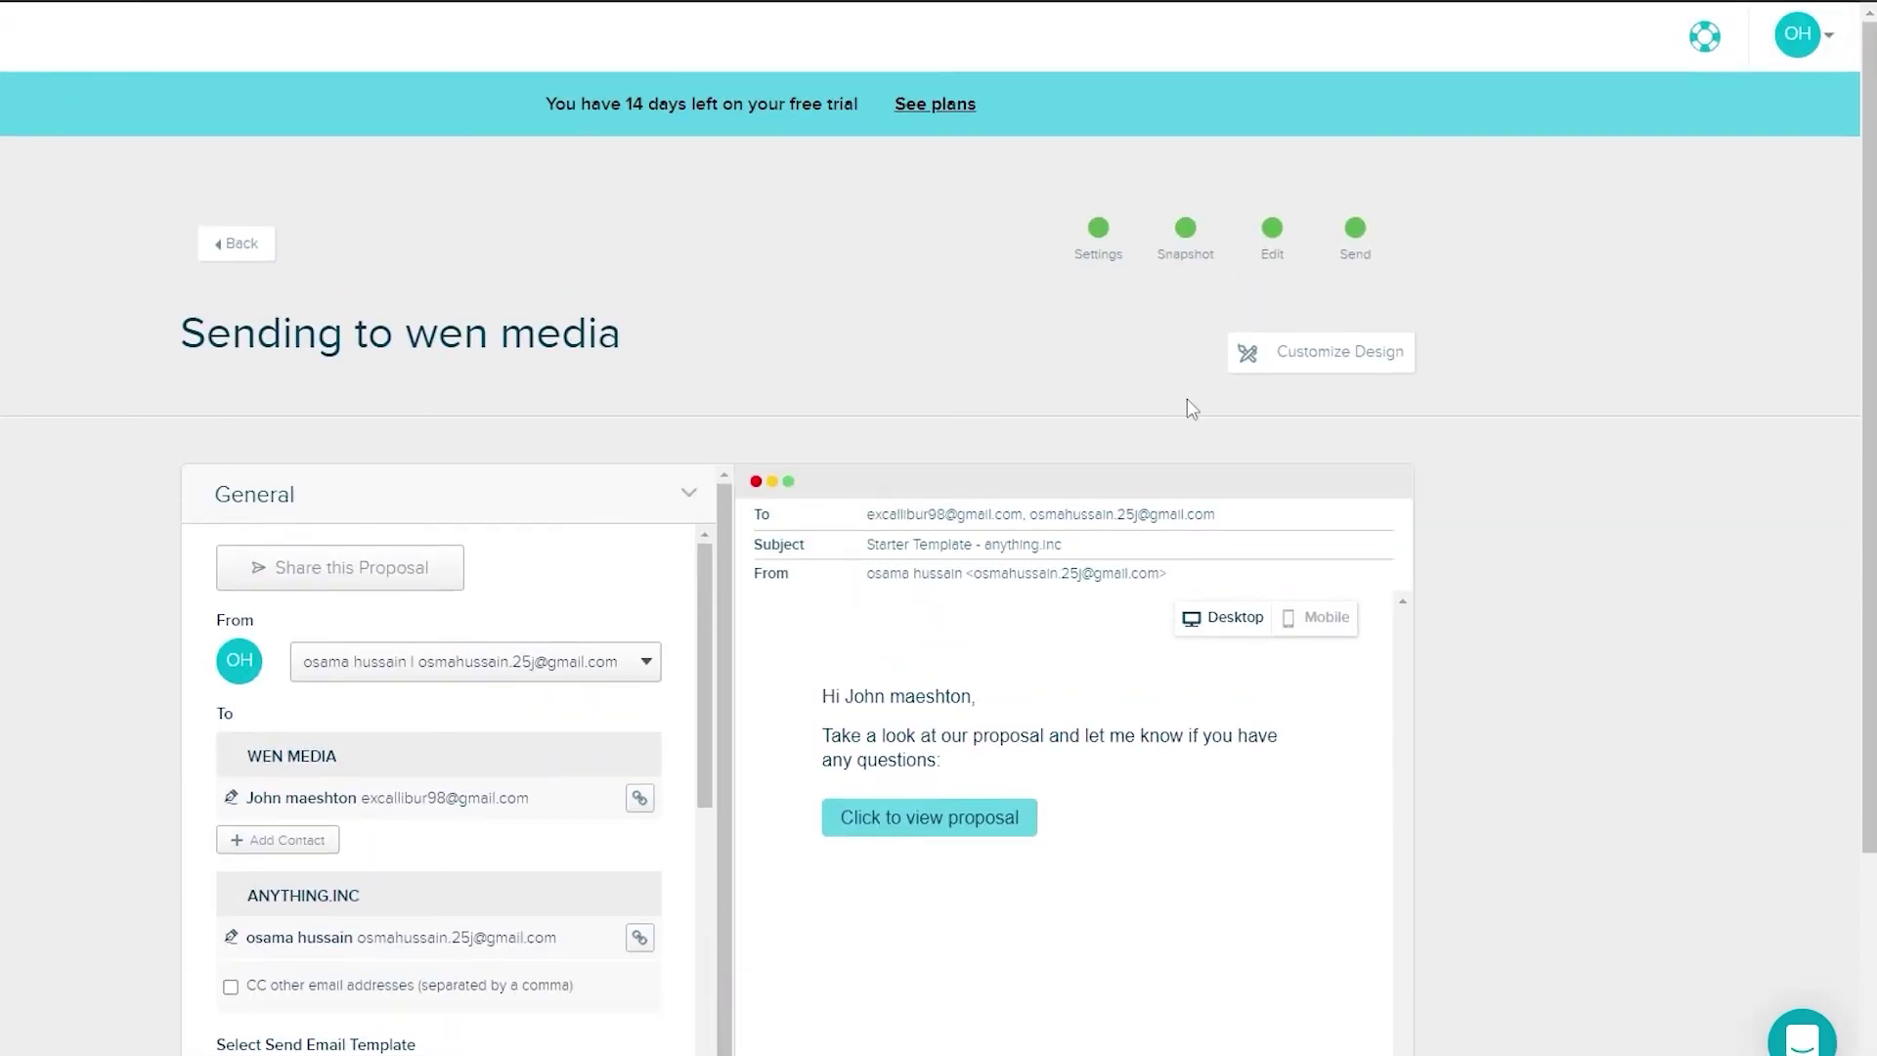
{"action": "scroll", "coordinate": [1374, 678], "scroll_direction": "down", "scroll_amount": 3}
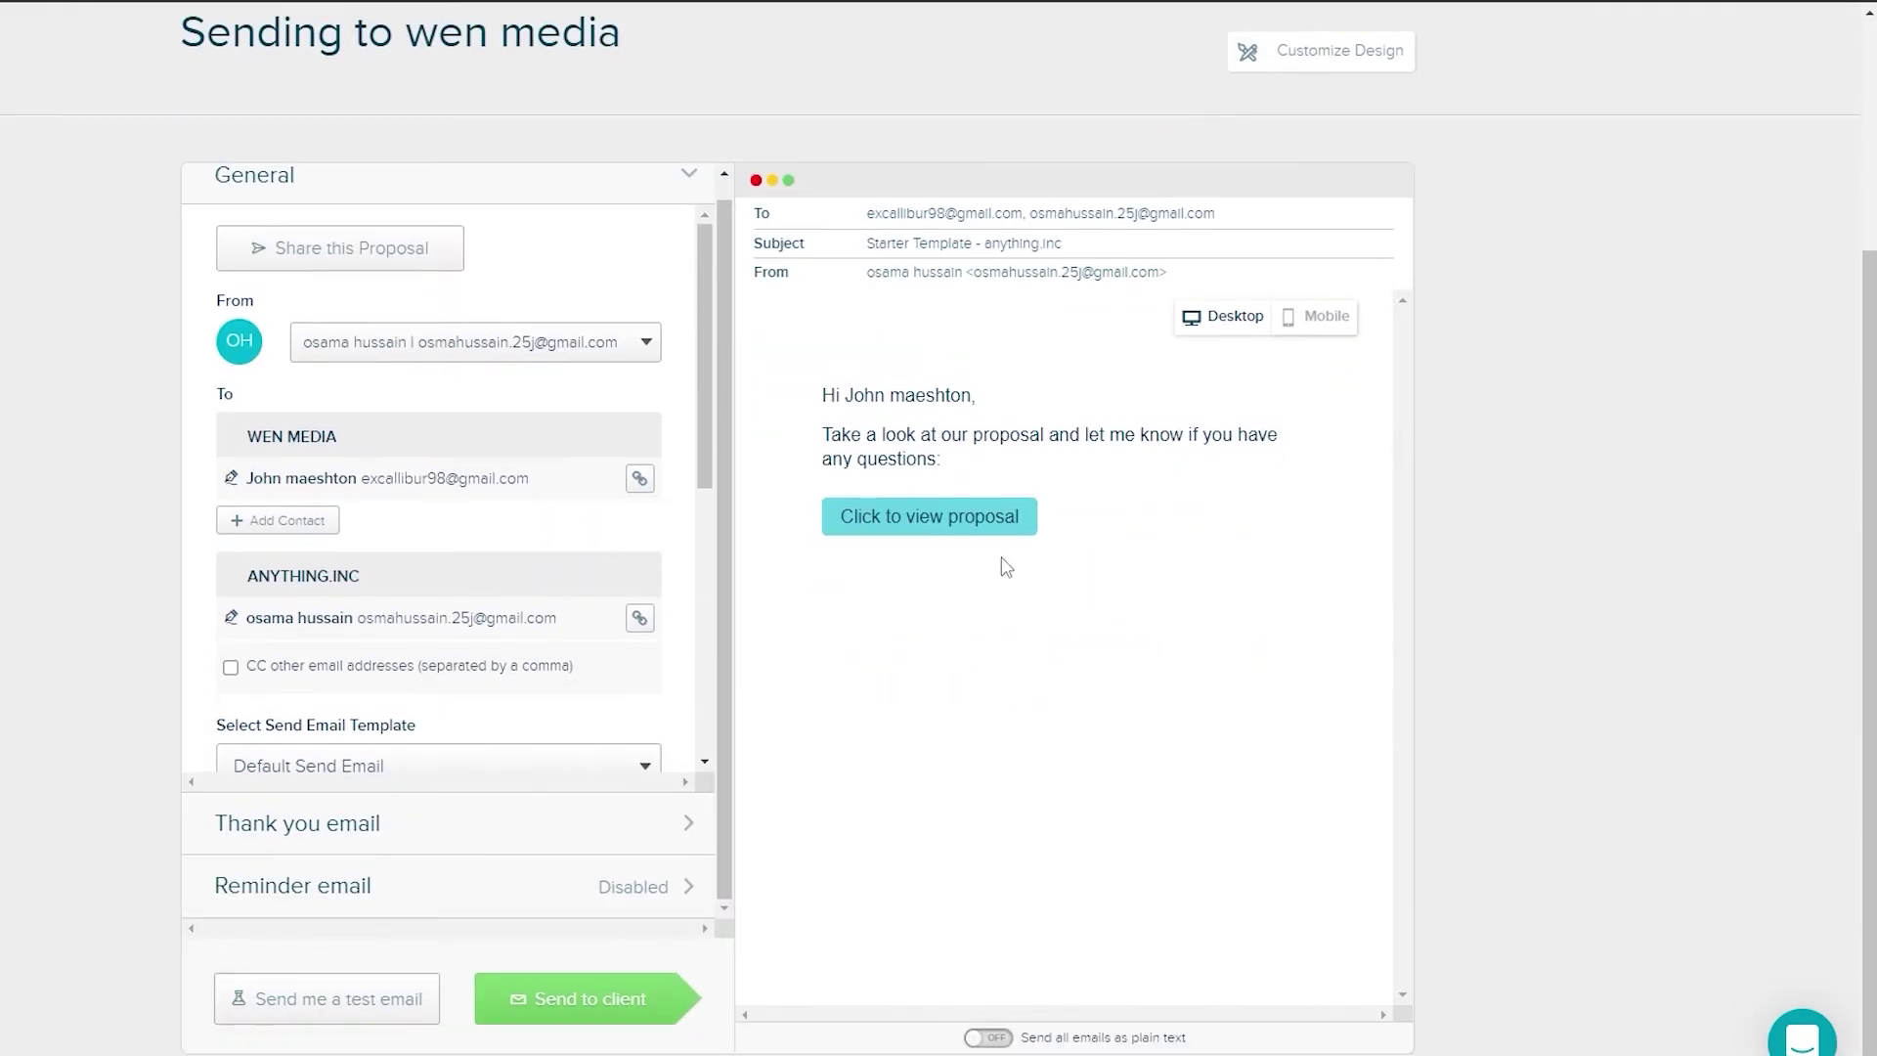
{"action": "scroll", "coordinate": [932, 548], "scroll_direction": "up", "scroll_amount": 3}
{"action": "scroll", "coordinate": [415, 481], "scroll_direction": "down", "scroll_amount": 1}
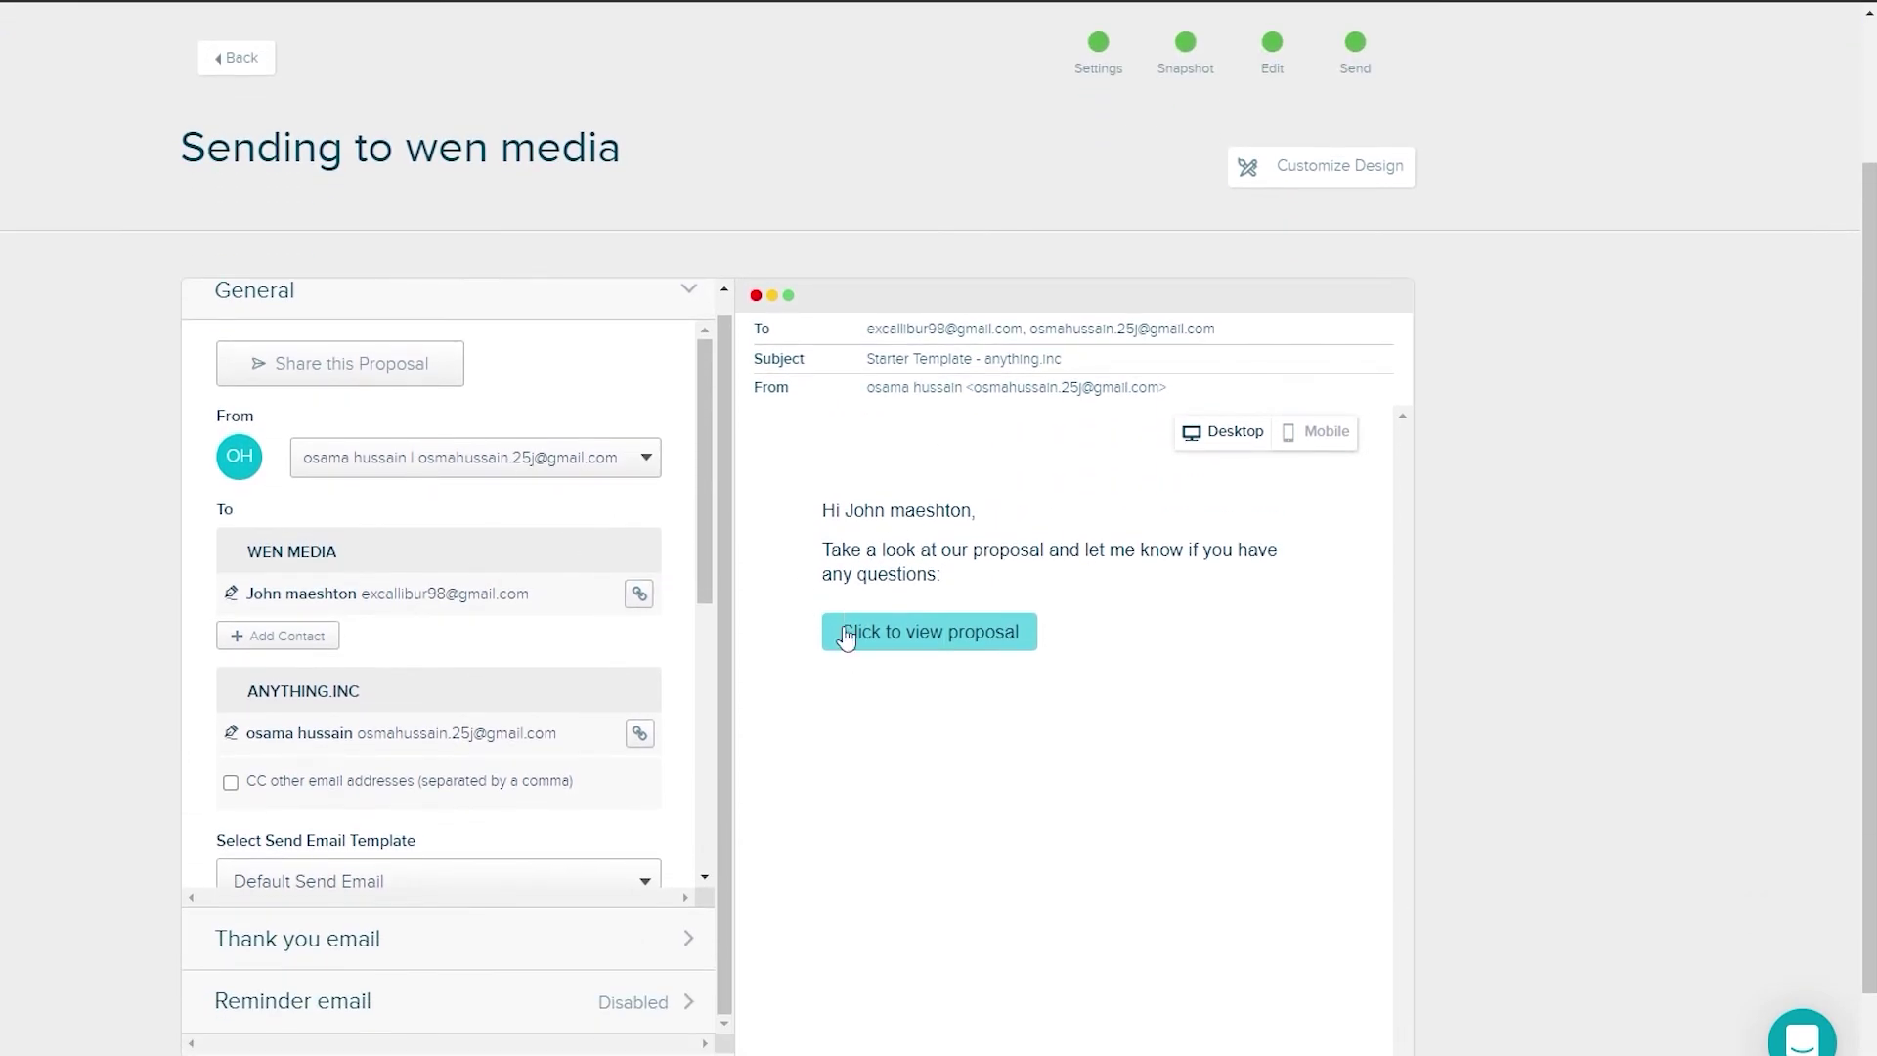
{"action": "scroll", "coordinate": [880, 650], "scroll_direction": "down", "scroll_amount": 1}
{"action": "scroll", "coordinate": [658, 658], "scroll_direction": "up", "scroll_amount": 3}
{"action": "scroll", "coordinate": [621, 579], "scroll_direction": "down", "scroll_amount": 3}
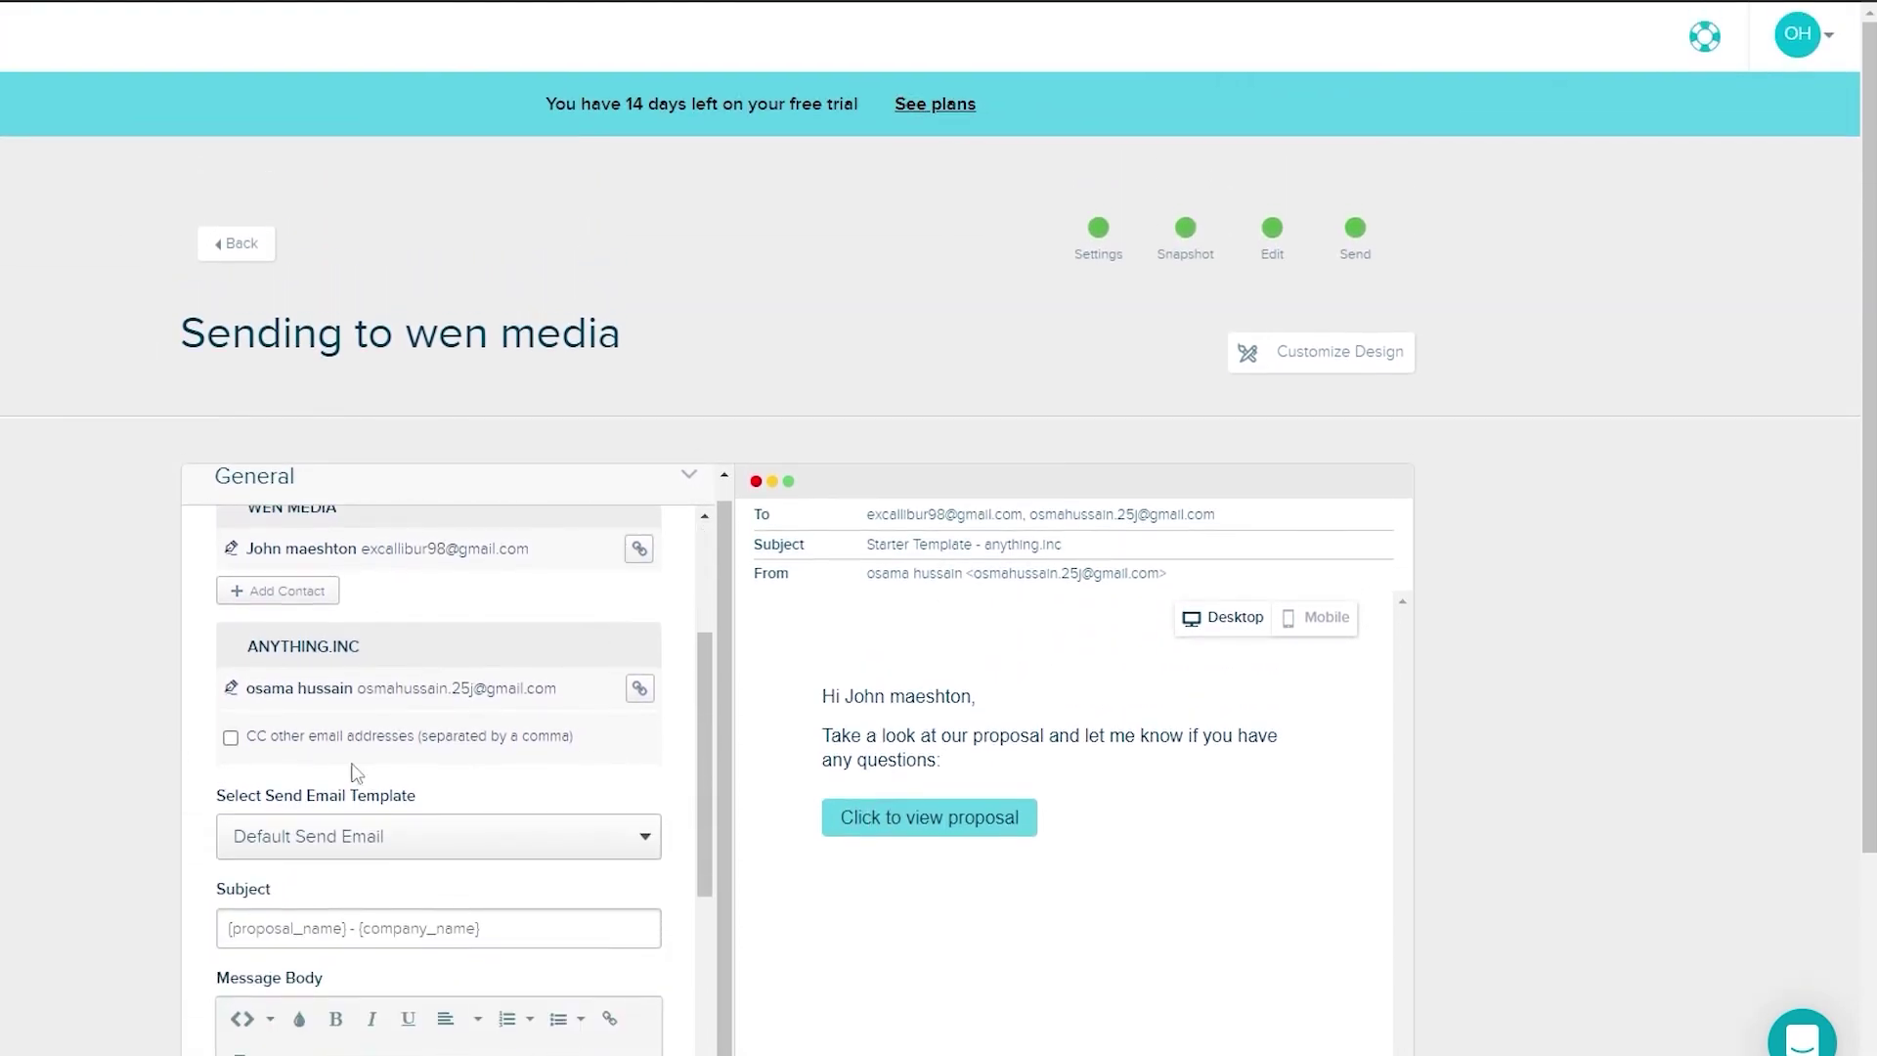
{"action": "scroll", "coordinate": [59, 678], "scroll_direction": "down", "scroll_amount": 2}
{"action": "scroll", "coordinate": [537, 746], "scroll_direction": "up", "scroll_amount": 3}
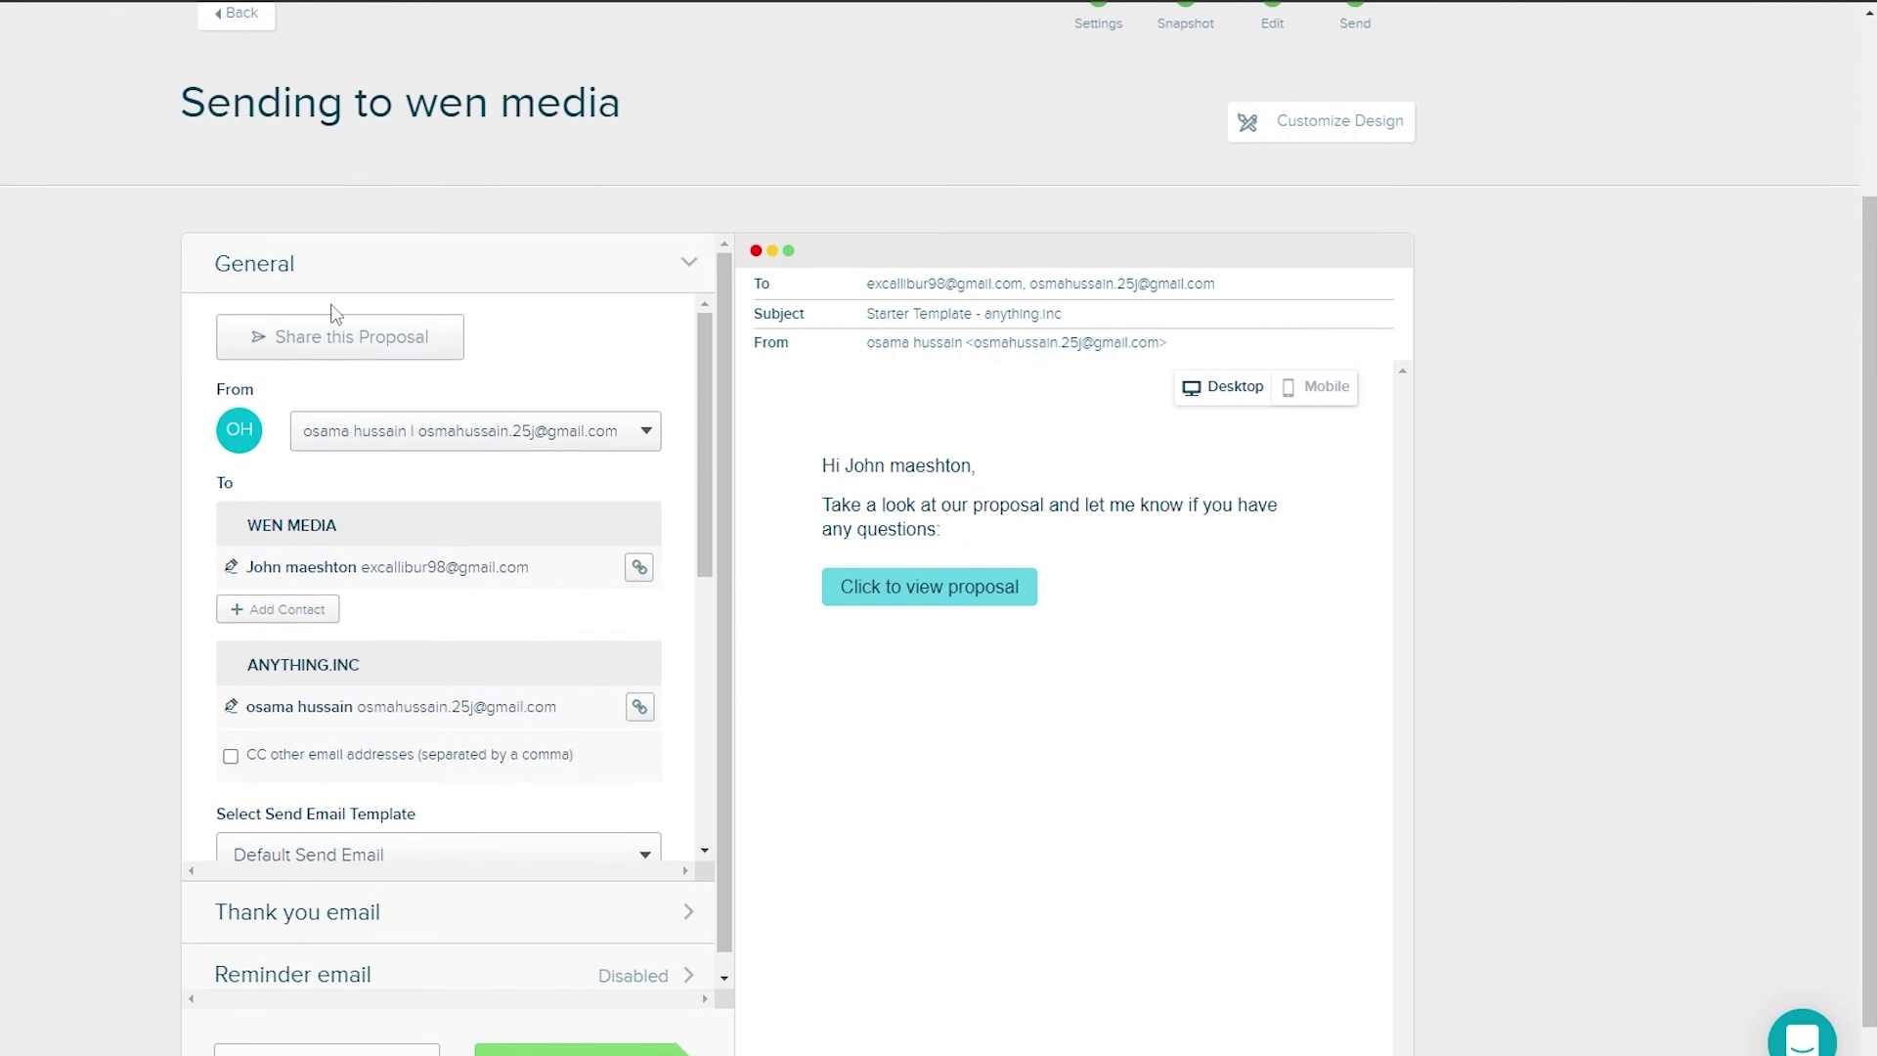
{"action": "scroll", "coordinate": [350, 533], "scroll_direction": "down", "scroll_amount": 1}
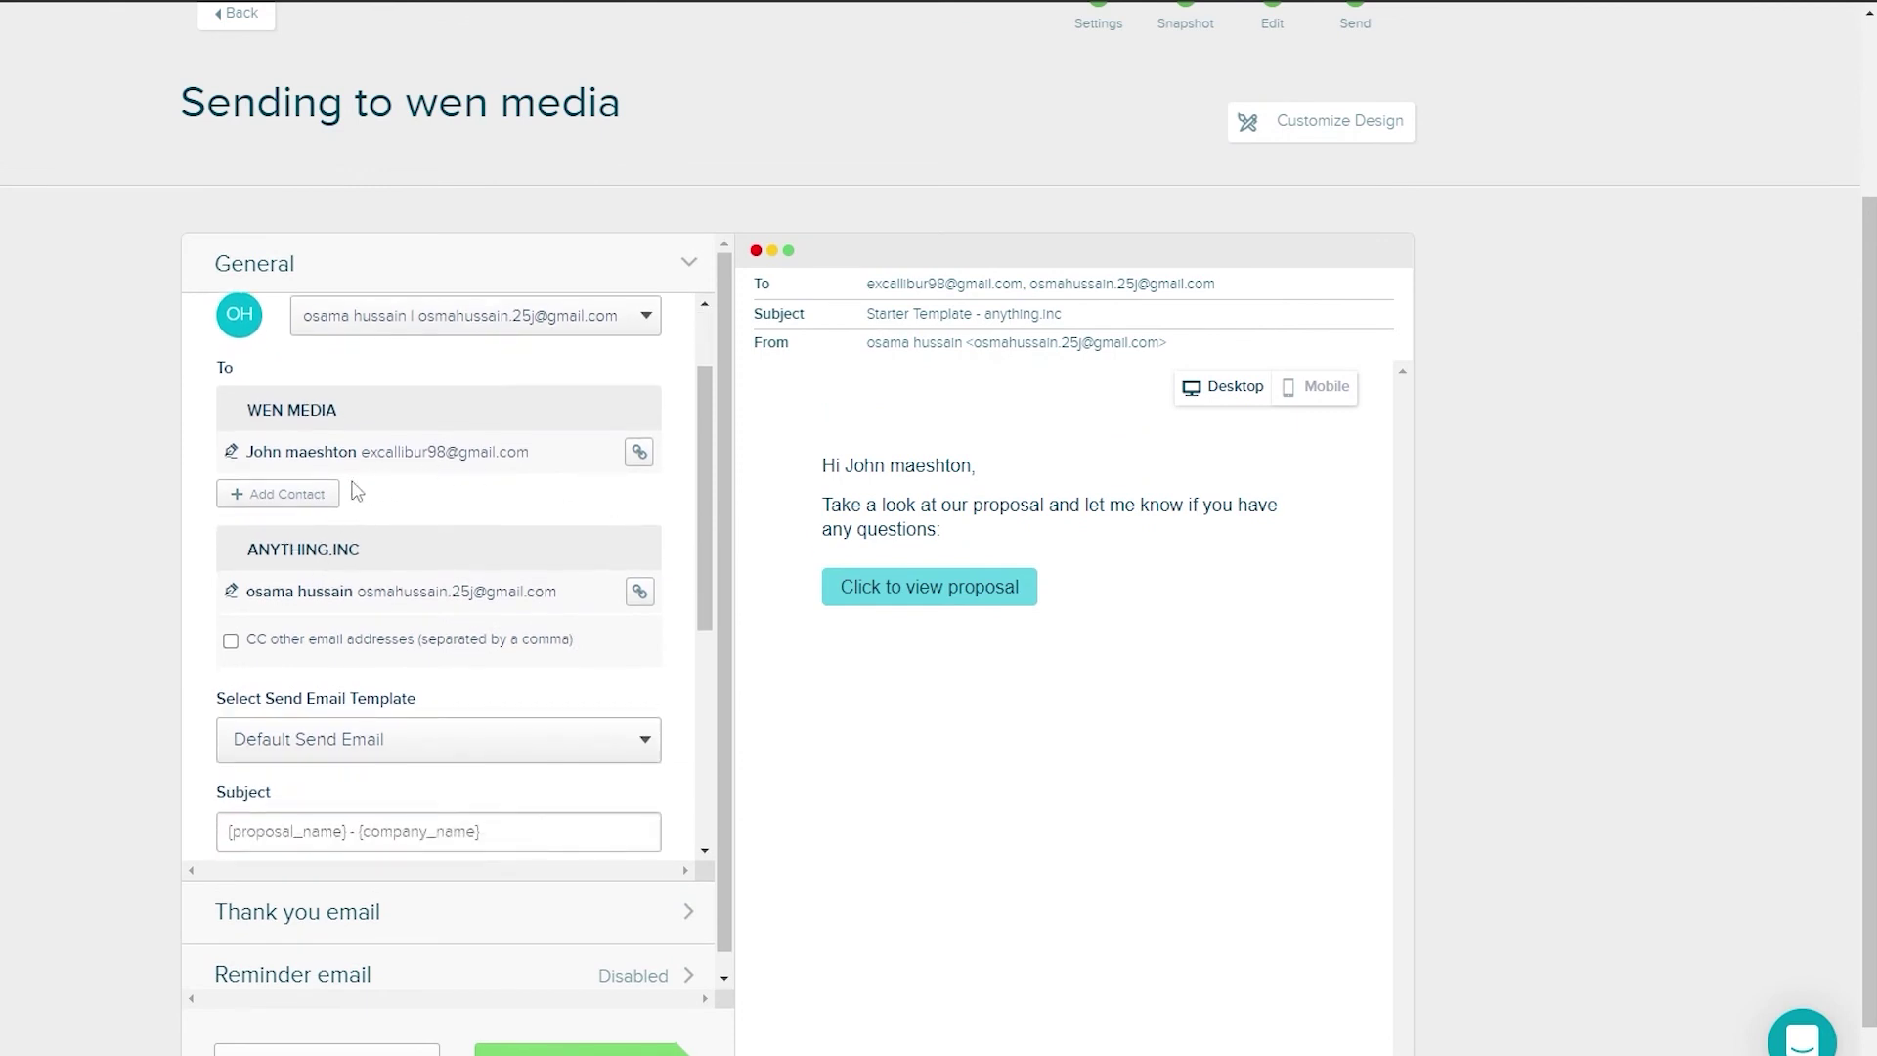
{"action": "scroll", "coordinate": [343, 557], "scroll_direction": "down", "scroll_amount": 3}
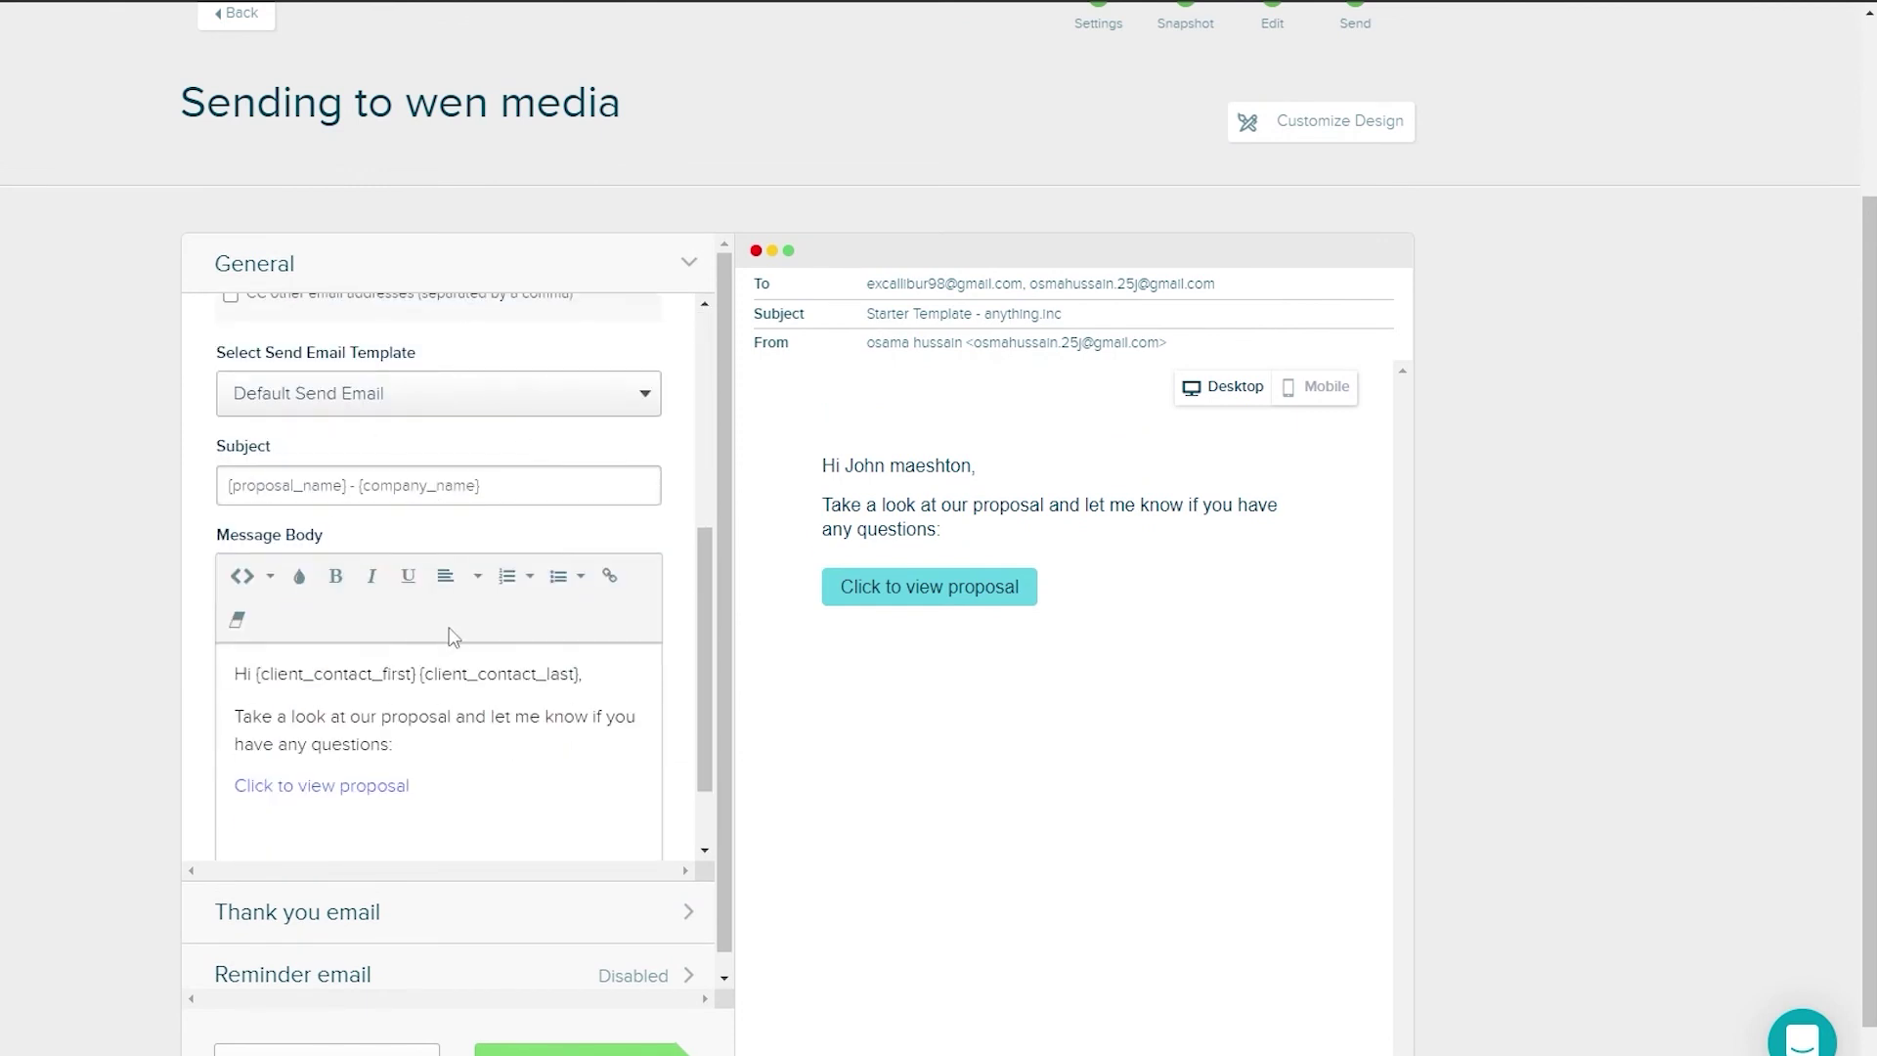
{"action": "scroll", "coordinate": [453, 635], "scroll_direction": "down", "scroll_amount": 1}
{"action": "scroll", "coordinate": [489, 631], "scroll_direction": "down", "scroll_amount": 1}
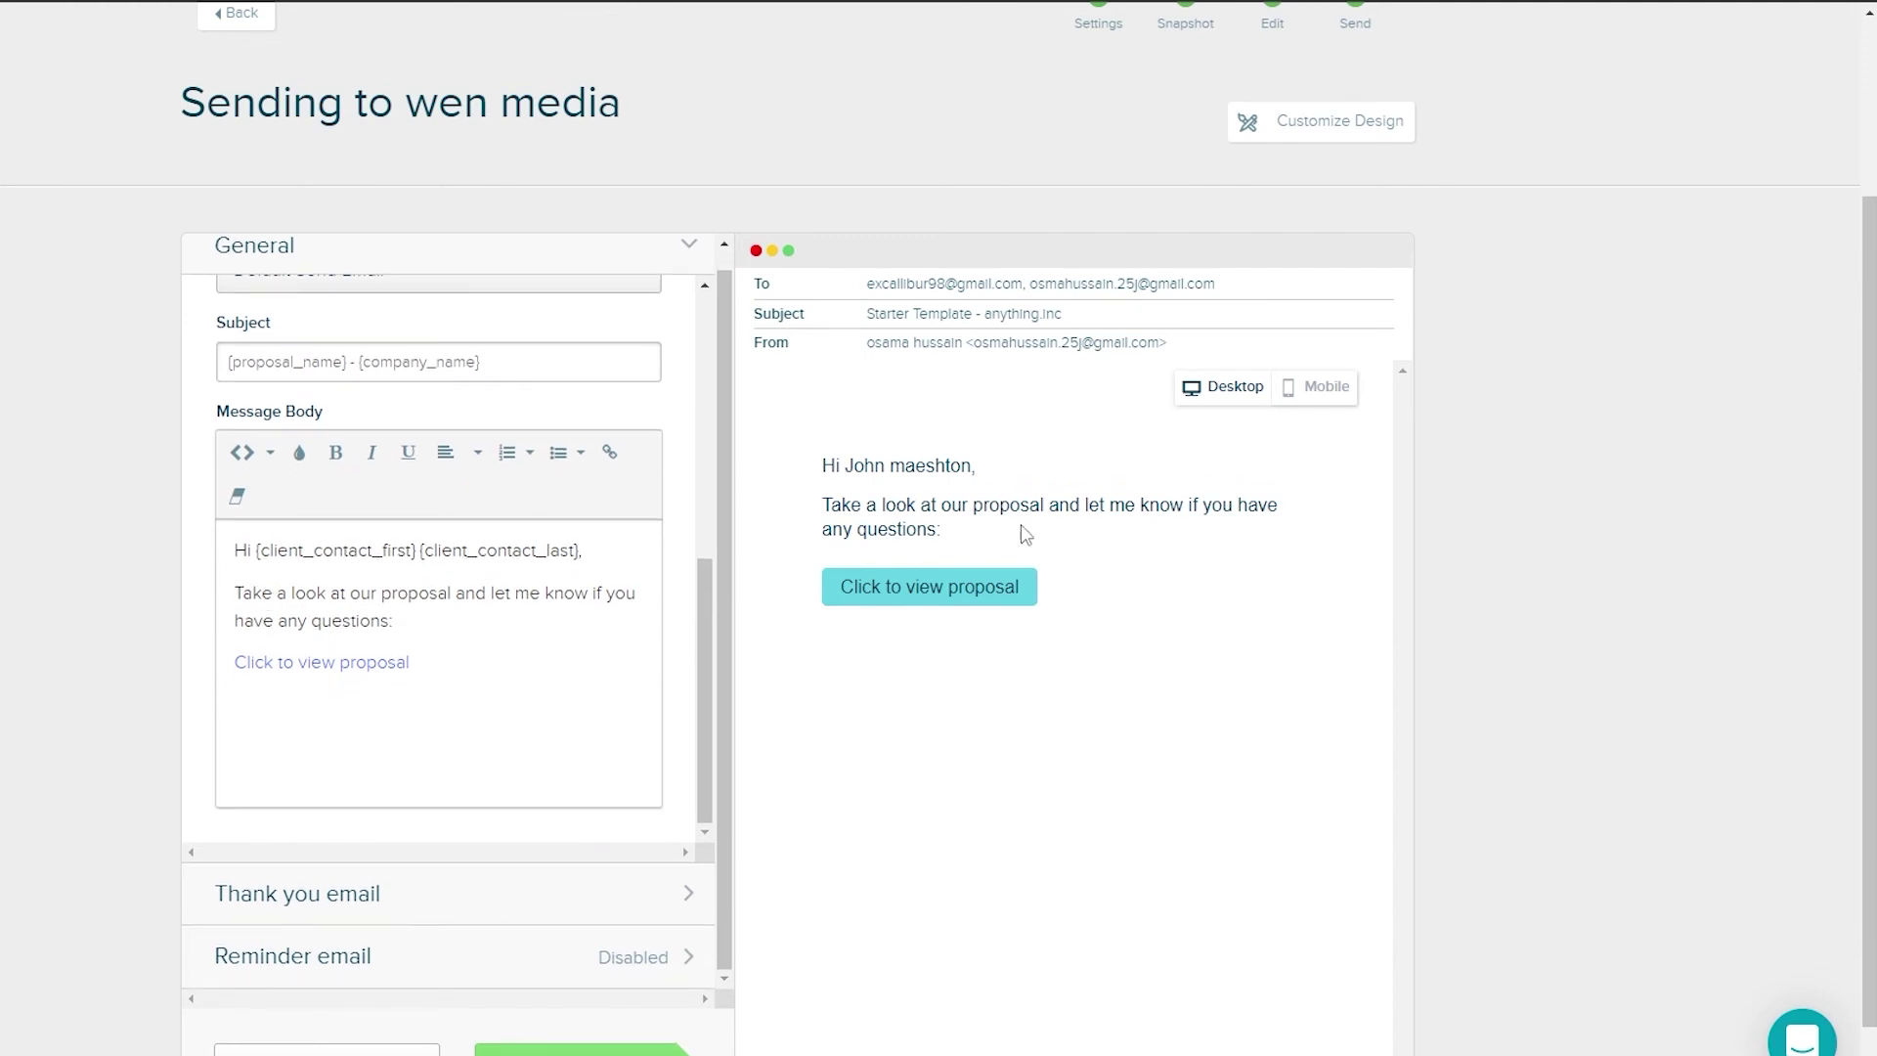
{"action": "scroll", "coordinate": [675, 589], "scroll_direction": "down", "scroll_amount": 1}
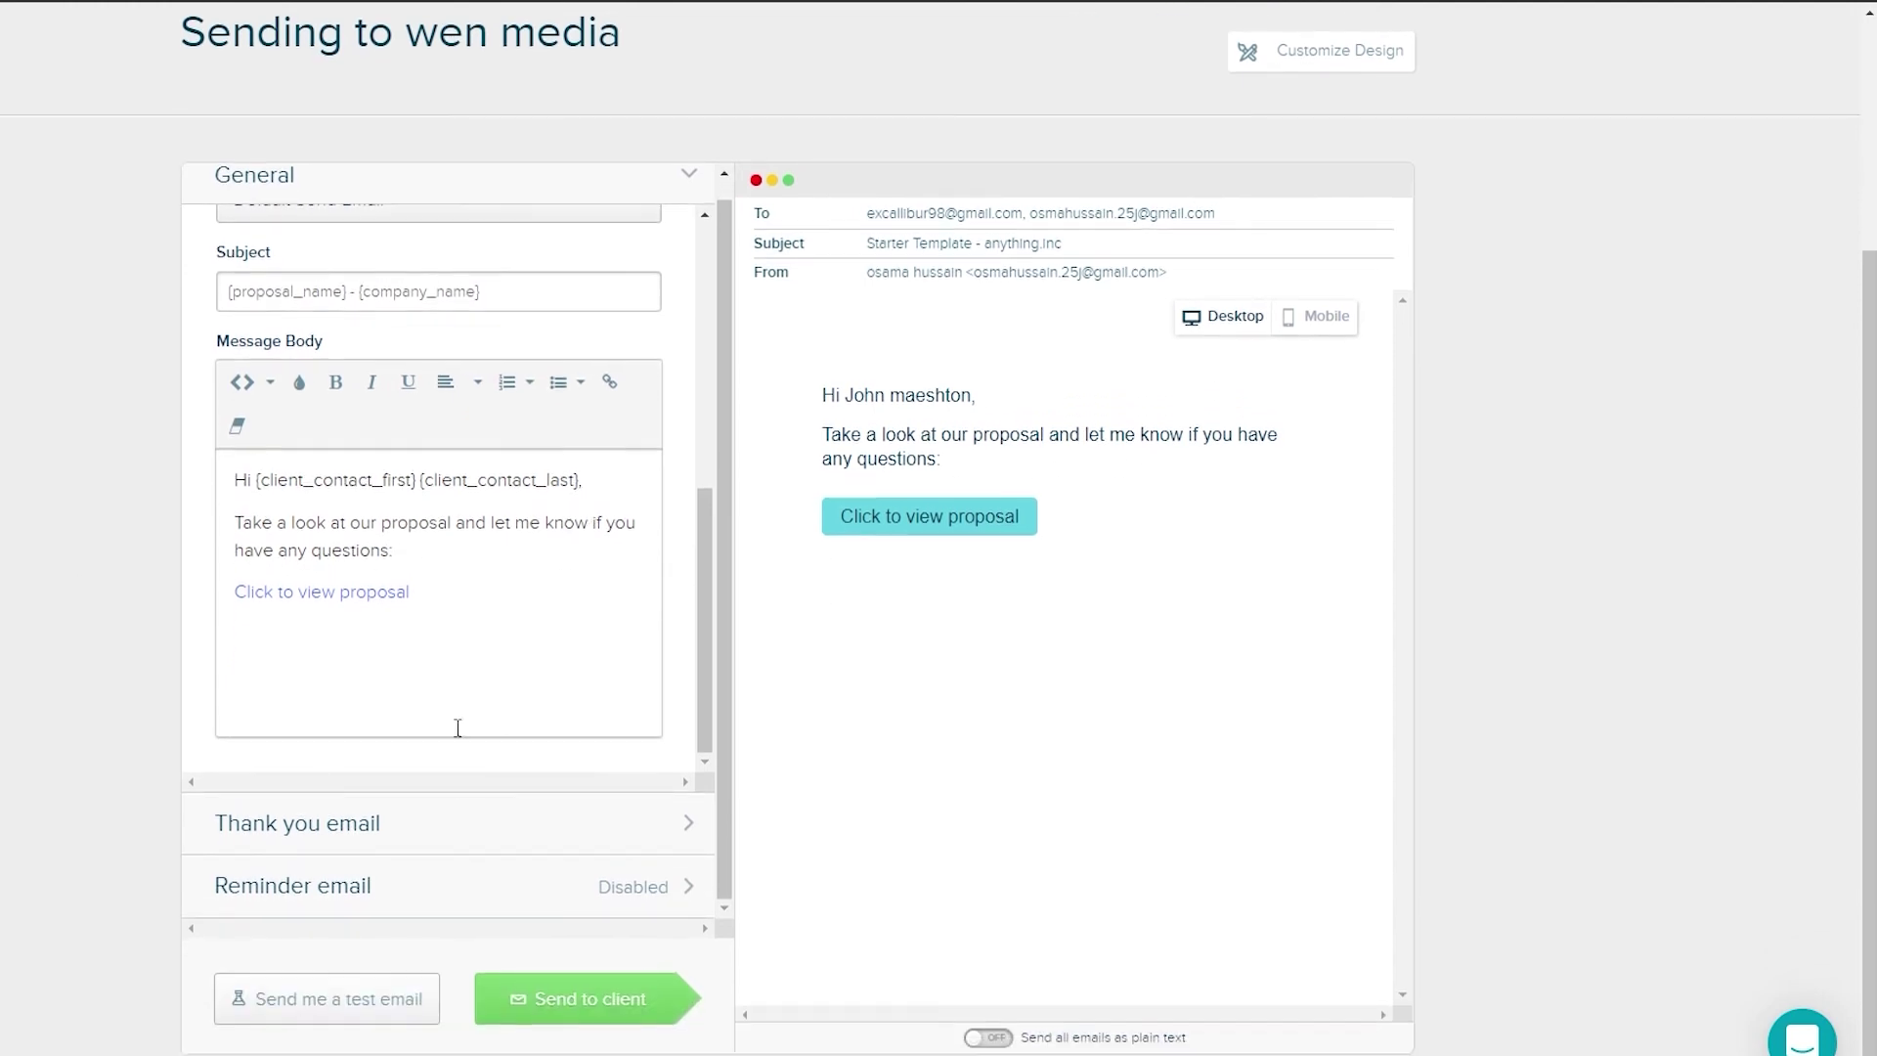
Look through the thank-you and reminder email settings sections
{"action": "left_click", "coordinate": [681, 834]}
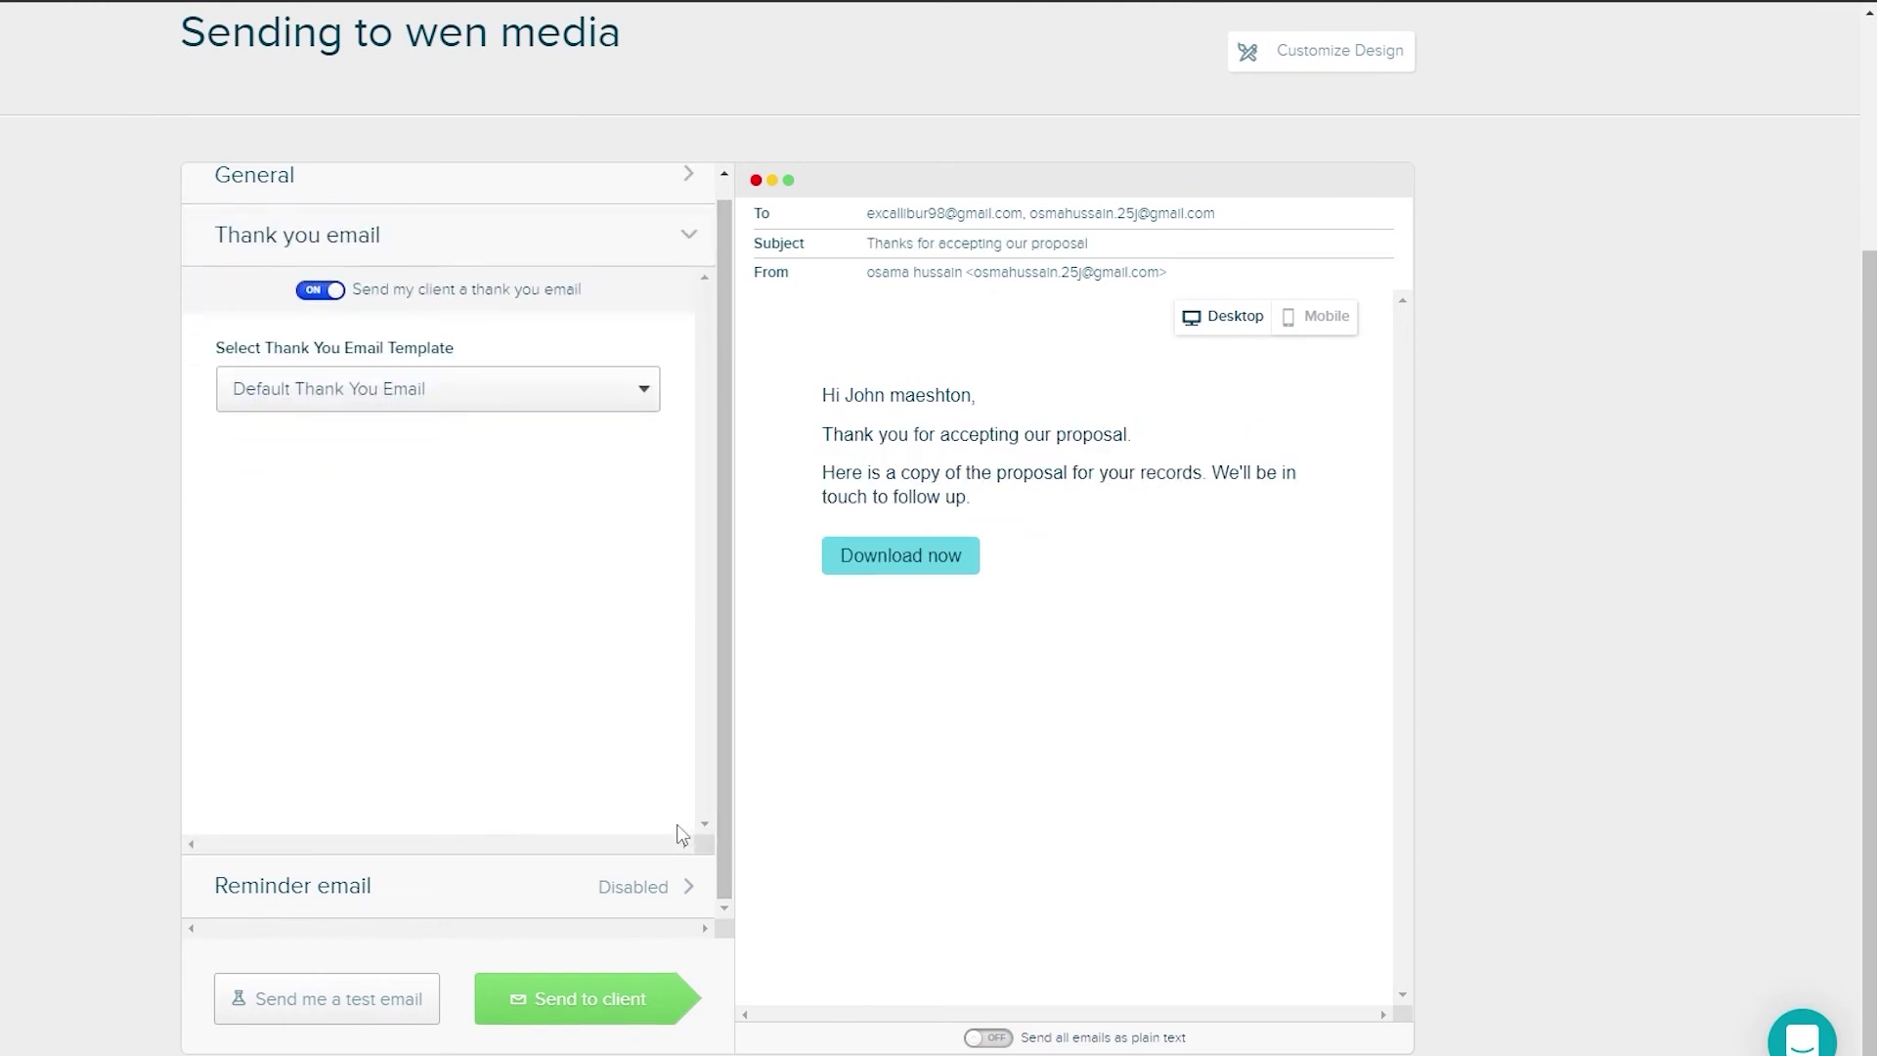
{"action": "left_click", "coordinate": [668, 892]}
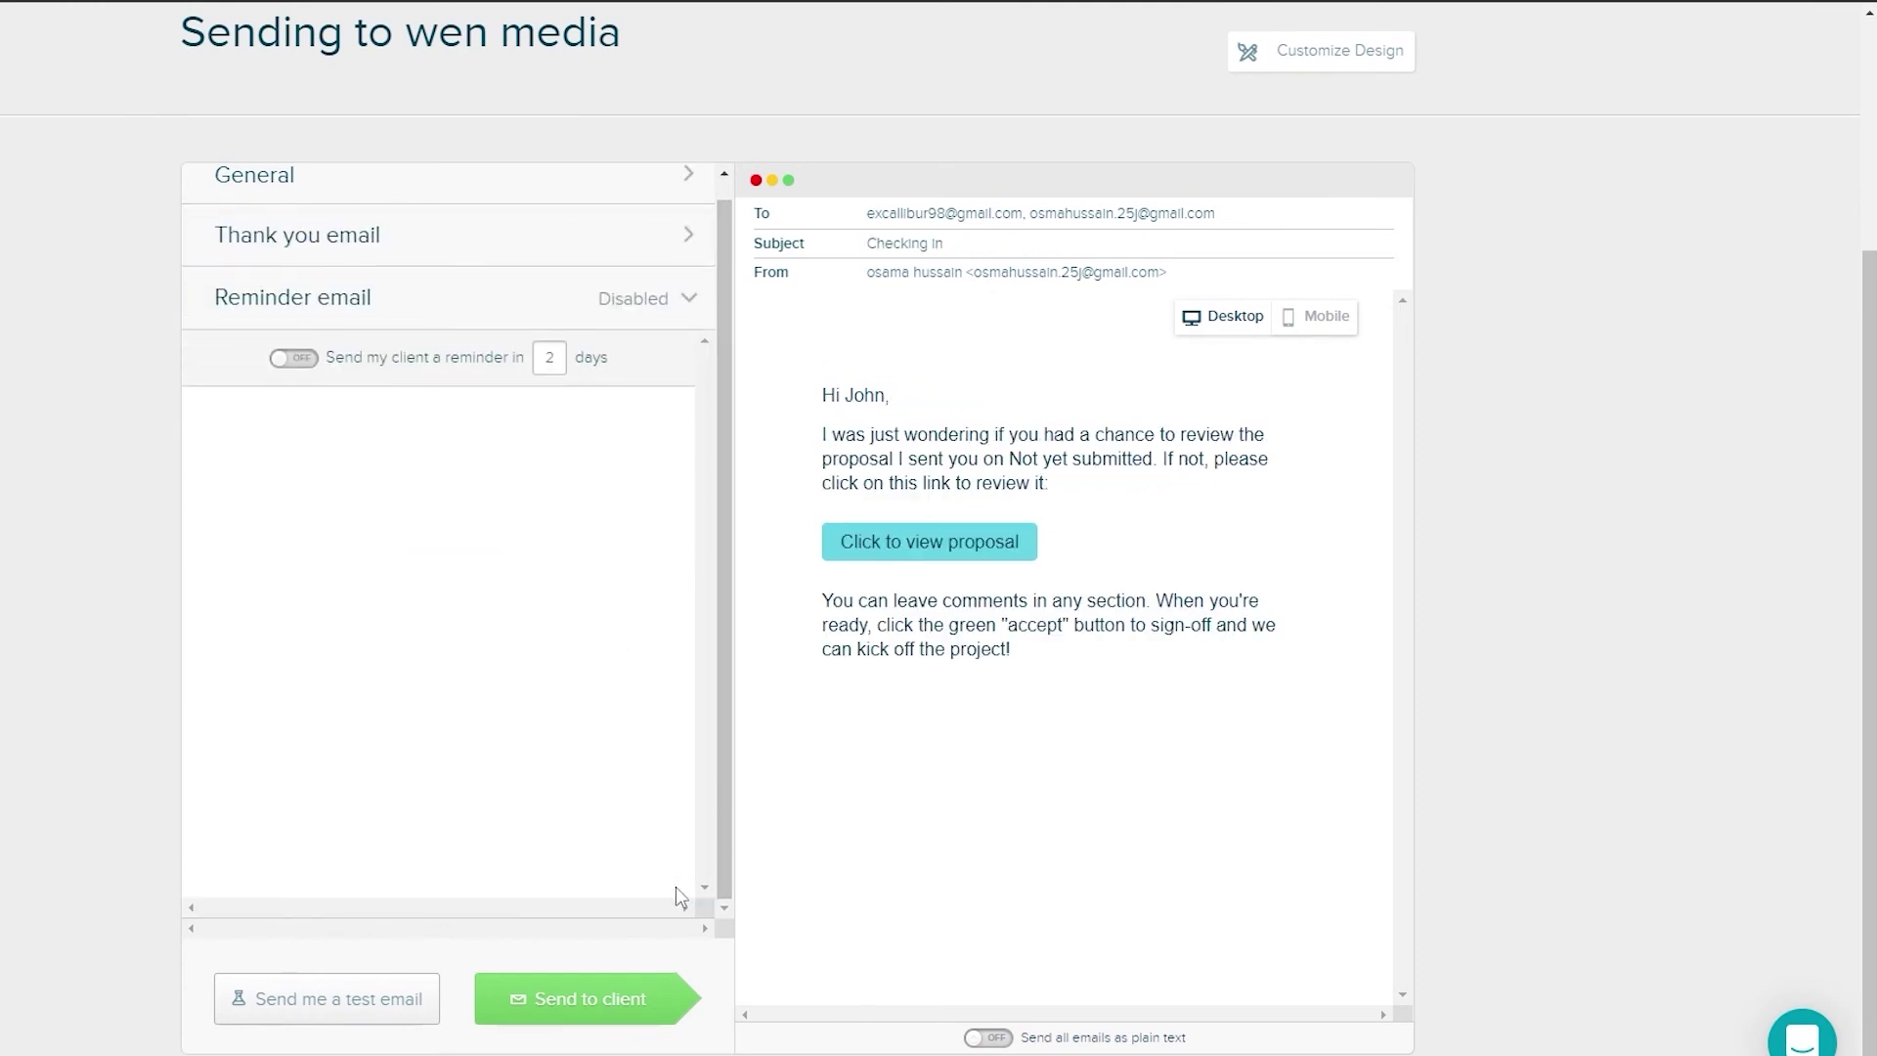
{"action": "left_click", "coordinate": [682, 300]}
{"action": "left_click", "coordinate": [684, 254]}
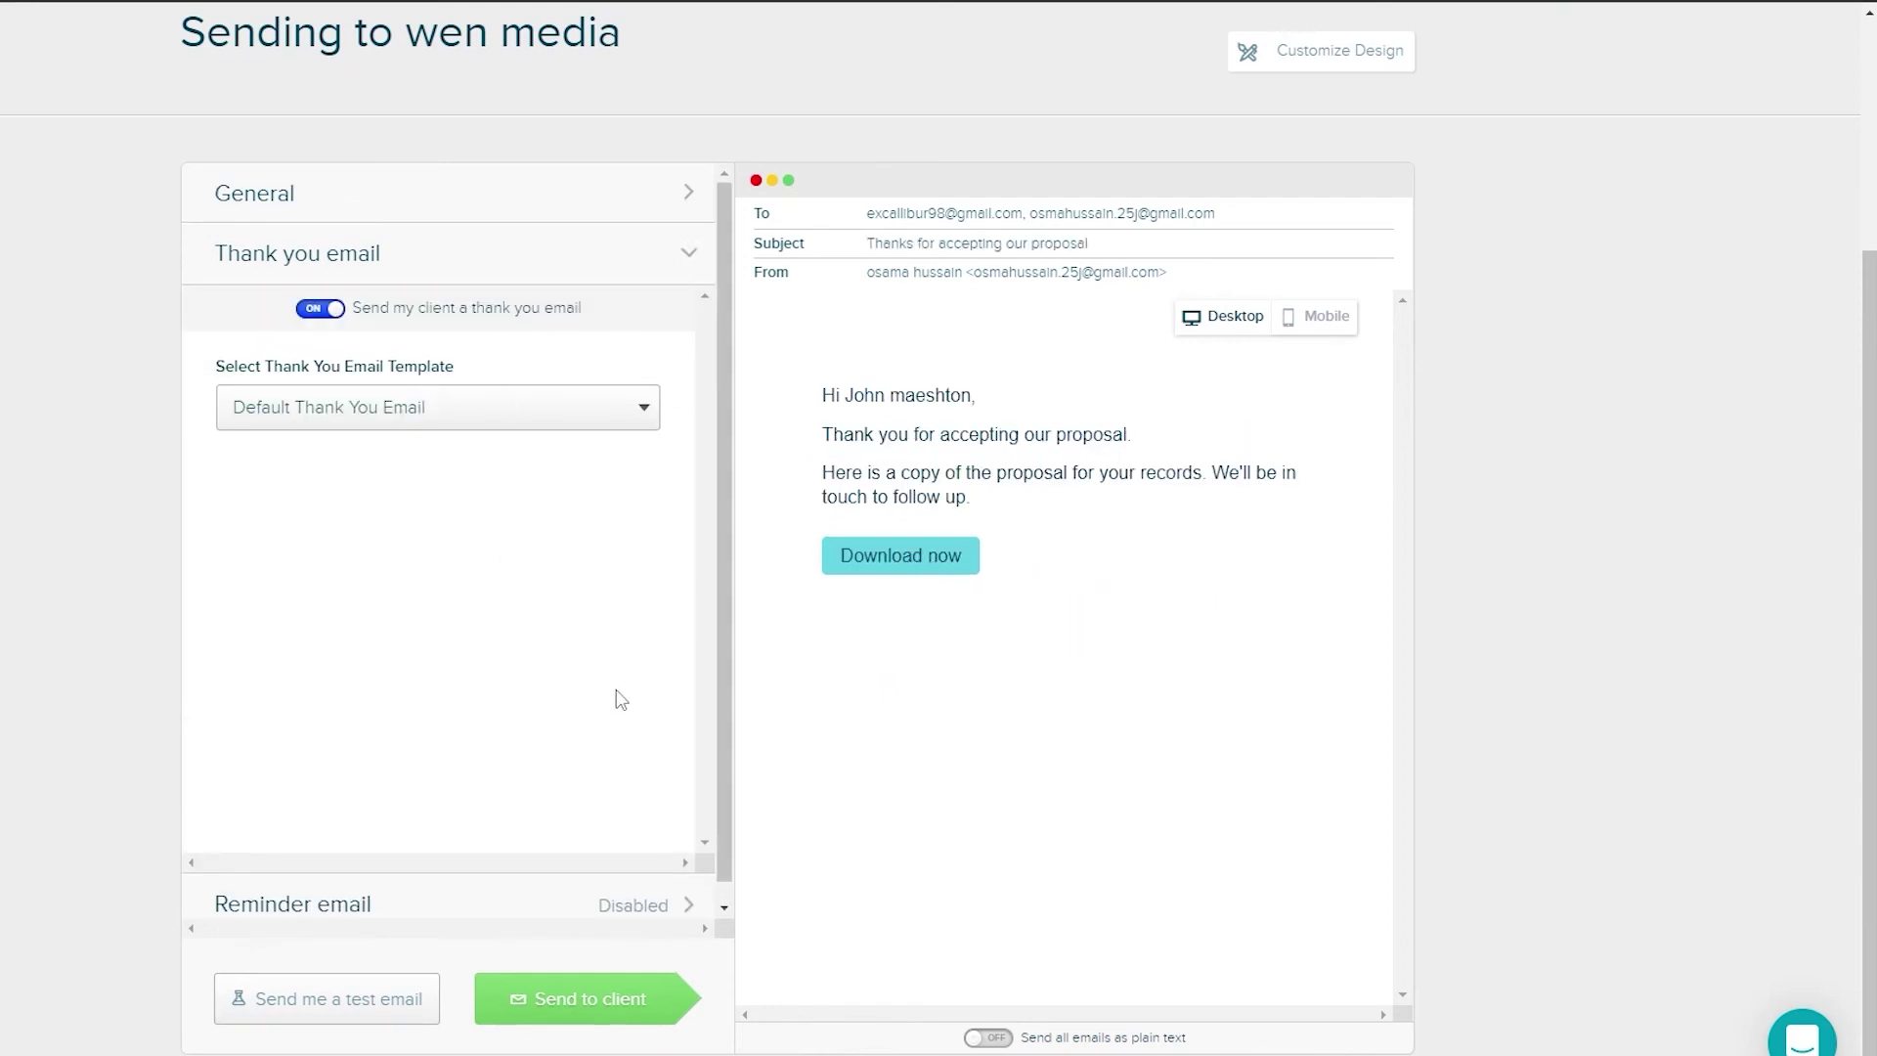
{"action": "left_click", "coordinate": [665, 906]}
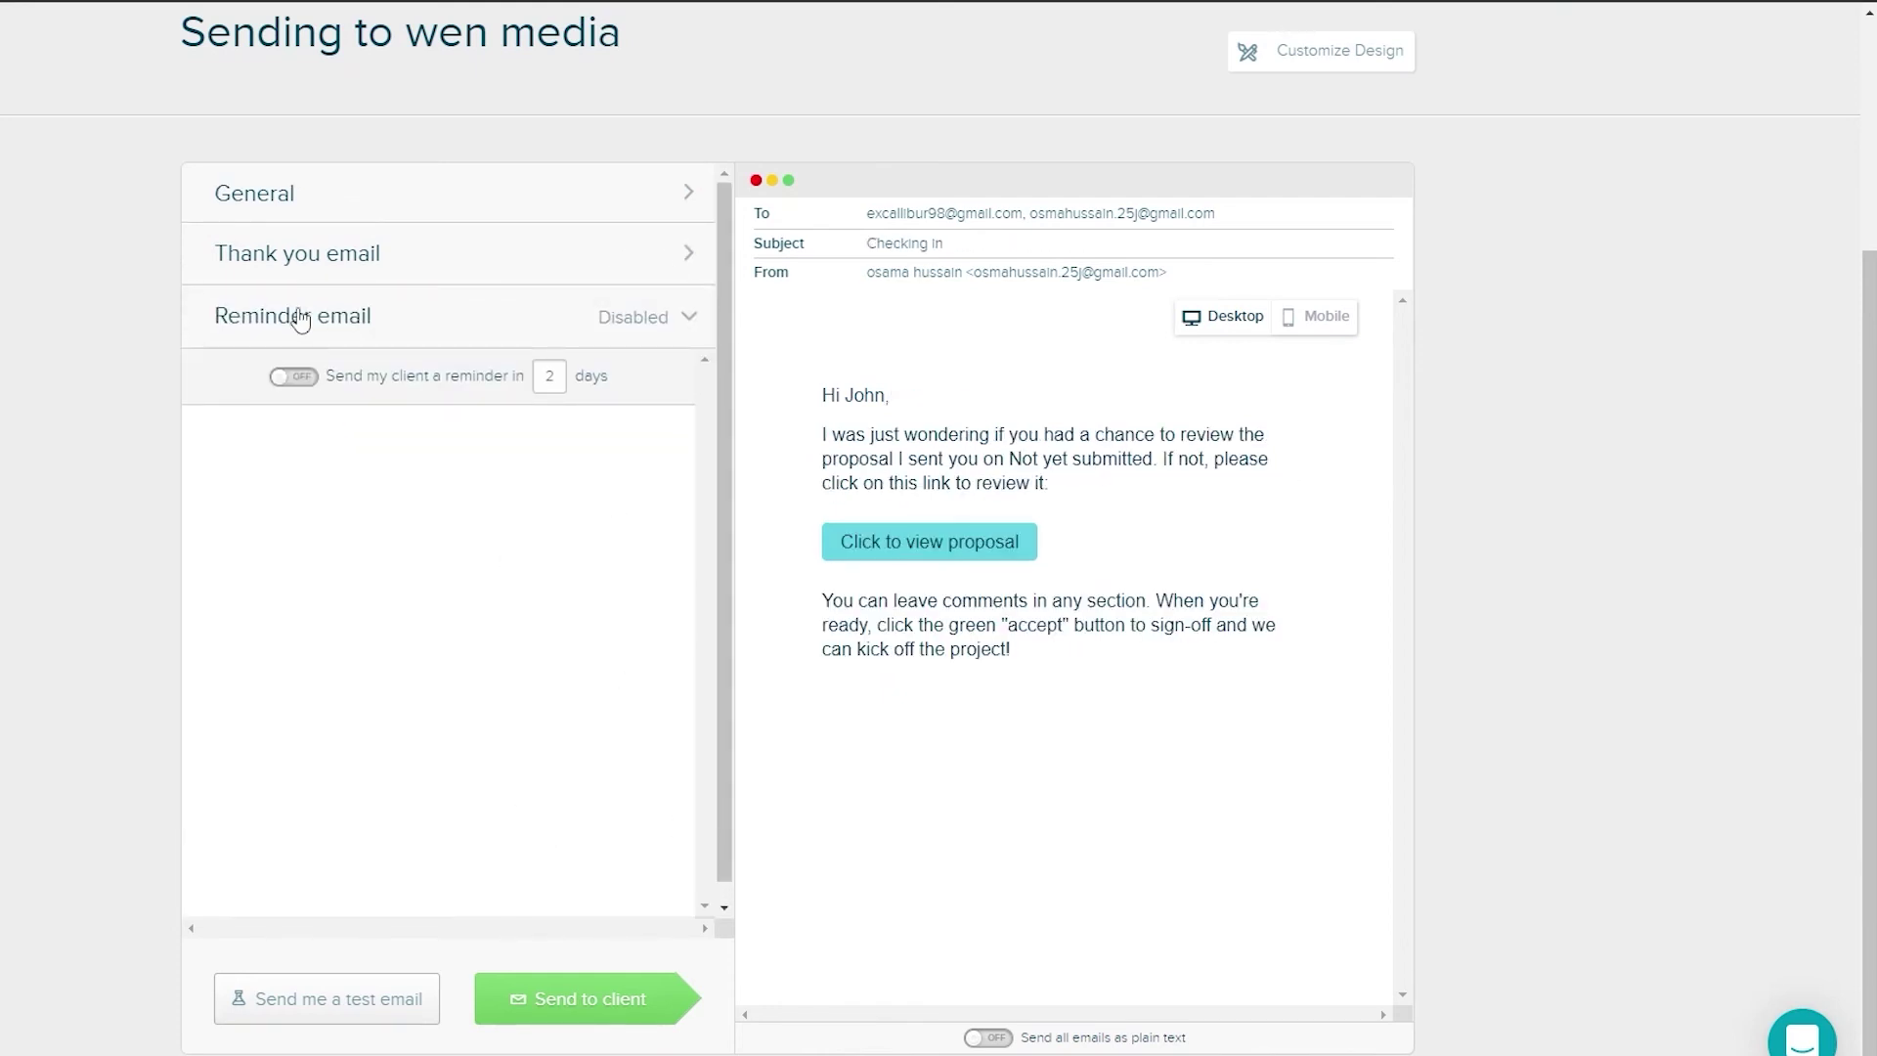
Turn on the 2-day client reminder using the Default Reminder Email template
{"action": "left_click", "coordinate": [296, 377]}
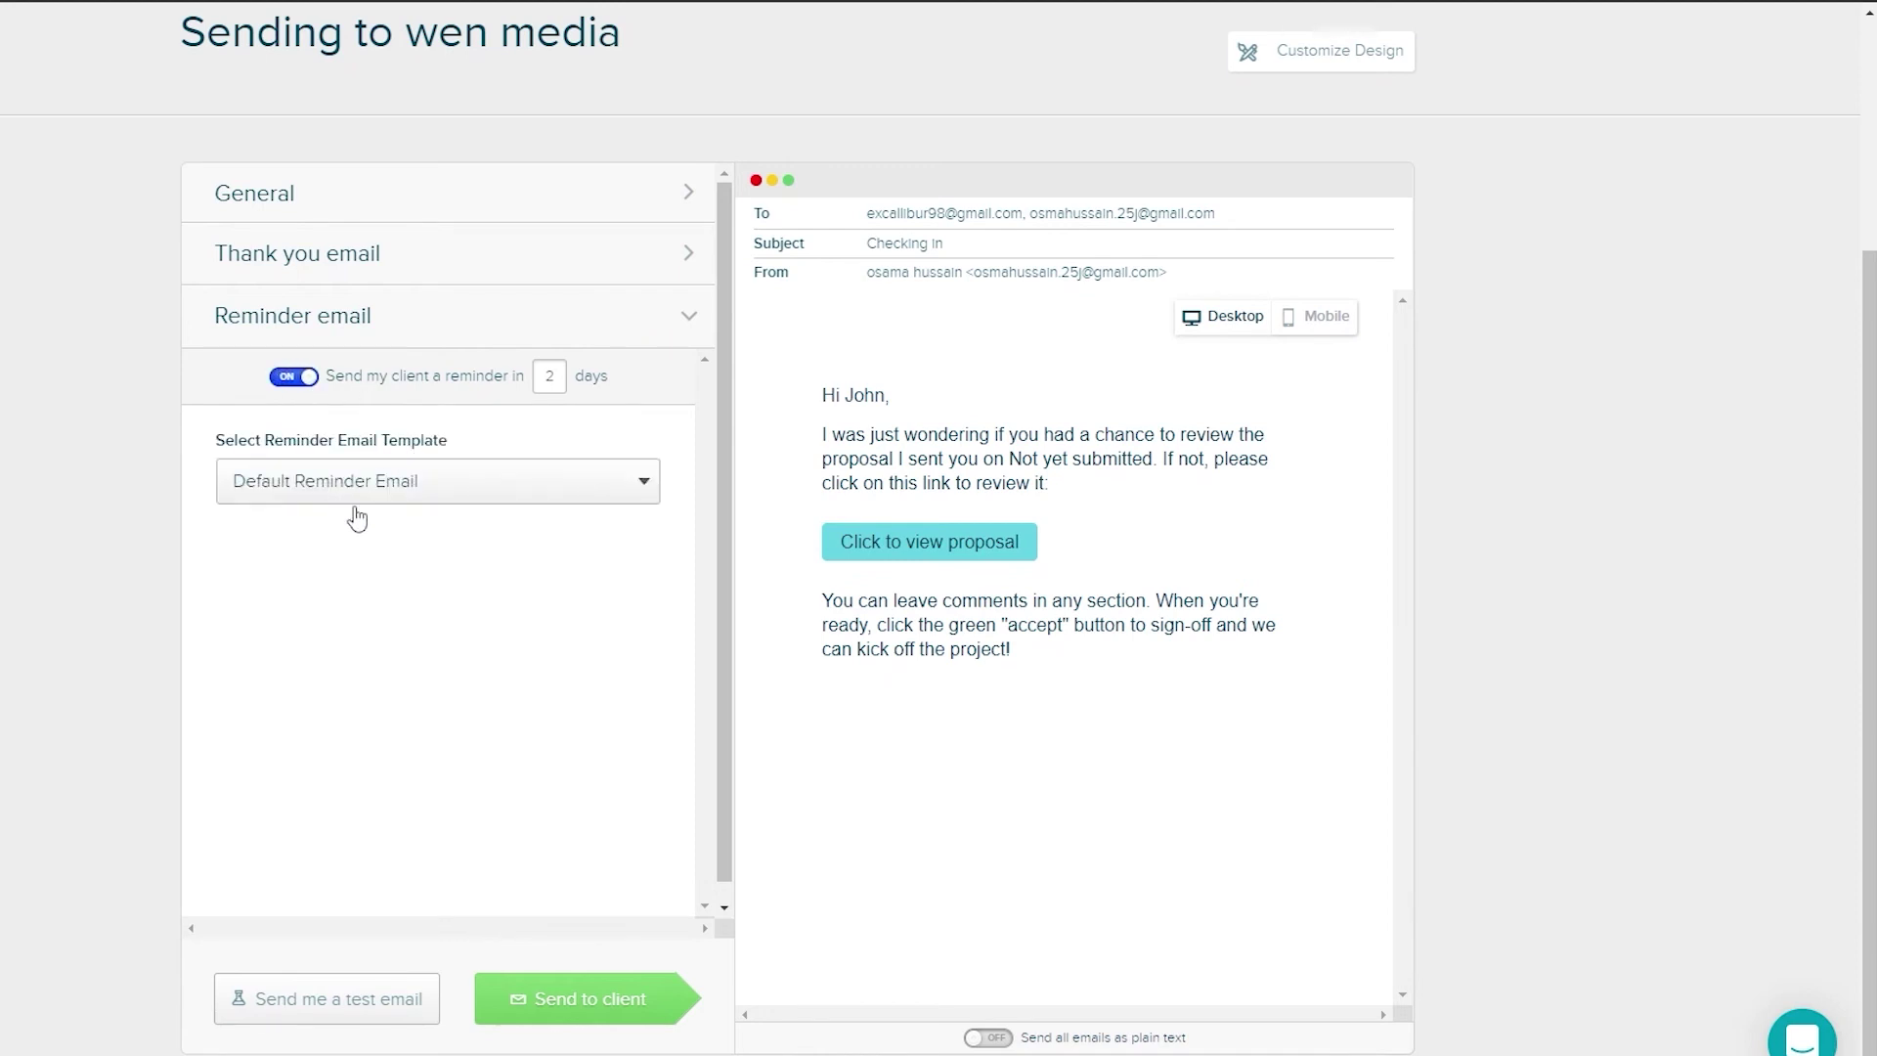
{"action": "left_click", "coordinate": [521, 488]}
{"action": "left_click", "coordinate": [415, 533]}
{"action": "scroll", "coordinate": [635, 586], "scroll_direction": "up", "scroll_amount": 3}
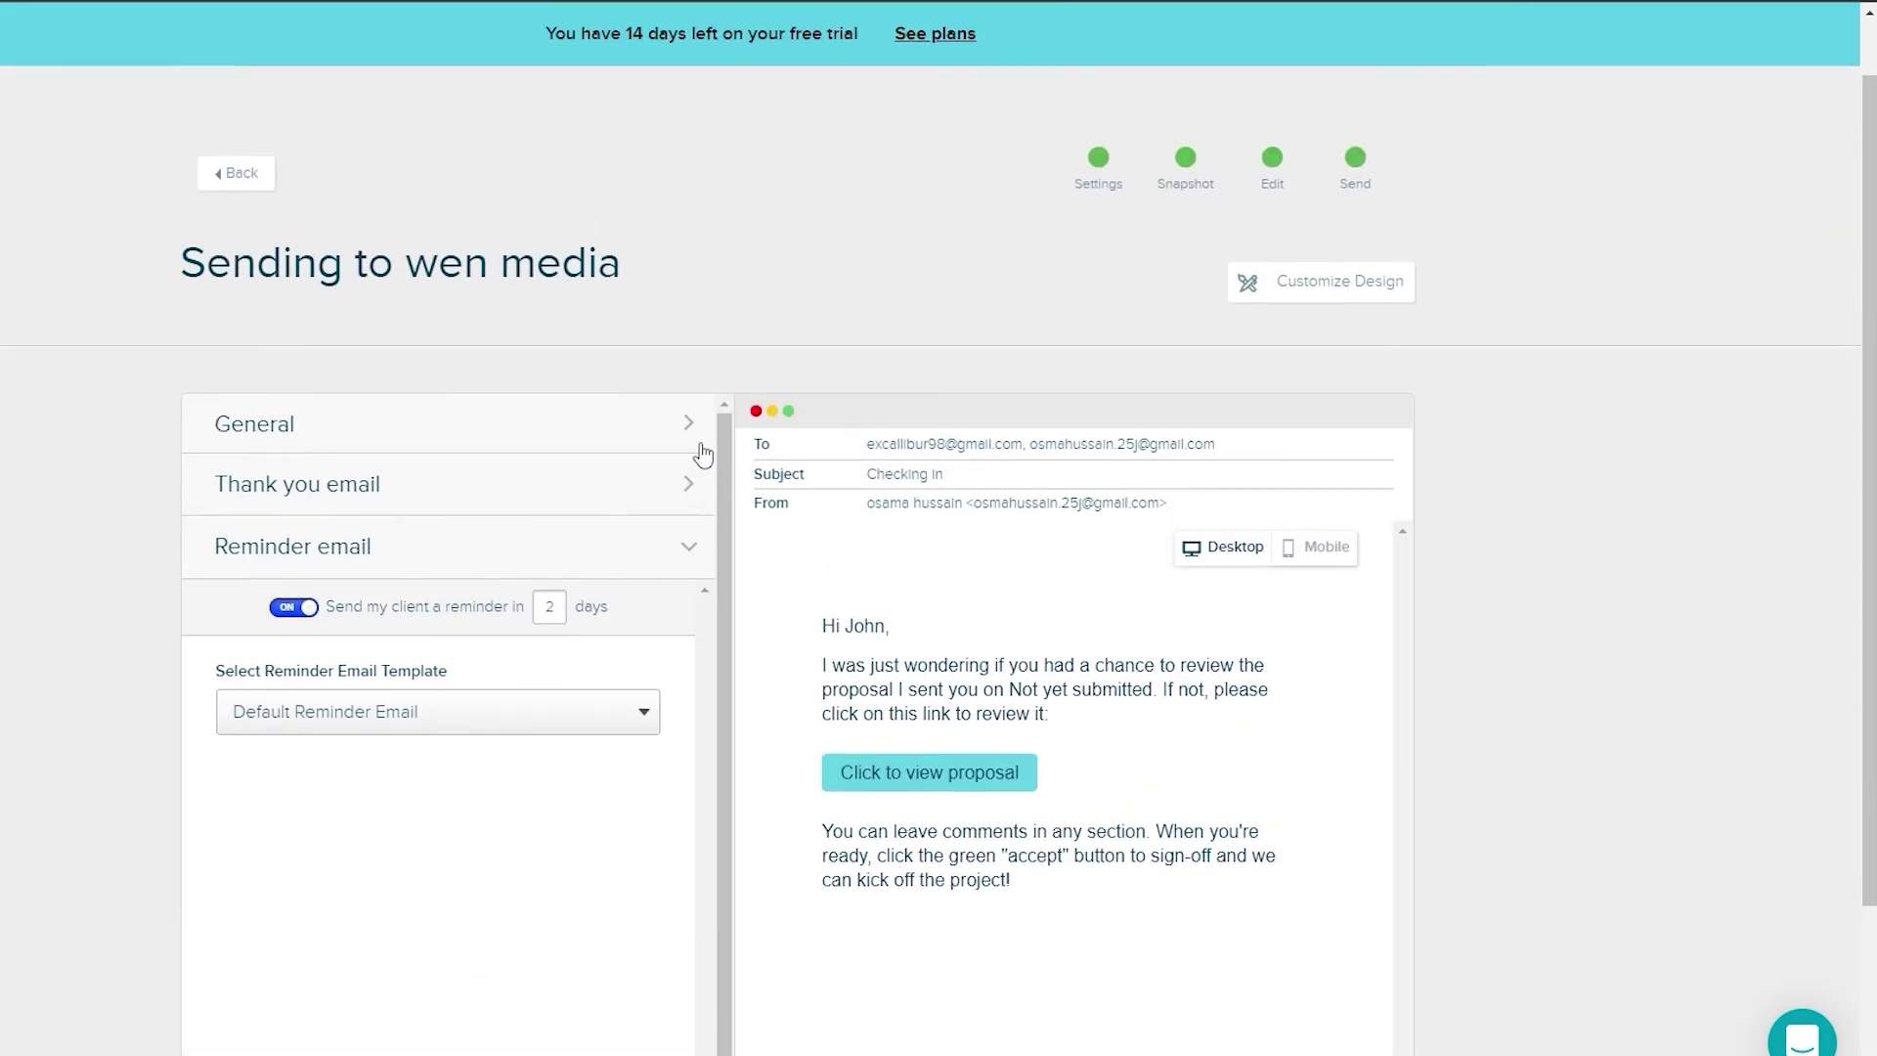
{"action": "left_click", "coordinate": [689, 196]}
{"action": "scroll", "coordinate": [631, 932], "scroll_direction": "down", "scroll_amount": 5}
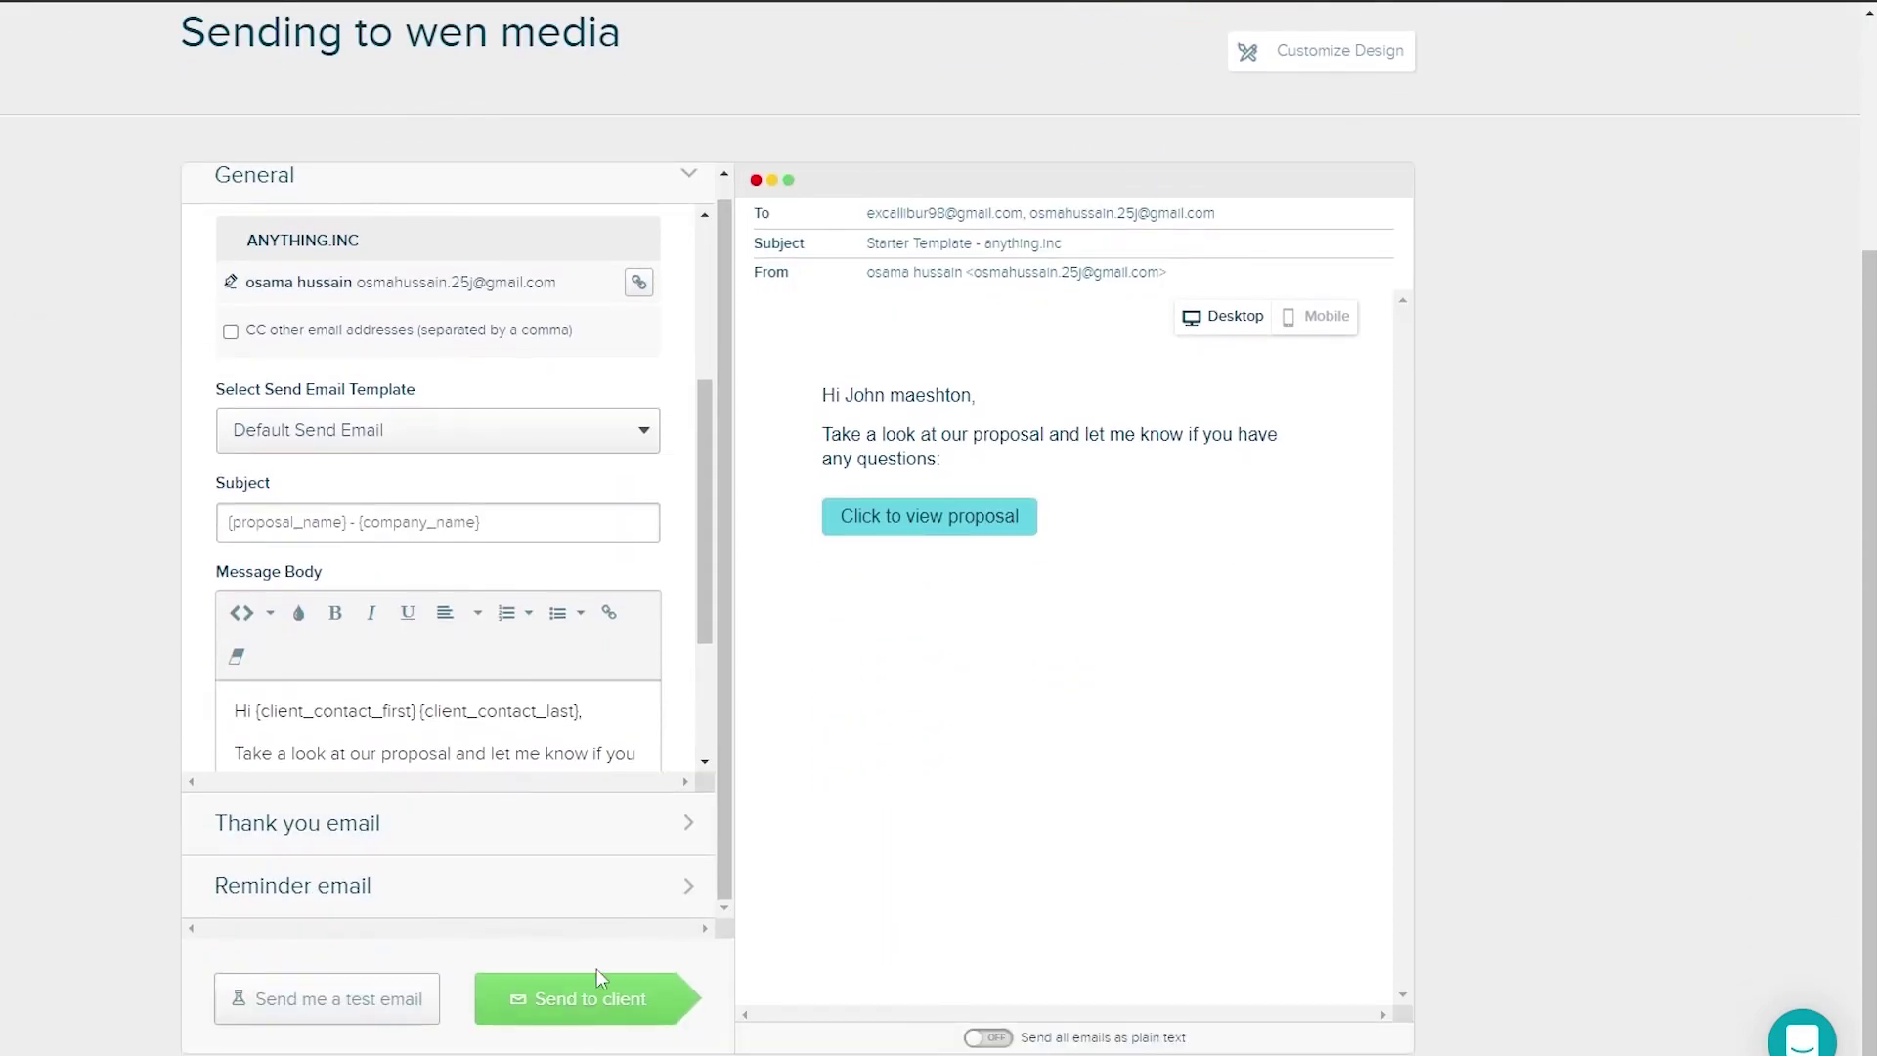
Submit the wen media proposal to the client, then request an account verification email when blocked
{"action": "left_click", "coordinate": [577, 1016]}
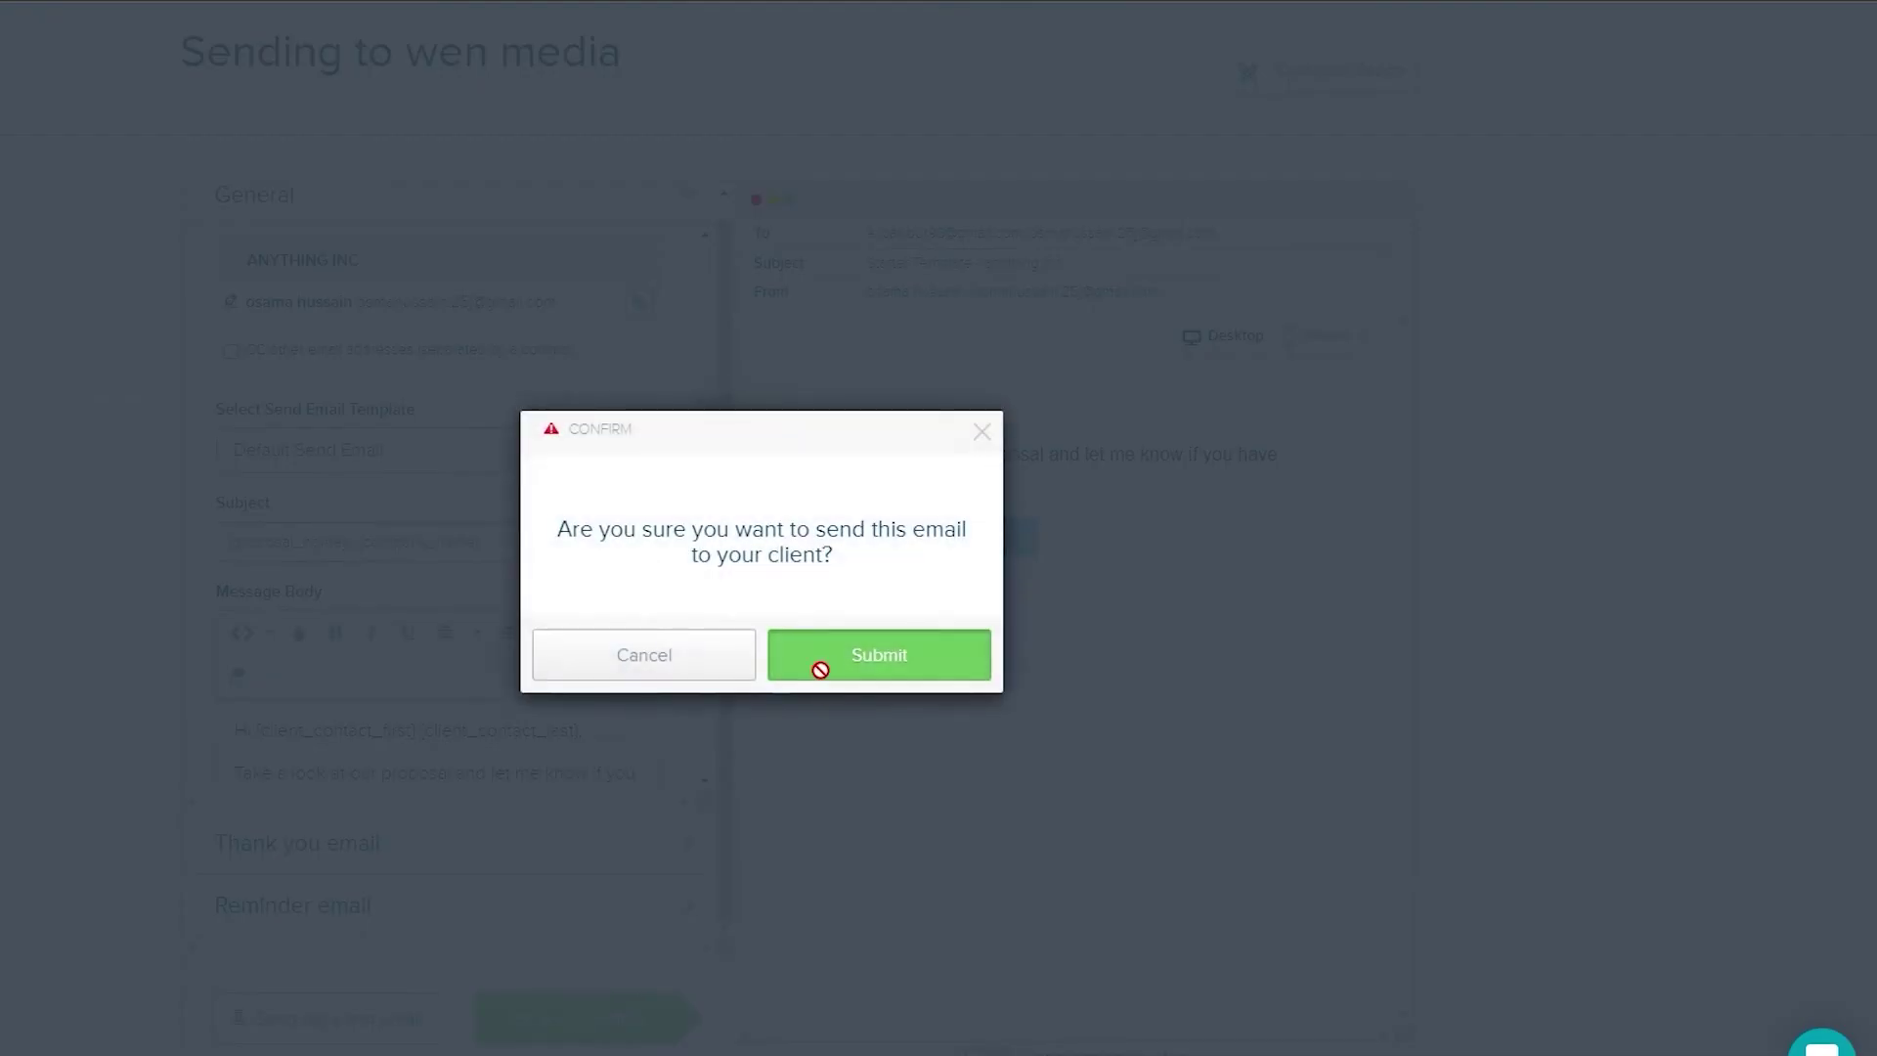
{"action": "left_click", "coordinate": [821, 672]}
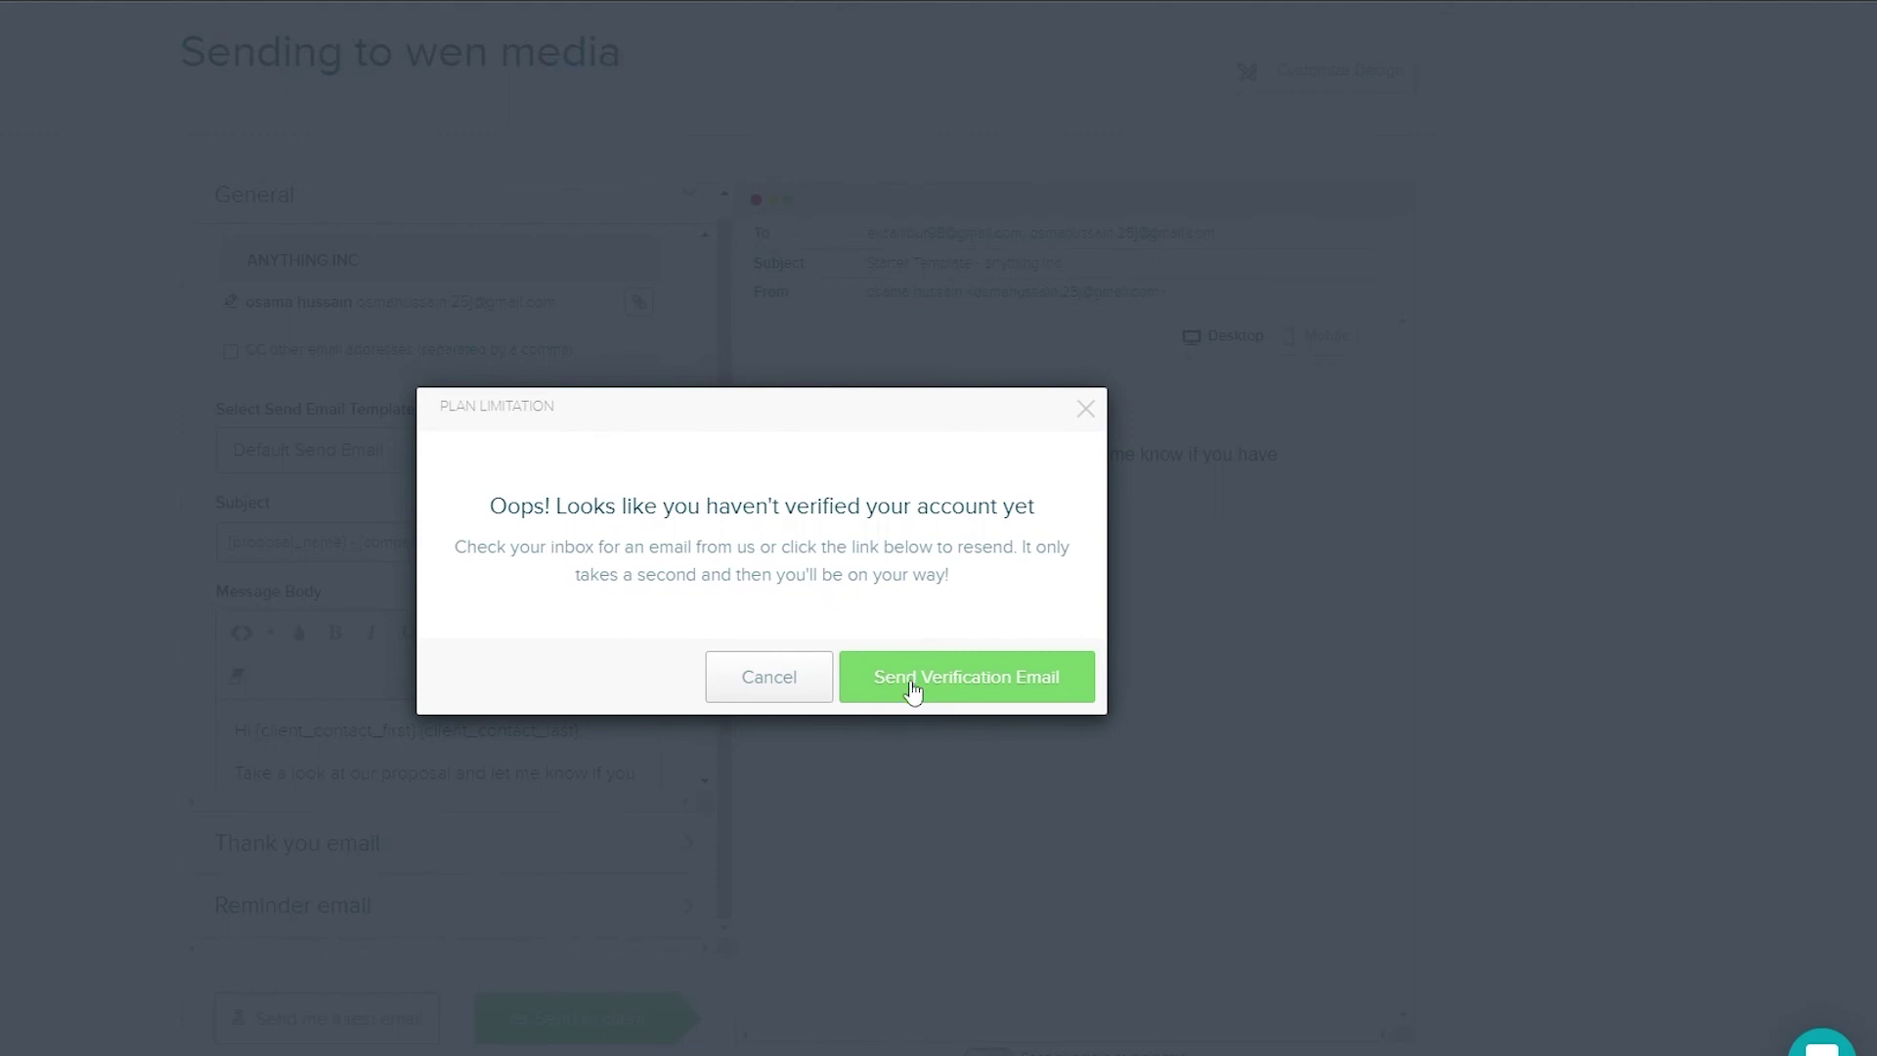
{"action": "left_click", "coordinate": [912, 691]}
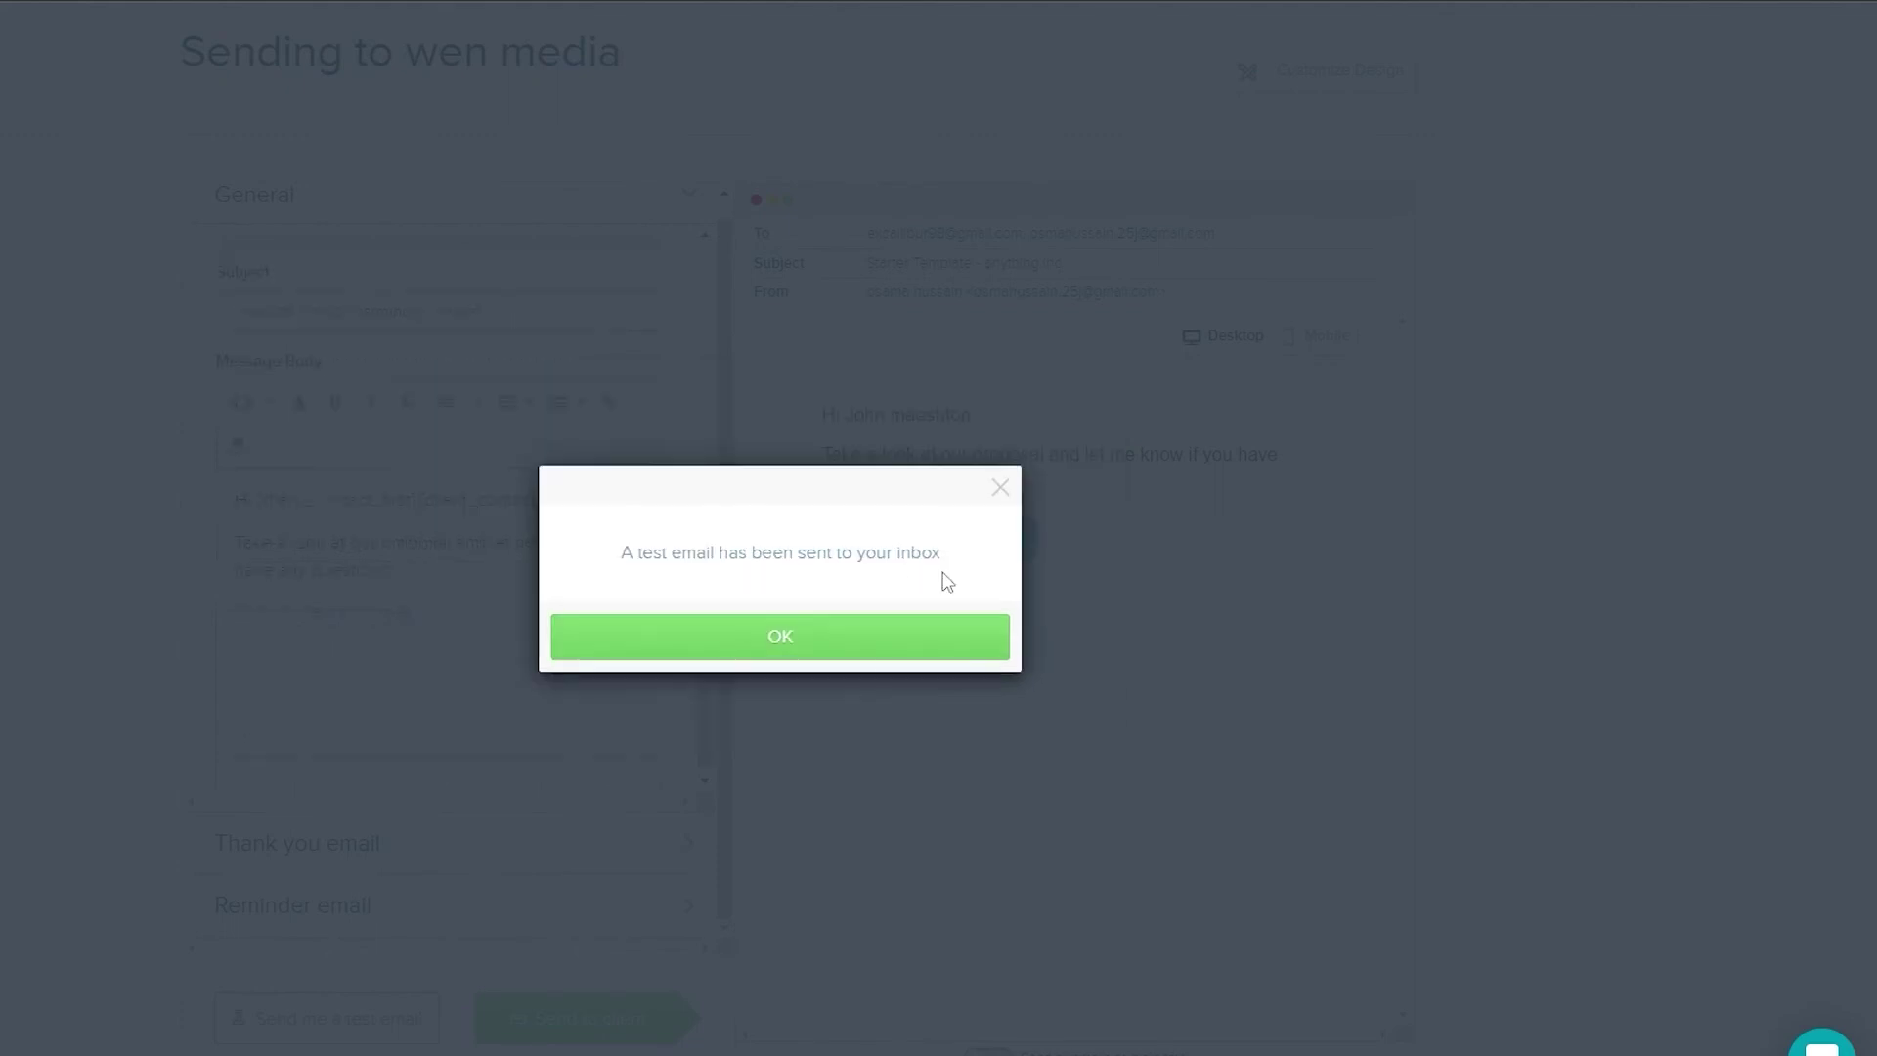
{"action": "left_click", "coordinate": [826, 666]}
{"action": "scroll", "coordinate": [824, 646], "scroll_direction": "up", "scroll_amount": 3}
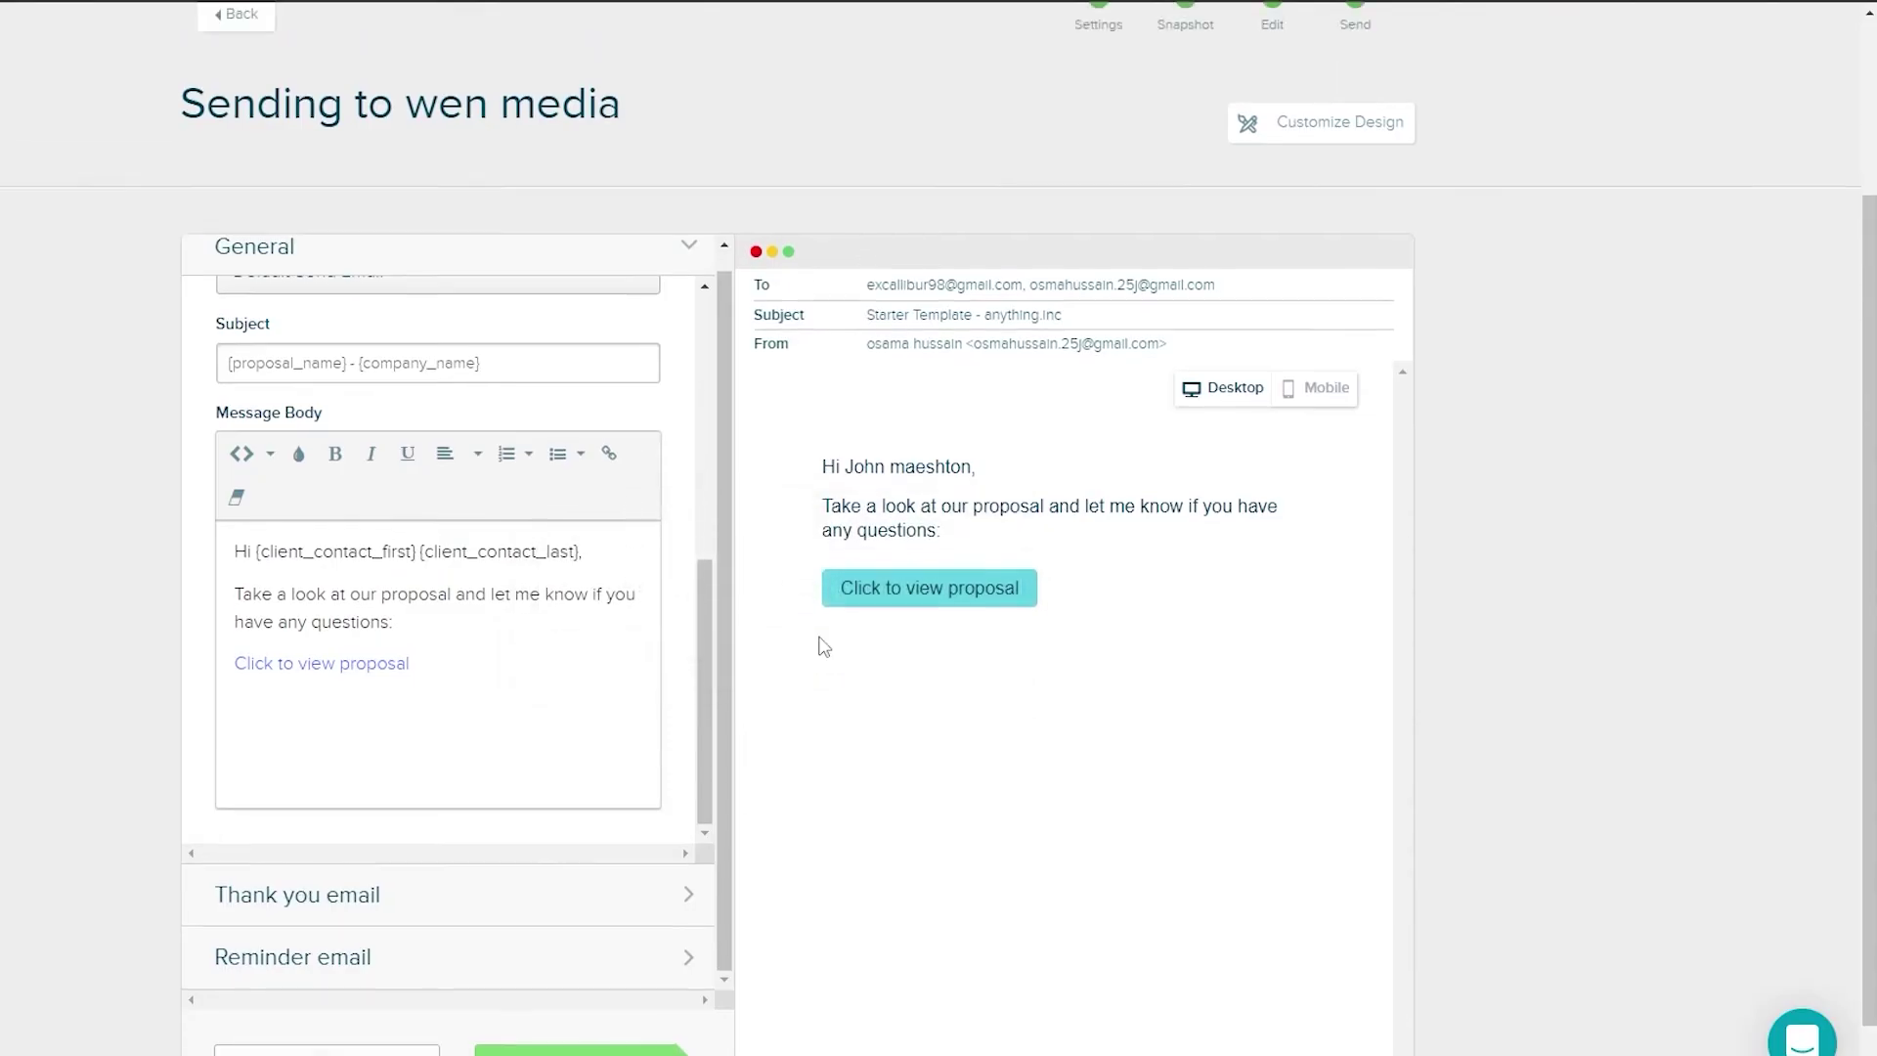
{"action": "scroll", "coordinate": [824, 646], "scroll_direction": "down", "scroll_amount": 3}
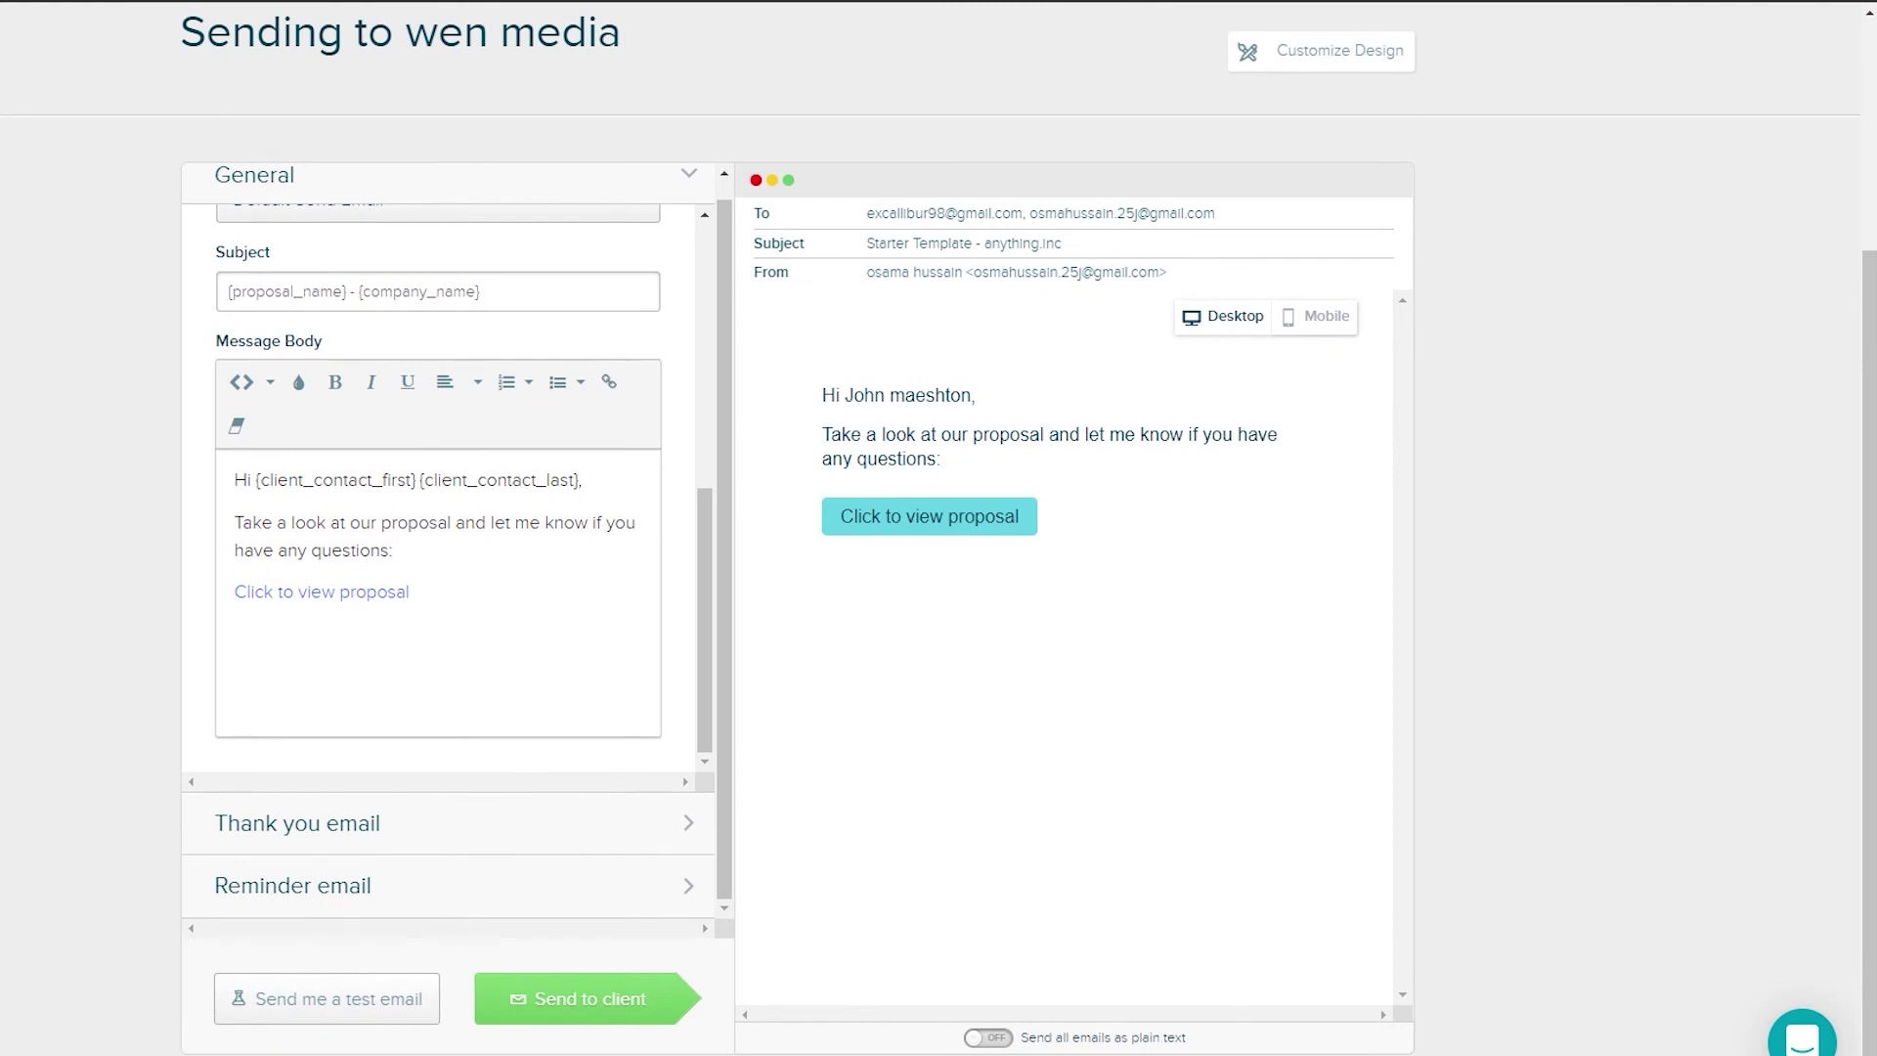
Return to the Onboard Checklist from browser history and review the tasks marked Complete
{"action": "right_click", "coordinate": [17, 10]}
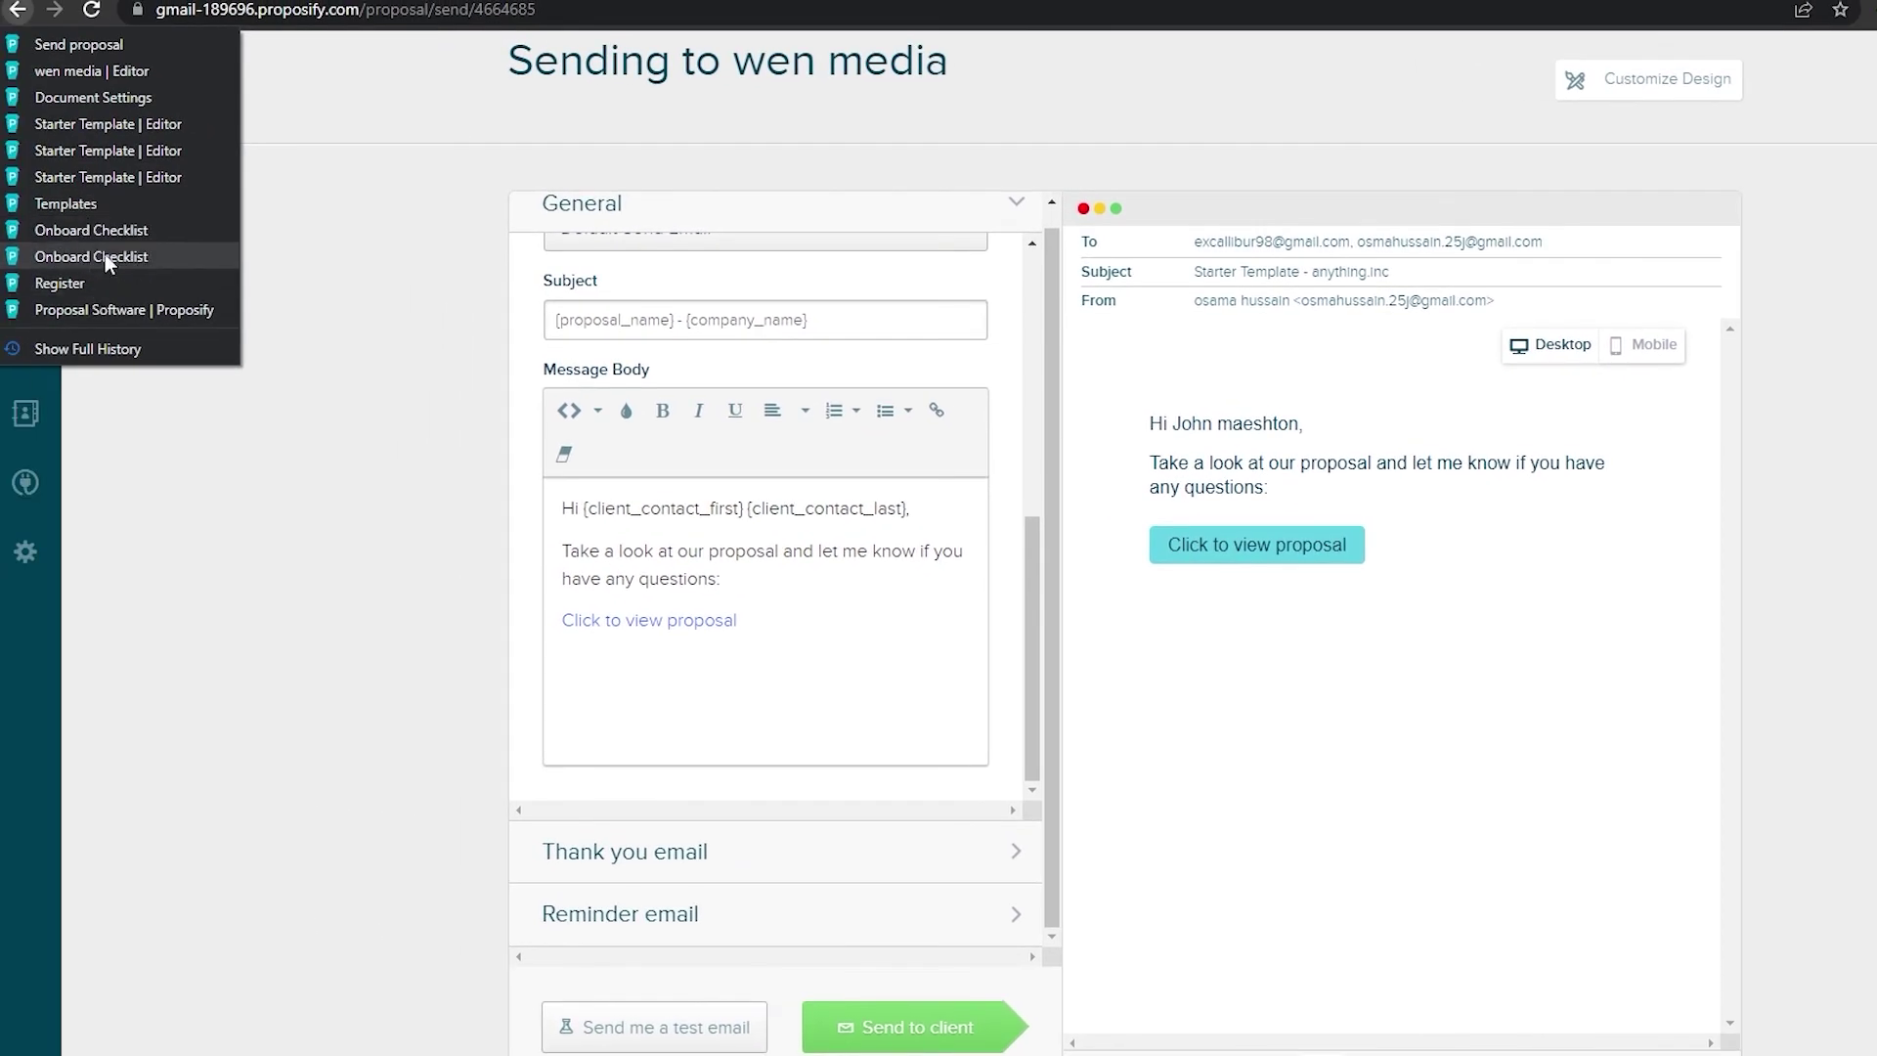
{"action": "left_click", "coordinate": [114, 248]}
{"action": "scroll", "coordinate": [1193, 671], "scroll_direction": "up", "scroll_amount": 5}
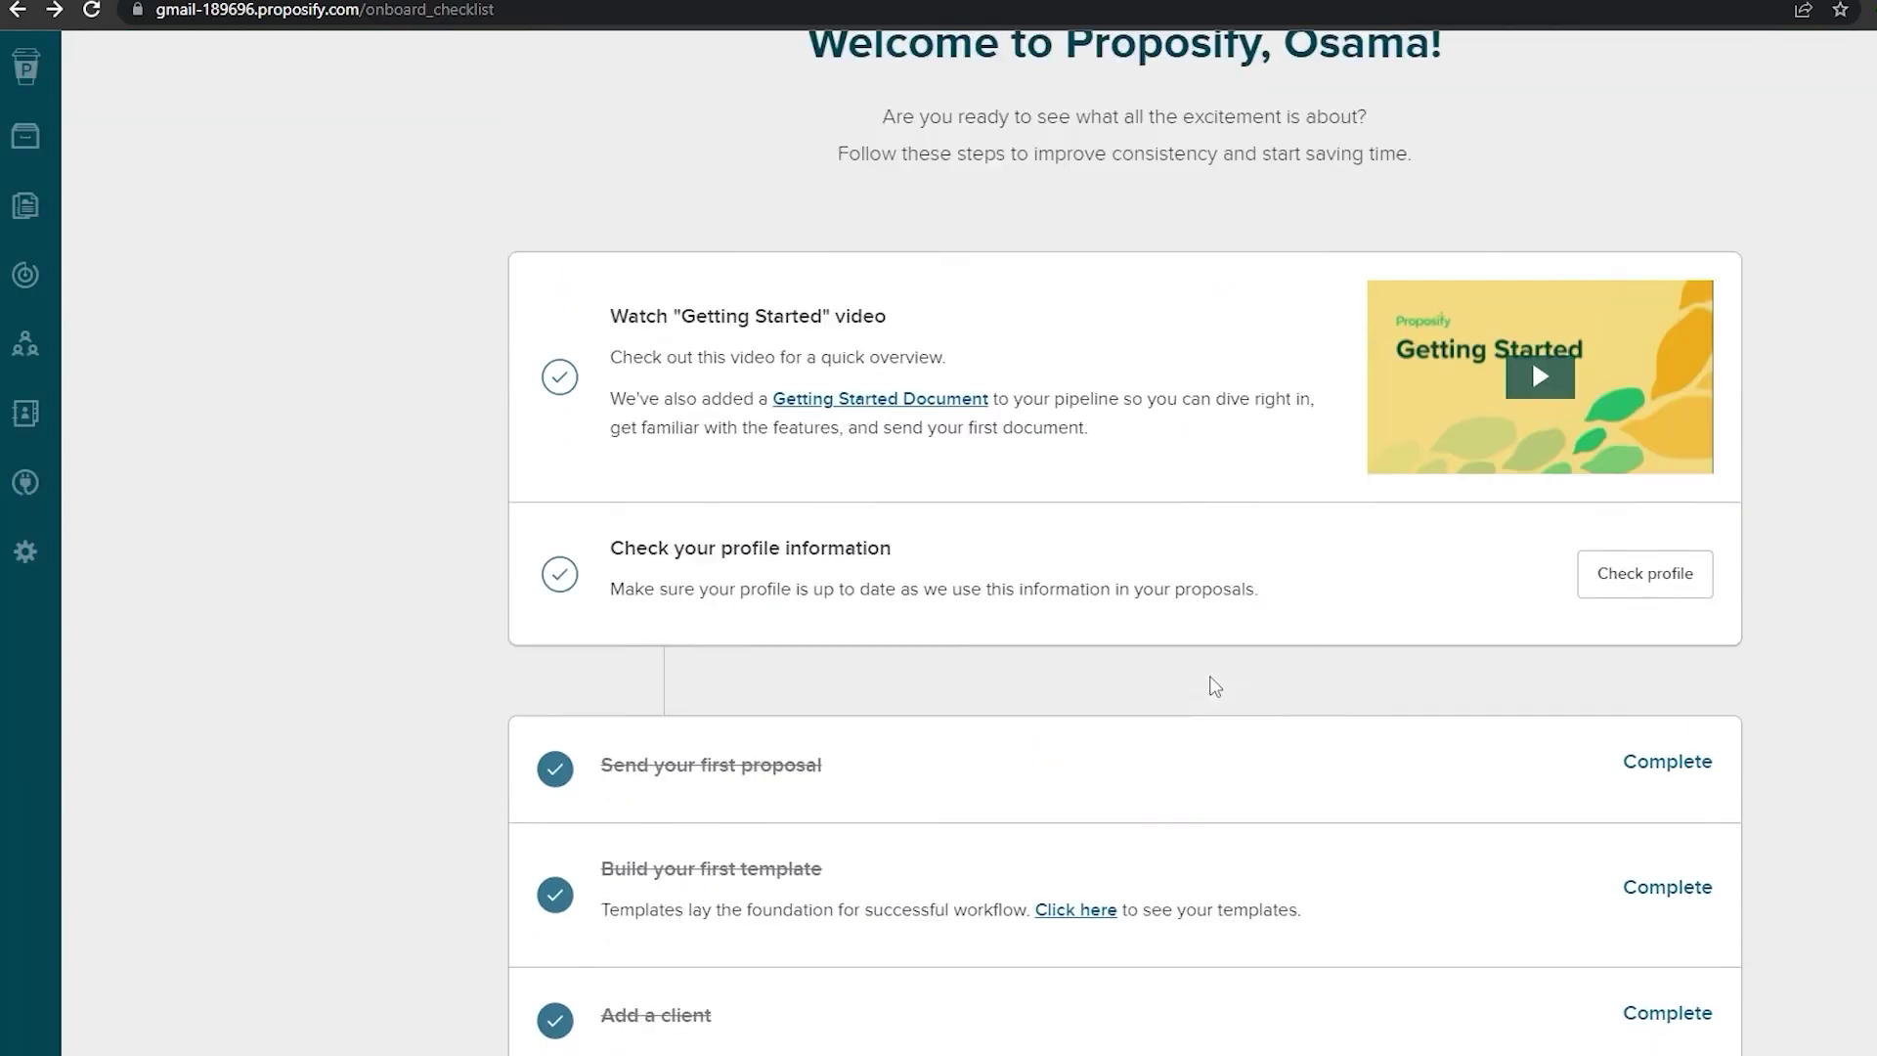
{"action": "scroll", "coordinate": [1089, 702], "scroll_direction": "down", "scroll_amount": 5}
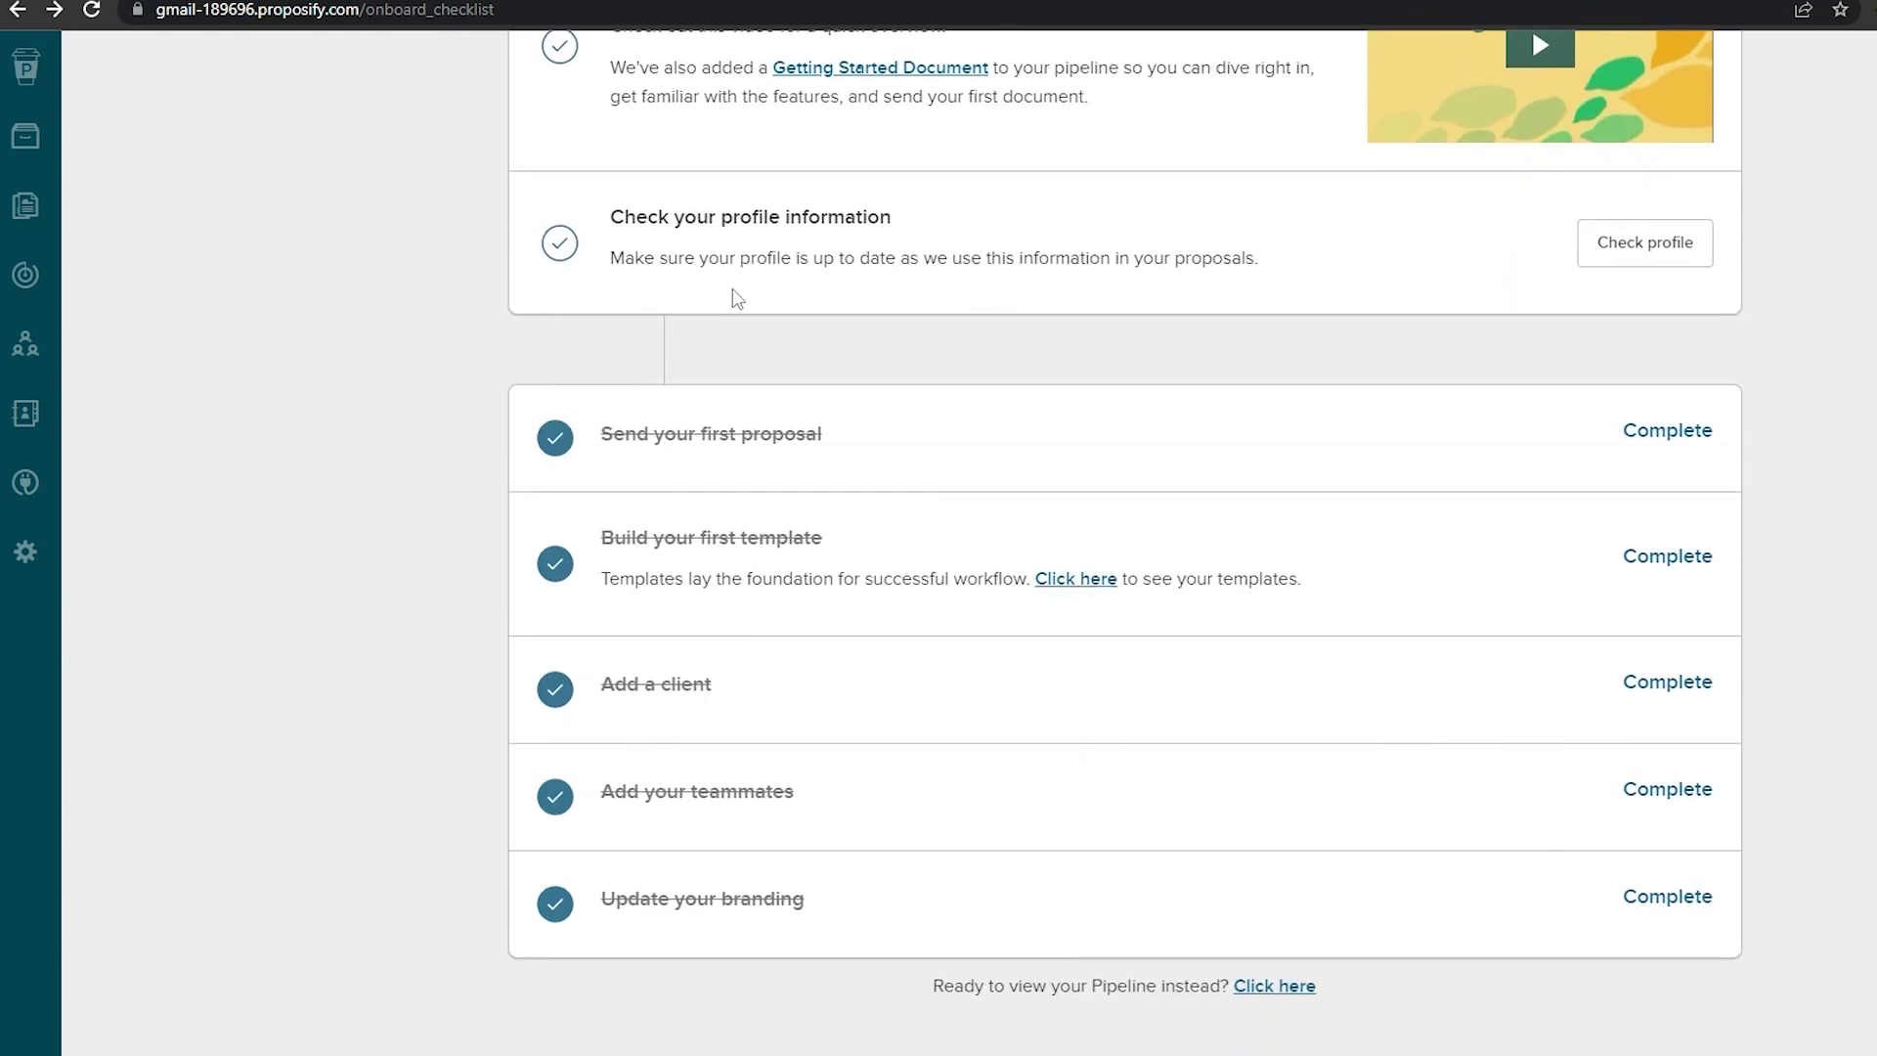
{"action": "scroll", "coordinate": [746, 394], "scroll_direction": "up", "scroll_amount": 1}
{"action": "scroll", "coordinate": [1368, 449], "scroll_direction": "up", "scroll_amount": 1}
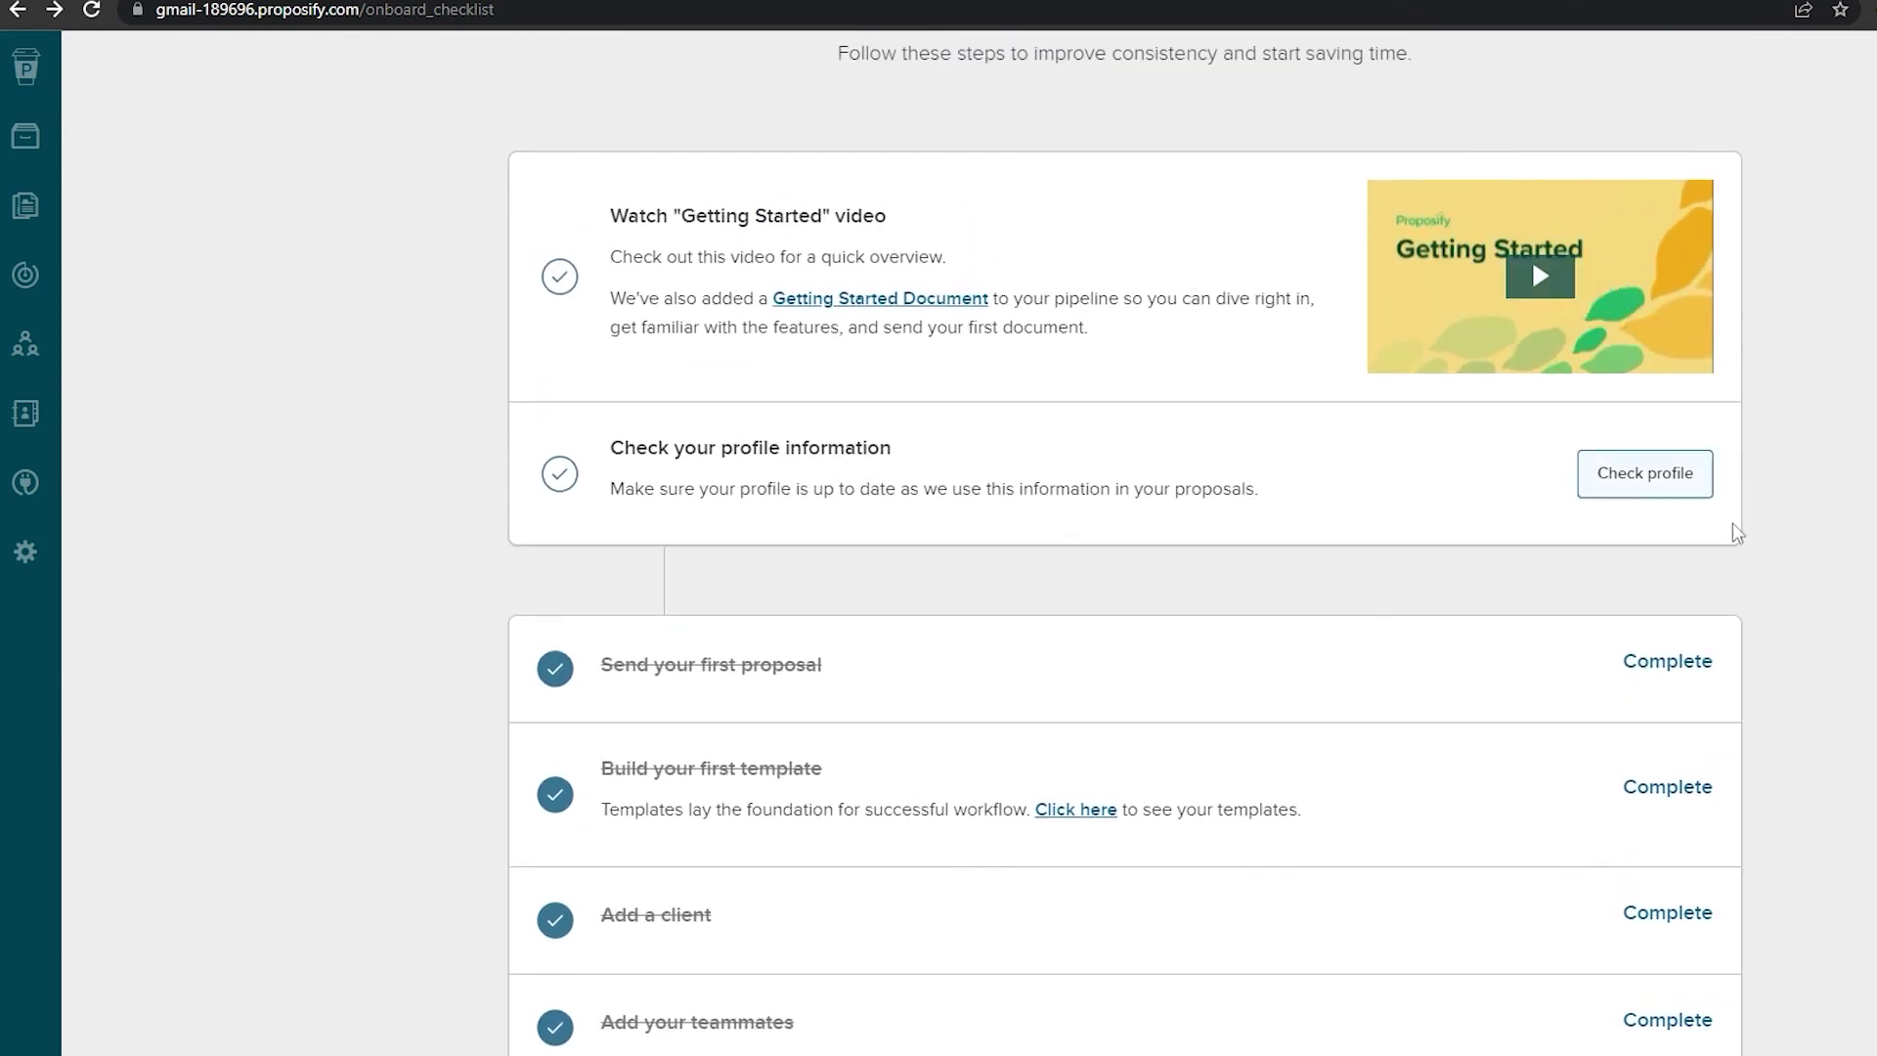
{"action": "scroll", "coordinate": [1437, 490], "scroll_direction": "down", "scroll_amount": 2}
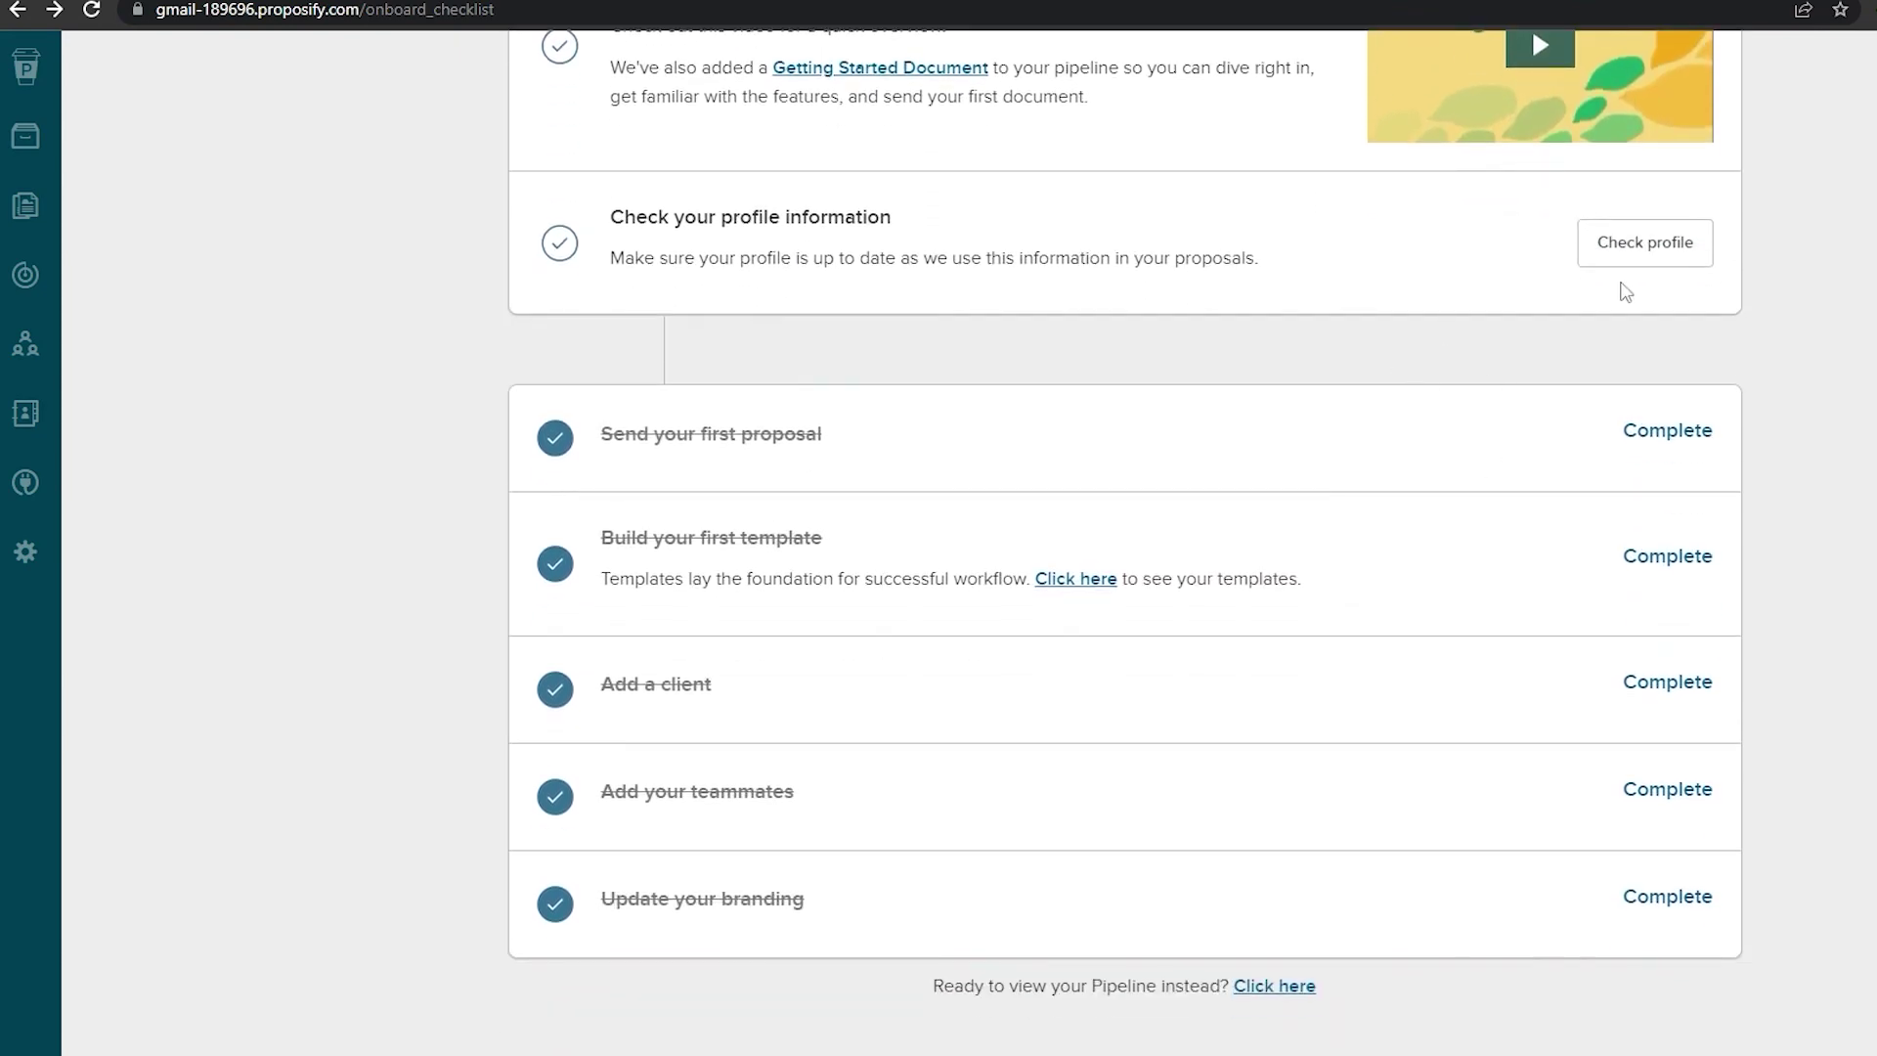
{"action": "scroll", "coordinate": [1626, 292], "scroll_direction": "up", "scroll_amount": 1}
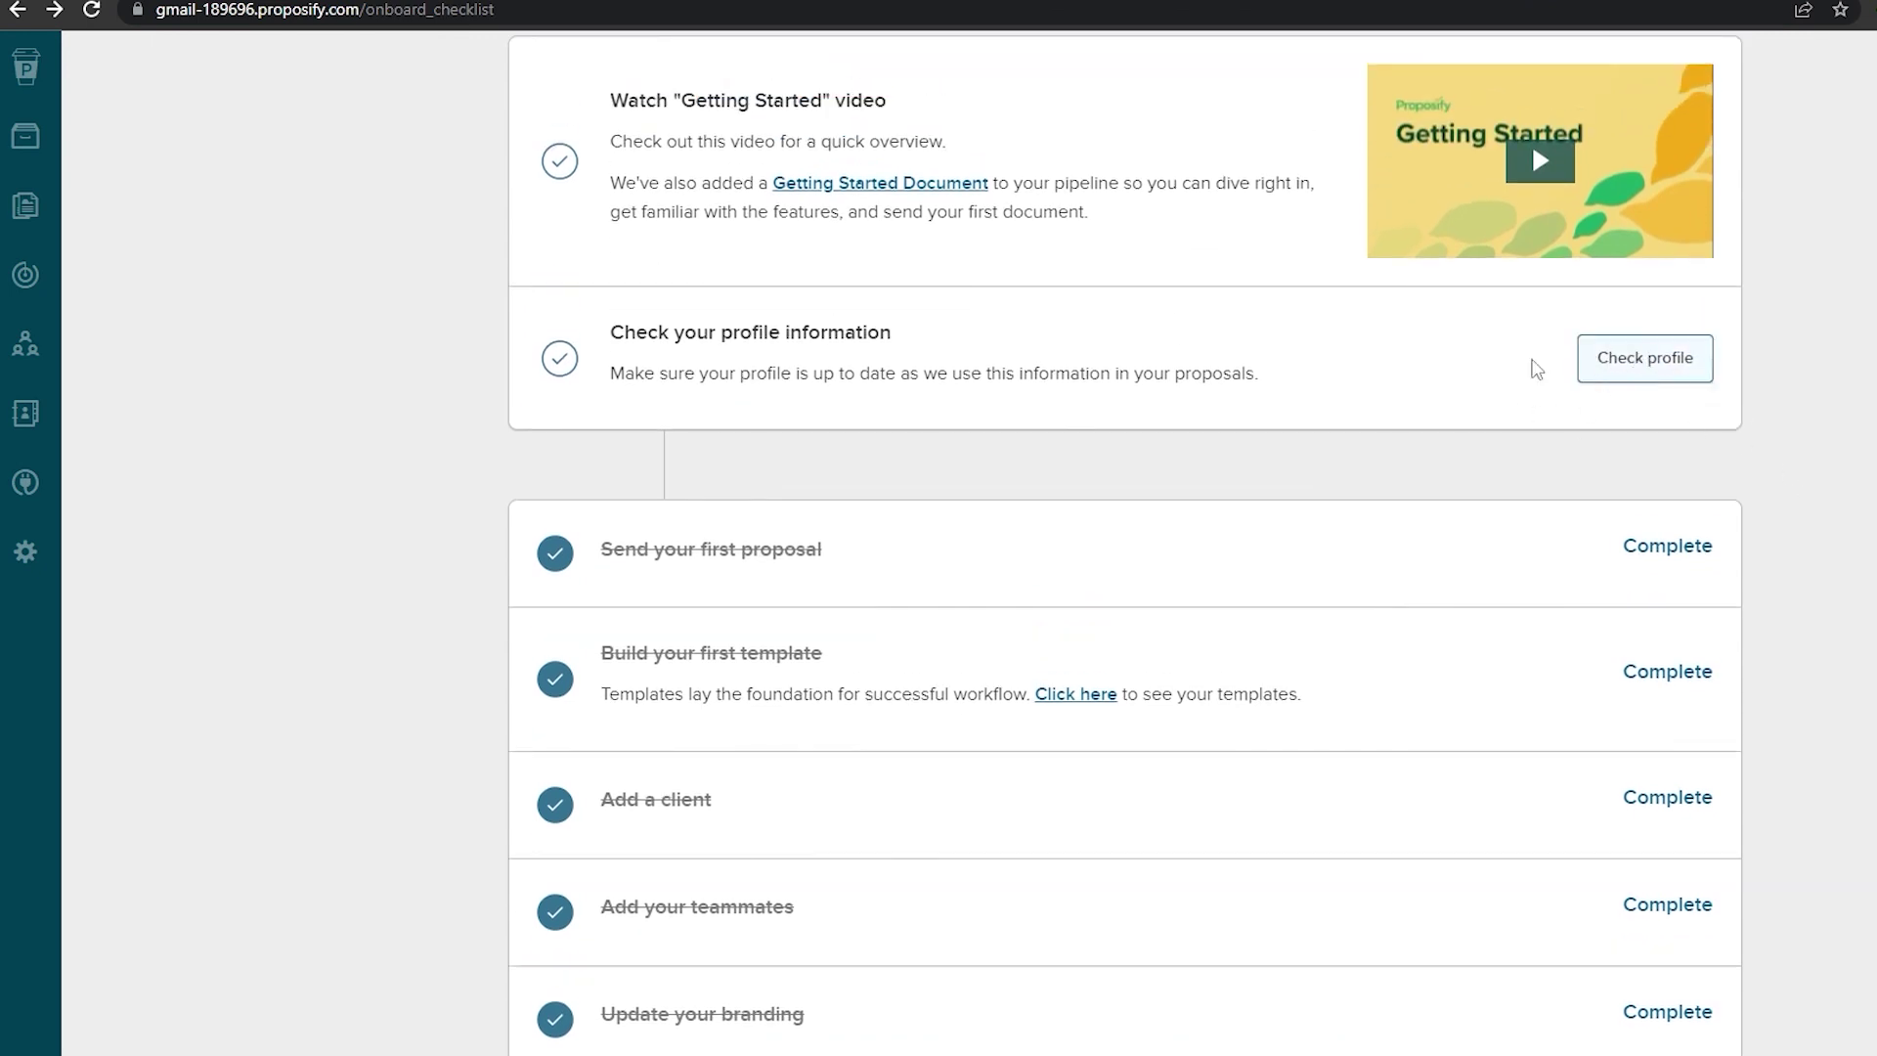
{"action": "mouse_move", "coordinate": [49, 127]}
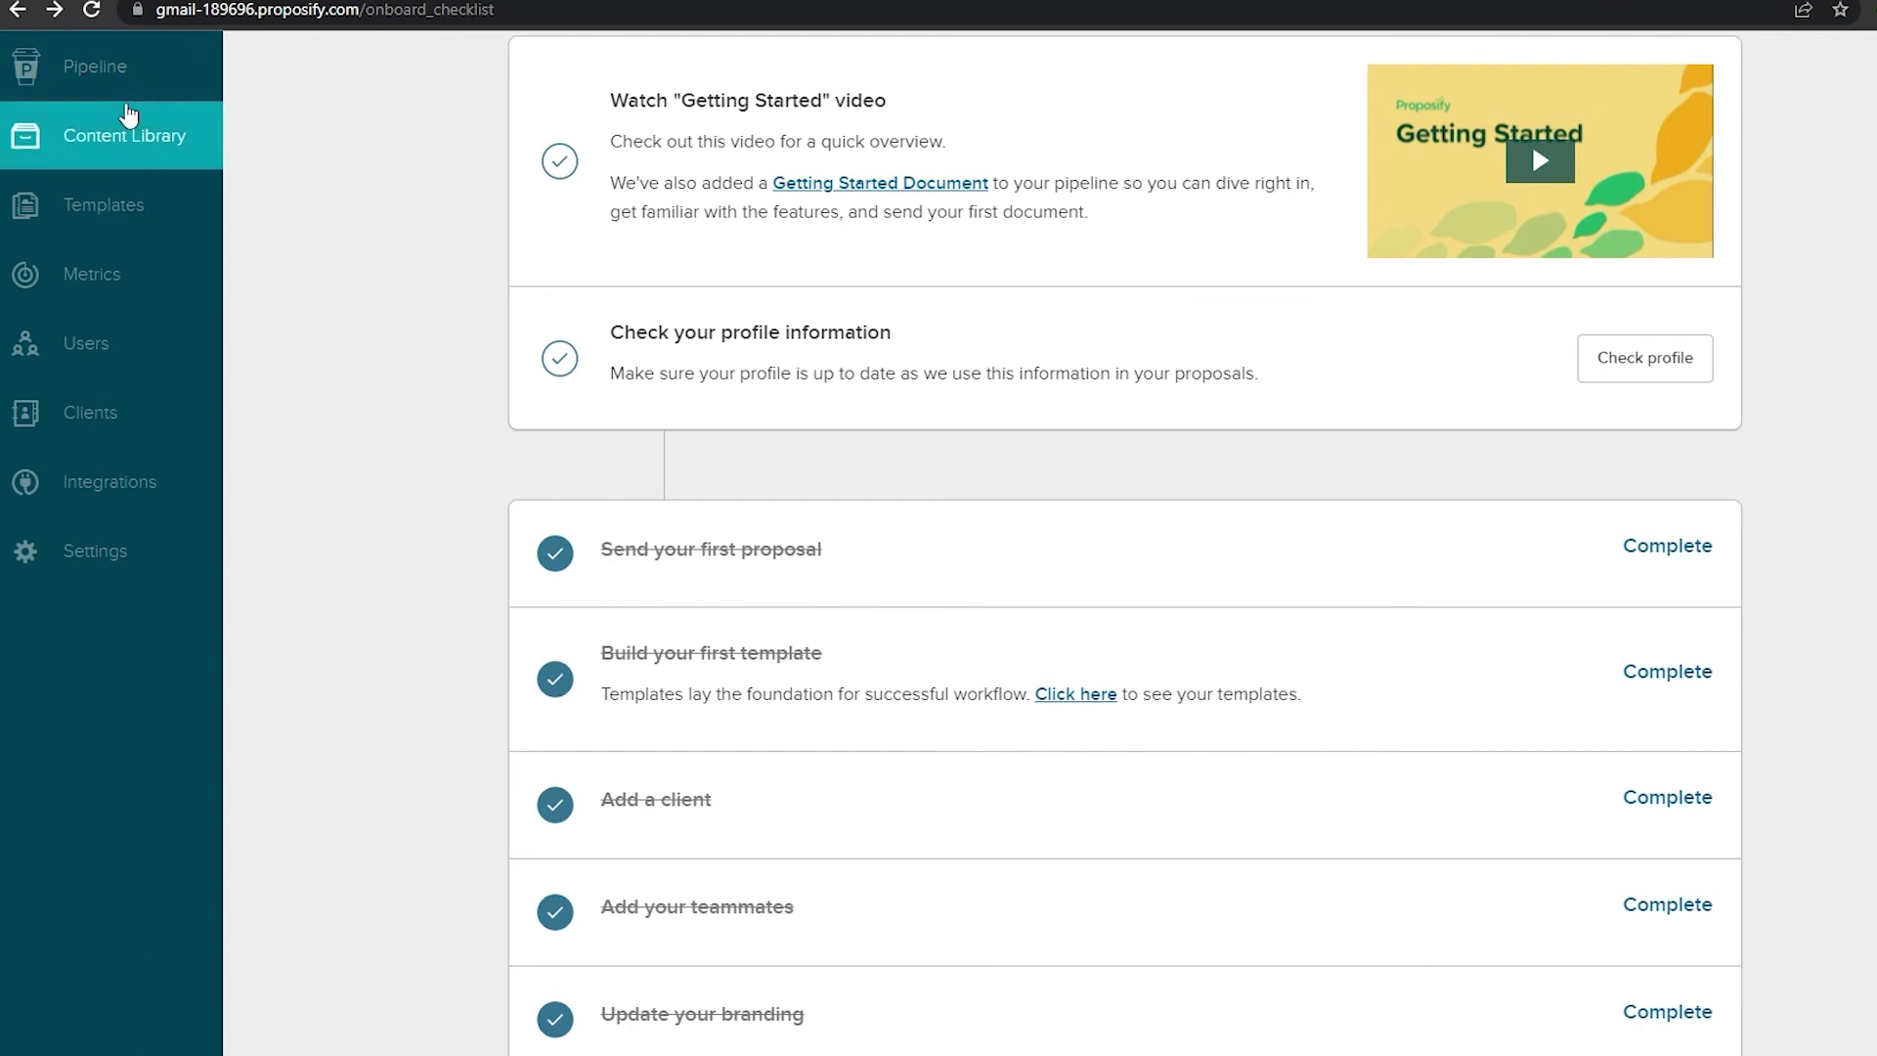
Browse the Content Library's Templates and locate the saved Starter Template card
{"action": "left_click", "coordinate": [112, 150]}
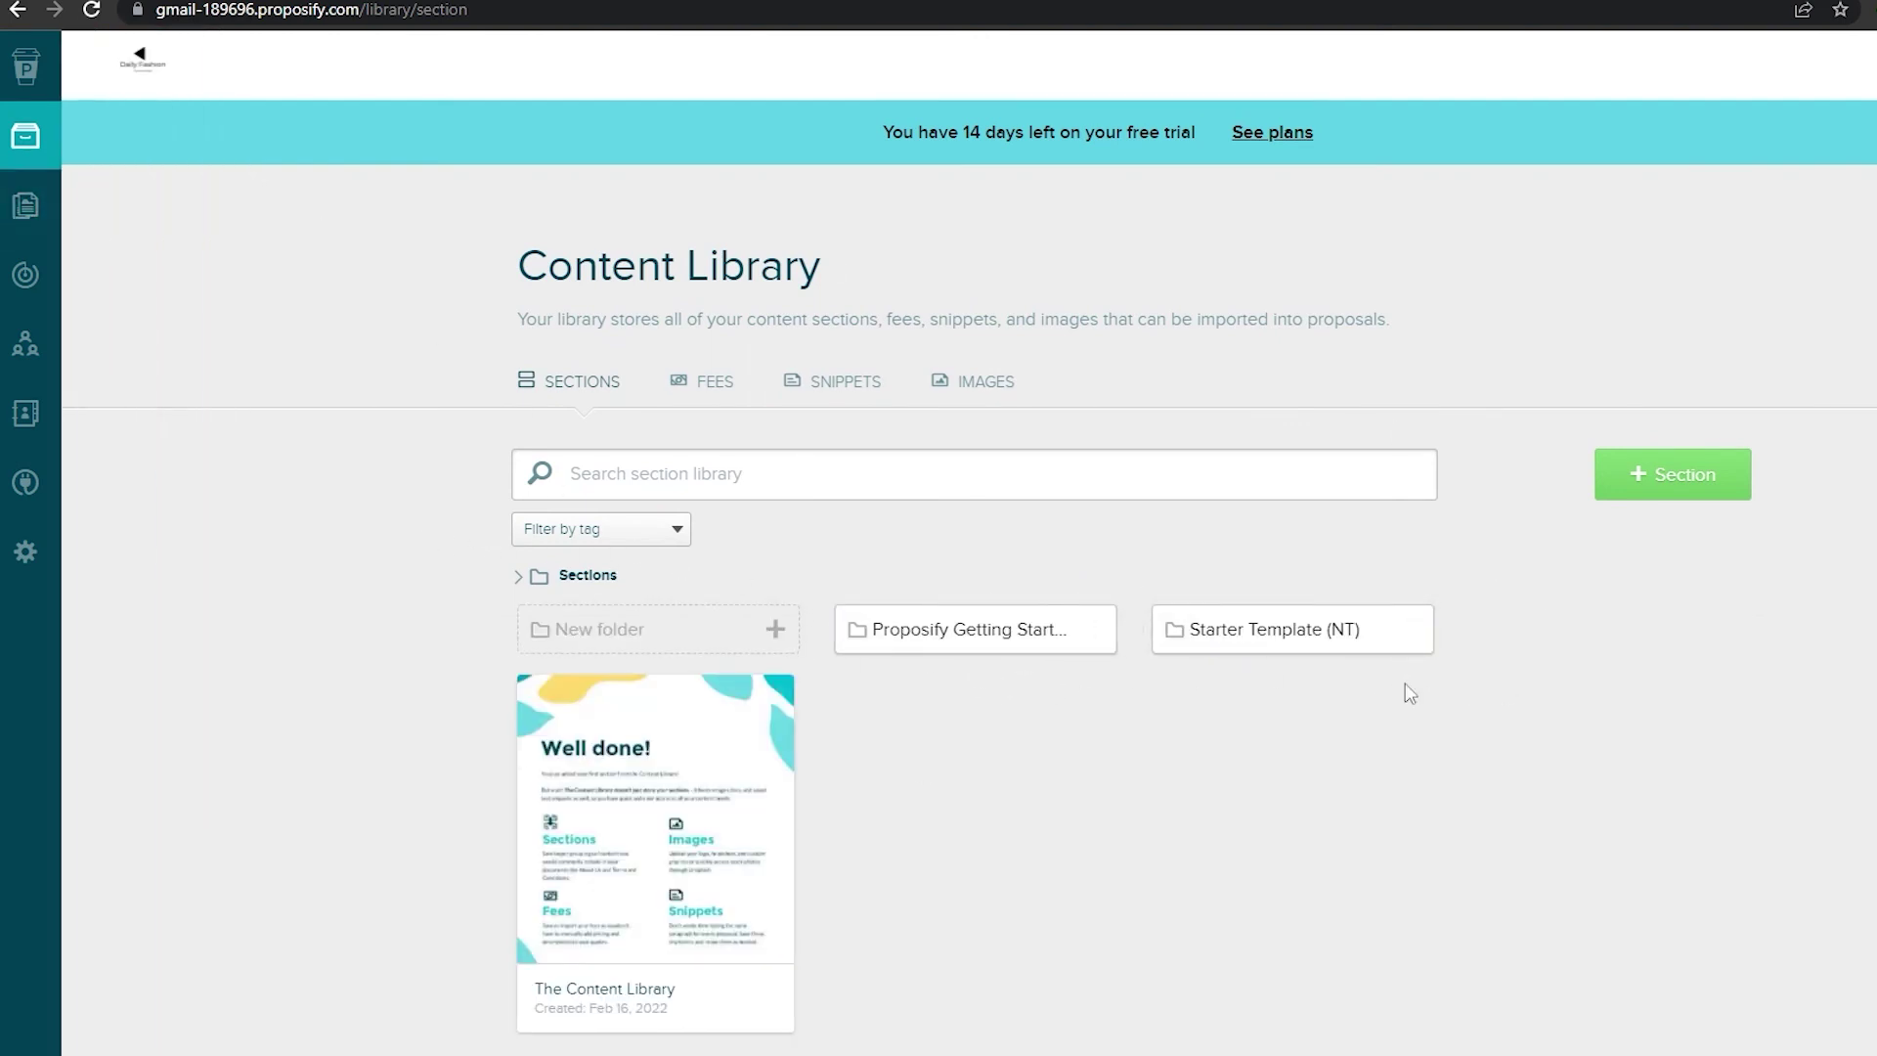
{"action": "left_click", "coordinate": [142, 234]}
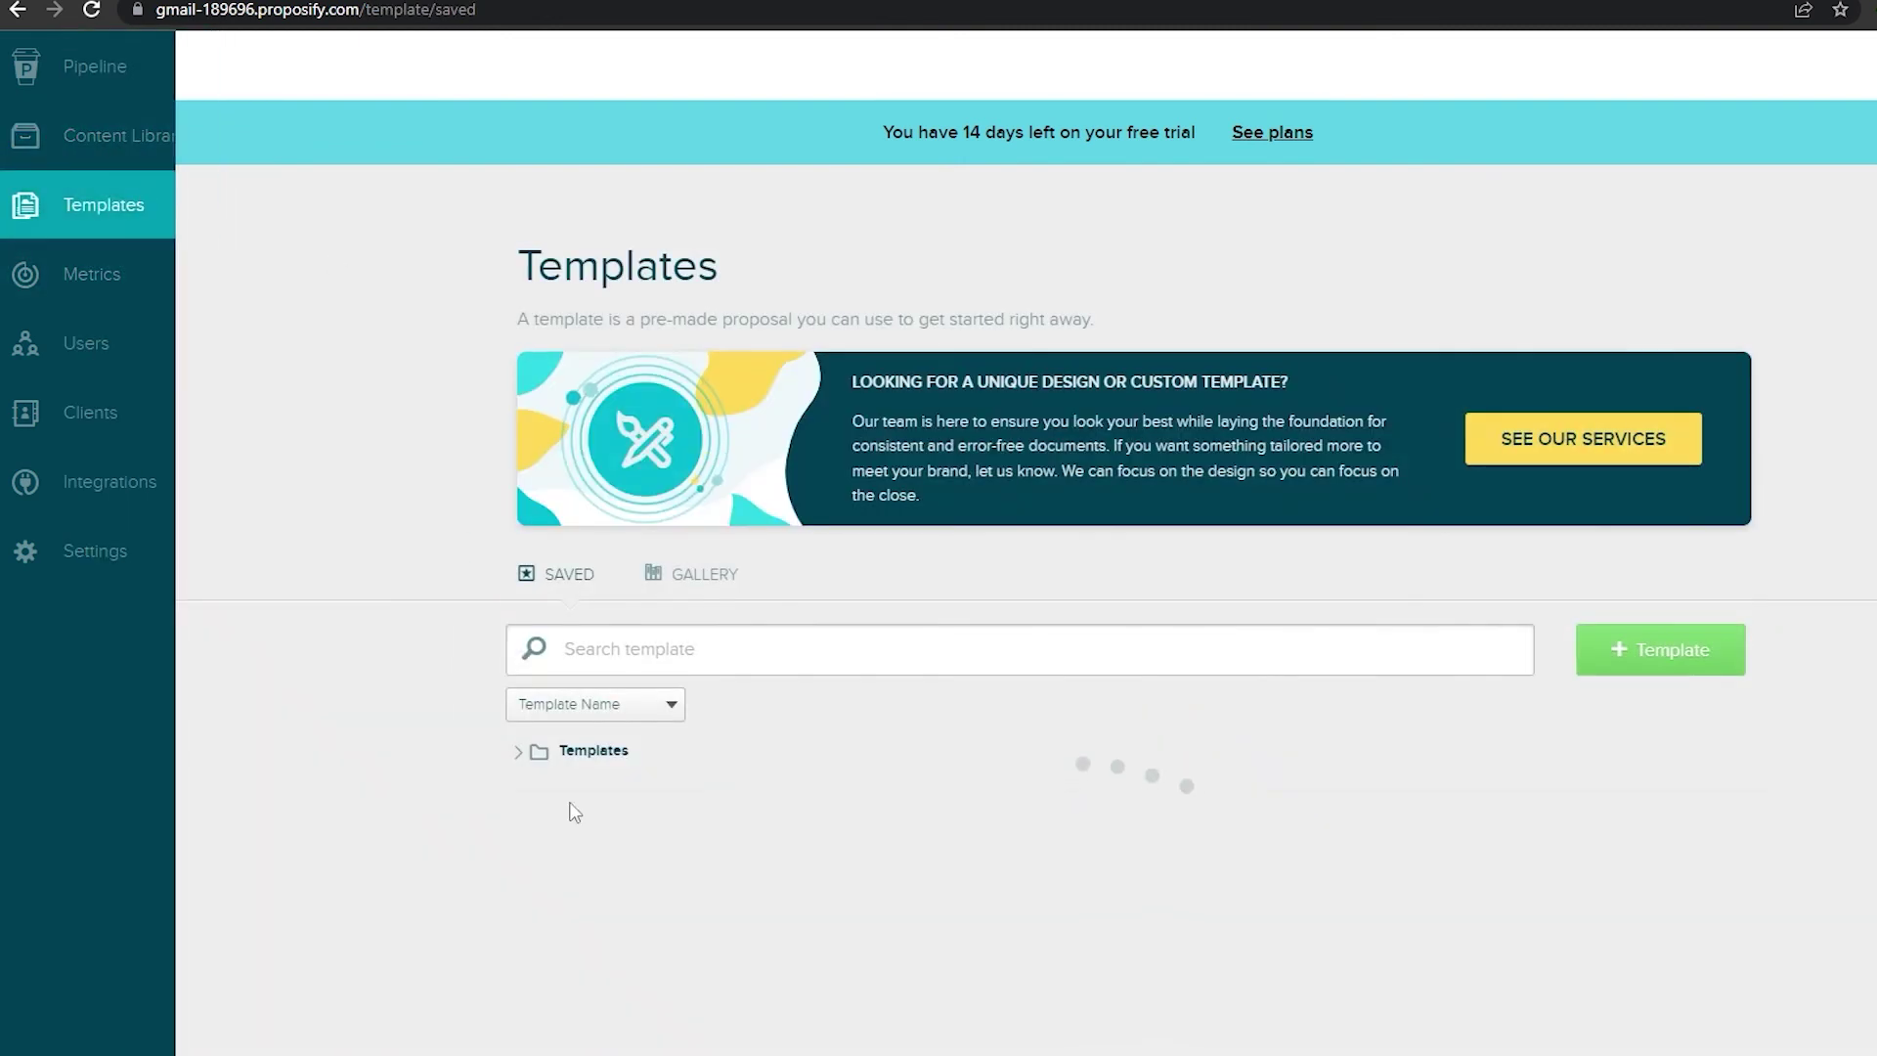
{"action": "scroll", "coordinate": [1085, 554], "scroll_direction": "down", "scroll_amount": 2}
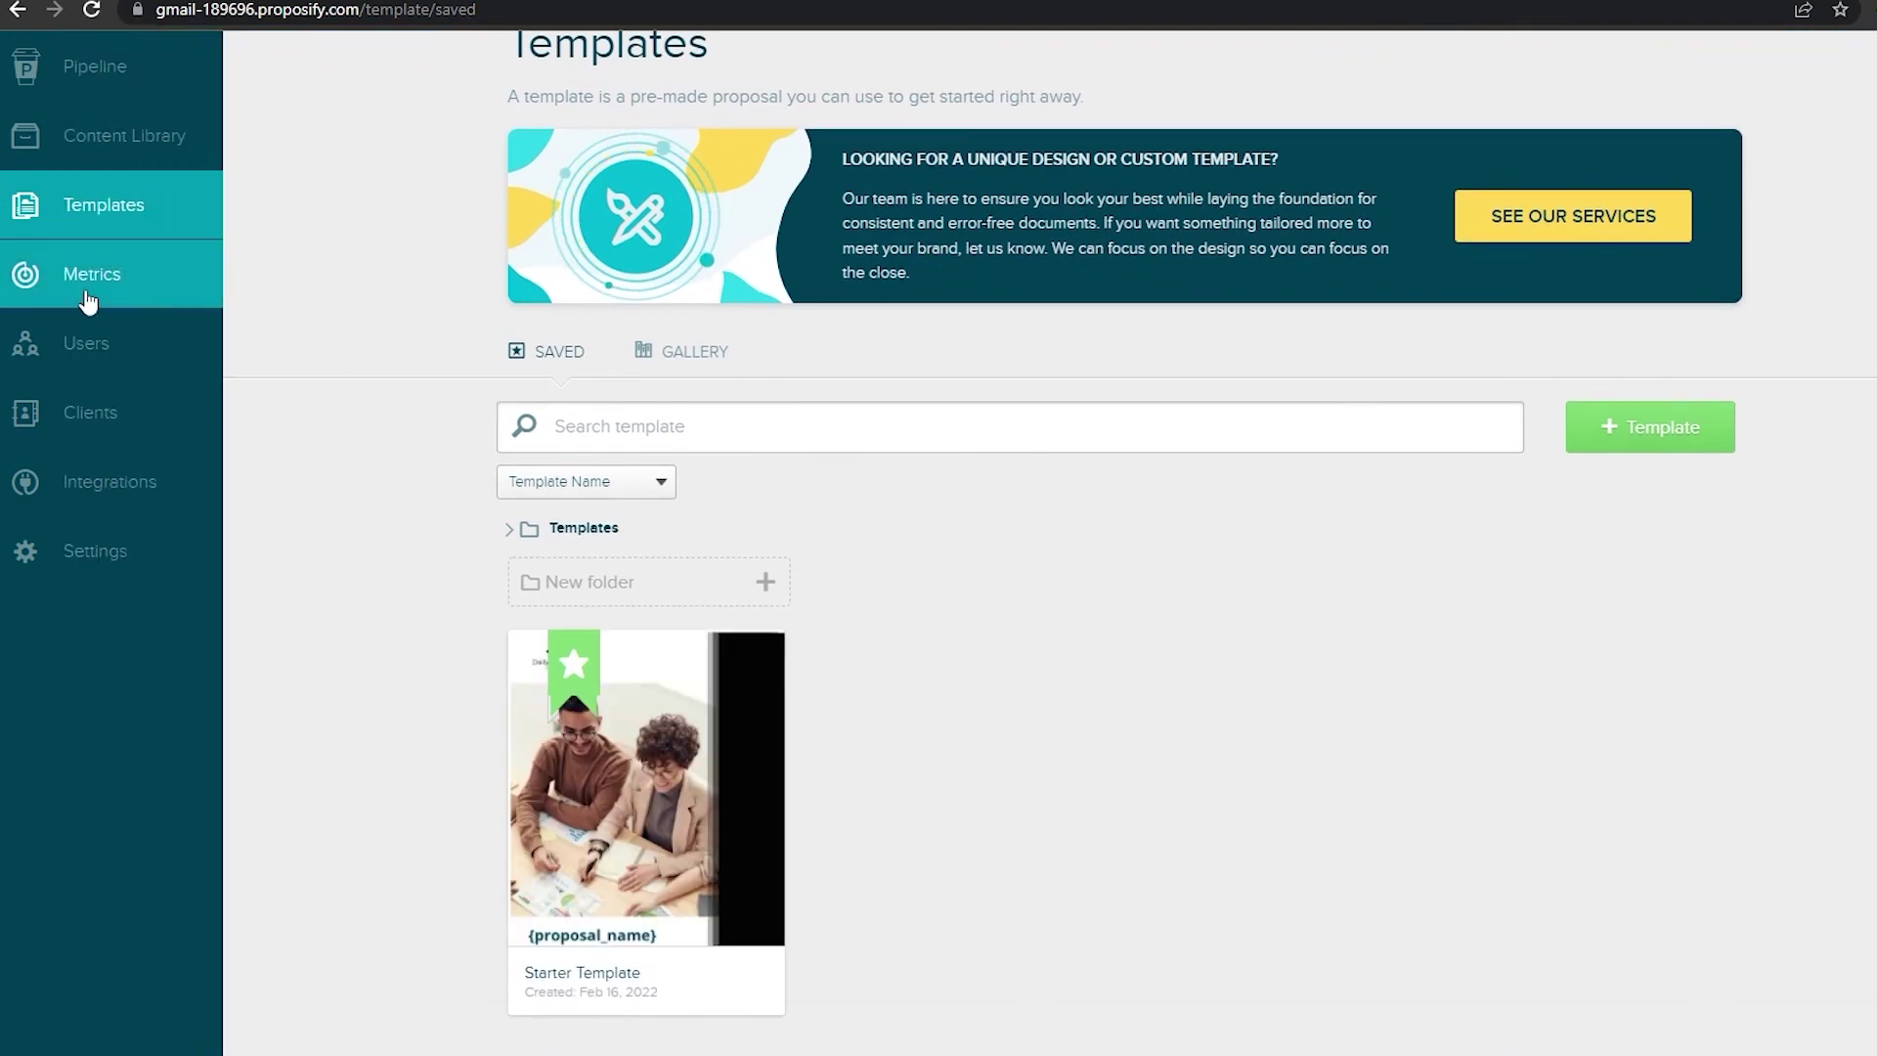
Review the Metrics page showing zero proposal totals, a 0% close rate and monthly trends
{"action": "left_click", "coordinate": [87, 293]}
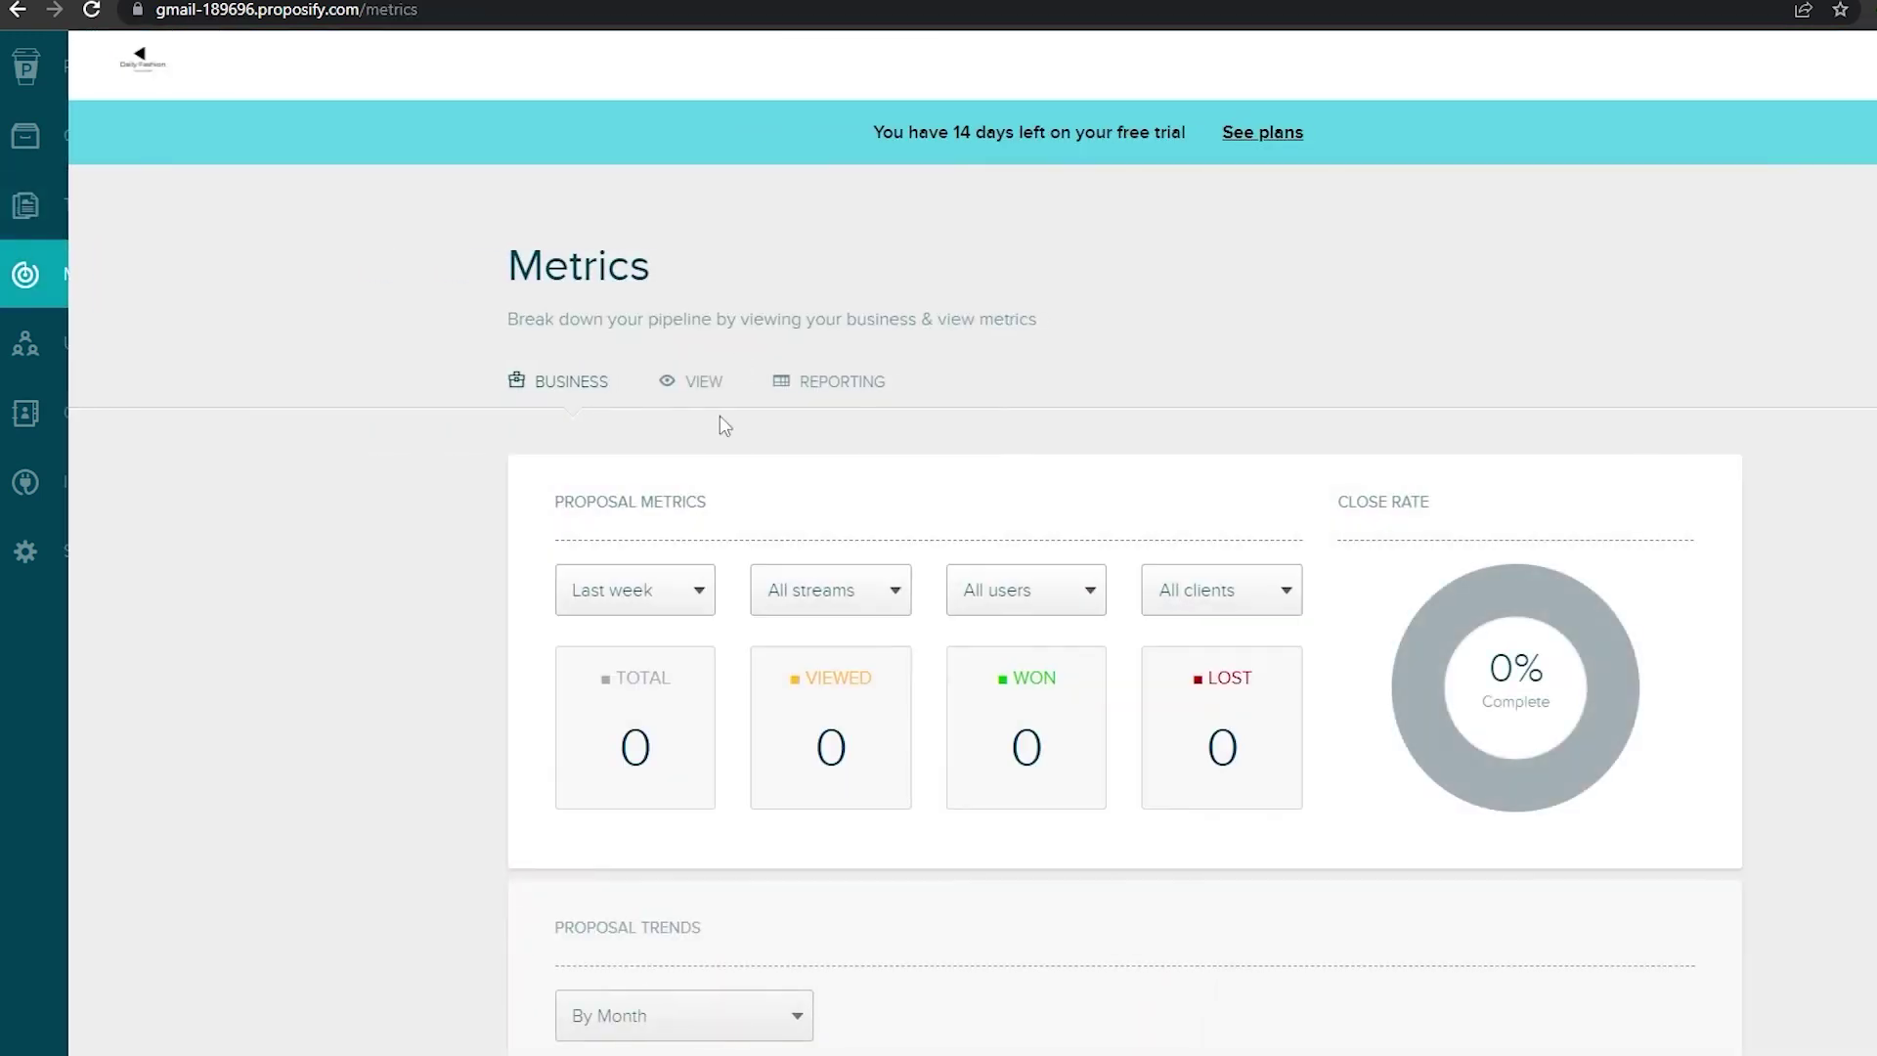
{"action": "scroll", "coordinate": [724, 489], "scroll_direction": "down", "scroll_amount": 3}
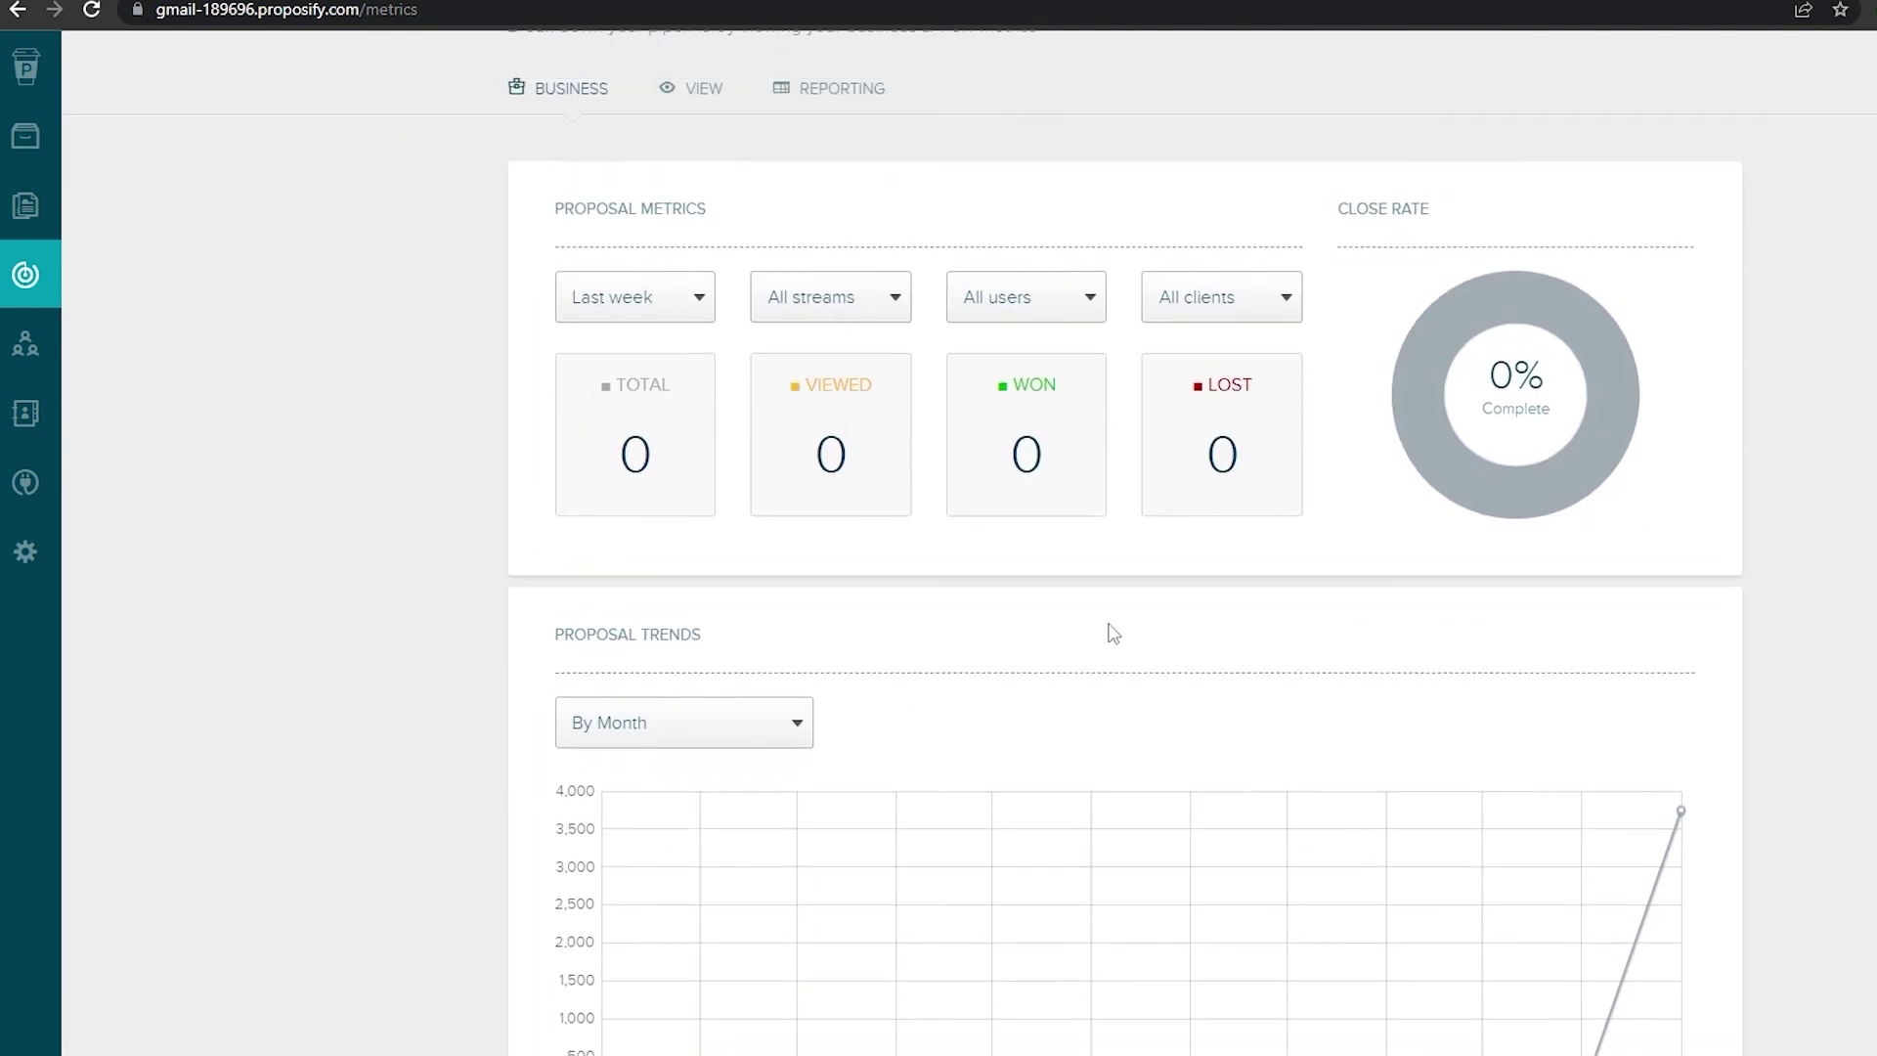
{"action": "scroll", "coordinate": [1043, 654], "scroll_direction": "up", "scroll_amount": 1}
{"action": "scroll", "coordinate": [1066, 623], "scroll_direction": "down", "scroll_amount": 2}
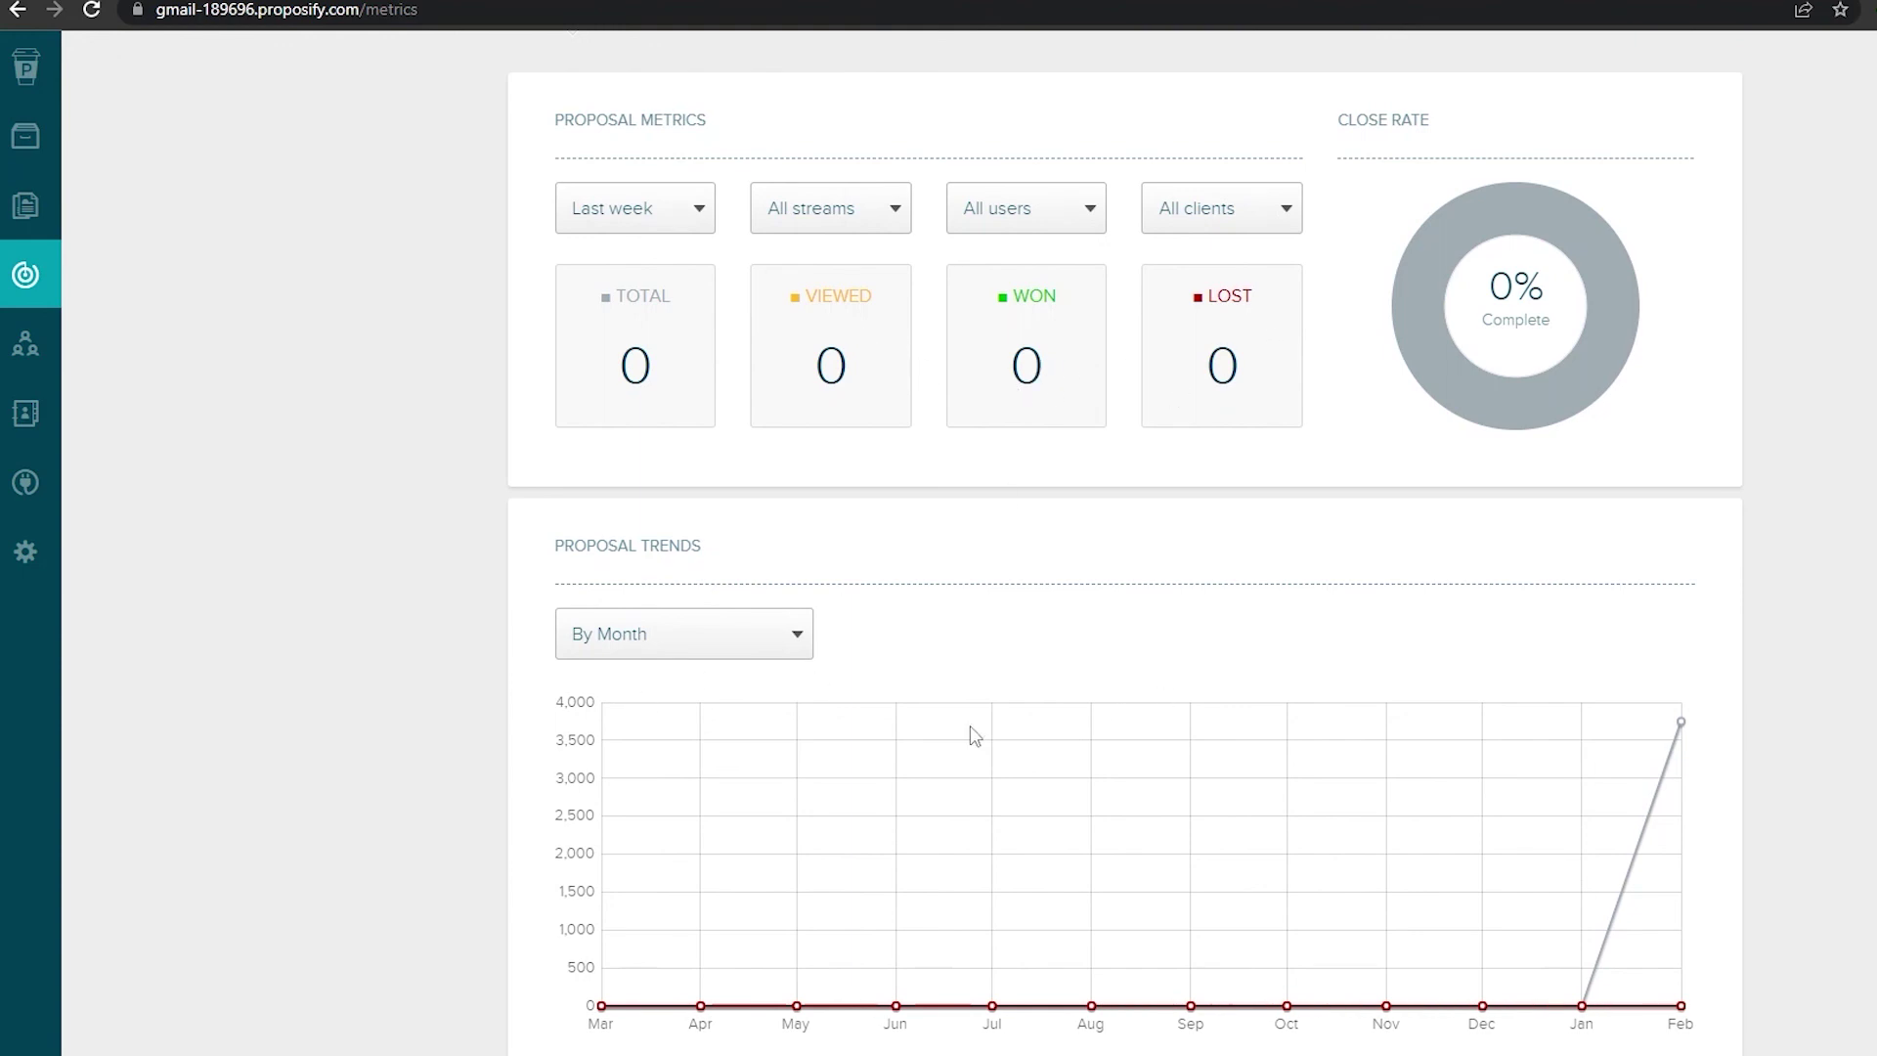
{"action": "scroll", "coordinate": [1416, 537], "scroll_direction": "up", "scroll_amount": 3}
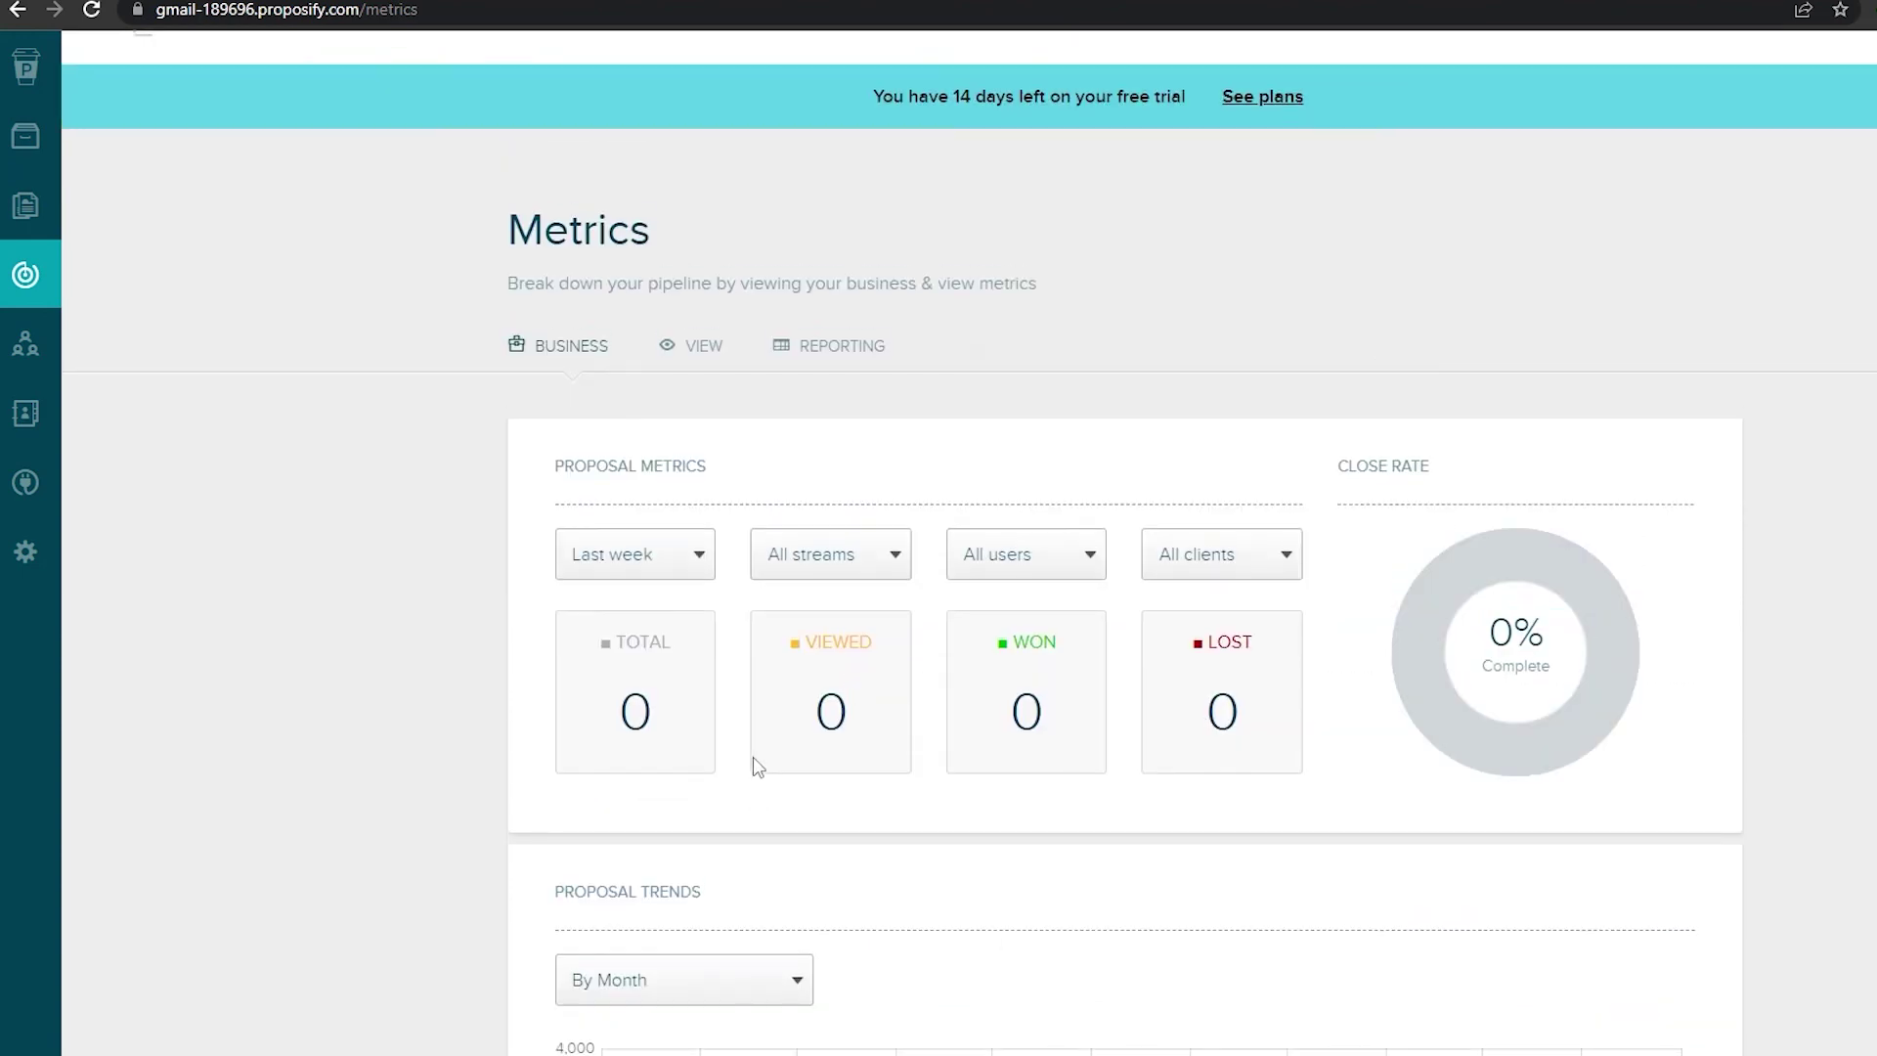
Show the Pipeline dashboard and dismiss the Closer's Circle welcome popup
{"action": "mouse_move", "coordinate": [29, 391]}
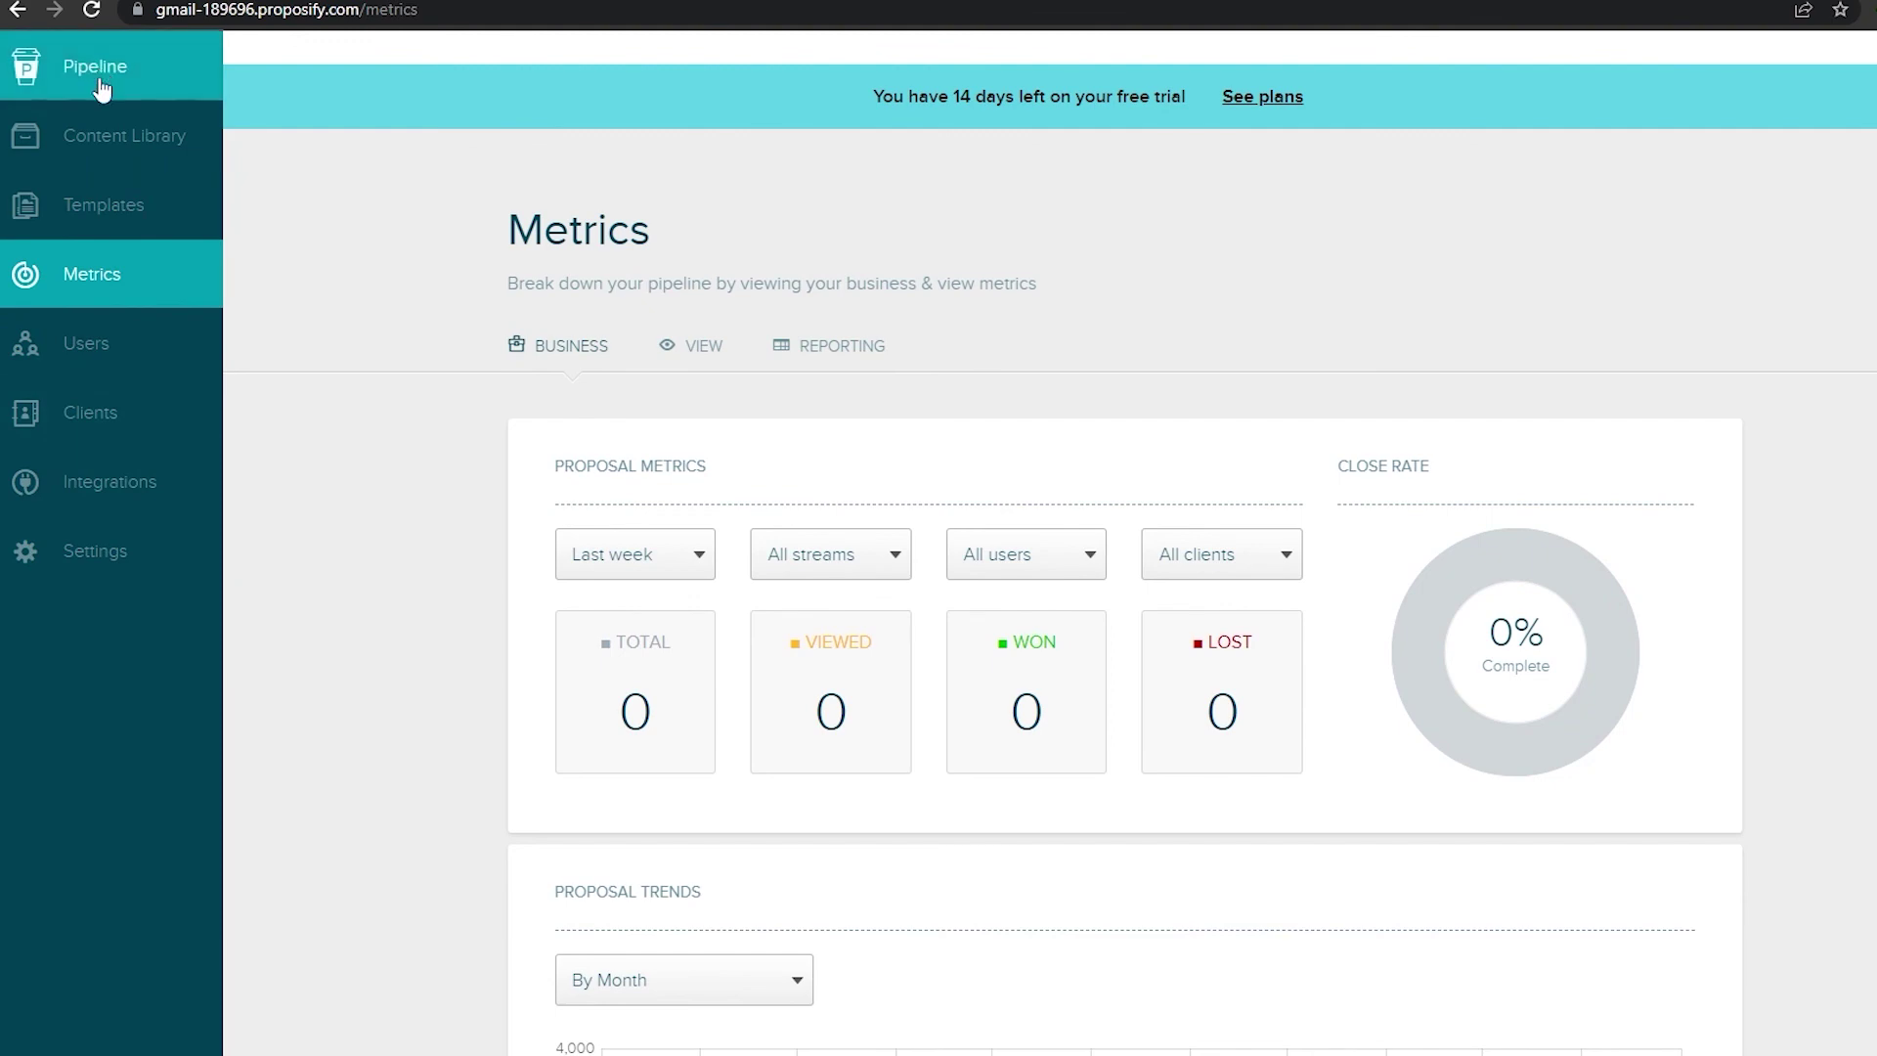
{"action": "left_click", "coordinate": [98, 79]}
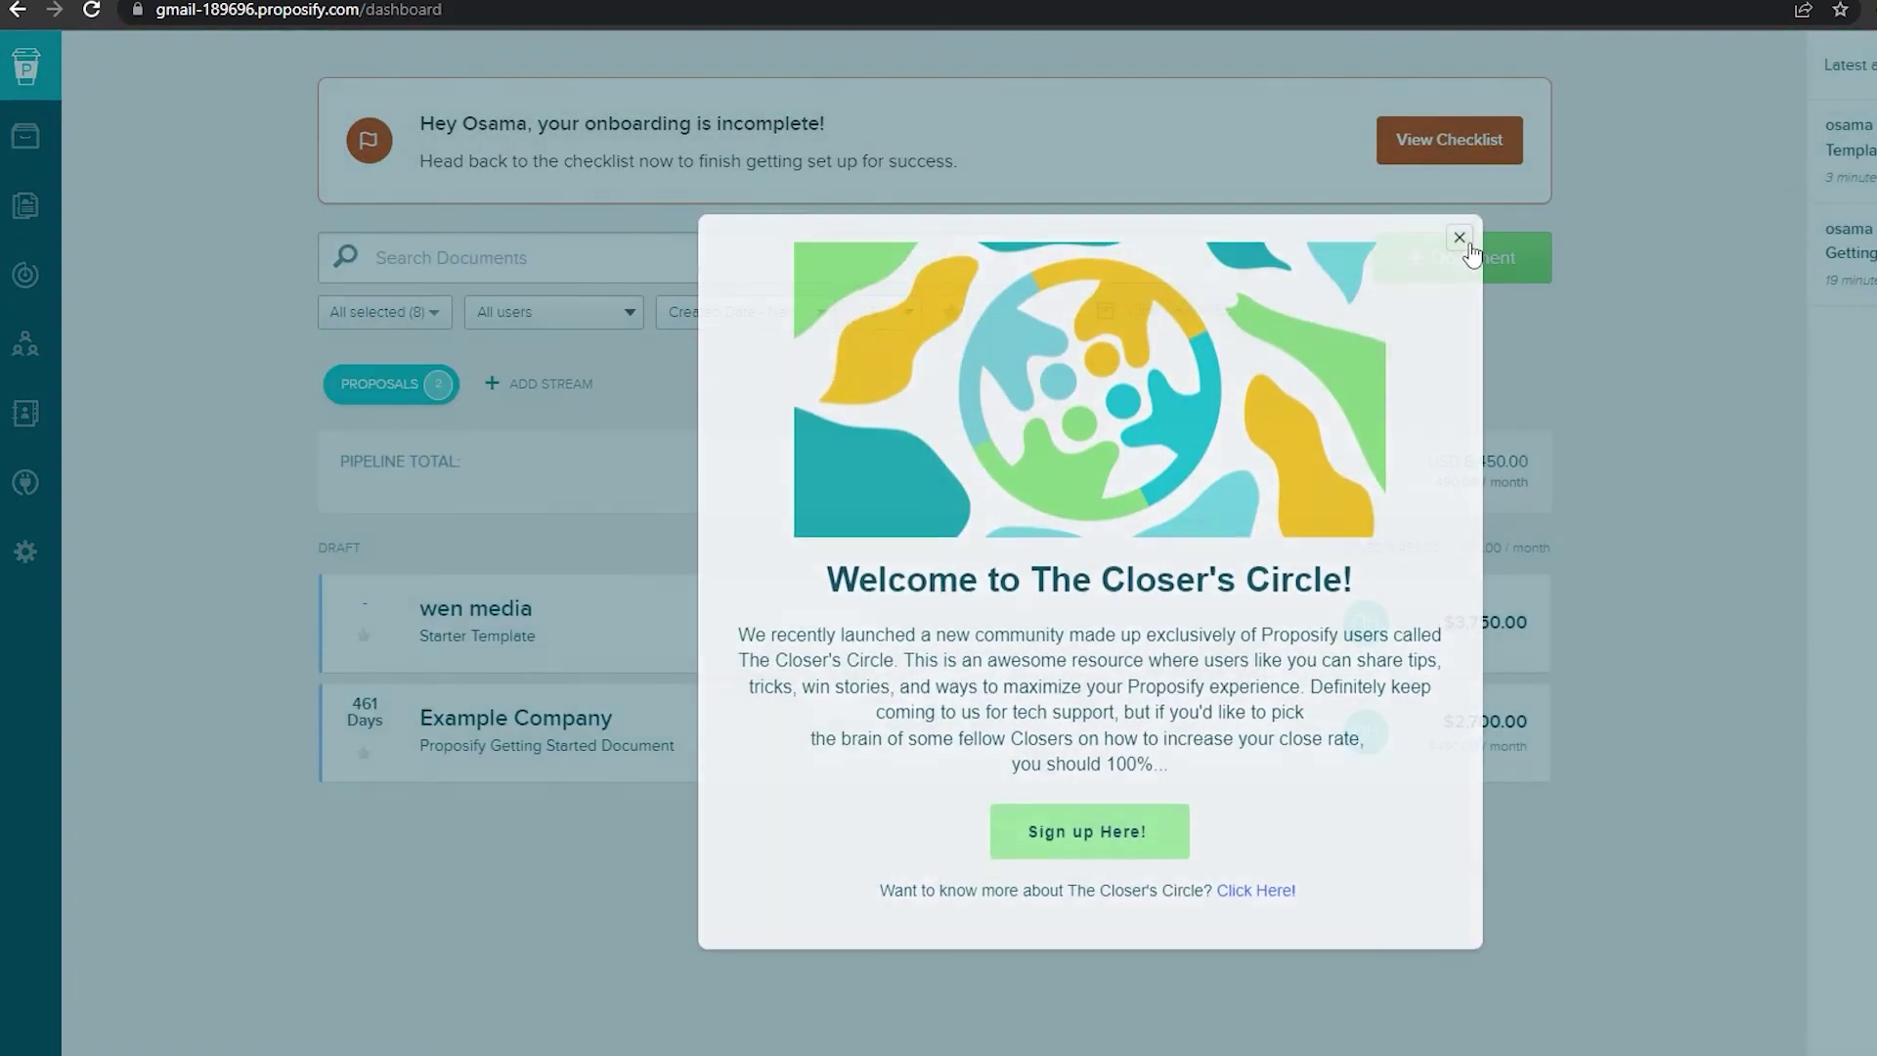
{"action": "left_click", "coordinate": [1466, 245]}
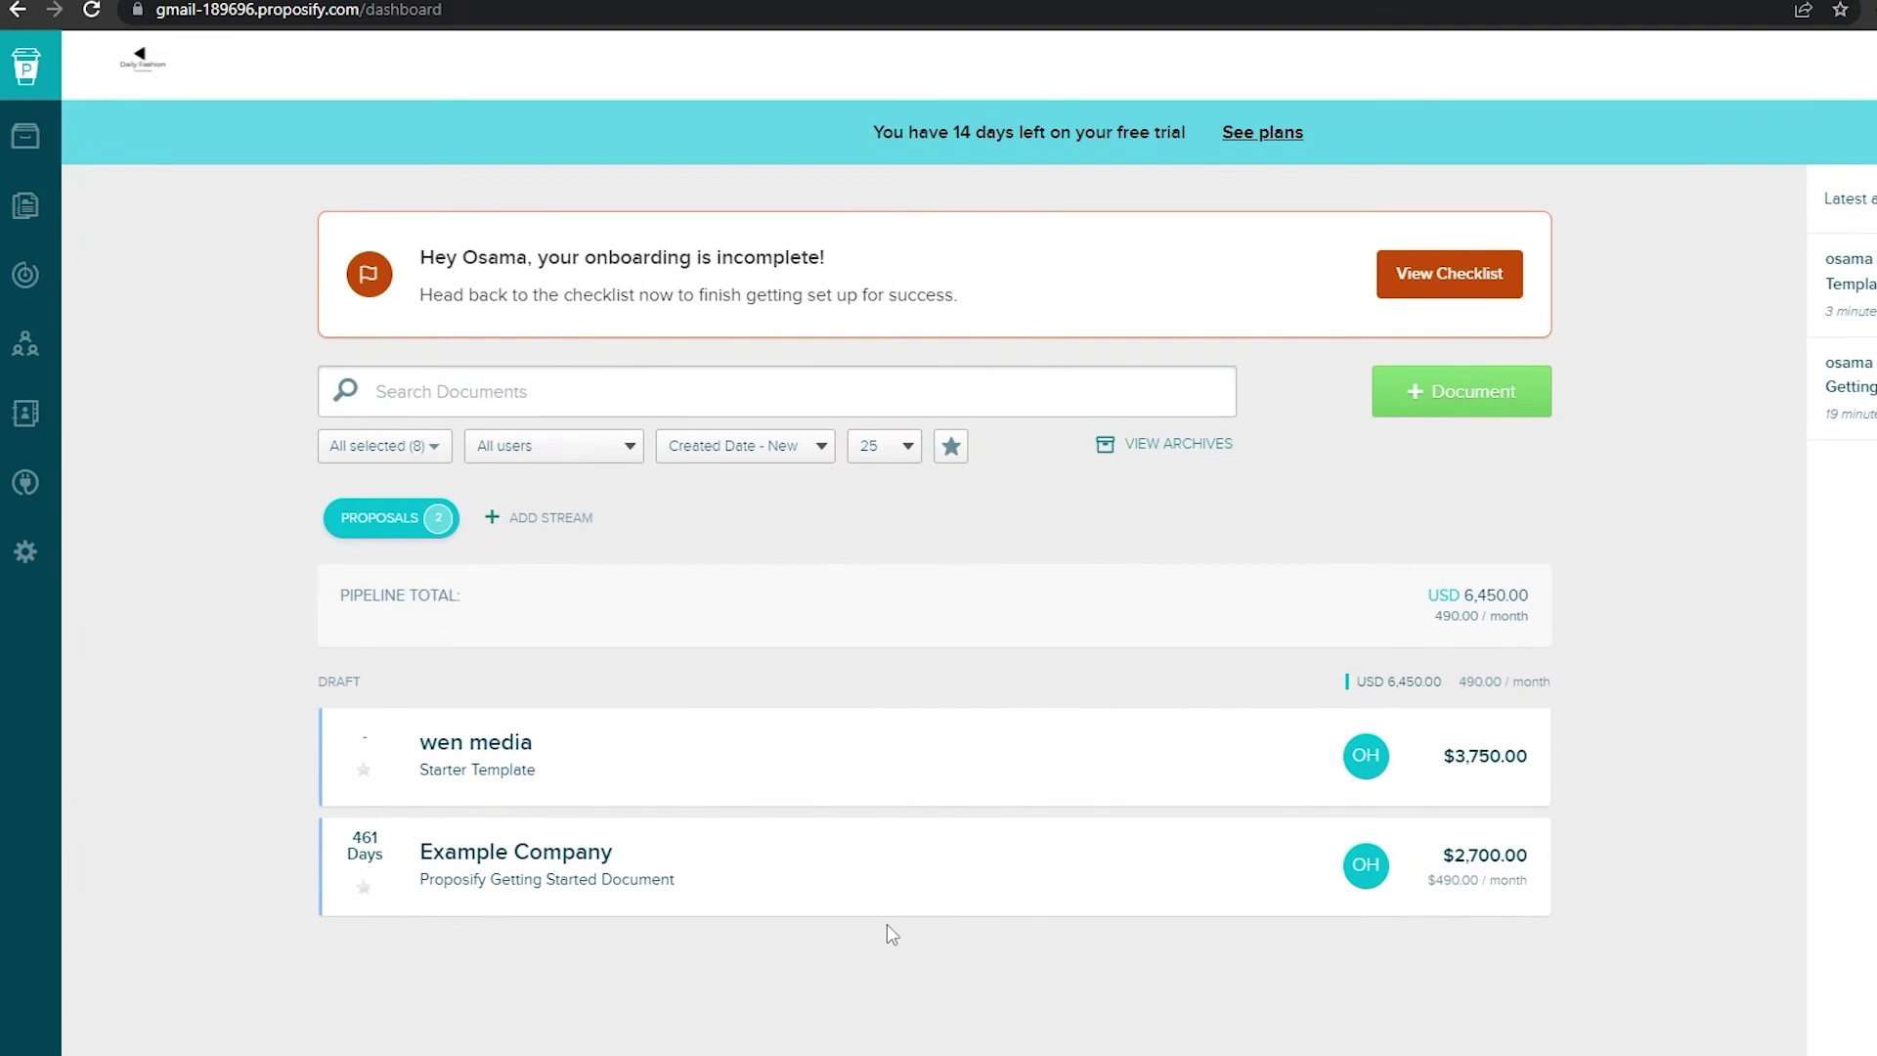